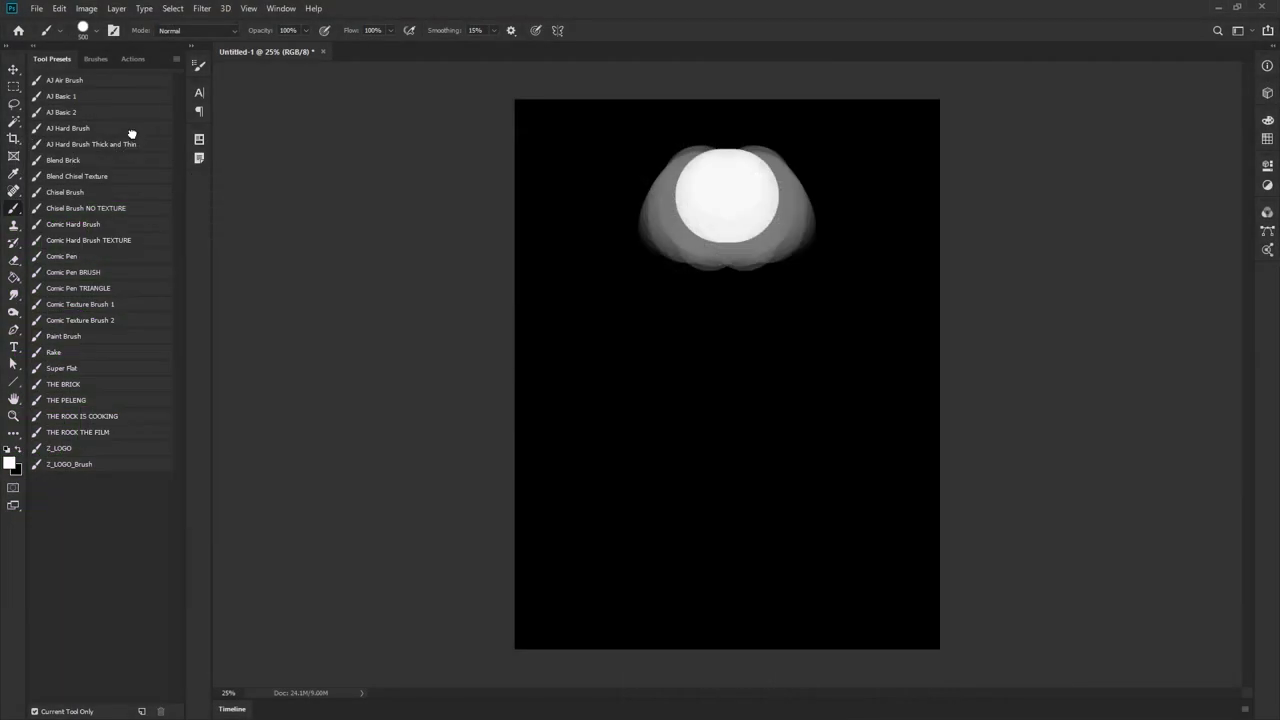
- Paint mirrored white strokes and dots beside and below the head shape using the AJ Hard Brush preset
left_click(129, 128)
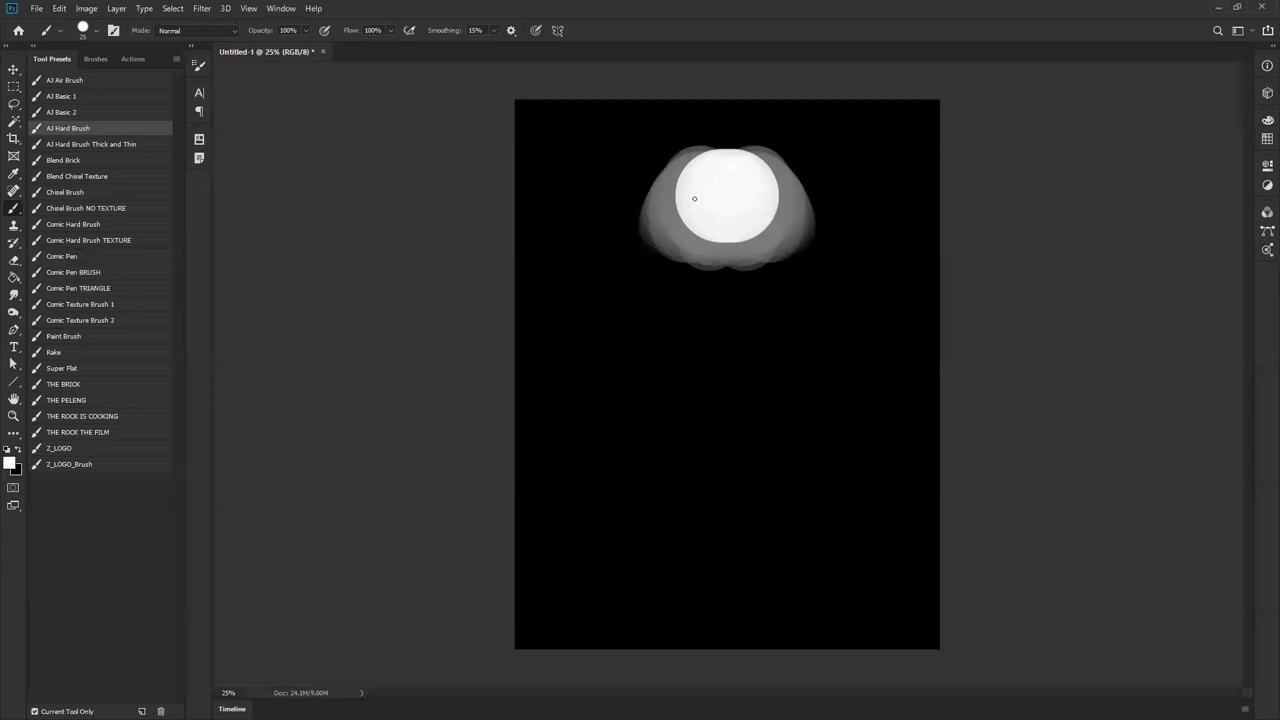
left_click_drag(678, 186, 663, 232)
left_click(682, 254)
left_click(682, 242)
left_click(643, 232)
left_click(645, 260)
left_click(674, 306)
left_click(703, 343)
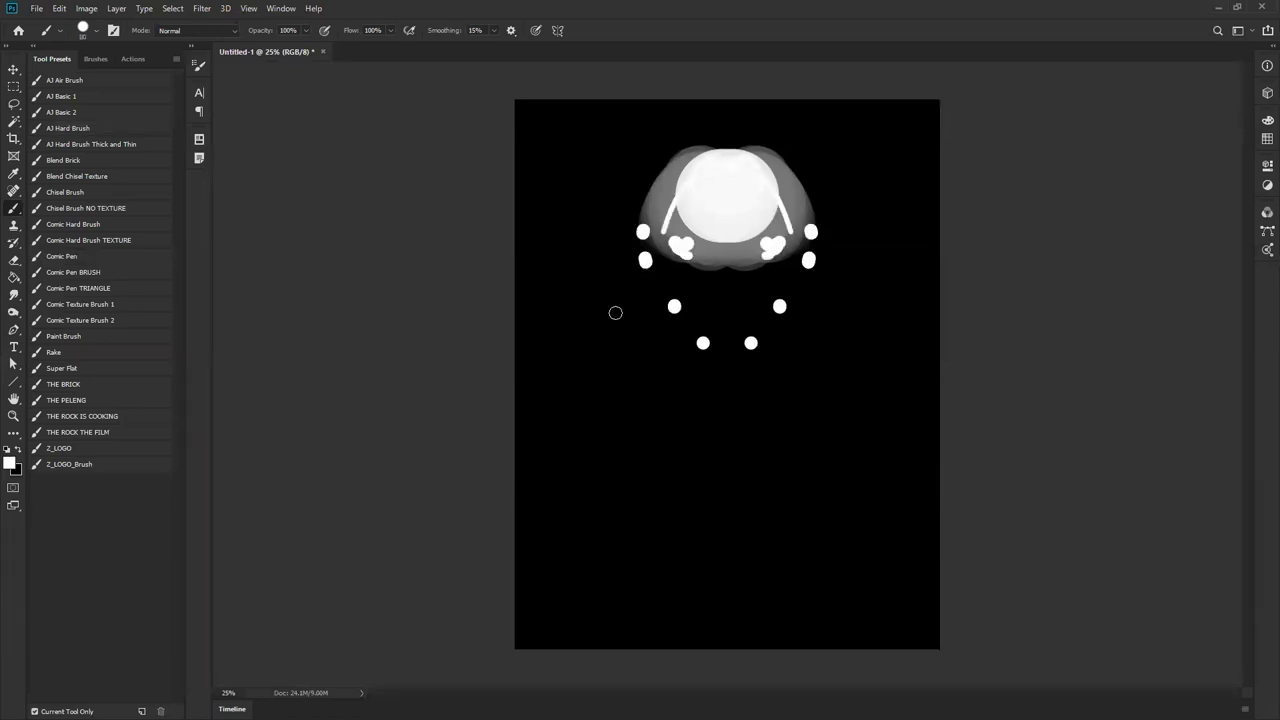
- Block in the figure's outer silhouette with mirrored white dots and long limb strokes along the sides
left_click(668, 357)
left_click(608, 314)
left_click(580, 291)
left_click(580, 211)
mouse_move(569, 220)
left_mouse_down()
mouse_move(609, 263)
mouse_move(626, 348)
left_mouse_up()
mouse_move(645, 445)
left_mouse_down()
mouse_move(645, 459)
mouse_move(640, 382)
left_mouse_up()
mouse_move(662, 311)
left_mouse_down()
mouse_move(640, 362)
mouse_move(617, 359)
mouse_move(604, 392)
mouse_move(616, 391)
mouse_move(610, 336)
mouse_move(598, 366)
mouse_move(586, 342)
mouse_move(609, 389)
mouse_move(578, 475)
mouse_move(611, 375)
mouse_move(559, 466)
mouse_move(546, 411)
mouse_move(555, 477)
mouse_move(523, 362)
mouse_move(494, 329)
mouse_move(511, 327)
mouse_move(570, 436)
left_mouse_up()
- Sample a tone from the canvas and reshape the outer edges of the side limbs
left_click(565, 352, "alt")
mouse_move(520, 334)
left_mouse_down()
mouse_move(552, 387)
mouse_move(552, 478)
left_mouse_up()
left_click_drag(532, 374, 555, 474)
- Enlarge the brush and paint a broad vertical stroke over the outer shoulder area
key("bracketright")
key("bracketright")
key("bracketright")
key("bracketright")
key("bracketright")
key("bracketright")
key("bracketright")
key("bracketright")
key("bracketright")
key("bracketright")
key("bracketright")
key("bracketright")
mouse_move(598, 226)
left_mouse_down()
mouse_move(668, 165)
mouse_move(597, 337)
mouse_move(683, 357)
mouse_move(597, 417)
left_mouse_up()
- Reduce the brush size and add strokes and spots around the lower torso and limbs
key("bracketleft")
mouse_move(672, 351)
left_mouse_down()
mouse_move(640, 358)
mouse_move(650, 330)
mouse_move(633, 340)
mouse_move(645, 375)
mouse_move(600, 449)
mouse_move(547, 338)
mouse_move(608, 417)
mouse_move(641, 422)
mouse_move(667, 359)
mouse_move(670, 390)
mouse_move(677, 382)
mouse_move(683, 475)
mouse_move(635, 505)
mouse_move(555, 501)
mouse_move(625, 536)
left_mouse_up()
left_click(655, 420)
left_click(678, 436)
mouse_move(558, 502)
left_mouse_down()
mouse_move(663, 566)
mouse_move(545, 468)
mouse_move(570, 490)
left_mouse_up()
- Paint the shoulders, neck sides and horn shapes with mirrored strokes and dabs
mouse_move(607, 355)
left_mouse_down()
mouse_move(637, 275)
mouse_move(661, 306)
mouse_move(620, 297)
mouse_move(628, 315)
mouse_move(609, 321)
mouse_move(632, 356)
mouse_move(618, 351)
mouse_move(597, 260)
mouse_move(648, 291)
mouse_move(697, 311)
left_mouse_up()
left_click(699, 370)
mouse_move(703, 321)
left_mouse_down()
mouse_move(701, 338)
mouse_move(692, 311)
left_mouse_up()
mouse_move(637, 246)
left_mouse_down()
mouse_move(714, 282)
mouse_move(696, 268)
mouse_move(719, 250)
mouse_move(695, 257)
mouse_move(679, 236)
mouse_move(689, 221)
mouse_move(641, 157)
mouse_move(647, 205)
mouse_move(687, 224)
mouse_move(664, 218)
mouse_move(684, 225)
mouse_move(665, 176)
mouse_move(700, 184)
left_mouse_up()
left_click(701, 263)
left_click(715, 285)
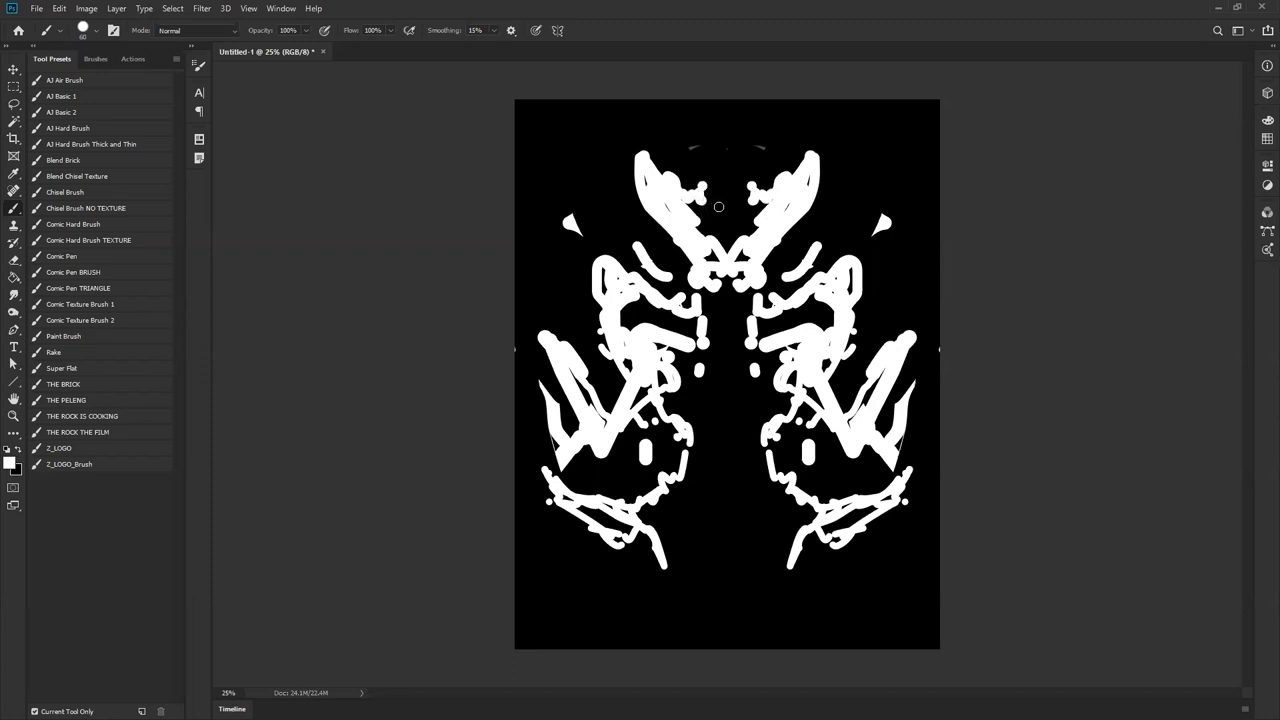
- Fill the central chest with a solid white mass and carve its lower edge in black
left_click_drag(706, 222, 704, 218)
mouse_move(686, 355)
left_mouse_down()
mouse_move(680, 375)
mouse_move(720, 385)
mouse_move(697, 362)
left_mouse_up()
left_click_drag(706, 407, 737, 404)
mouse_move(716, 446)
left_mouse_down()
mouse_move(725, 415)
mouse_move(710, 374)
left_mouse_up()
left_click(716, 430, "alt")
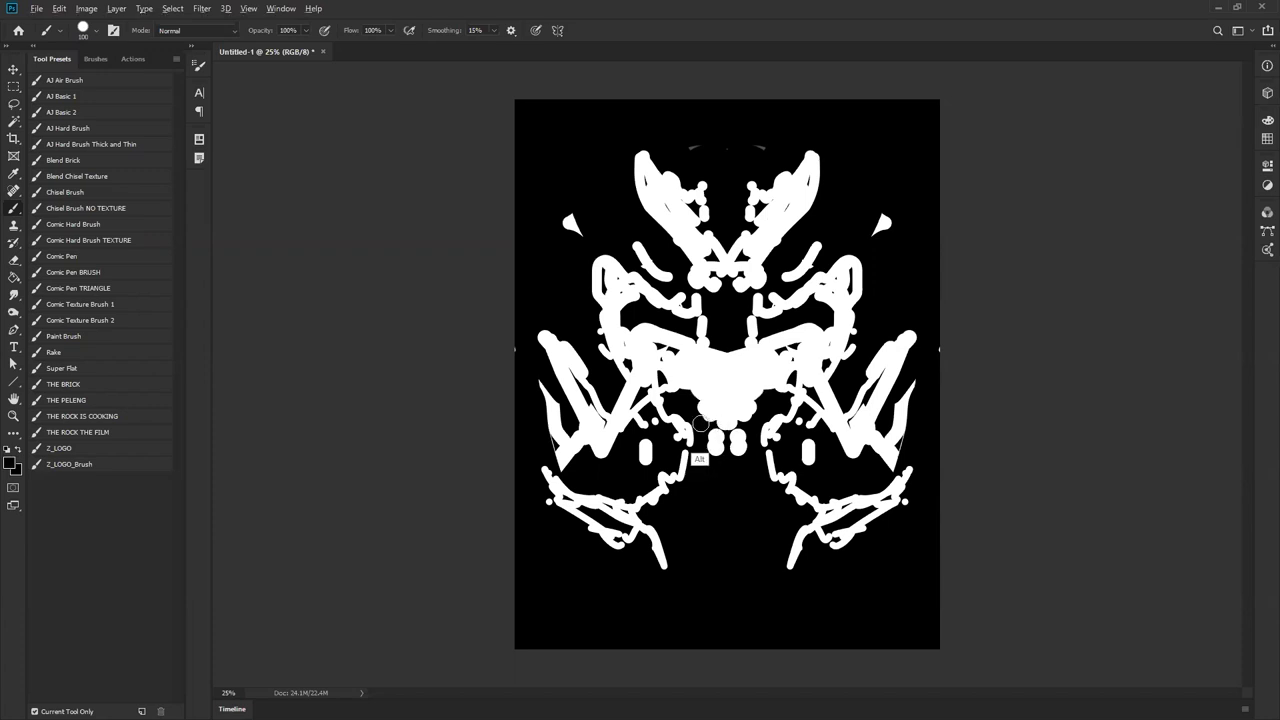
mouse_move(712, 418)
left_mouse_down()
mouse_move(735, 410)
mouse_move(758, 448)
left_mouse_up()
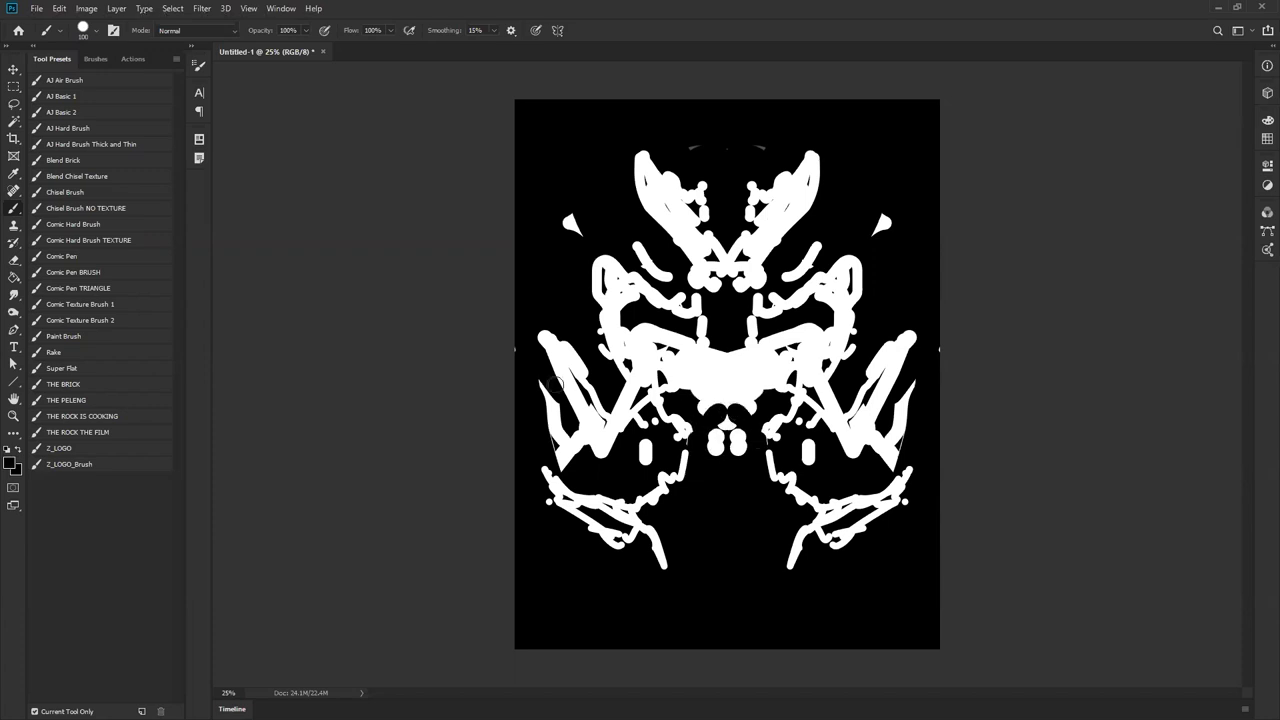
- Shade the head and face with light and dark textured tones using the THE ROCK IS COOKING preset
left_click(117, 414)
key("x")
mouse_move(720, 182)
left_mouse_down()
mouse_move(727, 258)
mouse_move(733, 185)
mouse_move(728, 215)
left_mouse_up()
key("ctrl+z")
left_click(731, 311, "alt")
mouse_move(728, 262)
left_mouse_down()
mouse_move(698, 240)
mouse_move(754, 277)
mouse_move(674, 208)
mouse_move(726, 270)
mouse_move(760, 263)
left_mouse_up()
left_click(736, 186, "alt")
mouse_move(738, 186)
left_mouse_down()
mouse_move(705, 197)
mouse_move(722, 226)
left_mouse_up()
- Reduce the textured brush size and dab small marks on the neck
key("bracketleft")
key("bracketleft")
key("bracketleft")
key("bracketleft")
key("bracketleft")
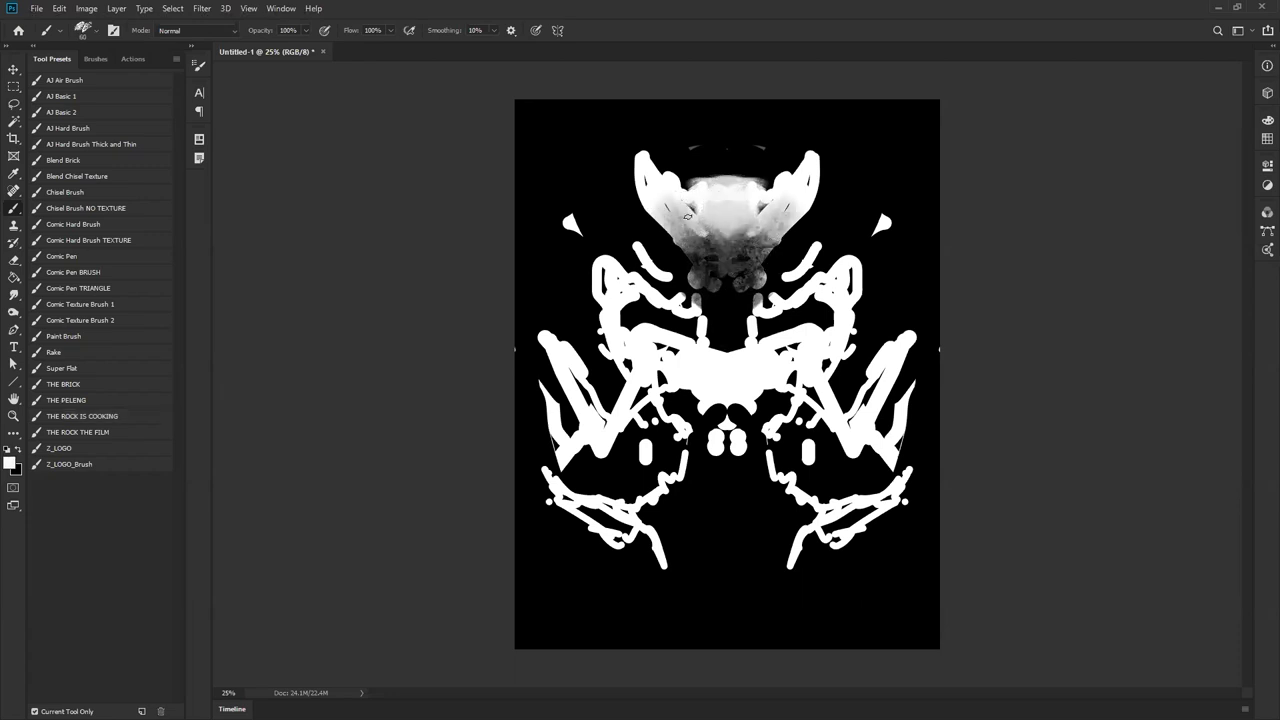
left_click(717, 313)
- Enlarge the textured brush to 400 and darken the neck and upper chest with a sampled tone
key("bracketright")
key("bracketright")
key("bracketright")
key("bracketright")
key("bracketright")
key("bracketright")
key("bracketright")
key("bracketright")
key("bracketright")
key("bracketright")
left_click(729, 330, "alt")
mouse_move(707, 307)
left_mouse_down()
mouse_move(740, 374)
mouse_move(687, 316)
mouse_move(670, 338)
mouse_move(752, 364)
mouse_move(784, 328)
mouse_move(687, 318)
mouse_move(737, 376)
mouse_move(729, 425)
left_mouse_up()
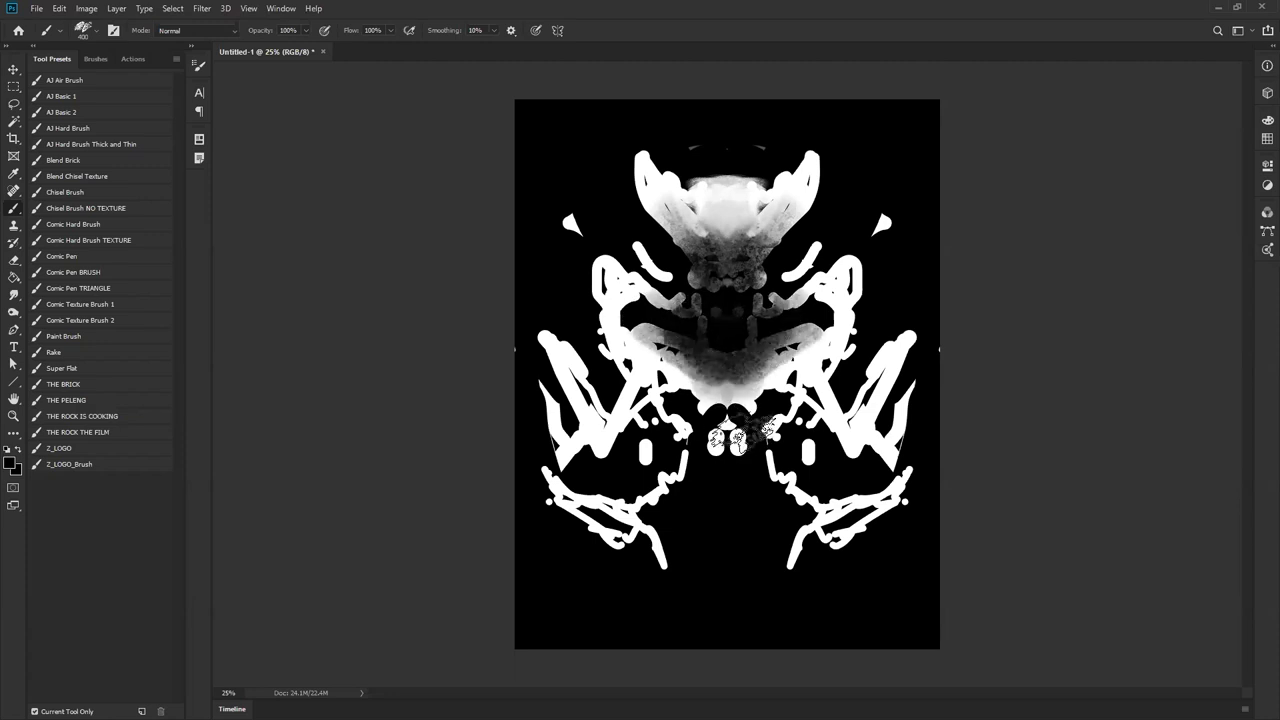
- Sample tones from the chest and blend texture into the ribs beside the torso
left_click(697, 390, "alt")
left_click(677, 376, "alt")
mouse_move(663, 365)
left_mouse_down()
mouse_move(708, 390)
mouse_move(674, 358)
mouse_move(682, 345)
mouse_move(722, 382)
mouse_move(662, 339)
mouse_move(670, 290)
mouse_move(652, 310)
mouse_move(622, 280)
mouse_move(682, 353)
mouse_move(634, 310)
mouse_move(630, 326)
mouse_move(618, 292)
mouse_move(650, 352)
mouse_move(614, 300)
mouse_move(648, 314)
mouse_move(609, 330)
mouse_move(638, 372)
mouse_move(610, 347)
mouse_move(630, 374)
mouse_move(632, 344)
mouse_move(638, 380)
mouse_move(664, 362)
mouse_move(637, 345)
mouse_move(630, 360)
mouse_move(654, 377)
mouse_move(647, 342)
mouse_move(660, 372)
mouse_move(597, 470)
mouse_move(675, 383)
mouse_move(683, 427)
mouse_move(675, 397)
mouse_move(706, 390)
mouse_move(737, 447)
mouse_move(722, 482)
mouse_move(702, 447)
mouse_move(717, 475)
mouse_move(685, 482)
mouse_move(694, 460)
mouse_move(680, 489)
mouse_move(713, 537)
mouse_move(655, 395)
left_mouse_up()
- Reduce the textured brush to 125 and paint the side of the jaw below the head
key("bracketleft")
key("bracketleft")
key("bracketleft")
key("bracketleft")
key("bracketleft")
key("bracketleft")
key("x")
key("x")
key("x")
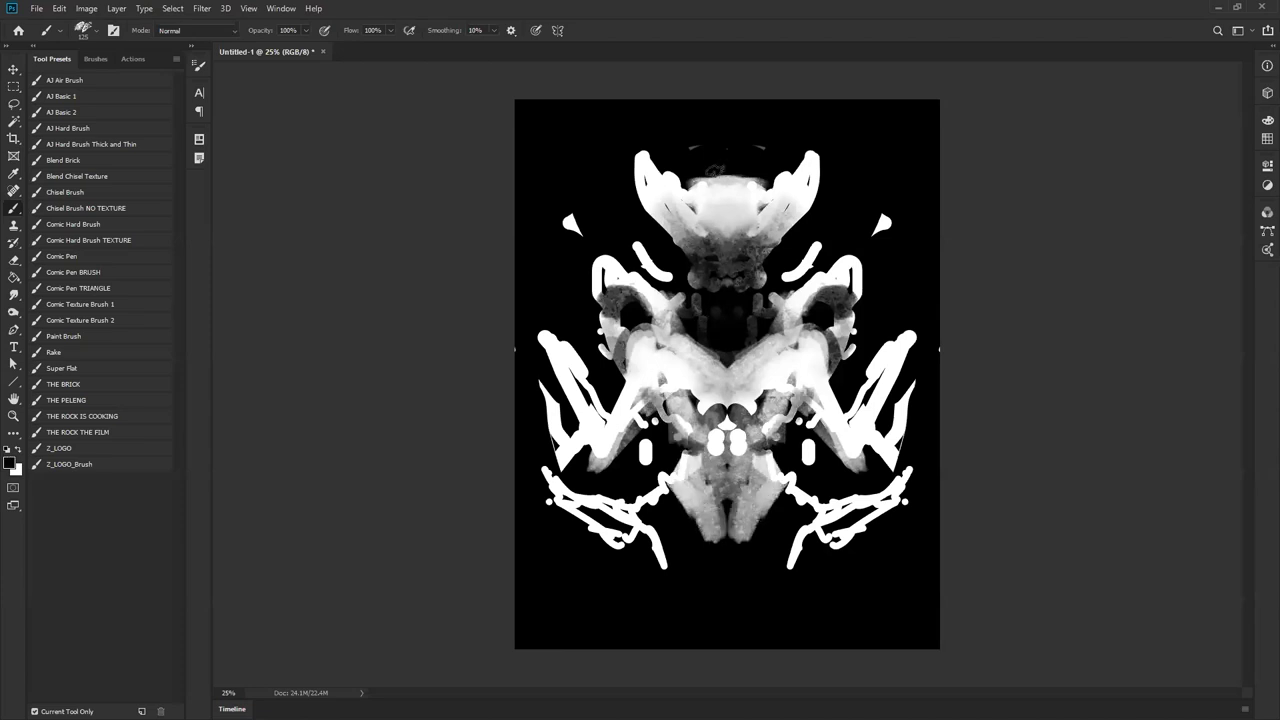
left_click_drag(708, 260, 684, 236)
- Paint a light curved crest above the head and rework the tips of the horns
key("x")
mouse_move(712, 190)
left_mouse_down()
mouse_move(685, 176)
mouse_move(671, 145)
mouse_move(718, 118)
mouse_move(706, 148)
left_mouse_up()
key("bracketright")
key("bracketright")
key("x")
key("x")
left_click_drag(636, 128, 640, 148)
- Swap the brush colour and texture the horn bases and cheeks
key("x")
left_click_drag(652, 198, 680, 236)
mouse_move(657, 180)
left_mouse_down()
mouse_move(683, 210)
mouse_move(671, 240)
mouse_move(643, 158)
mouse_move(673, 208)
mouse_move(646, 165)
mouse_move(650, 177)
mouse_move(644, 111)
mouse_move(638, 182)
left_mouse_up()
- Fade the stray white shapes beside the neck and outer shoulders into the black background
key("x")
key("x")
mouse_move(631, 234)
left_mouse_down()
mouse_move(650, 200)
mouse_move(640, 178)
mouse_move(678, 290)
left_mouse_up()
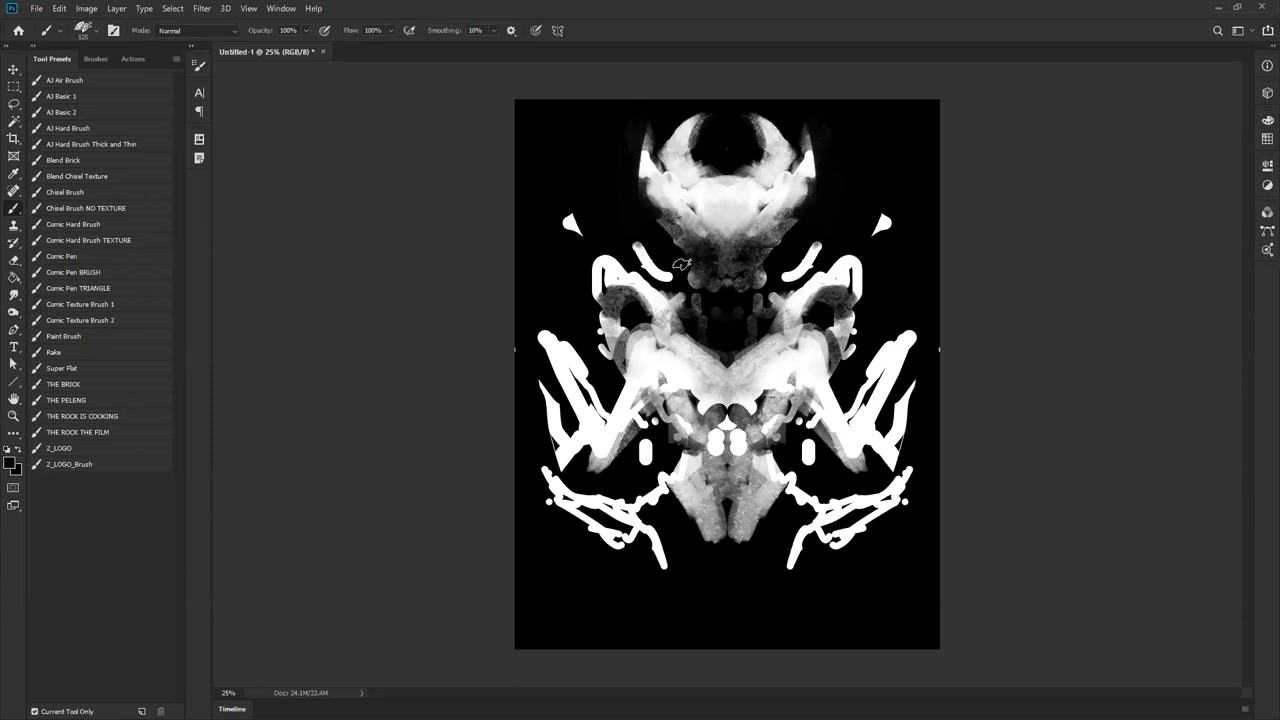
mouse_move(643, 238)
left_mouse_down()
mouse_move(645, 270)
mouse_move(568, 222)
left_mouse_up()
key("x")
left_click(666, 279)
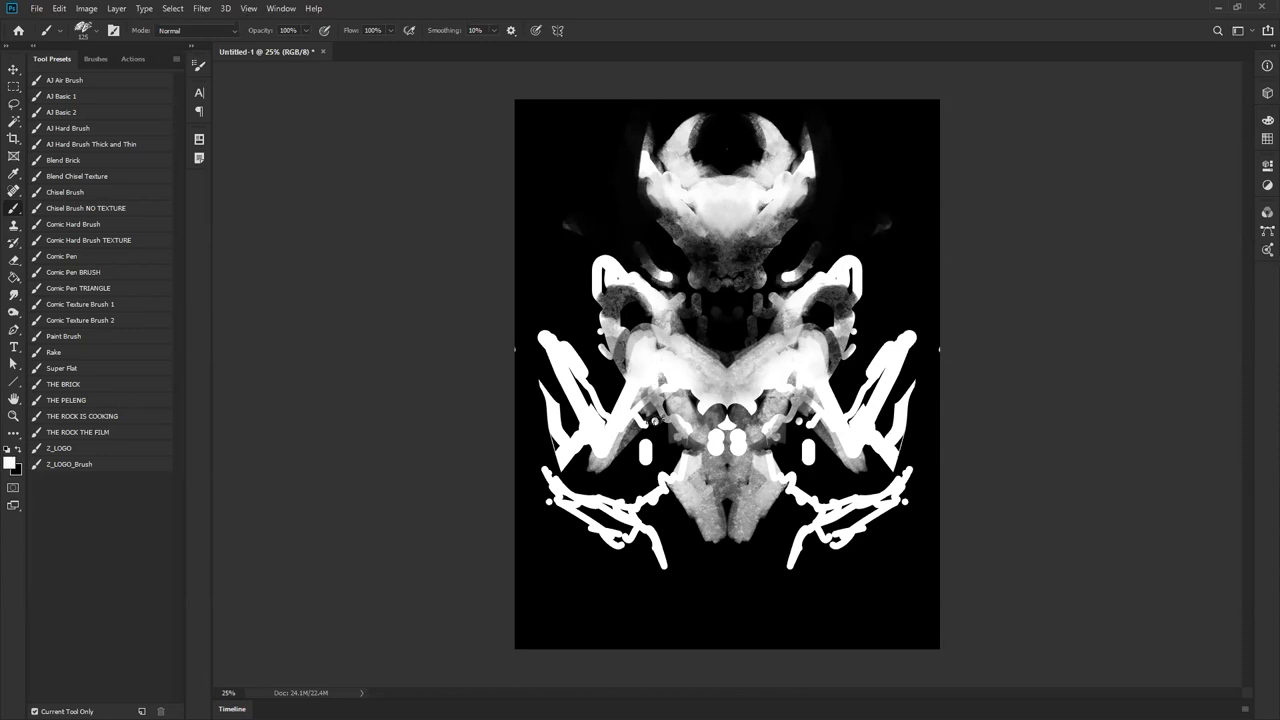
- Paint solid white chest plates using the AJ Hard Brush Thick and Thin preset at size 100
left_click(89, 146)
key("bracketright")
key("bracketright")
key("bracketright")
key("bracketright")
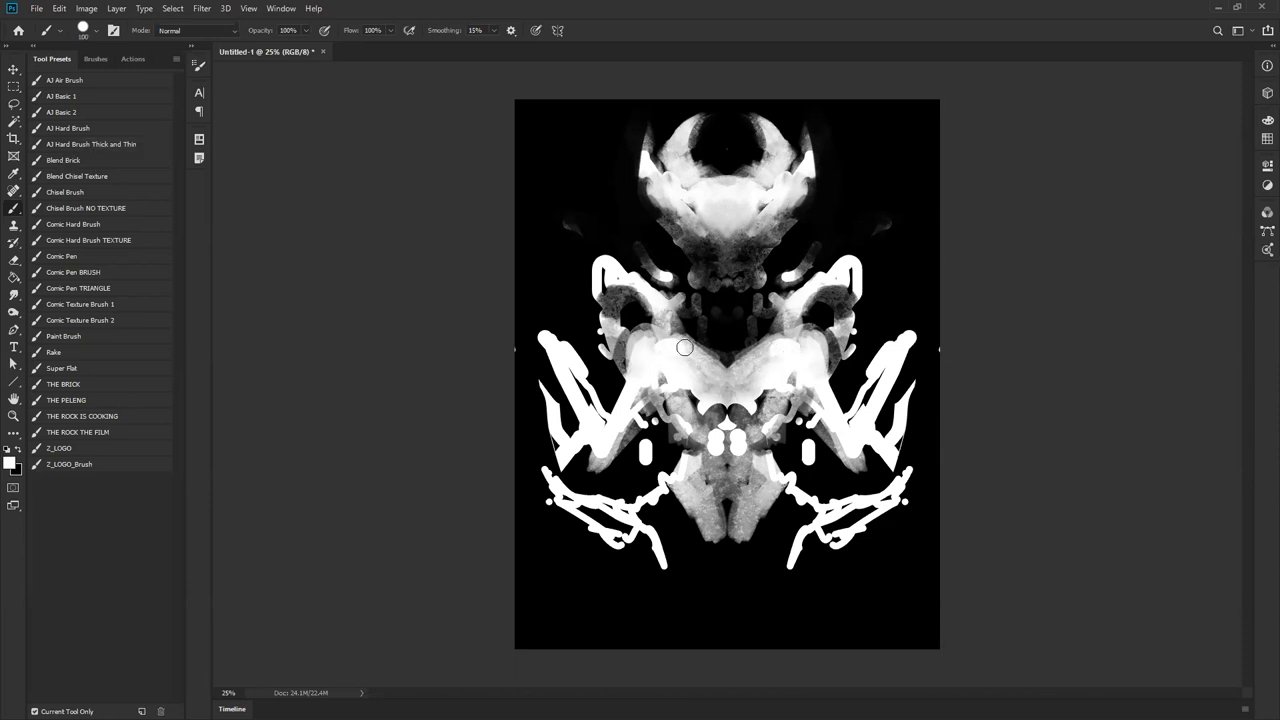
mouse_move(670, 344)
left_mouse_down()
mouse_move(690, 352)
mouse_move(692, 322)
mouse_move(692, 370)
left_mouse_up()
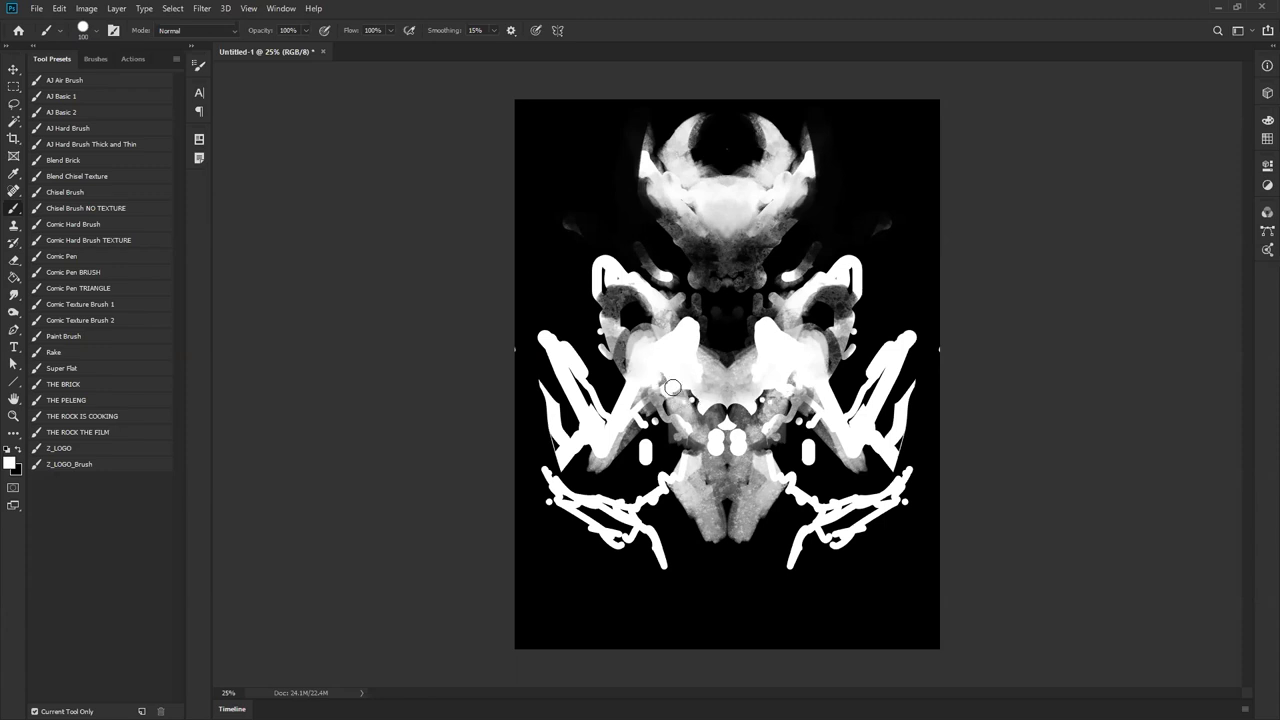
mouse_move(678, 408)
left_mouse_down()
mouse_move(715, 396)
mouse_move(702, 351)
mouse_move(683, 390)
mouse_move(691, 414)
mouse_move(708, 413)
mouse_move(663, 388)
left_mouse_up()
- Paint dark grey marks below the chest and across the lower torso, enlarging the brush to 200
key("x")
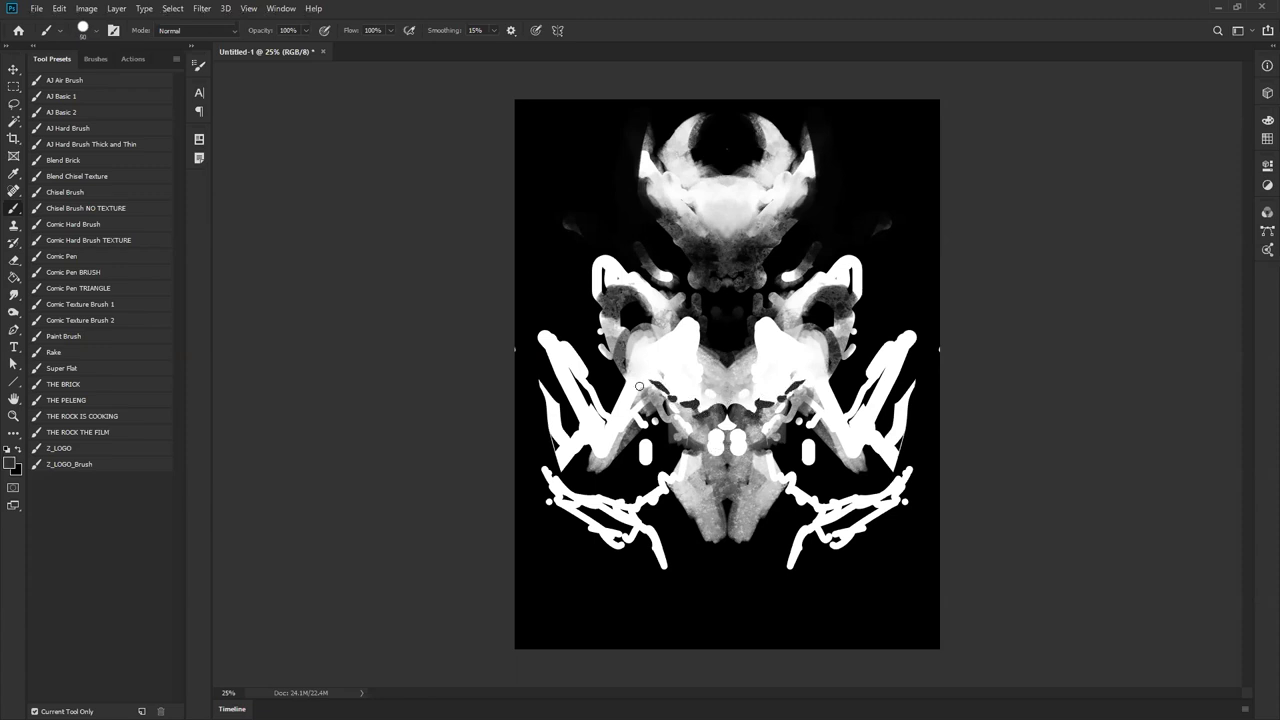
mouse_move(658, 402)
left_mouse_down()
mouse_move(694, 429)
mouse_move(684, 494)
mouse_move(703, 532)
mouse_move(680, 502)
mouse_move(687, 550)
mouse_move(704, 556)
left_mouse_up()
key("]")
key("]")
key("]")
key("]")
key("]")
key("]")
key("]")
key("]")
key("]")
key("]")
key("[")
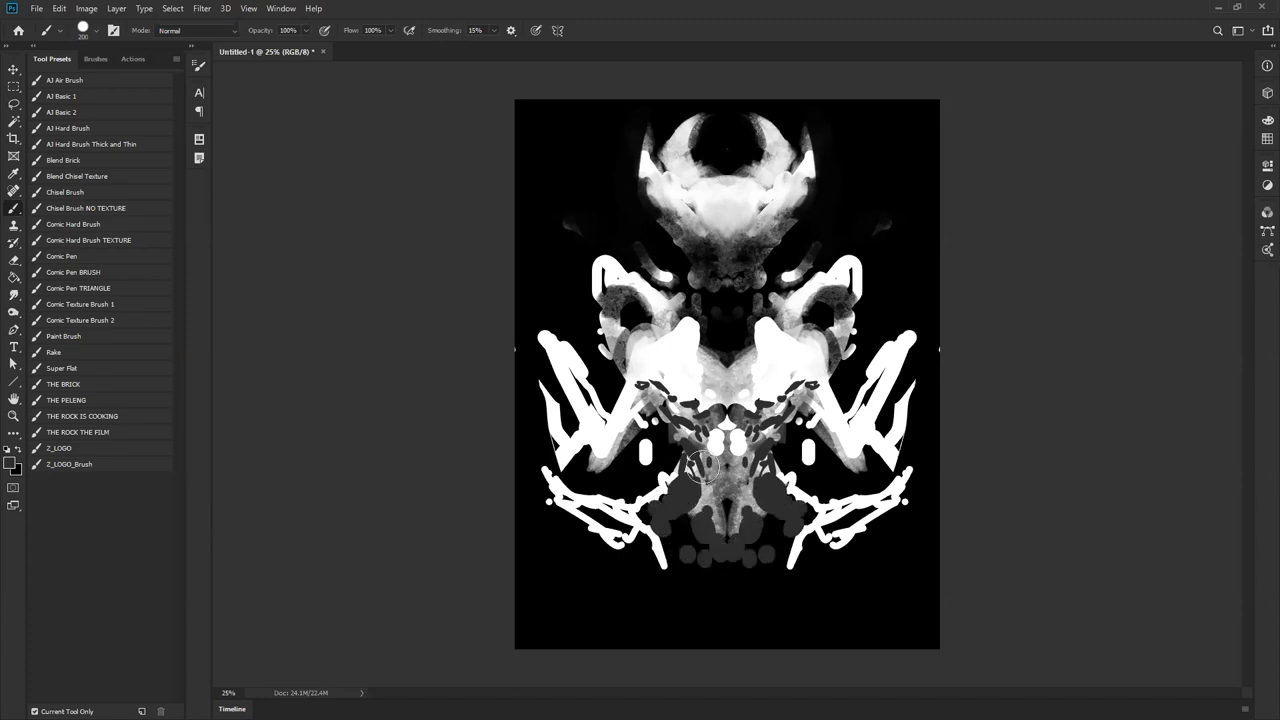
- Swap to white and paint rounded highlights on the hips and lower torso
key("x")
key("[")
mouse_move(700, 500)
left_mouse_down()
mouse_move(683, 490)
mouse_move(700, 548)
left_mouse_up()
- Sample the light face tone and paint small teeth and jaw strokes with the brush at size 60
left_click(718, 207, "alt")
mouse_move(714, 213)
left_mouse_down()
mouse_move(720, 192)
mouse_move(701, 227)
mouse_move(717, 244)
left_mouse_up()
key("[")
key("[")
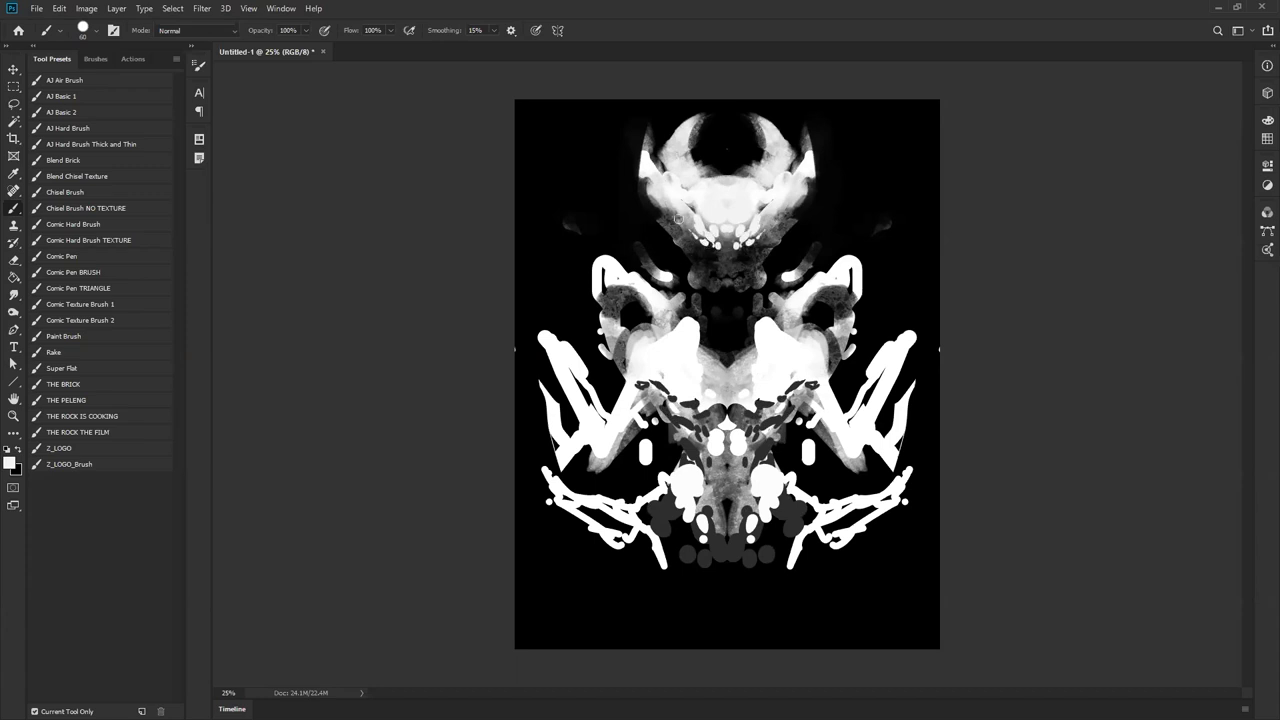
left_click_drag(700, 246, 673, 213)
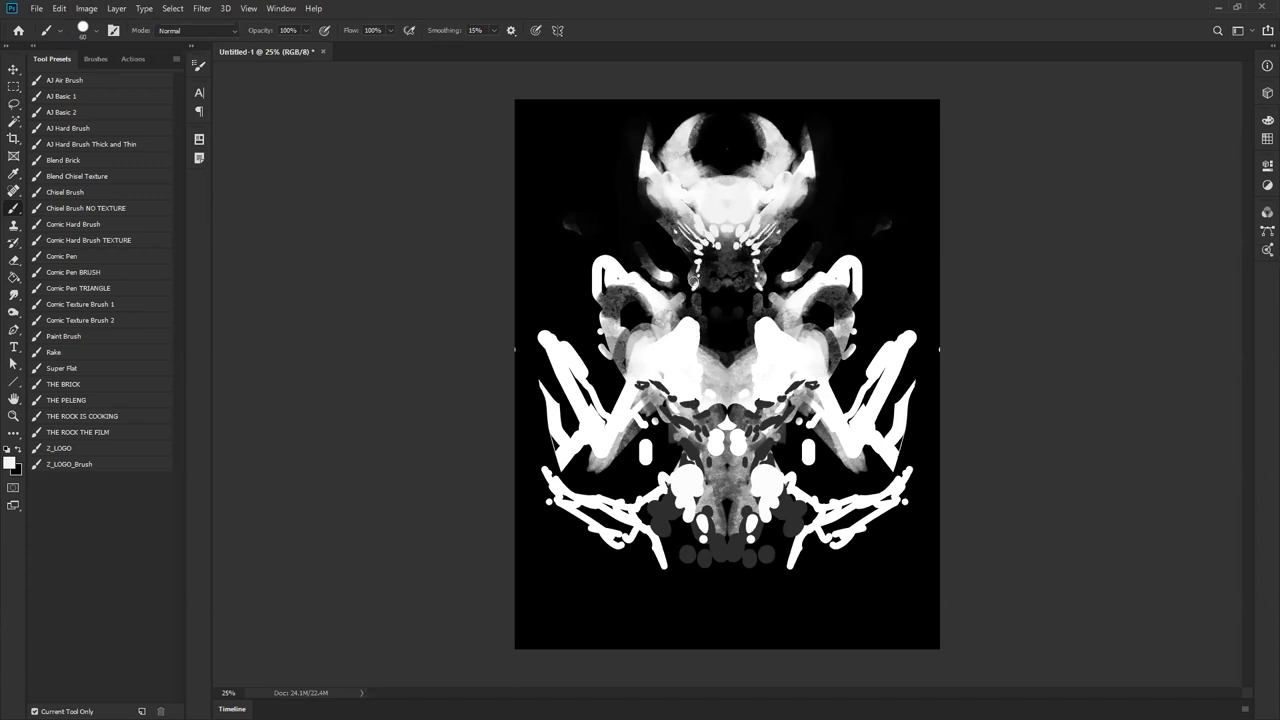
- Paint grey tendon strokes down the neck and cut darker gaps between them at its base
left_click(692, 248, "alt")
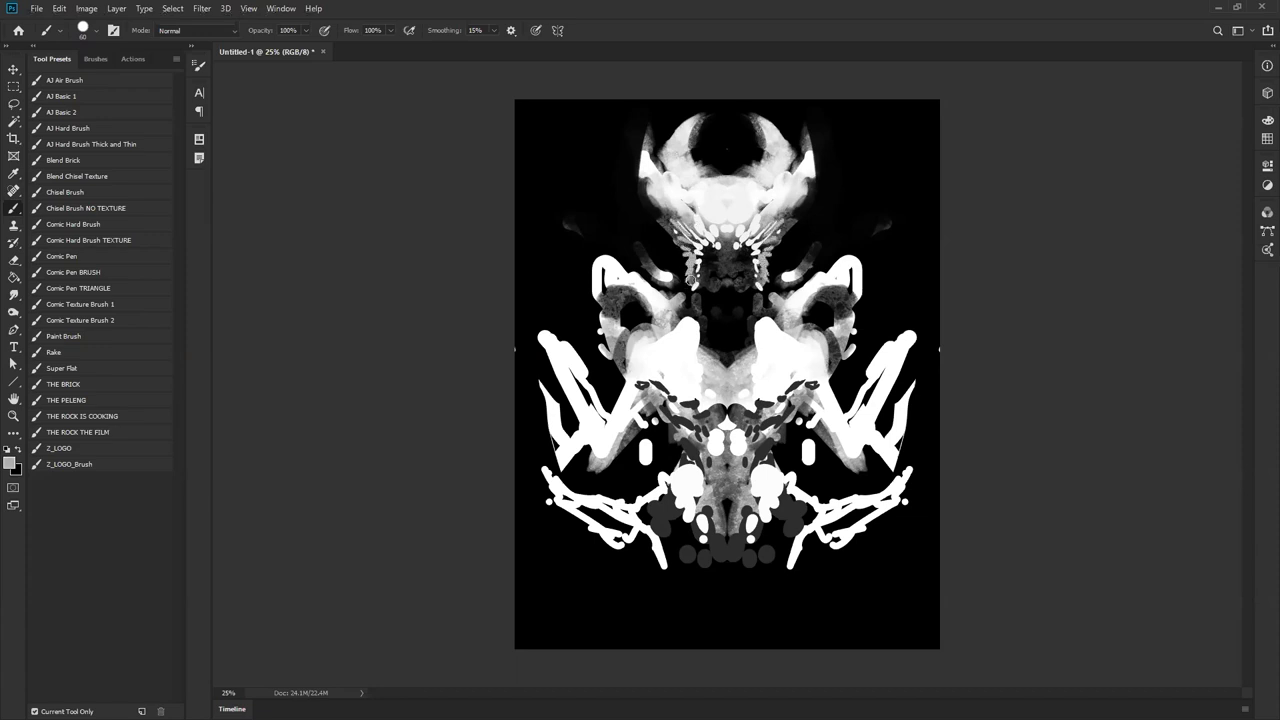
mouse_move(666, 294)
left_mouse_down()
mouse_move(682, 297)
mouse_move(702, 339)
mouse_move(700, 274)
mouse_move(705, 341)
left_mouse_up()
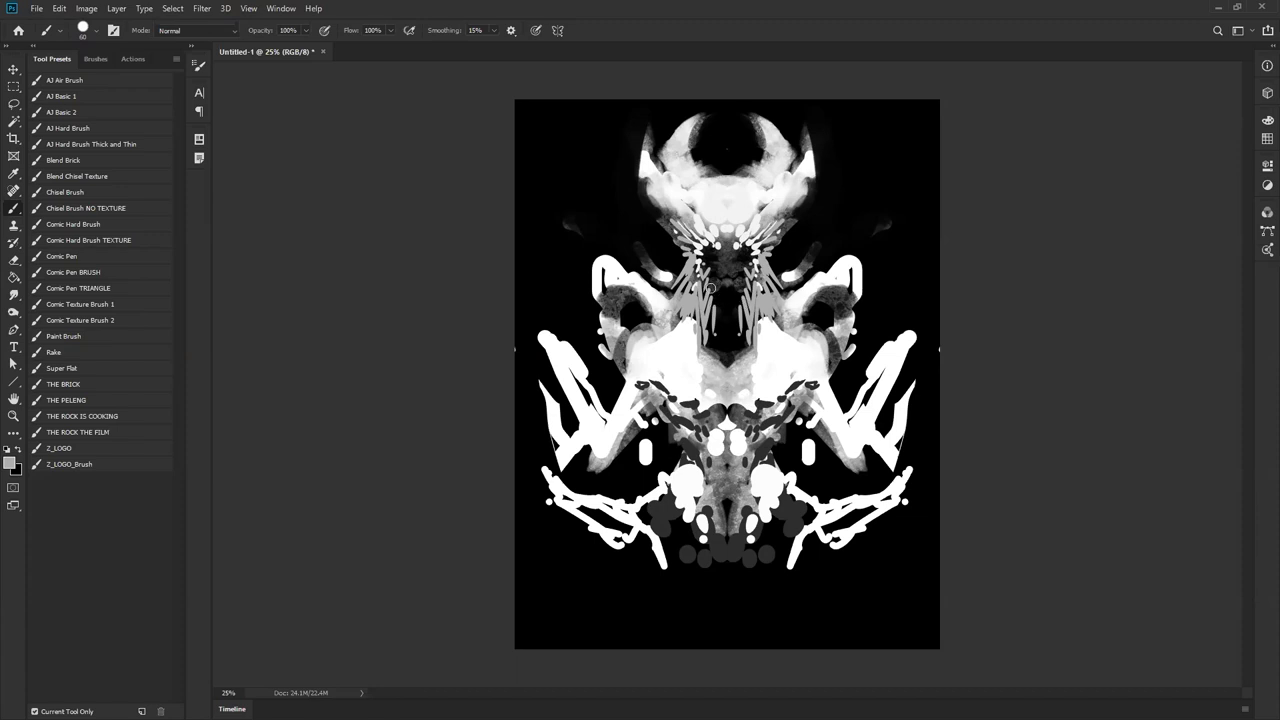
left_click(688, 364, "alt")
left_click(714, 342, "alt")
left_click_drag(700, 328, 697, 280)
left_click_drag(692, 266, 683, 318)
- Sample light tones and paint highlights at the base of the neck and along the shoulders
left_click(687, 295, "alt")
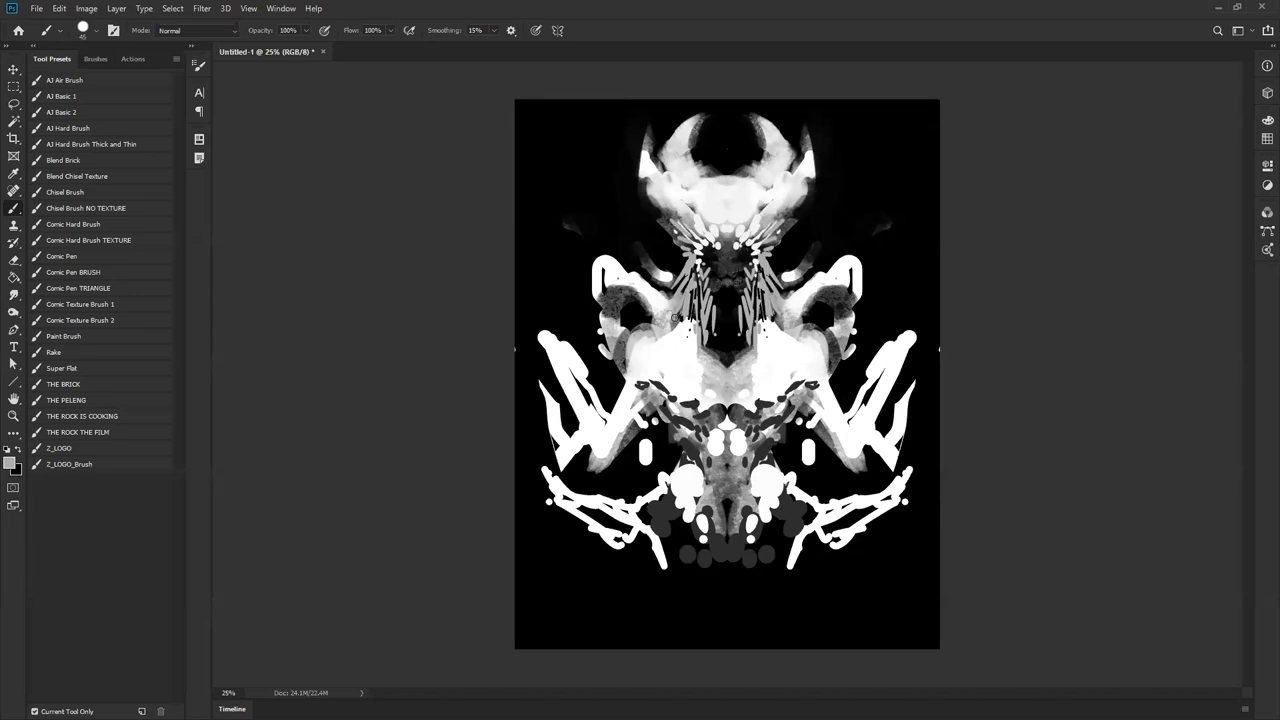
left_click(666, 305, "alt")
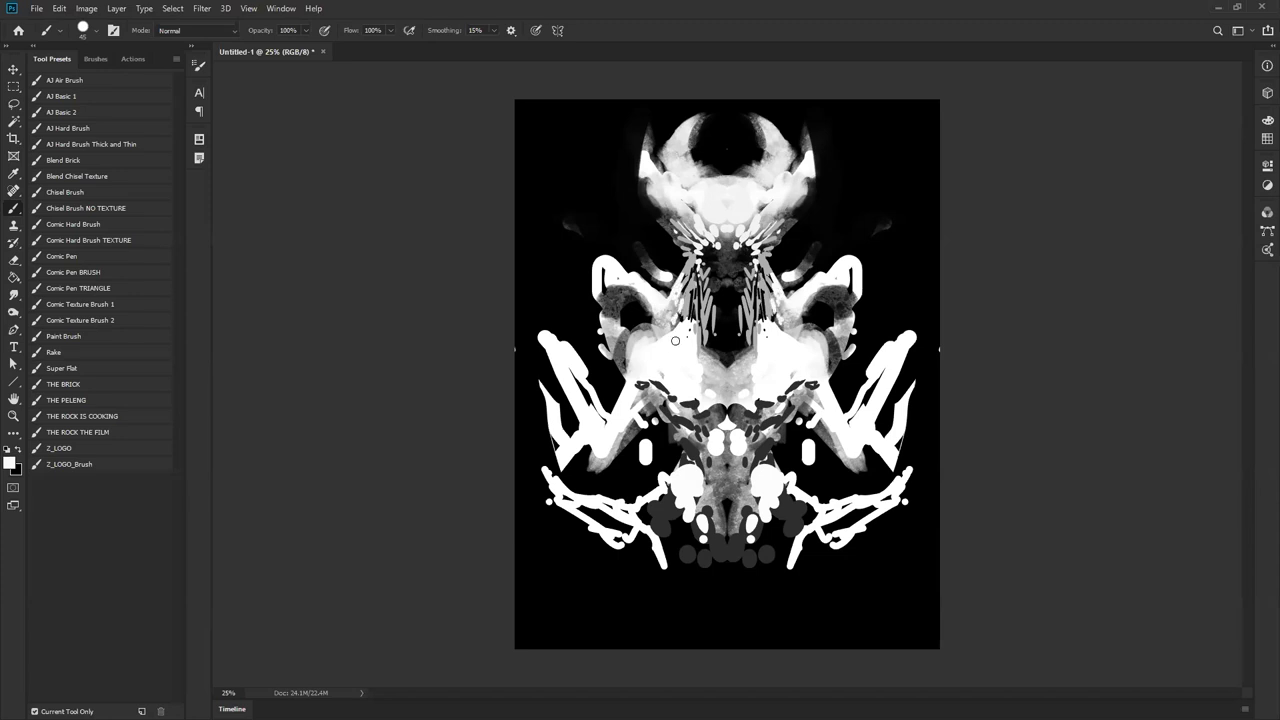
left_click_drag(690, 311, 695, 320)
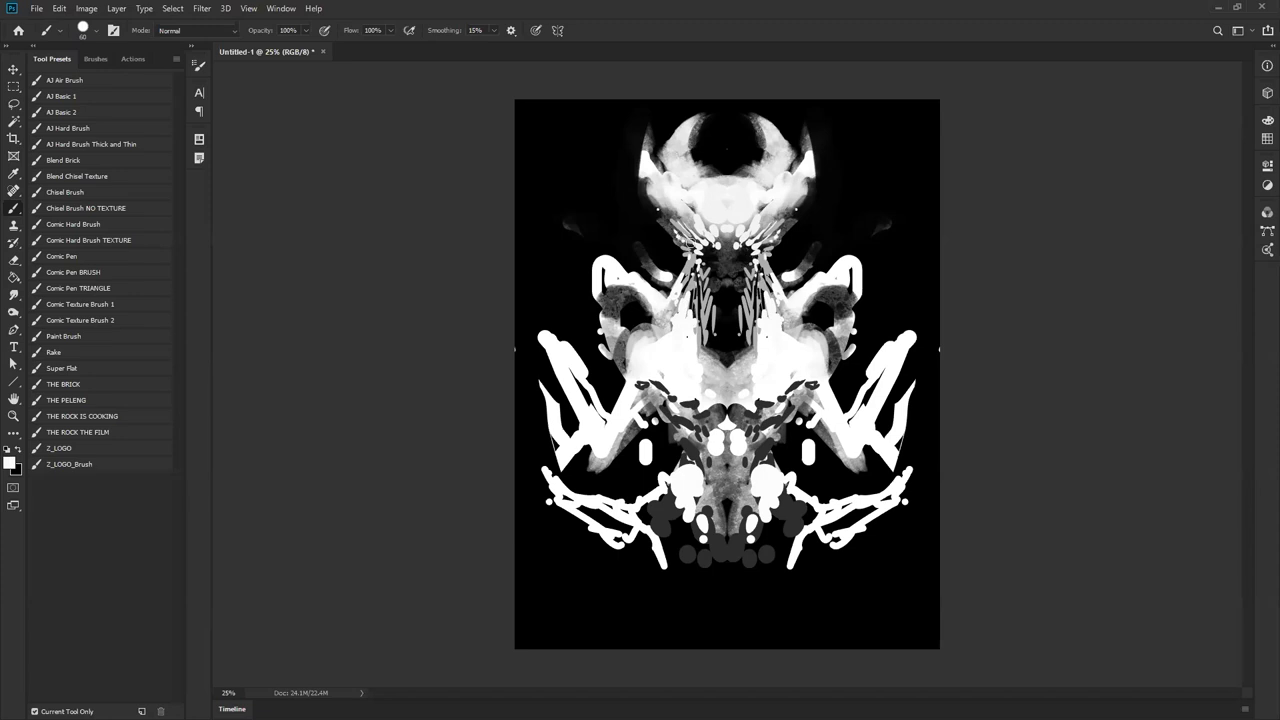
left_click_drag(657, 336, 638, 336)
- Sample a light grey and paint the shoulder edge and lower chest, enlarging the brush to 70
left_click(710, 404, "alt")
left_click_drag(627, 350, 634, 367)
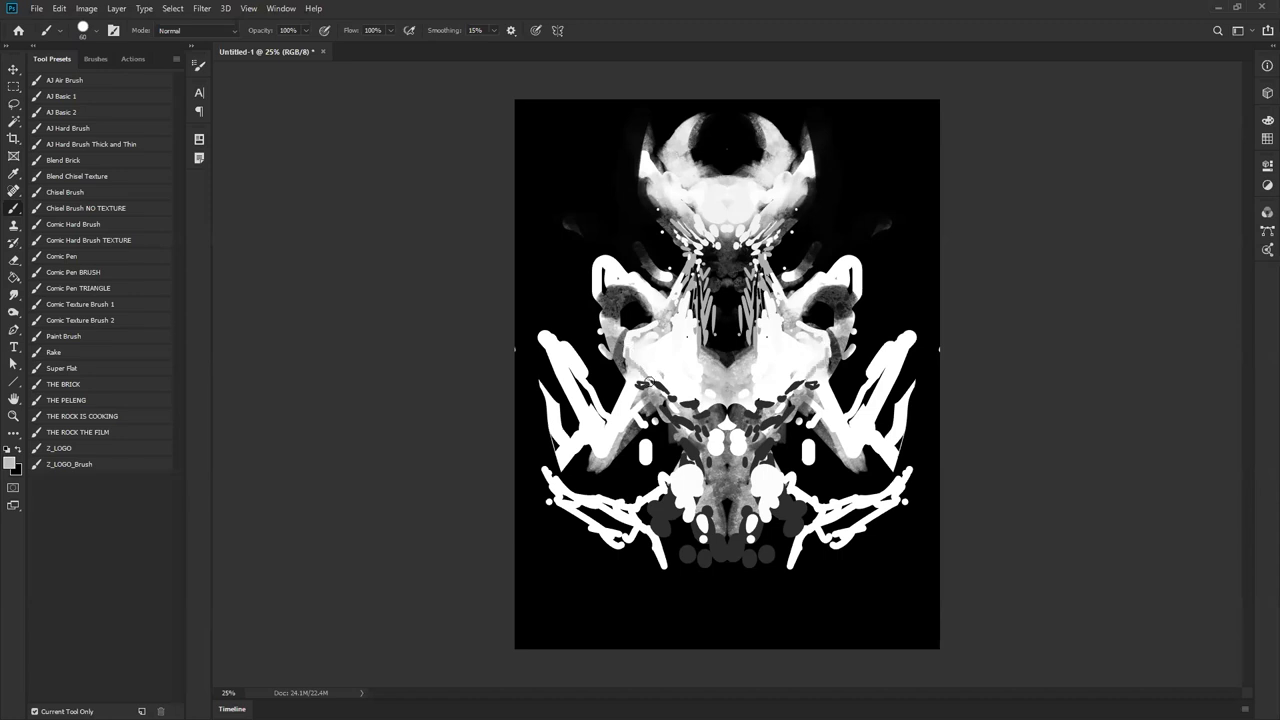
key("]")
left_click(660, 381)
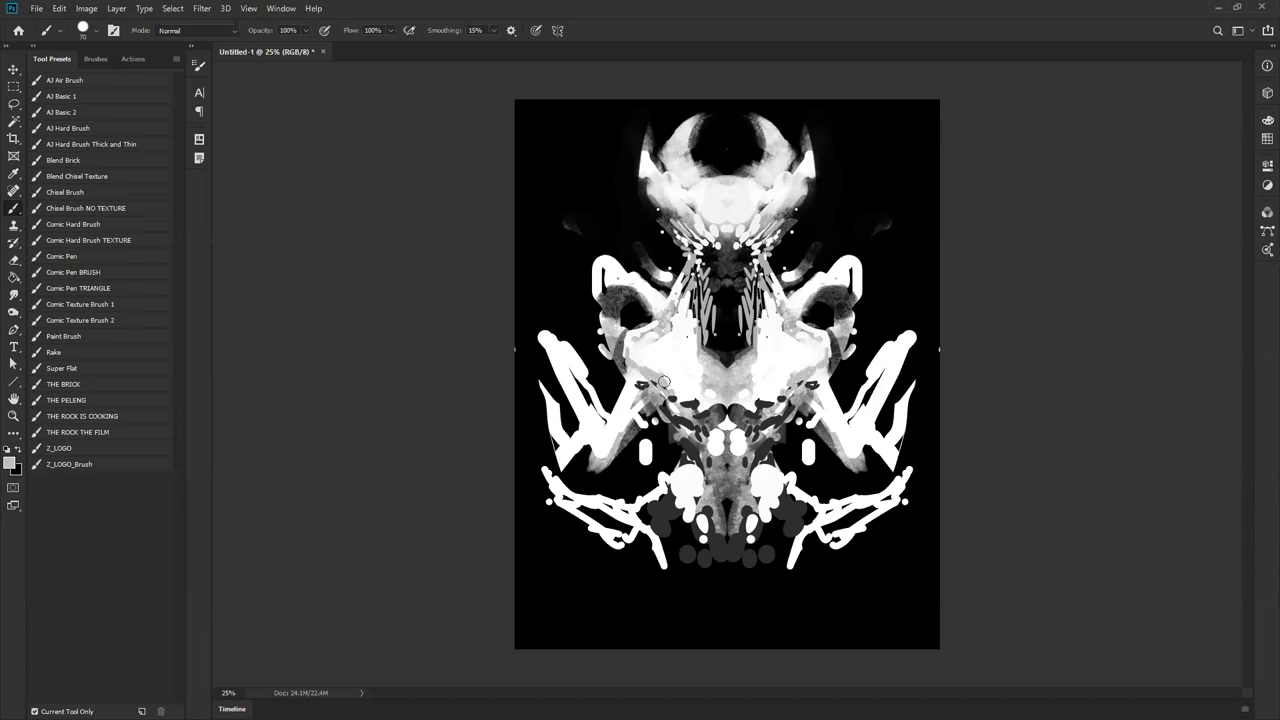
- Sample a tone near the ribs and paint detail marks across the central lower chest
left_click(680, 394, "alt")
left_click(670, 420)
mouse_move(680, 408)
left_mouse_down()
mouse_move(717, 366)
mouse_move(710, 381)
left_mouse_up()
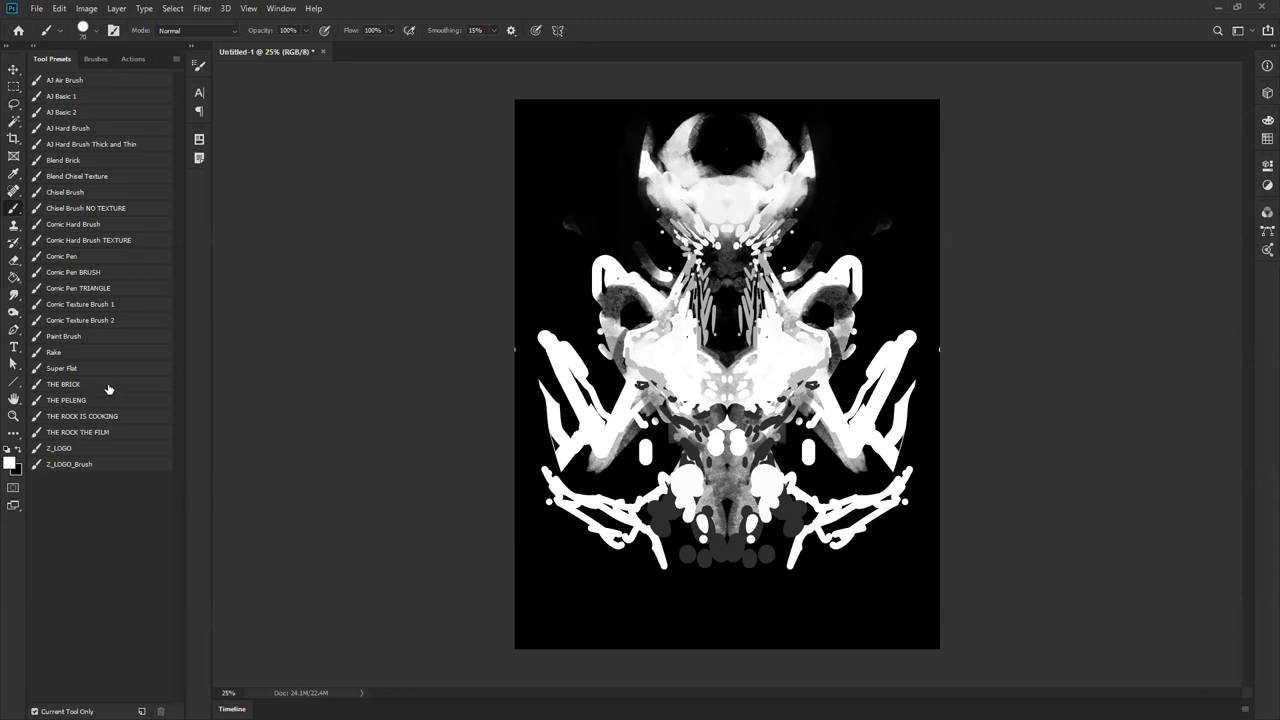
- Shade the neck base and inner shoulders in black using the THE ROCK THE FILM preset at a reduced size
left_click(118, 415)
left_click(120, 433)
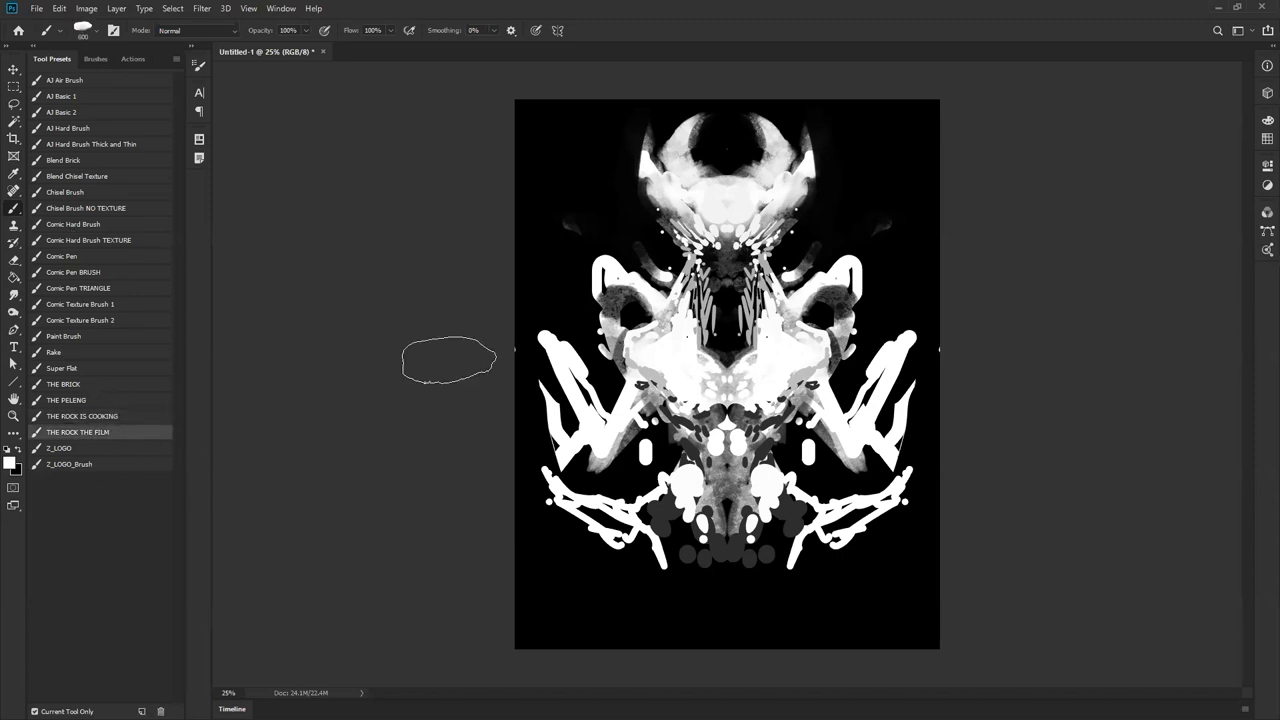
key("x")
key("[")
left_click_drag(680, 293, 692, 356)
- Switch to the THE ROCK IS COOKING preset and paint texture across the chest and down the sides of the neck, reducing the brush size
left_click(117, 416)
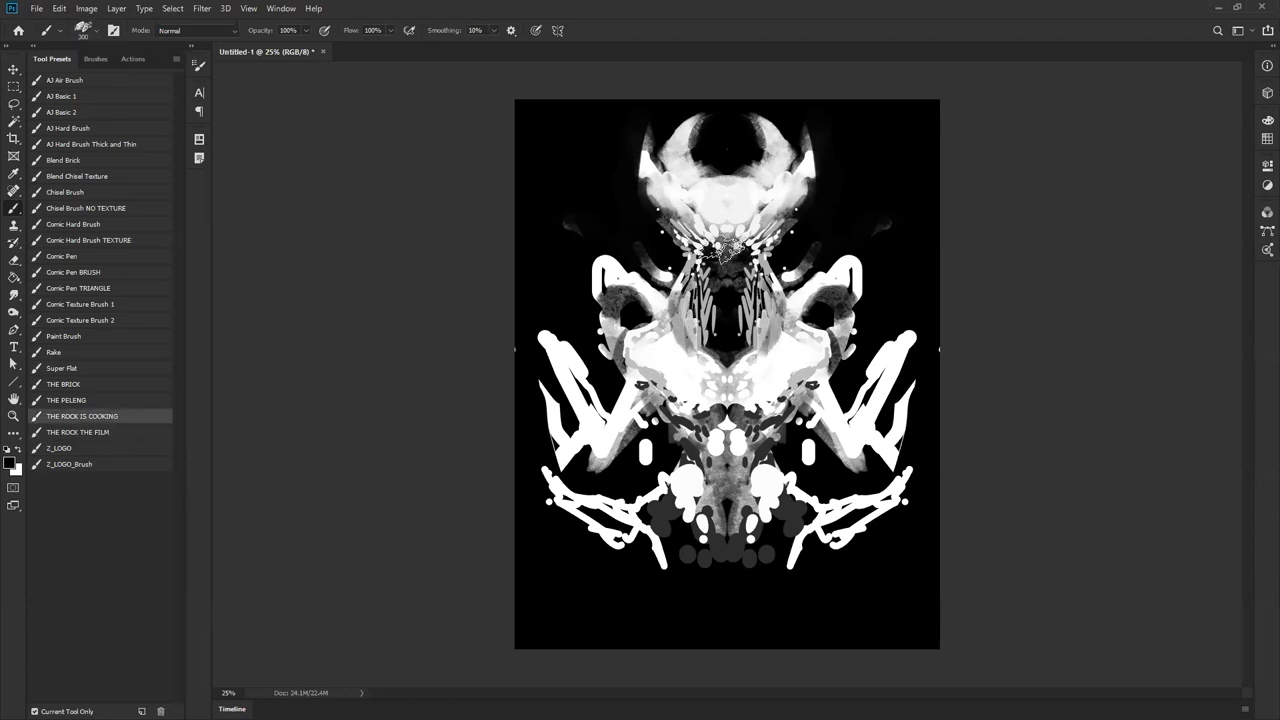
mouse_move(645, 370)
left_mouse_down()
mouse_move(684, 398)
mouse_move(661, 395)
mouse_move(696, 408)
mouse_move(688, 373)
mouse_move(659, 348)
mouse_move(681, 293)
mouse_move(696, 371)
mouse_move(679, 283)
mouse_move(698, 348)
left_mouse_up()
key("x")
key("[")
key("[")
key("[")
key("[")
key("[")
key("[")
key("[")
mouse_move(698, 243)
left_mouse_down()
mouse_move(688, 230)
mouse_move(702, 210)
mouse_move(696, 264)
mouse_move(720, 278)
mouse_move(710, 272)
mouse_move(708, 348)
left_mouse_up()
- Shade from the lower neck out to the inner shoulders in black with a slightly larger brush
key("x")
key("]")
mouse_move(708, 290)
left_mouse_down()
mouse_move(697, 327)
mouse_move(677, 314)
mouse_move(687, 310)
mouse_move(700, 342)
mouse_move(679, 275)
mouse_move(690, 312)
mouse_move(680, 297)
mouse_move(677, 315)
mouse_move(675, 300)
mouse_move(673, 323)
mouse_move(706, 363)
mouse_move(651, 311)
mouse_move(676, 345)
left_mouse_up()
key("]")
key("]")
key("]")
- Sample a tone at the top of the neck, adjust the brush size and paint from the lower chest out to the upper arms
left_click(714, 240, "alt")
key("[")
key("[")
key("[")
key("[")
key("[")
key("[")
key("[")
key("[")
key("[")
key("[")
key("[")
key("[")
key("[")
key("]")
key("]")
key("]")
key("]")
key("]")
key("]")
key("[")
mouse_move(690, 410)
left_mouse_down()
mouse_move(716, 414)
mouse_move(690, 408)
mouse_move(638, 350)
mouse_move(628, 402)
mouse_move(646, 380)
mouse_move(612, 430)
mouse_move(639, 405)
mouse_move(632, 420)
left_mouse_up()
- Sample a tone from the upper arm and blend it across the shoulders into the upper chest
key("x")
left_click(634, 388, "alt")
mouse_move(637, 338)
left_mouse_down()
mouse_move(661, 386)
mouse_move(688, 396)
mouse_move(697, 364)
mouse_move(840, 283)
mouse_move(865, 238)
mouse_move(696, 324)
mouse_move(693, 353)
mouse_move(656, 344)
mouse_move(677, 369)
mouse_move(669, 352)
mouse_move(698, 361)
mouse_move(710, 395)
mouse_move(674, 361)
mouse_move(708, 399)
mouse_move(708, 357)
mouse_move(720, 374)
mouse_move(708, 351)
mouse_move(726, 368)
mouse_move(694, 348)
left_mouse_up()
- Restore the default colours with white in front, adjust the brush size and paint long tendon strokes down the sides of the neck
key("d")
key("x")
key("]")
key("]")
key("]")
key("]")
key("[")
key("[")
key("[")
key("[")
key("[")
key("[")
key("[")
key("[")
key("]")
key("]")
key("]")
key("]")
key("[")
key("]")
left_click_drag(697, 258, 704, 349)
left_click_drag(700, 290, 700, 350)
- Enlarge the white brush and paint strokes at the top of the neck just below the head
key("]")
key("]")
key("]")
key("]")
key("]")
mouse_move(699, 264)
left_mouse_down()
mouse_move(708, 346)
mouse_move(697, 246)
mouse_move(709, 268)
mouse_move(712, 236)
mouse_move(708, 250)
left_mouse_up()
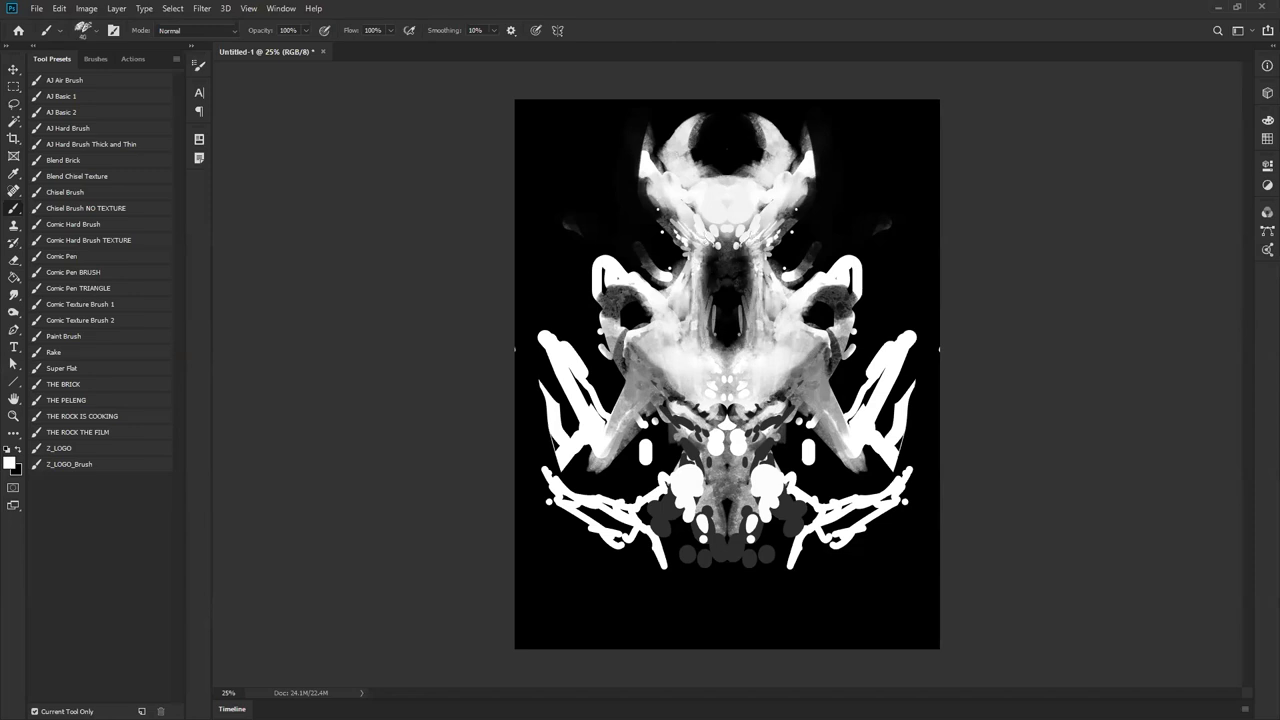
- Alternate black and white at size 30 to detail ribbed folds along the neck, and enlarge the brush to 150
key("x")
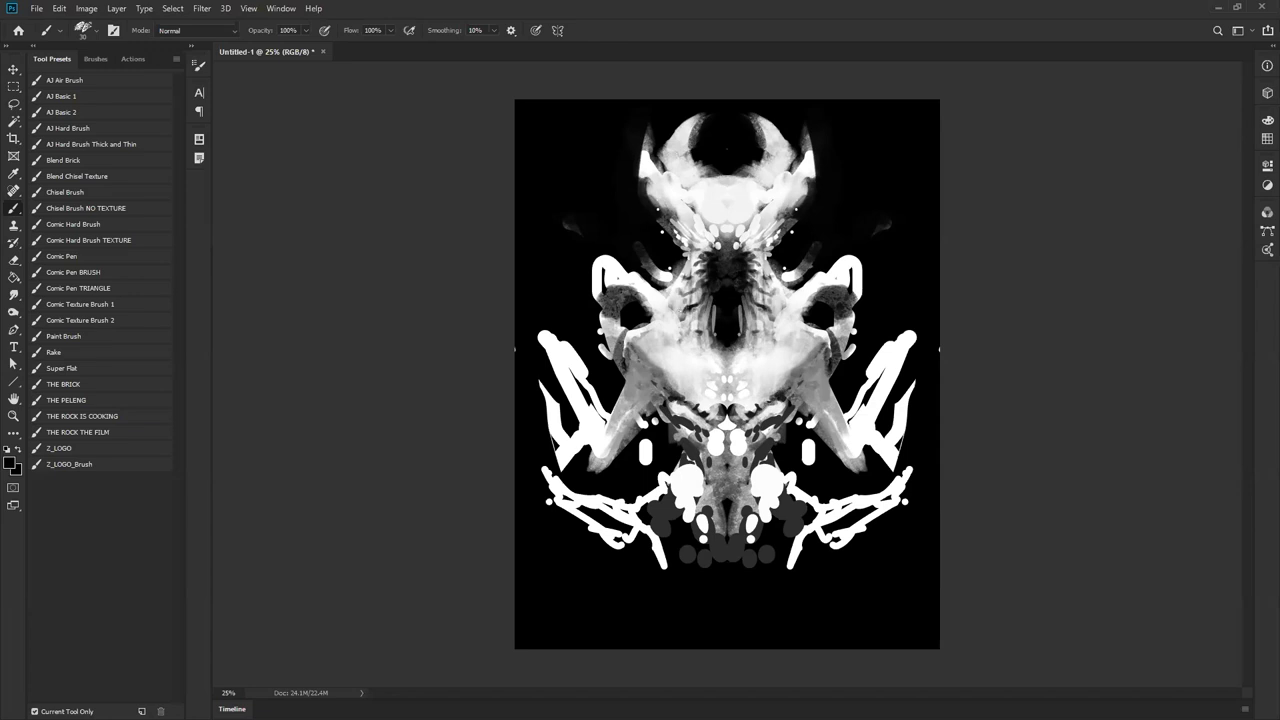
key("x")
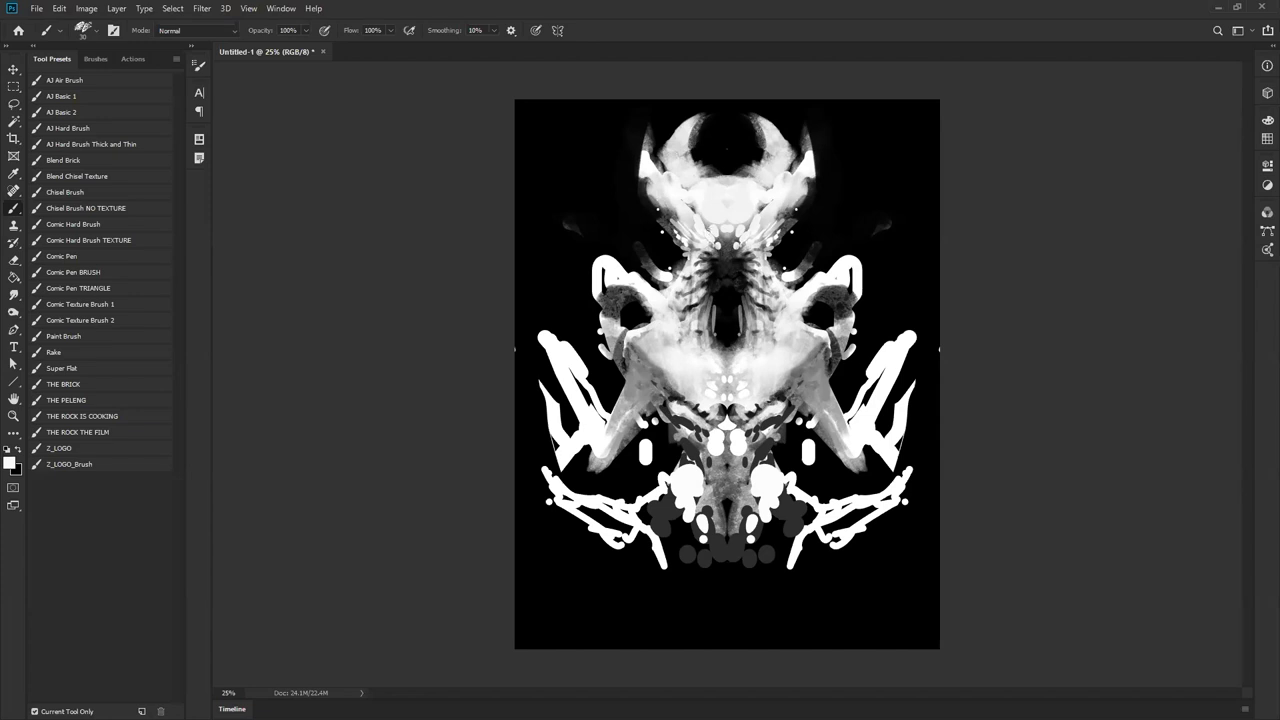
key("bracketright")
key("bracketright")
key("bracketright")
key("bracketright")
key("bracketright")
key("bracketright")
key("bracketright")
key("bracketright")
key("bracketright")
key("bracketright")
mouse_move(716, 254)
left_mouse_down()
mouse_move(732, 256)
mouse_move(714, 206)
left_mouse_up()
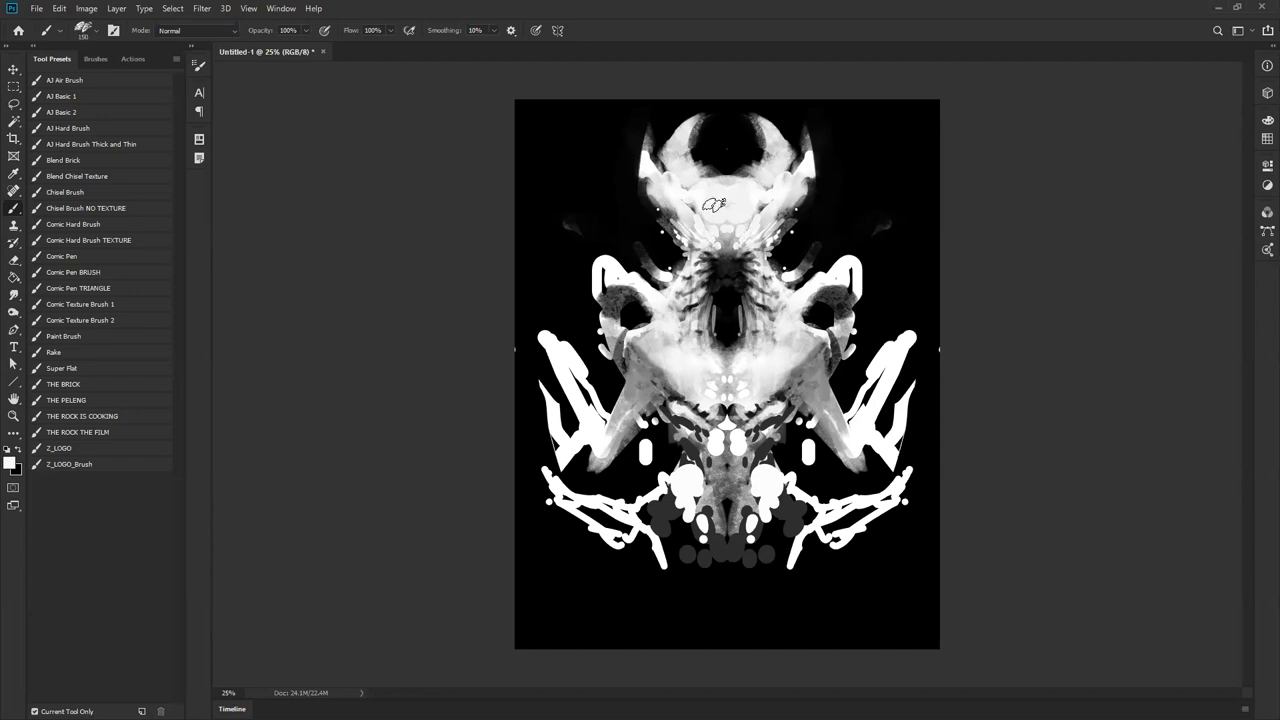
key("bracketleft")
left_click_drag(726, 253, 738, 326)
key("ctrl+alt+z")
key("ctrl+alt+z")
- Lighten the dark throat with a soft white stroke at size 125, and reduce the brush size
left_click_drag(716, 256, 732, 286)
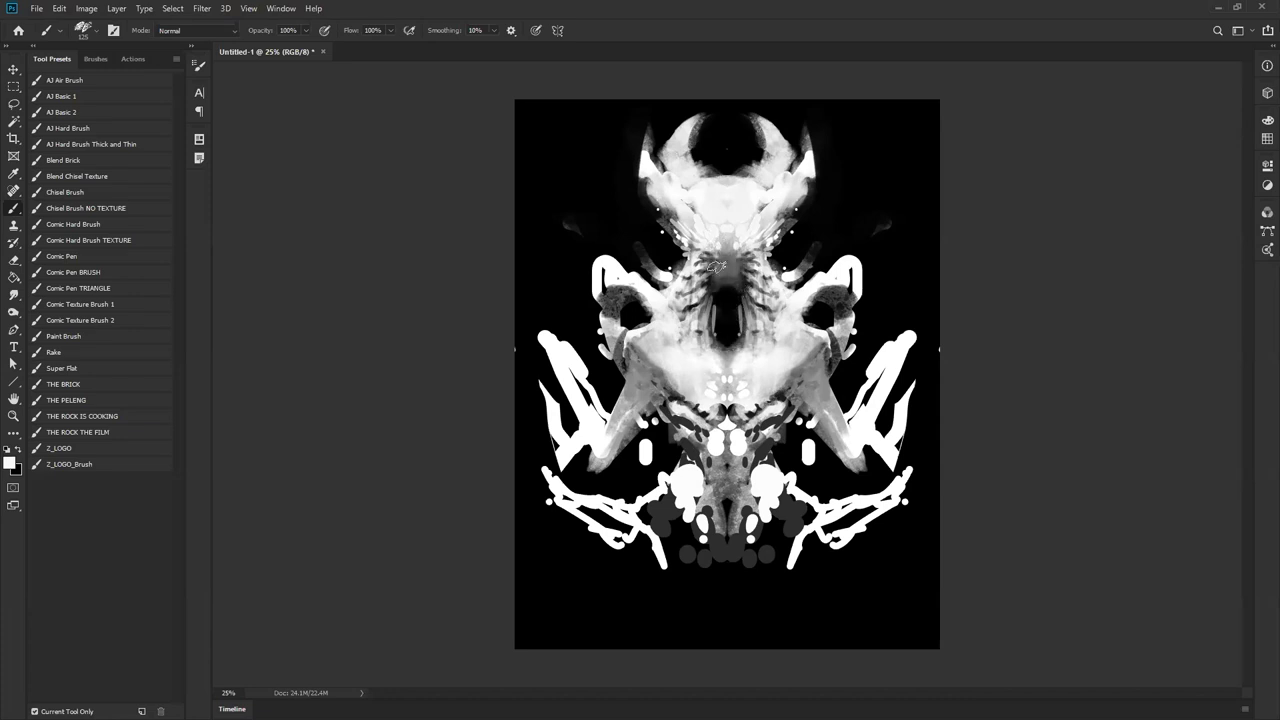
key("bracketleft")
- Sample light tones from the arms and fill the forearms and elbows with textured grey at size 125
key("x")
left_click(627, 420)
left_click(614, 391, "alt")
left_click(561, 336, "alt")
key("bracketright")
mouse_move(578, 378)
left_mouse_down()
mouse_move(620, 460)
mouse_move(582, 403)
mouse_move(601, 452)
mouse_move(629, 424)
mouse_move(606, 437)
mouse_move(616, 458)
mouse_move(602, 450)
mouse_move(608, 499)
mouse_move(630, 466)
left_mouse_up()
left_click(627, 433, "alt")
- Paint over the sides of the ribcage, sample a lighter tone from the lower chest and reduce the brush
left_click(683, 443)
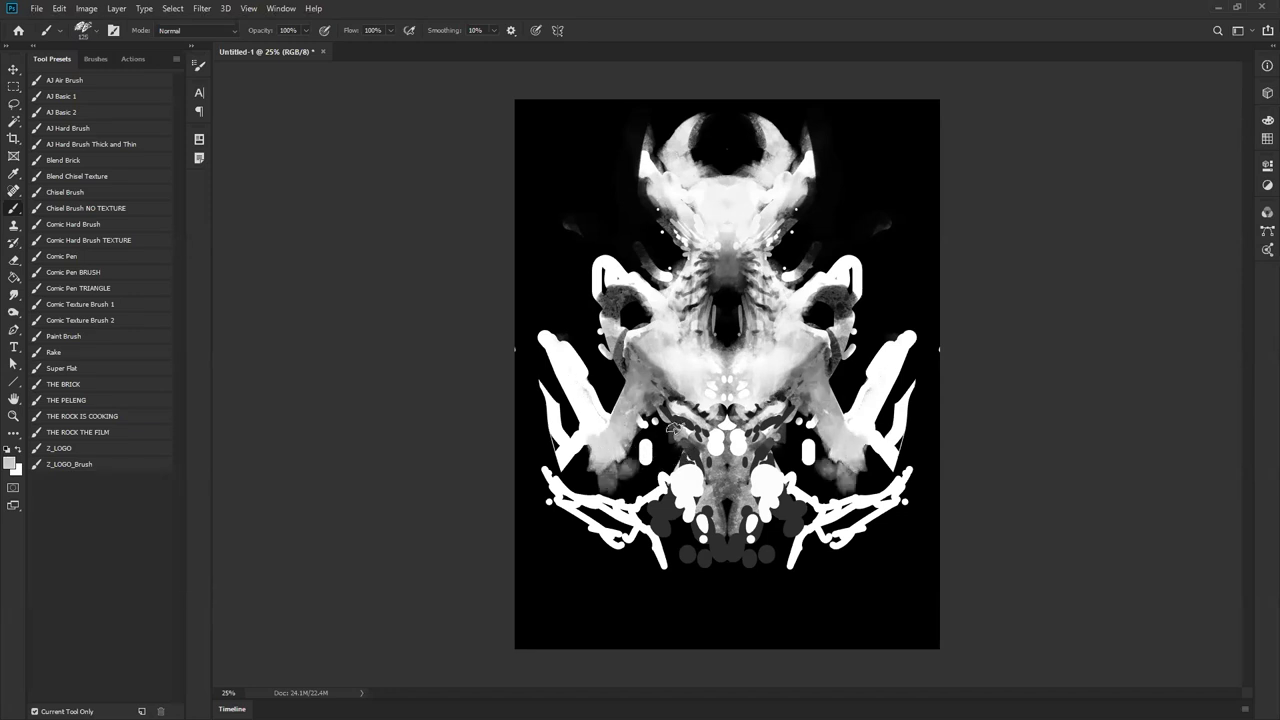
mouse_move(678, 414)
left_mouse_down()
mouse_move(717, 449)
mouse_move(696, 386)
mouse_move(669, 396)
mouse_move(691, 407)
mouse_move(696, 349)
mouse_move(675, 397)
mouse_move(684, 407)
mouse_move(646, 378)
mouse_move(679, 419)
mouse_move(649, 401)
mouse_move(651, 413)
mouse_move(682, 435)
mouse_move(641, 435)
mouse_move(627, 407)
mouse_move(643, 424)
mouse_move(621, 437)
mouse_move(700, 462)
left_mouse_up()
left_click(690, 404, "alt")
key("bracketleft")
key("bracketleft")
- Sample another light chest tone and paint fine diagonal rib strokes below the chest with a smaller brush
left_click(693, 394, "alt")
key("bracketleft")
key("bracketleft")
key("bracketleft")
key("bracketleft")
key("bracketleft")
key("bracketright")
key("bracketright")
key("bracketright")
key("bracketright")
key("bracketright")
key("x")
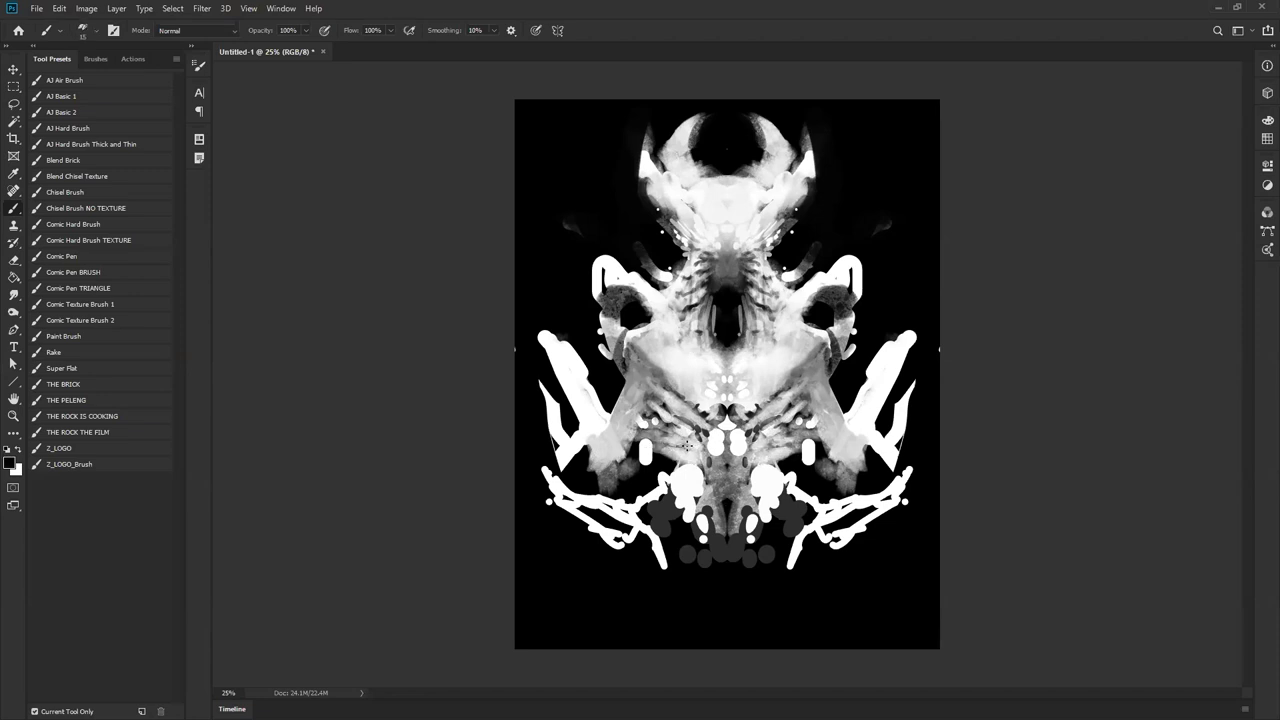
- Enlarge the black brush and shade the round white shapes around the abdomen and hips
key("bracketright")
key("bracketright")
key("bracketright")
key("bracketright")
mouse_move(686, 450)
left_mouse_down()
mouse_move(706, 466)
mouse_move(677, 465)
mouse_move(700, 488)
mouse_move(677, 491)
mouse_move(690, 502)
mouse_move(676, 475)
mouse_move(697, 488)
mouse_move(684, 518)
mouse_move(705, 540)
mouse_move(692, 512)
mouse_move(718, 490)
left_mouse_up()
- Sample a tone from the pelvis and paint over the central lower edge of the chest with a larger brush
left_click(706, 512, "alt")
key("]")
key("]")
key("]")
key("]")
key("]")
key("]")
key("]")
mouse_move(700, 400)
left_mouse_down()
mouse_move(708, 420)
mouse_move(723, 381)
mouse_move(716, 425)
left_mouse_up()
- Sample a light chest tone, enlarge the brush and paint over the central area between the ribs
left_click(702, 383, "alt")
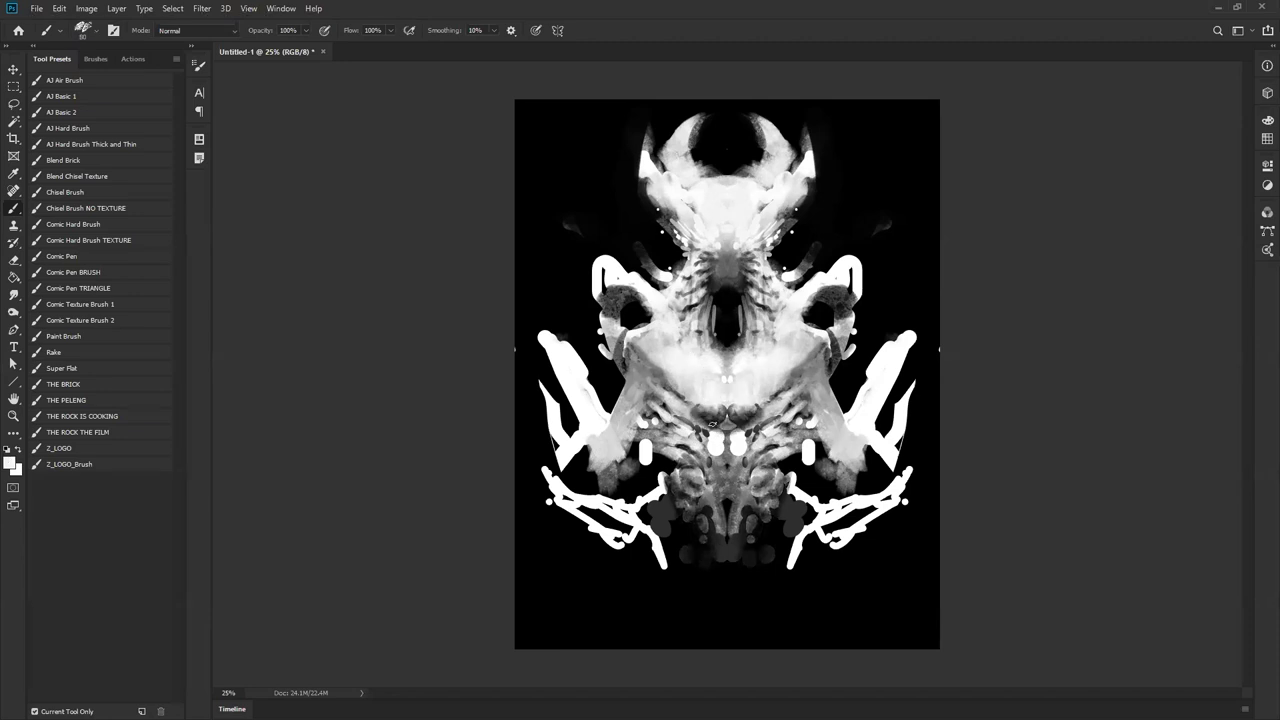
key("]")
key("]")
key("]")
key("]")
key("]")
key("]")
key("]")
left_click_drag(715, 422, 716, 465)
- Paint small white details on the central abdomen at size 35
key("x")
key("x")
key("x")
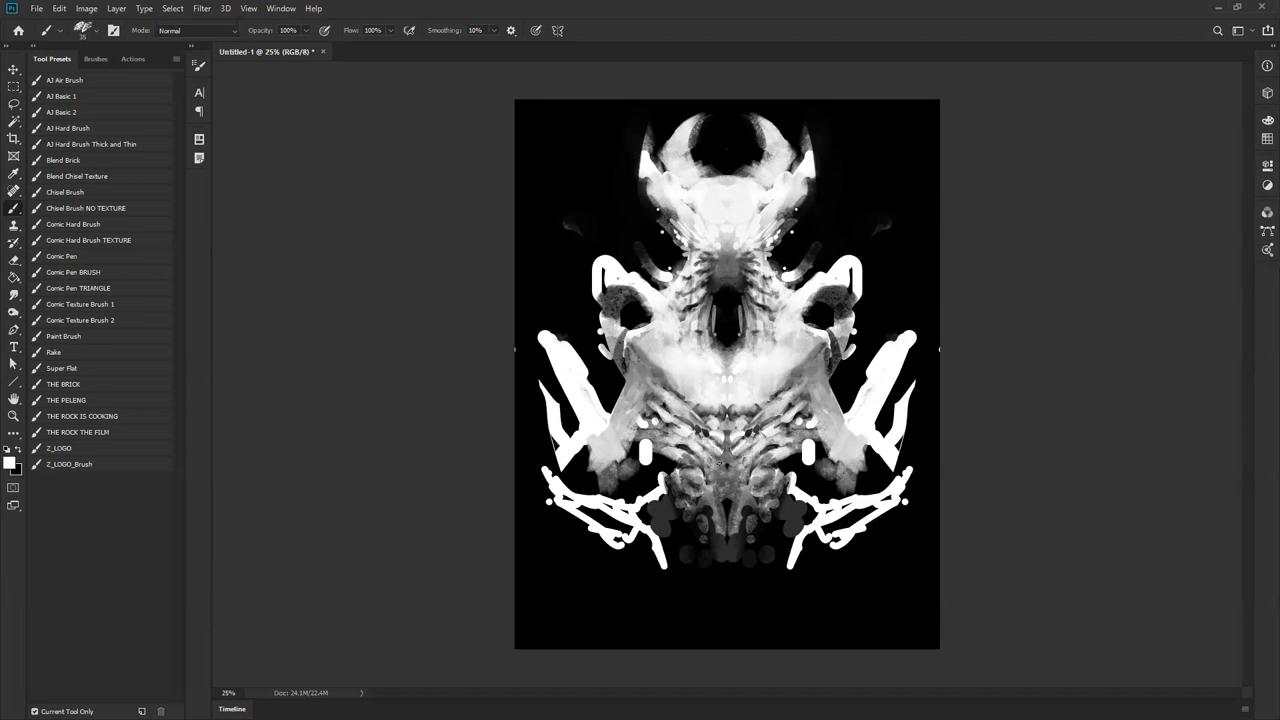
left_click_drag(708, 474, 714, 486)
- Reshape the forearms and paint raised, clawed hands at their ends, using a larger brush and a light tone sampled from the arm
key("x")
key("]")
key("]")
key("]")
key("]")
key("]")
key("]")
key("]")
key("]")
mouse_move(656, 444)
left_mouse_down()
mouse_move(614, 477)
mouse_move(617, 425)
mouse_move(614, 447)
mouse_move(644, 414)
mouse_move(600, 465)
mouse_move(557, 372)
mouse_move(583, 438)
mouse_move(573, 392)
mouse_move(594, 379)
mouse_move(580, 352)
mouse_move(615, 420)
mouse_move(572, 330)
mouse_move(531, 318)
mouse_move(535, 332)
mouse_move(518, 308)
mouse_move(508, 254)
mouse_move(521, 295)
mouse_move(516, 254)
mouse_move(519, 271)
mouse_move(529, 234)
mouse_move(514, 302)
mouse_move(515, 274)
mouse_move(525, 295)
mouse_move(537, 262)
left_mouse_up()
key("alt")
left_click(553, 337, "alt")
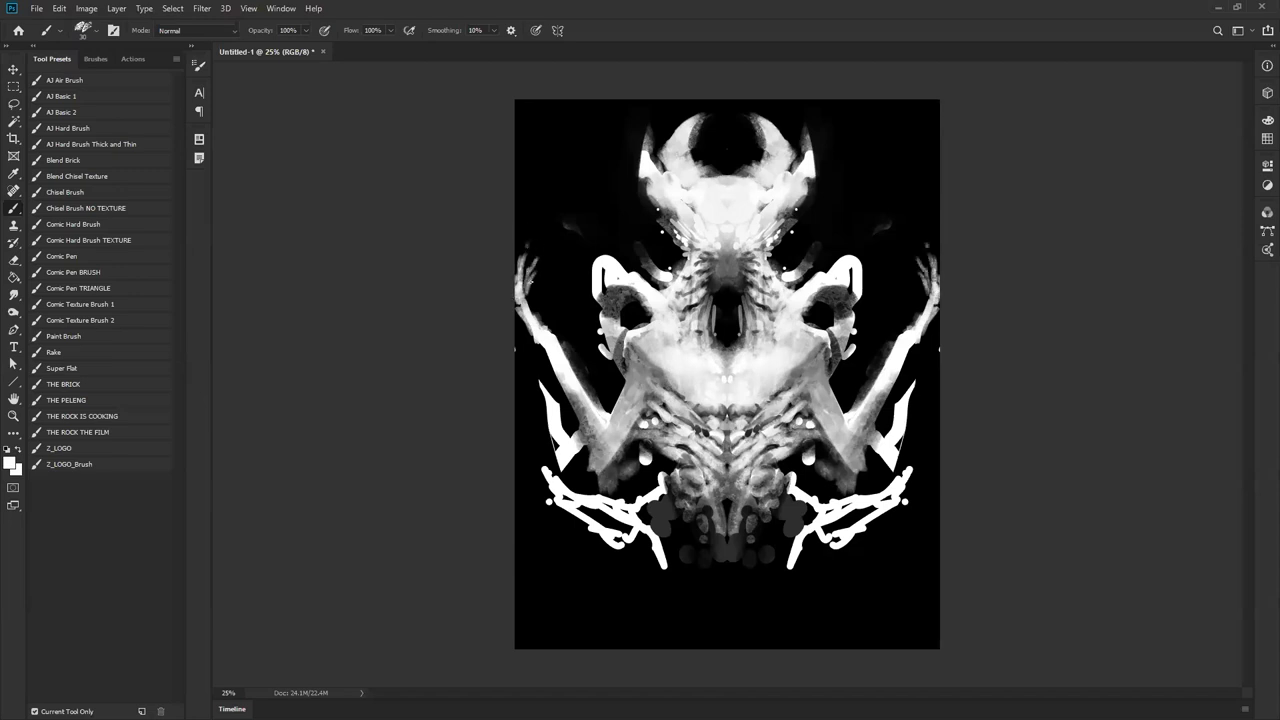
- Paint a second pair of forearms over the white spikes outside the arms, using an enlarged brush and a tone sampled from them
mouse_move(545, 308)
left_mouse_down()
mouse_move(537, 352)
mouse_move(590, 476)
left_mouse_up()
key("bracketright")
key("bracketright")
key("bracketright")
key("bracketright")
key("bracketright")
key("bracketright")
key("bracketright")
key("bracketright")
key("bracketright")
key("ctrl+z")
key("x")
left_click_drag(549, 392, 563, 432)
mouse_move(576, 475)
left_mouse_down()
mouse_move(561, 448)
mouse_move(592, 472)
mouse_move(582, 442)
mouse_move(610, 460)
left_mouse_up()
left_click(564, 411, "alt")
key("x")
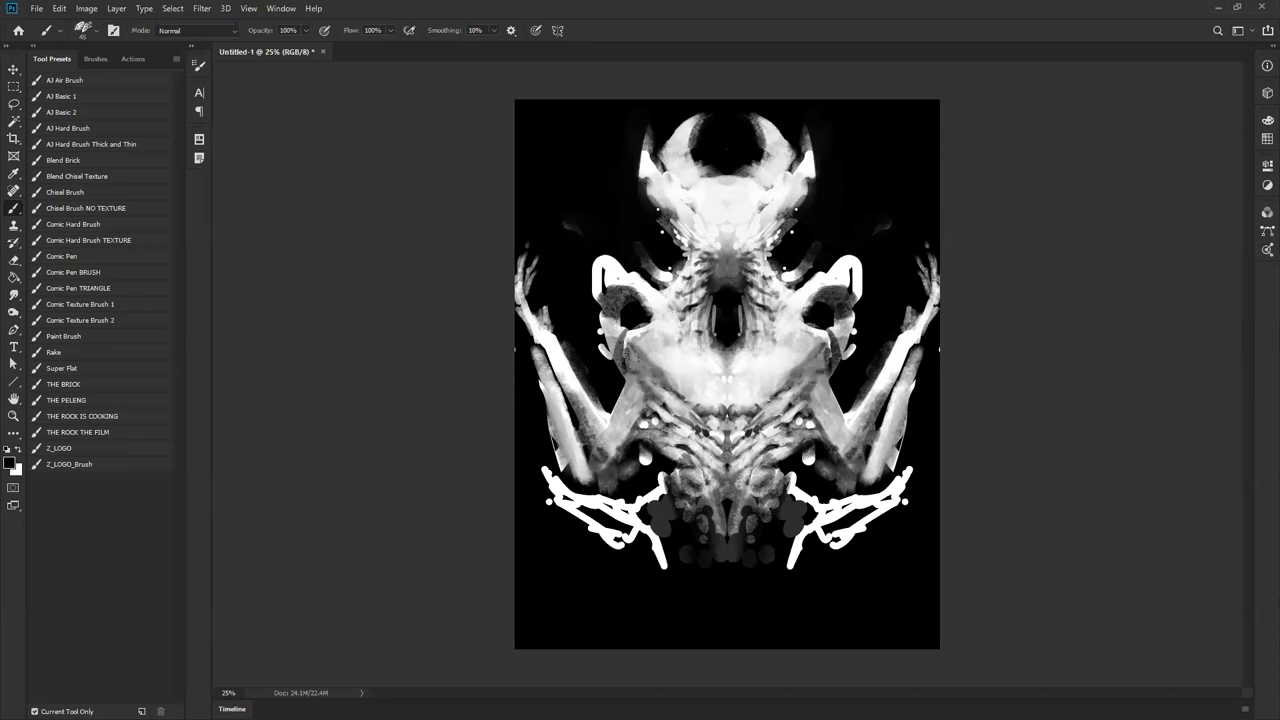
- Smooth the upper chest between the shoulders and the central opening with a light tone sampled from the chest
mouse_move(626, 344)
left_mouse_down()
mouse_move(660, 328)
mouse_move(675, 349)
mouse_move(663, 345)
mouse_move(677, 315)
mouse_move(700, 335)
mouse_move(718, 301)
left_mouse_up()
left_click(652, 339, "alt")
key("x")
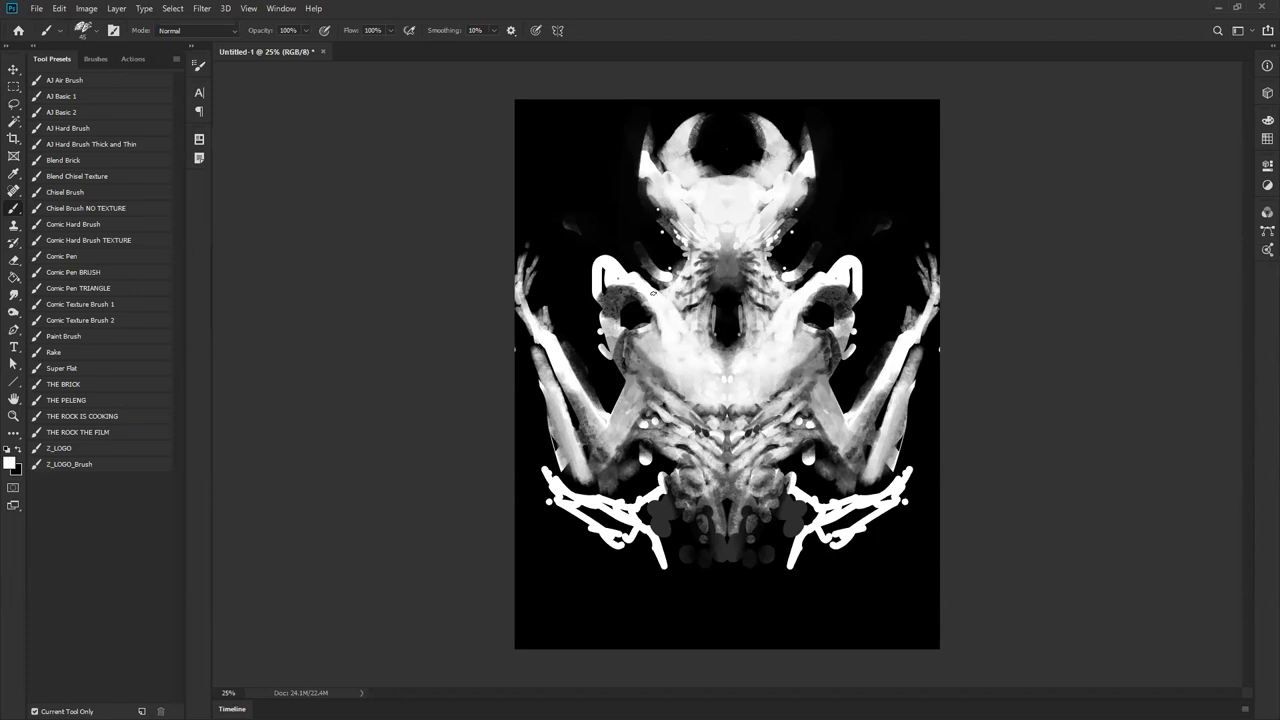
- Darken the white loops and outer edges of the raised shoulders with black, enlarging the brush to 175
key("x")
mouse_move(620, 282)
left_mouse_down()
mouse_move(602, 272)
mouse_move(620, 309)
mouse_move(615, 294)
left_mouse_up()
key("]")
key("]")
key("]")
key("]")
key("]")
key("]")
key("]")
key("]")
mouse_move(602, 358)
left_mouse_down()
mouse_move(614, 310)
mouse_move(617, 350)
left_mouse_up()
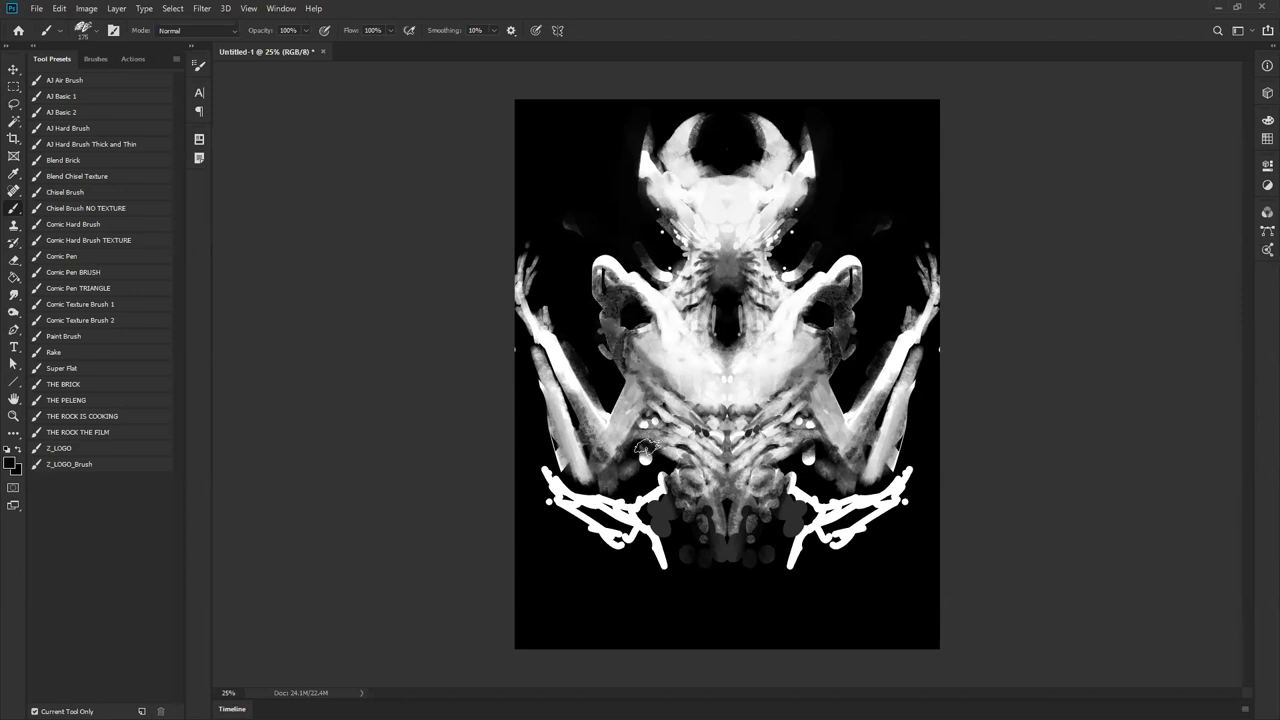
- Paint fine dark contour lines across both sides of the chest with the brush reduced to size 25
key("bracketleft")
key("bracketleft")
key("bracketleft")
key("bracketleft")
key("bracketleft")
key("bracketleft")
key("bracketleft")
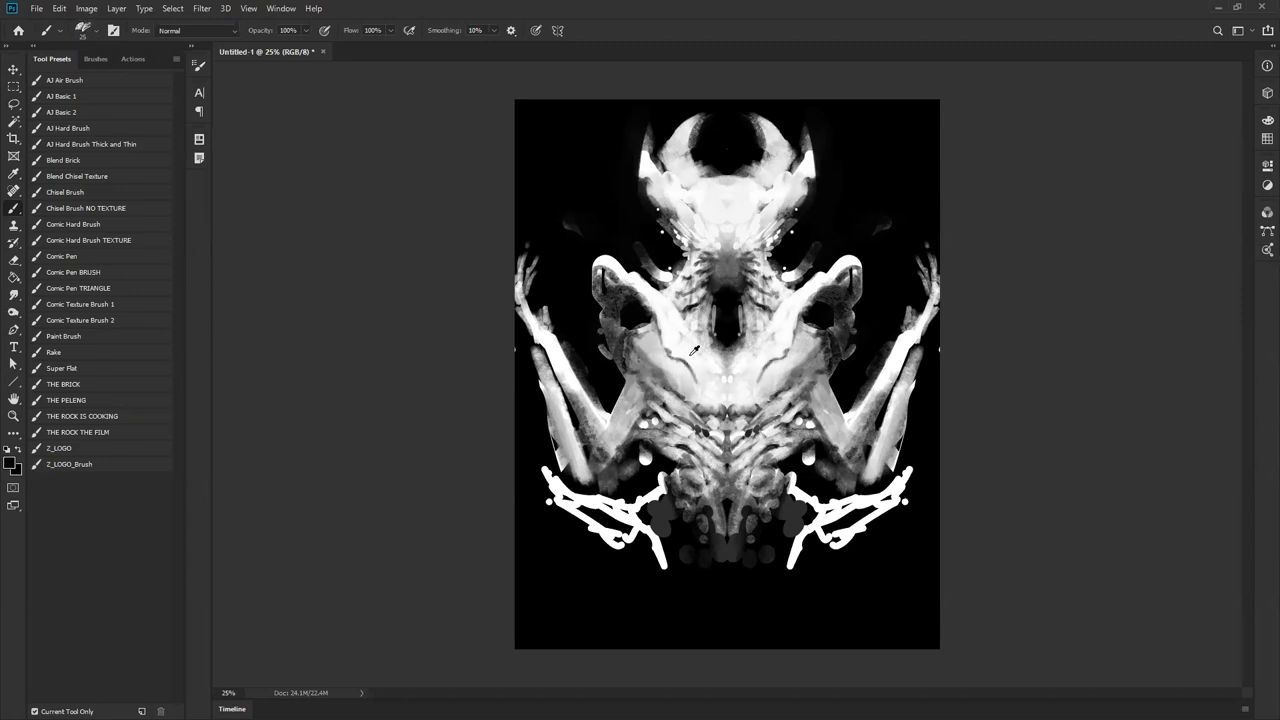
left_click_drag(665, 338, 660, 343)
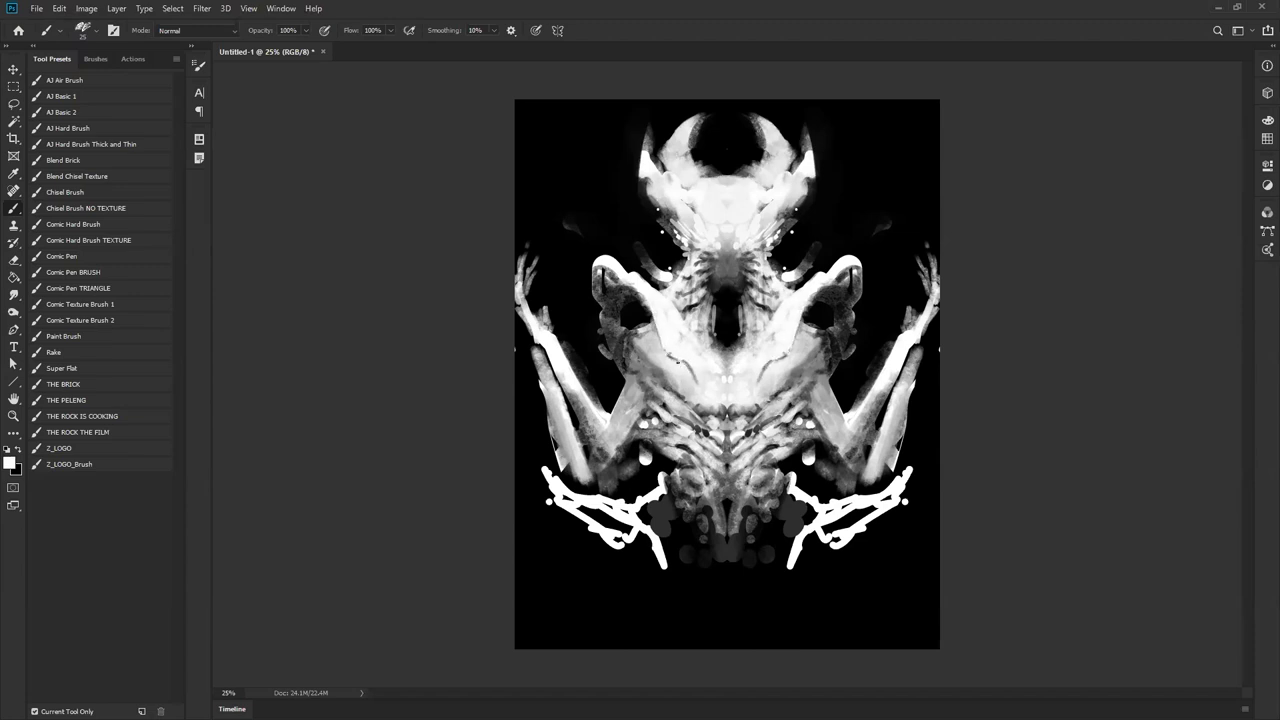
- Add white muscle highlights to the outer chest and blend the area below the shoulders with a sampled light grey
left_click_drag(672, 380, 640, 362)
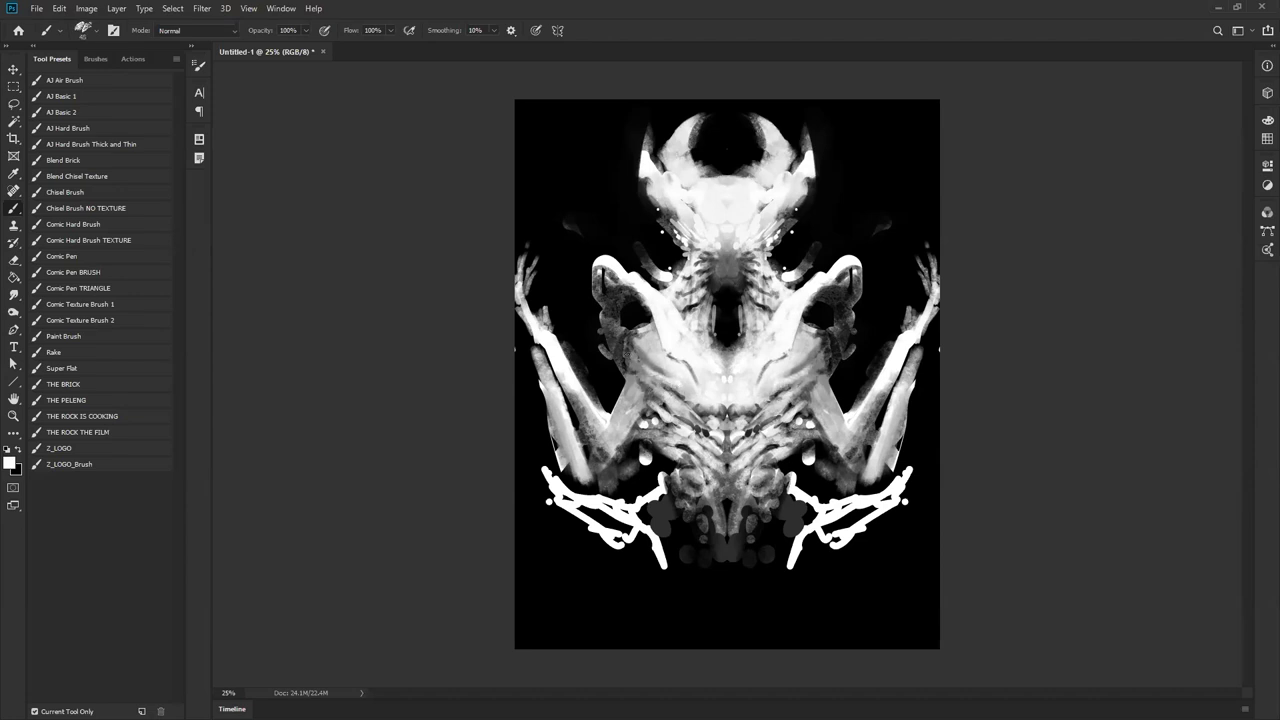
mouse_move(637, 372)
left_mouse_down()
mouse_move(622, 452)
mouse_move(613, 324)
mouse_move(635, 338)
mouse_move(634, 358)
mouse_move(616, 330)
mouse_move(636, 356)
left_mouse_up()
left_click(638, 374, "alt")
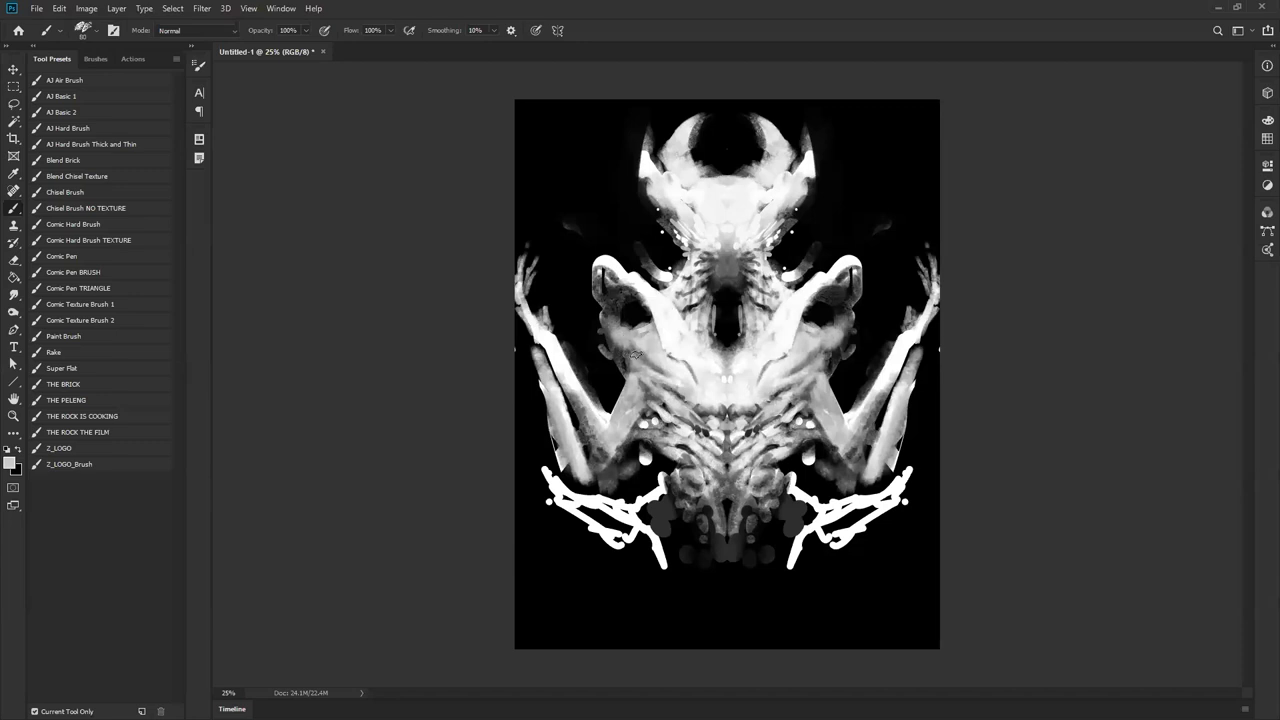
- Repaint the muscles running from the shoulders into the chest with a sampled mid-grey at size 80
key("x")
mouse_move(662, 326)
left_mouse_down()
mouse_move(676, 350)
mouse_move(664, 314)
mouse_move(680, 371)
mouse_move(663, 305)
mouse_move(703, 367)
left_mouse_up()
left_click(655, 337, "alt")
mouse_move(663, 327)
left_mouse_down()
mouse_move(659, 301)
mouse_move(628, 277)
mouse_move(687, 333)
left_mouse_up()
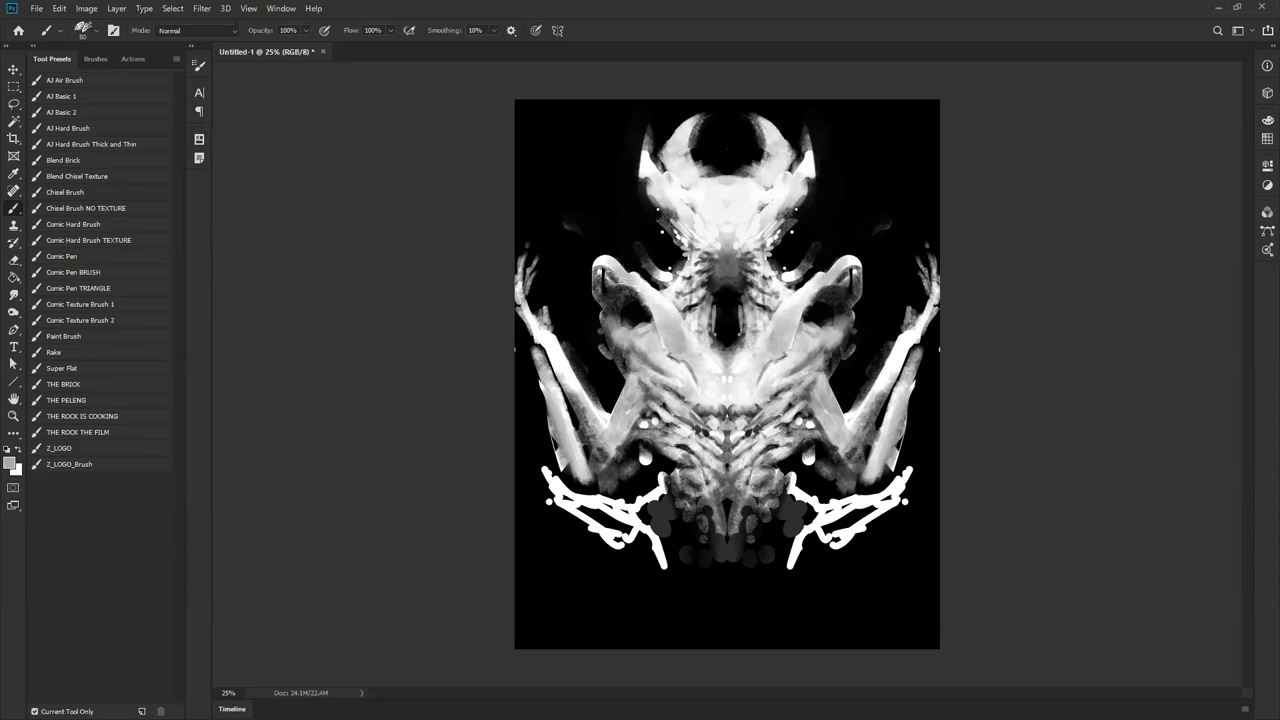
- Deepen the hollows of the raised shoulders with black and paint light highlights along their upper rims
mouse_move(600, 298)
left_mouse_down()
mouse_move(598, 268)
mouse_move(634, 298)
left_mouse_up()
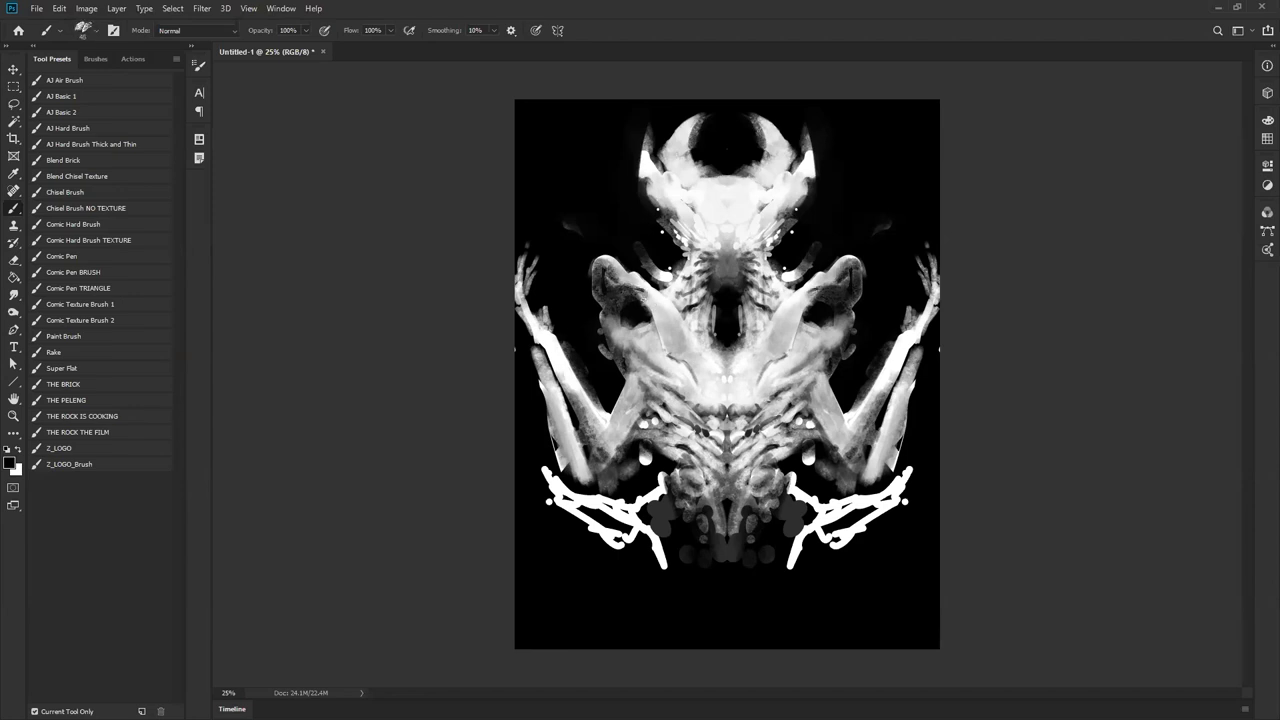
key("]")
left_click_drag(657, 318, 664, 349)
left_click(664, 381, "alt")
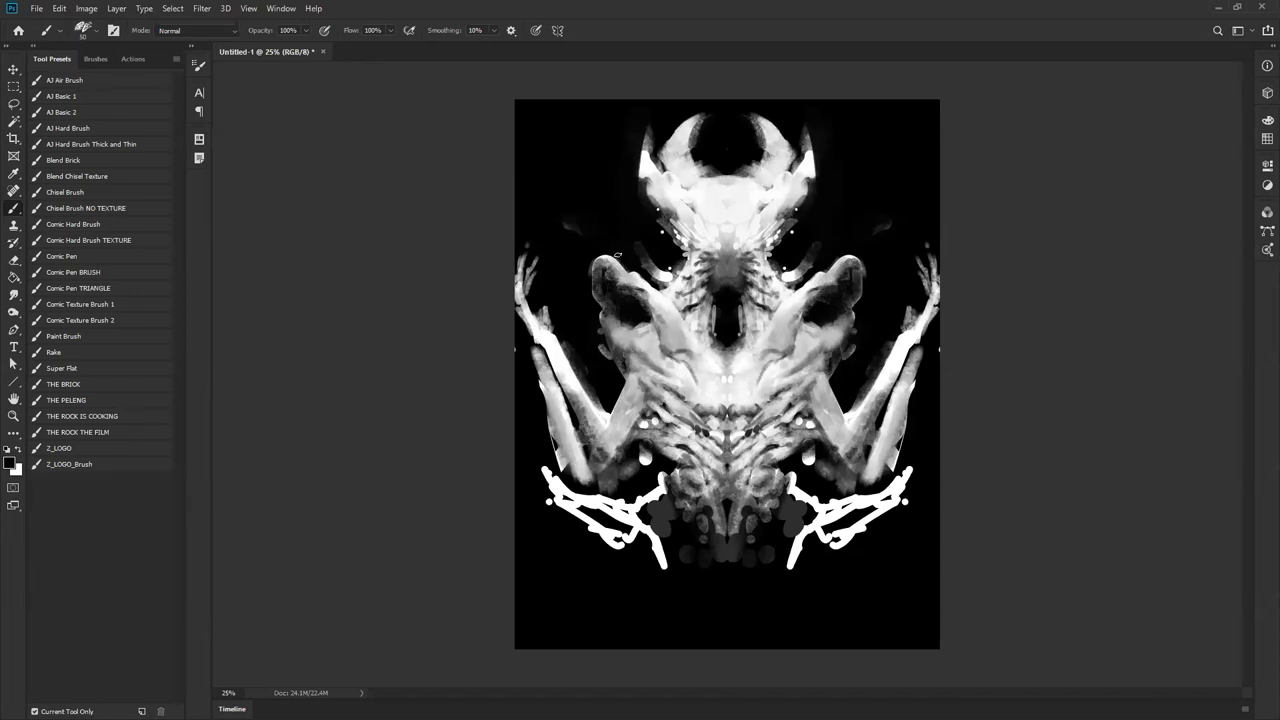
left_click(609, 256, "alt")
left_click(608, 255, "alt")
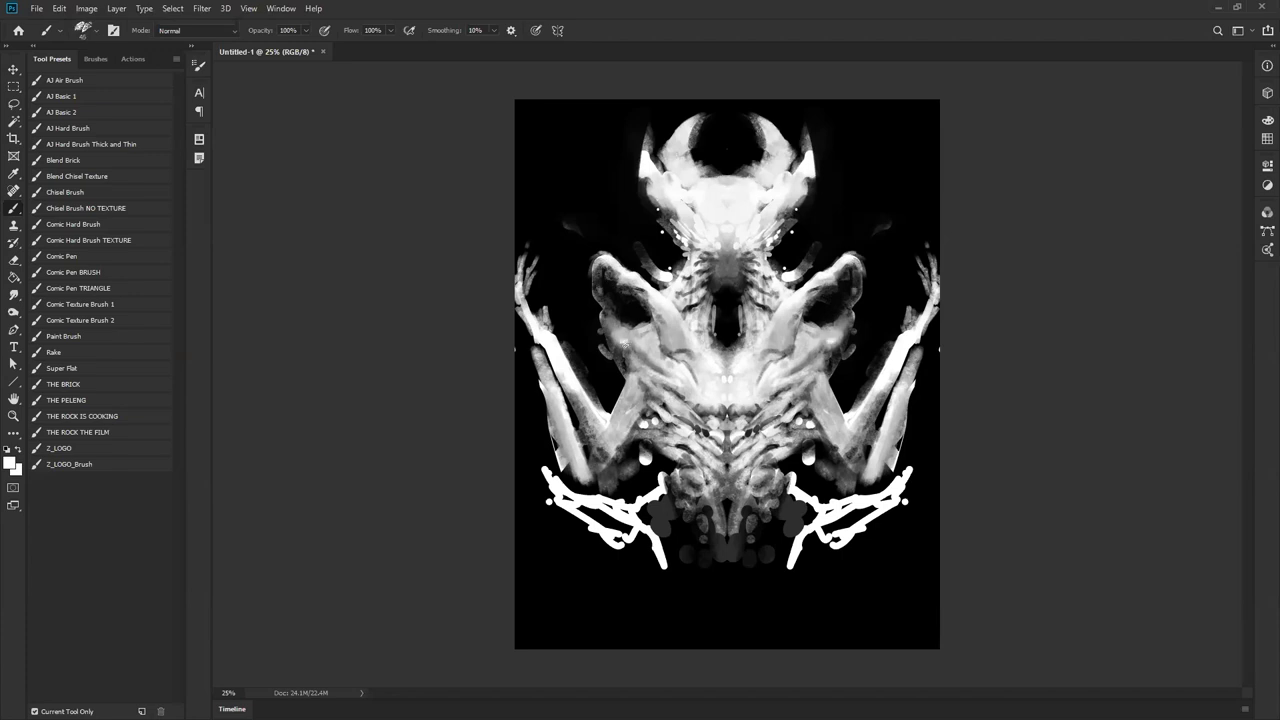
- Repaint the upper arms and the area where they meet the ribs with tones sampled around them, then reduce the brush size
mouse_move(638, 367)
left_mouse_down()
mouse_move(633, 397)
mouse_move(634, 356)
mouse_move(653, 383)
mouse_move(637, 349)
mouse_move(635, 368)
mouse_move(625, 352)
mouse_move(648, 405)
mouse_move(616, 455)
mouse_move(629, 398)
mouse_move(609, 429)
mouse_move(600, 415)
mouse_move(626, 388)
mouse_move(616, 444)
mouse_move(633, 371)
mouse_move(605, 447)
mouse_move(636, 447)
mouse_move(618, 485)
left_mouse_up()
left_click(616, 368, "alt")
left_click(636, 396, "alt")
left_click(634, 414, "alt")
key("d")
key("bracketleft")
key("bracketleft")
key("bracketleft")
key("bracketleft")
key("bracketleft")
key("bracketleft")
- Block in a grey limb hanging beside the ribs, using a larger brush and tones sampled from the arm and torso
left_click(618, 444, "alt")
left_click(601, 411, "alt")
key("bracketright")
key("bracketright")
key("bracketright")
key("bracketright")
key("bracketright")
left_click(630, 418, "alt")
left_click(635, 453, "alt")
mouse_move(640, 440)
left_mouse_down()
mouse_move(644, 458)
mouse_move(646, 426)
mouse_move(634, 464)
mouse_move(642, 421)
left_mouse_up()
- Block in a grey pelvis and two thighs reaching the bottom edge of the canvas with a larger brush
left_click(623, 485, "alt")
mouse_move(616, 473)
left_mouse_down()
mouse_move(598, 564)
mouse_move(624, 499)
mouse_move(680, 549)
mouse_move(703, 511)
mouse_move(698, 550)
mouse_move(710, 525)
mouse_move(683, 585)
mouse_move(680, 640)
left_mouse_up()
key("bracketright")
key("bracketright")
key("bracketright")
key("bracketright")
mouse_move(712, 573)
left_mouse_down()
mouse_move(690, 640)
mouse_move(725, 560)
mouse_move(732, 592)
mouse_move(665, 515)
mouse_move(655, 570)
mouse_move(686, 690)
mouse_move(668, 570)
mouse_move(737, 600)
mouse_move(666, 511)
mouse_move(704, 557)
left_mouse_up()
- Model the hip and thigh muscles with a smaller brush and sampled light and dark tones, tapering the legs' outlines
key("x")
key("[")
key("[")
key("[")
key("[")
left_click(710, 447, "alt")
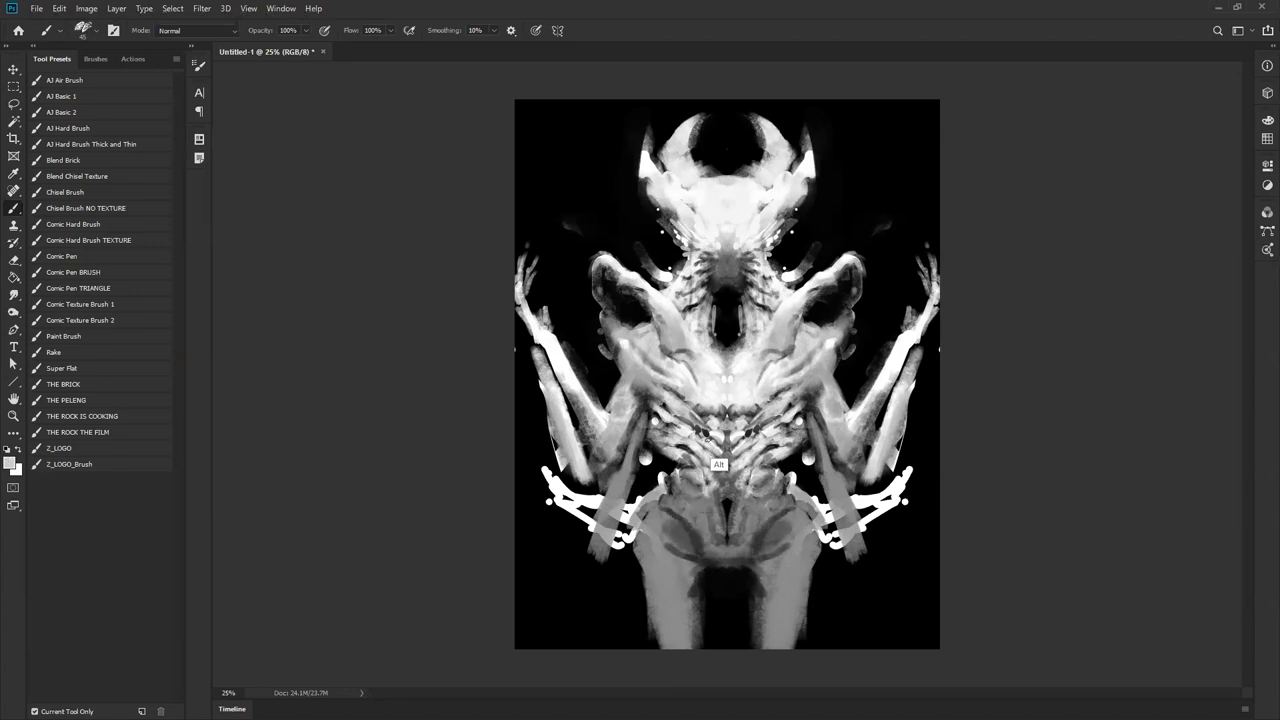
mouse_move(679, 483)
left_mouse_down()
mouse_move(719, 522)
mouse_move(698, 530)
mouse_move(672, 513)
mouse_move(687, 512)
mouse_move(662, 512)
mouse_move(678, 535)
mouse_move(655, 517)
mouse_move(647, 525)
mouse_move(670, 547)
mouse_move(643, 541)
mouse_move(691, 572)
mouse_move(670, 592)
mouse_move(640, 559)
mouse_move(665, 599)
mouse_move(687, 590)
mouse_move(671, 642)
mouse_move(635, 573)
mouse_move(654, 621)
mouse_move(632, 599)
mouse_move(656, 642)
left_mouse_up()
left_click(665, 645, "alt")
left_click_drag(634, 570, 662, 650)
mouse_move(698, 592)
left_mouse_down()
mouse_move(707, 618)
mouse_move(692, 660)
left_mouse_up()
left_click(711, 582, "alt")
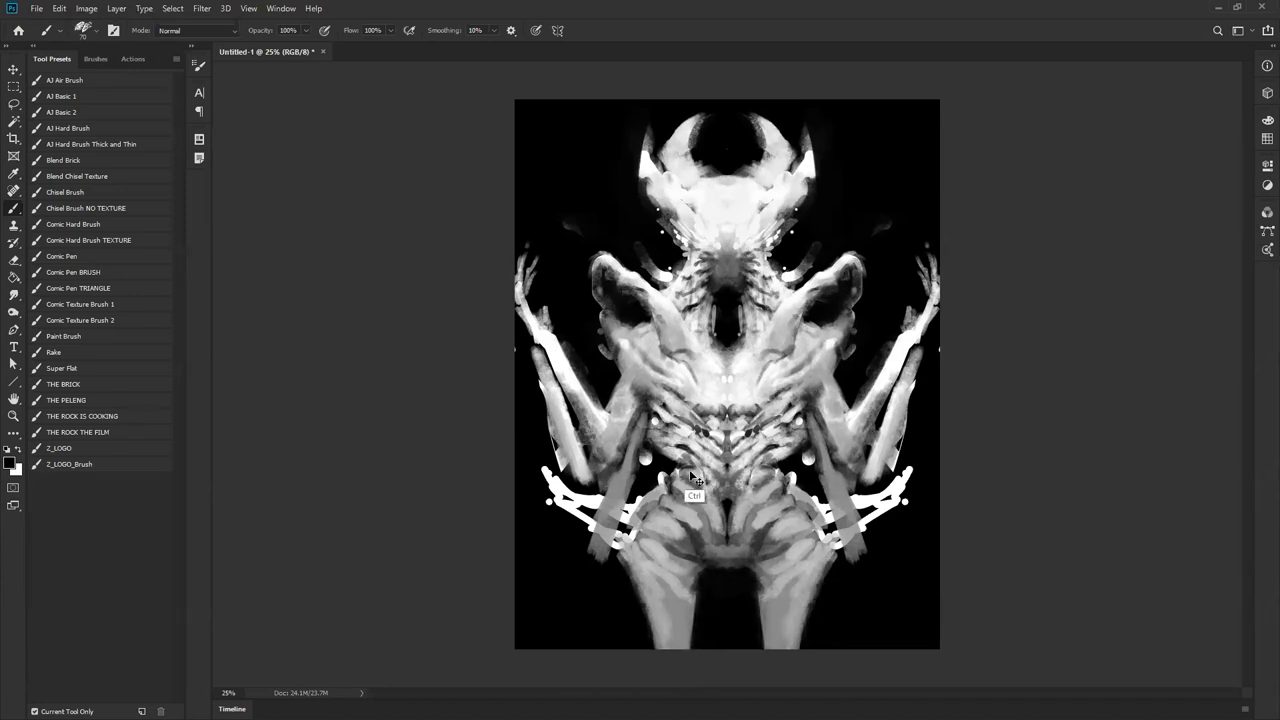
- Refine the inner forearms and elbows with dark shading, fine white highlights and a grey tone sampled from the upper arm
mouse_move(555, 347)
left_mouse_down()
mouse_move(590, 410)
mouse_move(550, 385)
left_mouse_up()
key("x")
key("bracketleft")
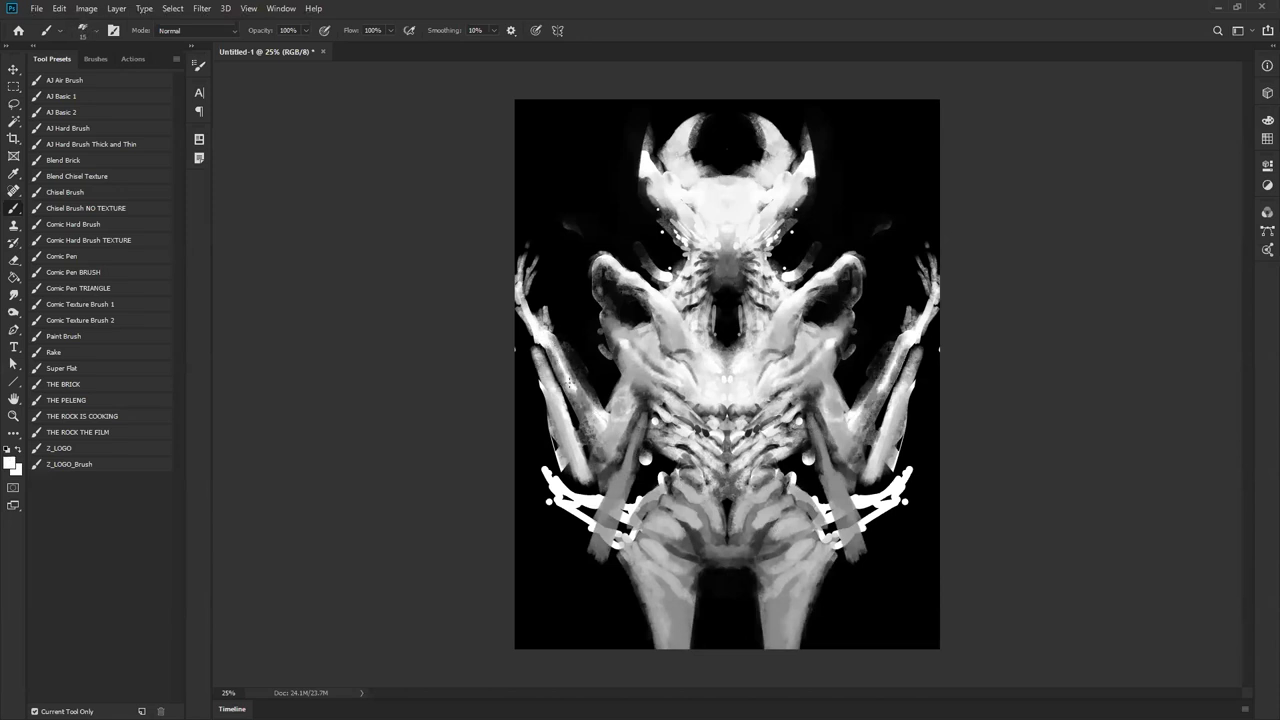
mouse_move(570, 385)
left_mouse_down()
mouse_move(609, 438)
mouse_move(579, 390)
mouse_move(611, 460)
left_mouse_up()
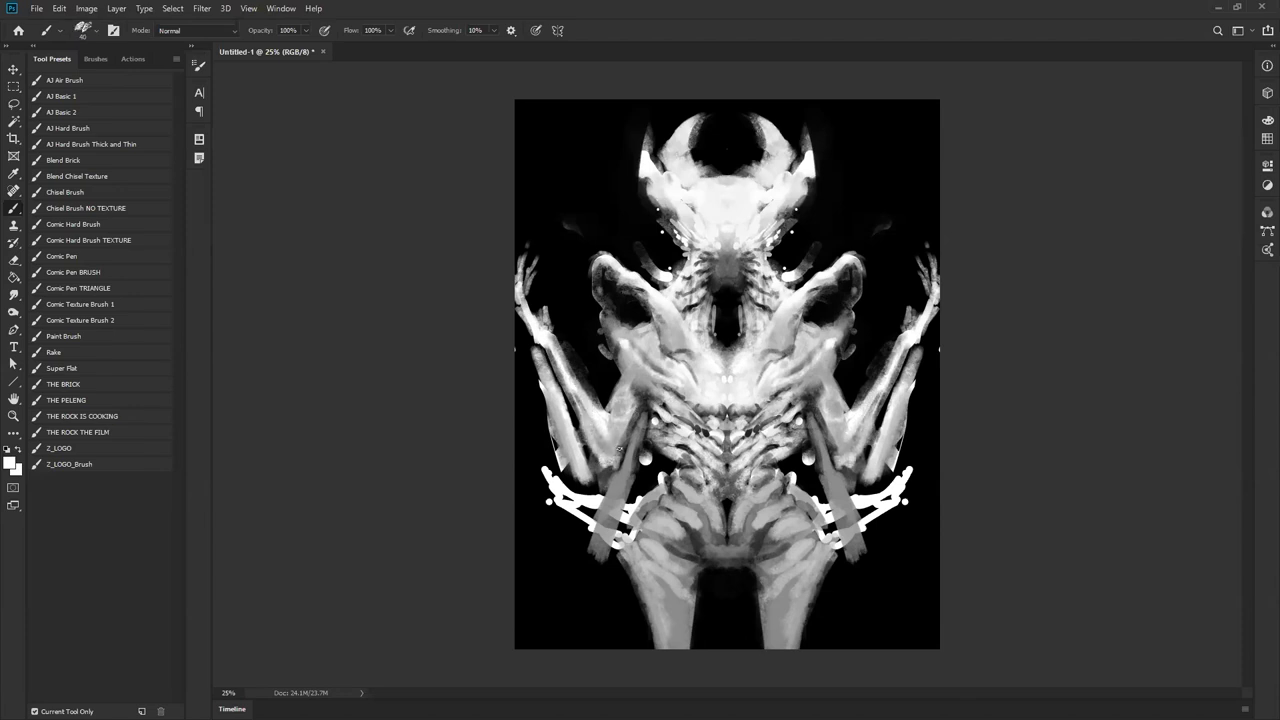
left_click_drag(610, 410, 618, 394)
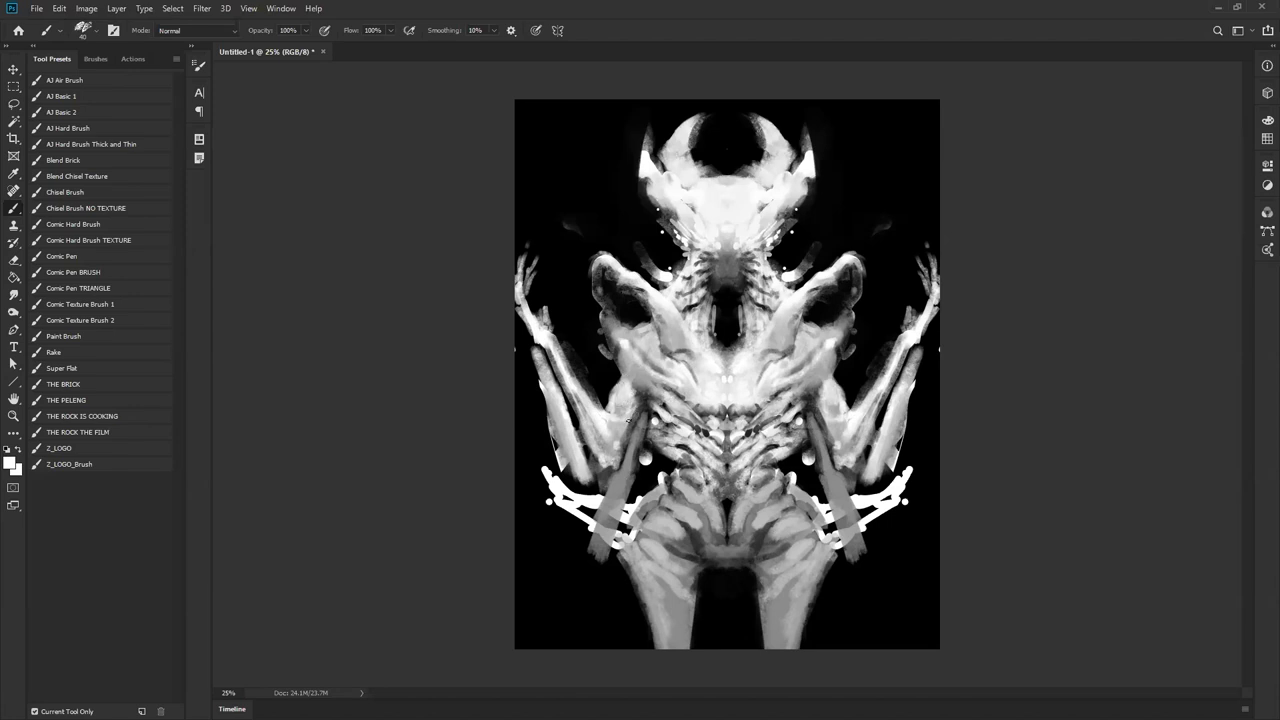
left_click(620, 400, "alt")
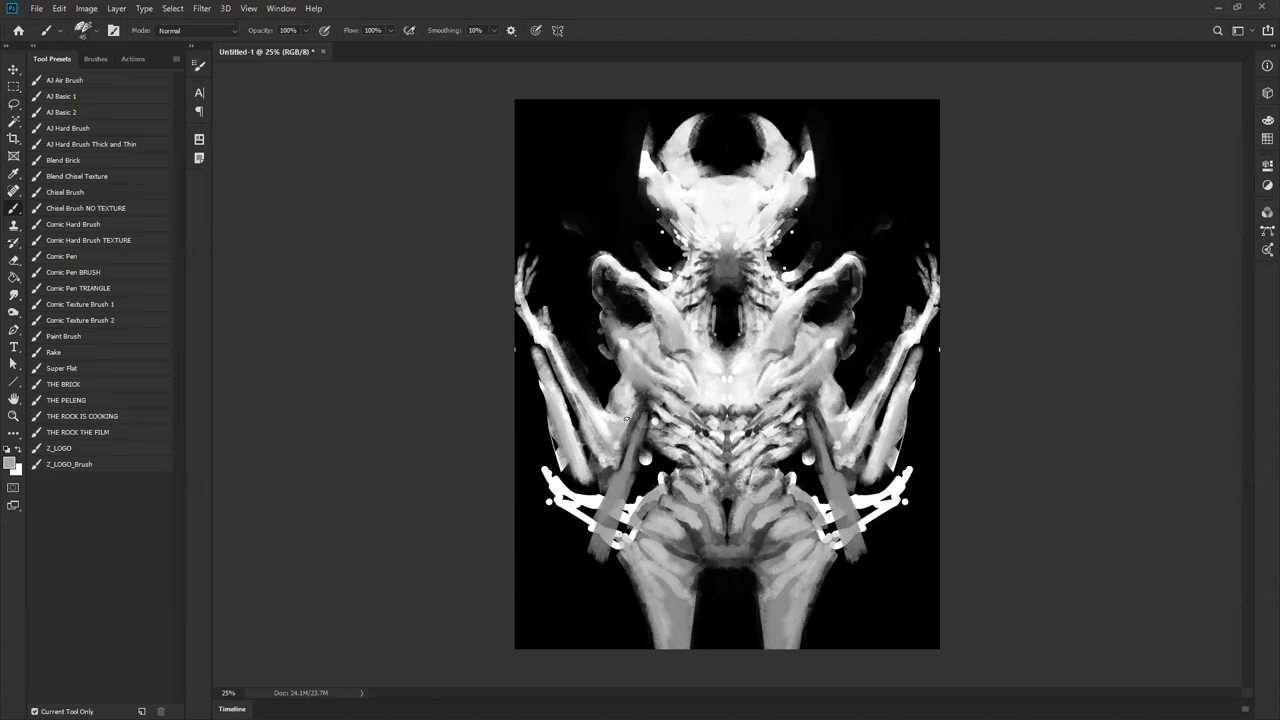
left_click_drag(640, 440, 628, 418)
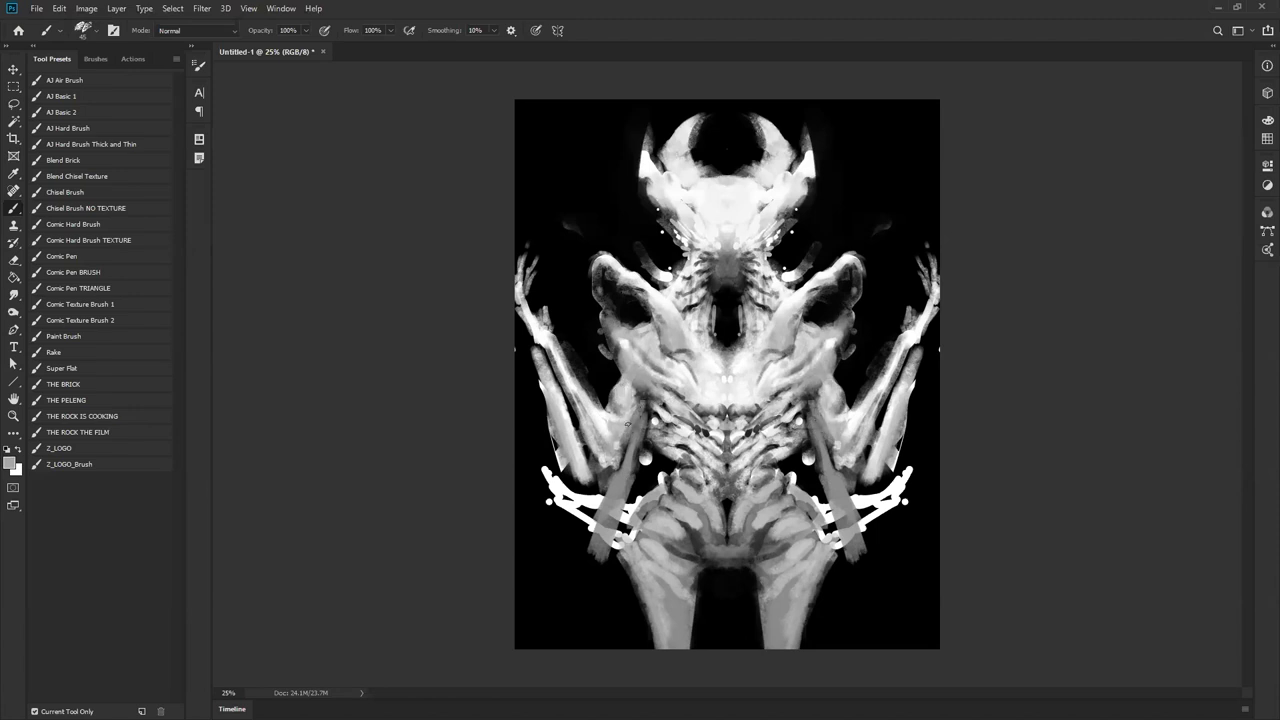
- Fit the whole canvas in the window and return to the Brush tool
key("z")
left_click(638, 488, "alt")
left_click(639, 488, "alt")
left_click(639, 488, "alt")
left_click(639, 488, "alt")
left_click(640, 489, "alt")
left_click_drag(684, 481, 670, 439)
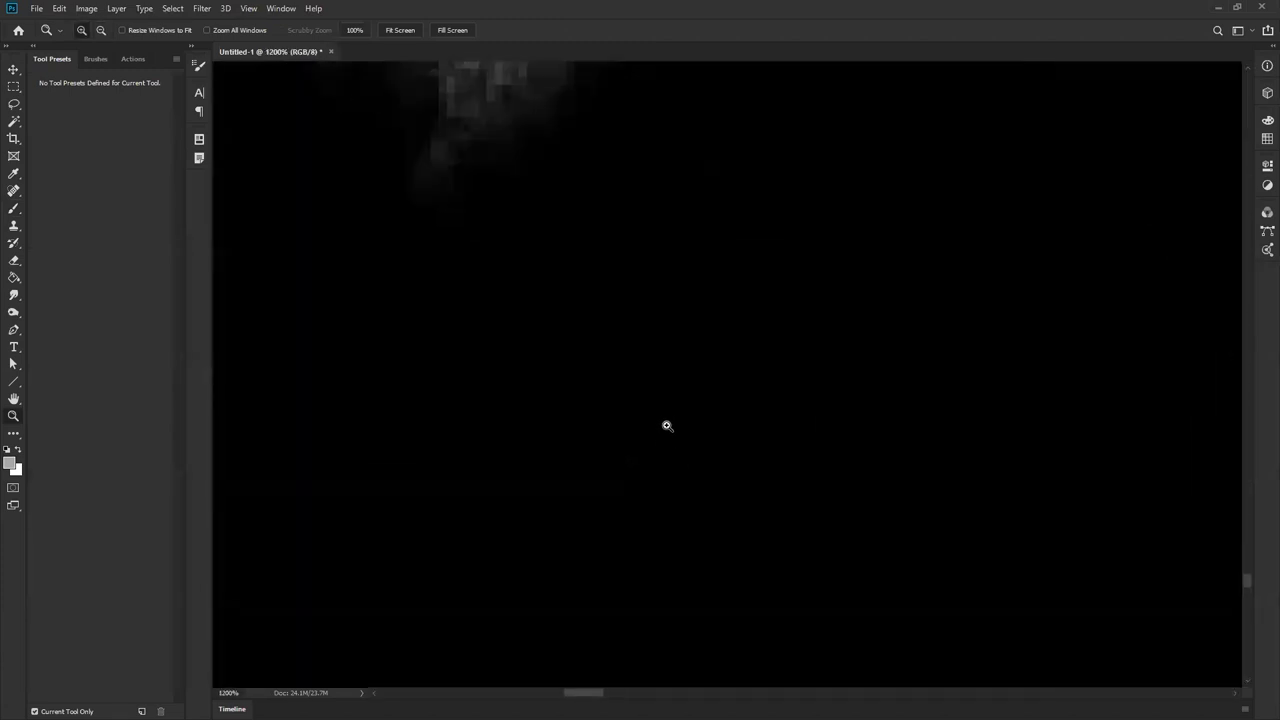
key("ctrl+0")
key("Tab")
key("b")
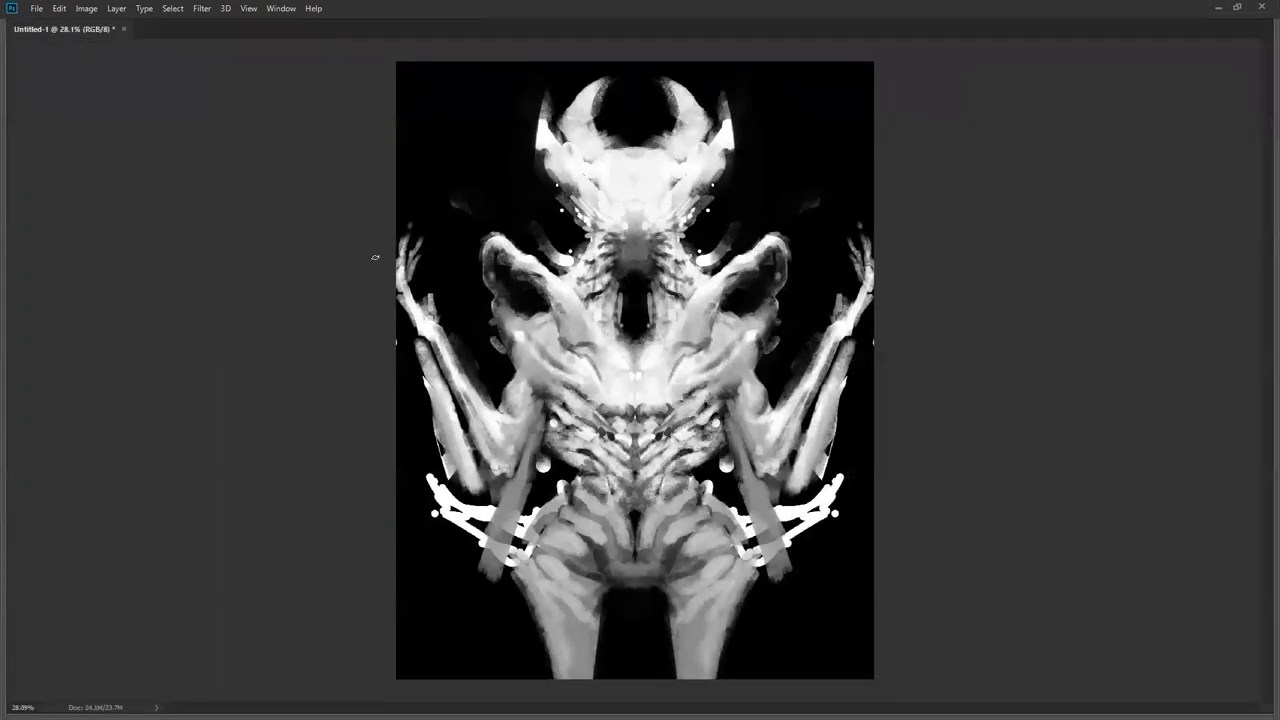
key("Tab")
- Softly darken the abdomen and outer forearms with the AJ Air Brush, using a sampled dark tone and a much larger size
left_click(107, 84)
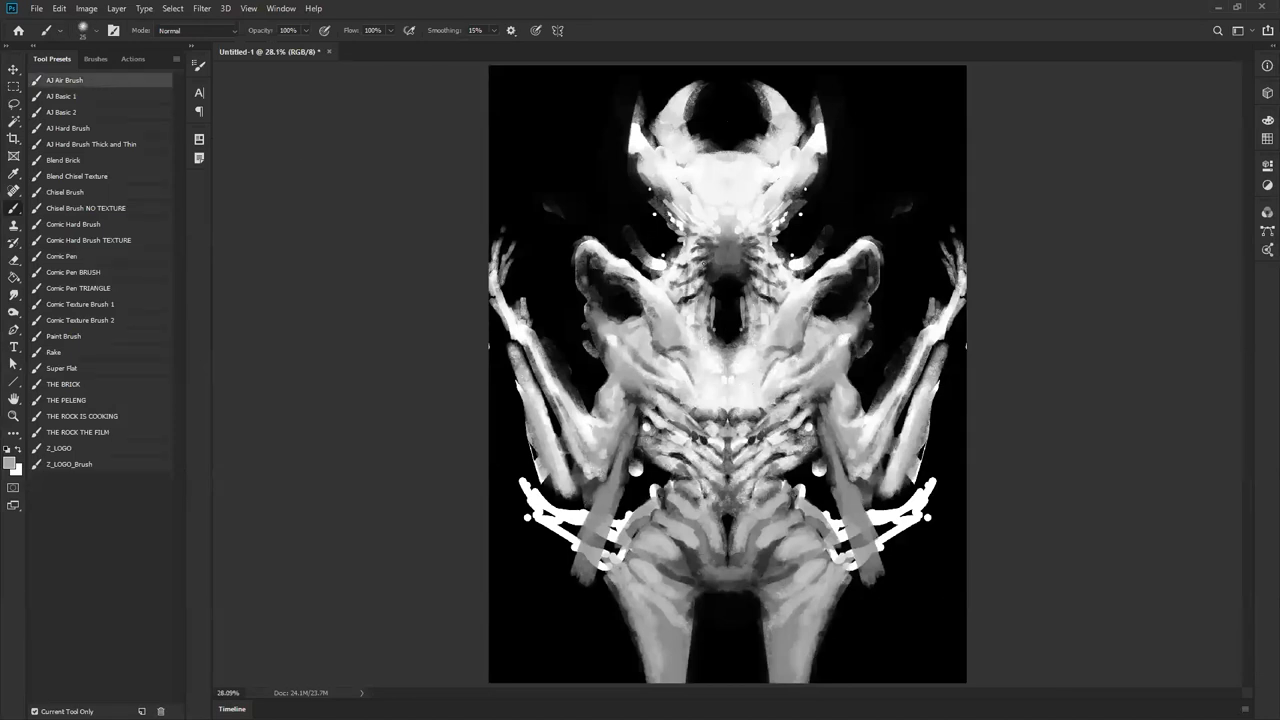
left_click(735, 291, "alt")
key("bracketright")
key("bracketright")
key("bracketright")
key("bracketright")
key("bracketright")
key("bracketright")
key("bracketright")
key("bracketright")
key("bracketright")
mouse_move(729, 318)
left_mouse_down()
mouse_move(791, 380)
mouse_move(700, 400)
left_mouse_up()
key("ctrl+z")
mouse_move(657, 473)
left_mouse_down()
mouse_move(655, 455)
mouse_move(690, 480)
mouse_move(742, 450)
mouse_move(712, 470)
mouse_move(740, 488)
mouse_move(712, 535)
mouse_move(695, 507)
mouse_move(712, 580)
mouse_move(680, 650)
mouse_move(630, 600)
mouse_move(664, 502)
mouse_move(570, 487)
mouse_move(514, 370)
mouse_move(529, 414)
mouse_move(517, 371)
mouse_move(568, 315)
mouse_move(667, 389)
mouse_move(642, 368)
mouse_move(697, 331)
left_mouse_up()
key("x")
key("]")
mouse_move(713, 213)
left_mouse_down()
mouse_move(673, 141)
mouse_move(712, 176)
mouse_move(780, 175)
mouse_move(742, 150)
mouse_move(734, 189)
left_mouse_up()
key("ctrl+z")
key("ctrl+z")
- Softly lighten the hips and thighs in white with the airbrush reduced to size 250
key("Tab")
key("[")
key("[")
key("[")
key("[")
key("[")
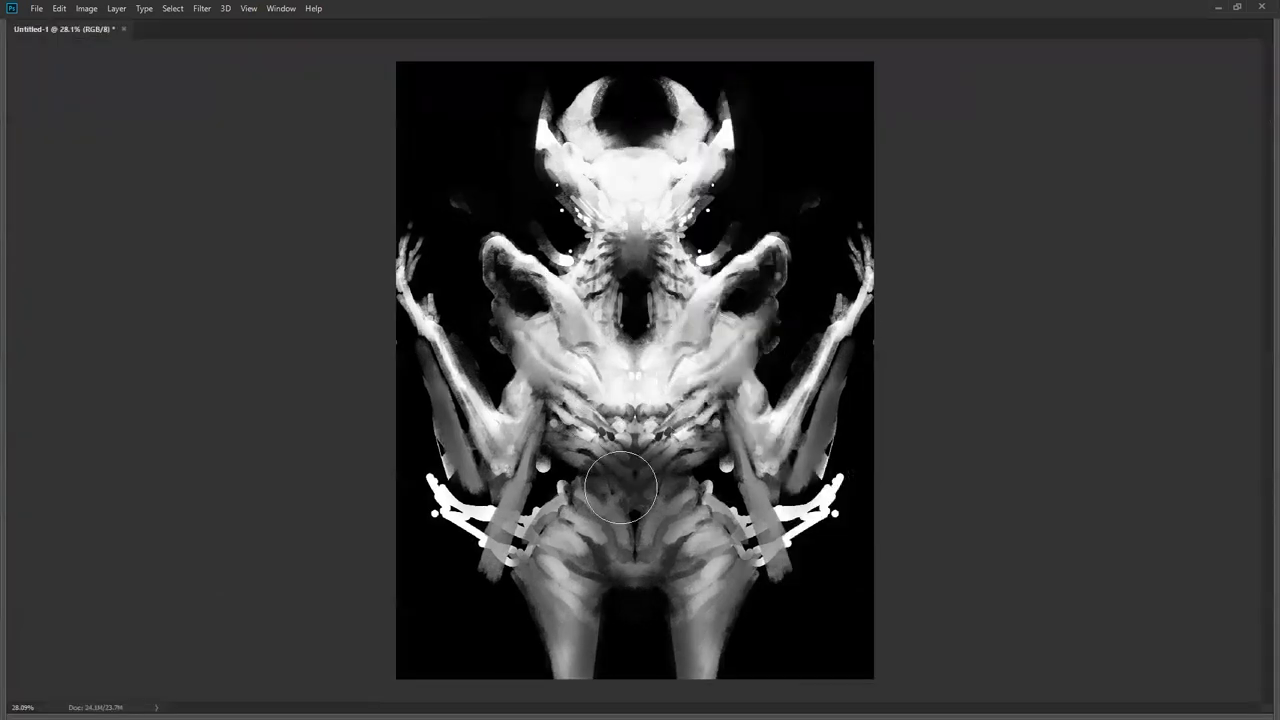
mouse_move(590, 530)
left_mouse_down()
mouse_move(560, 548)
mouse_move(534, 539)
mouse_move(541, 562)
mouse_move(496, 540)
left_mouse_up()
- Cover the white loops beside the hips and block in lower limb segments with THE PELENG brush and a sampled grey
key("Tab")
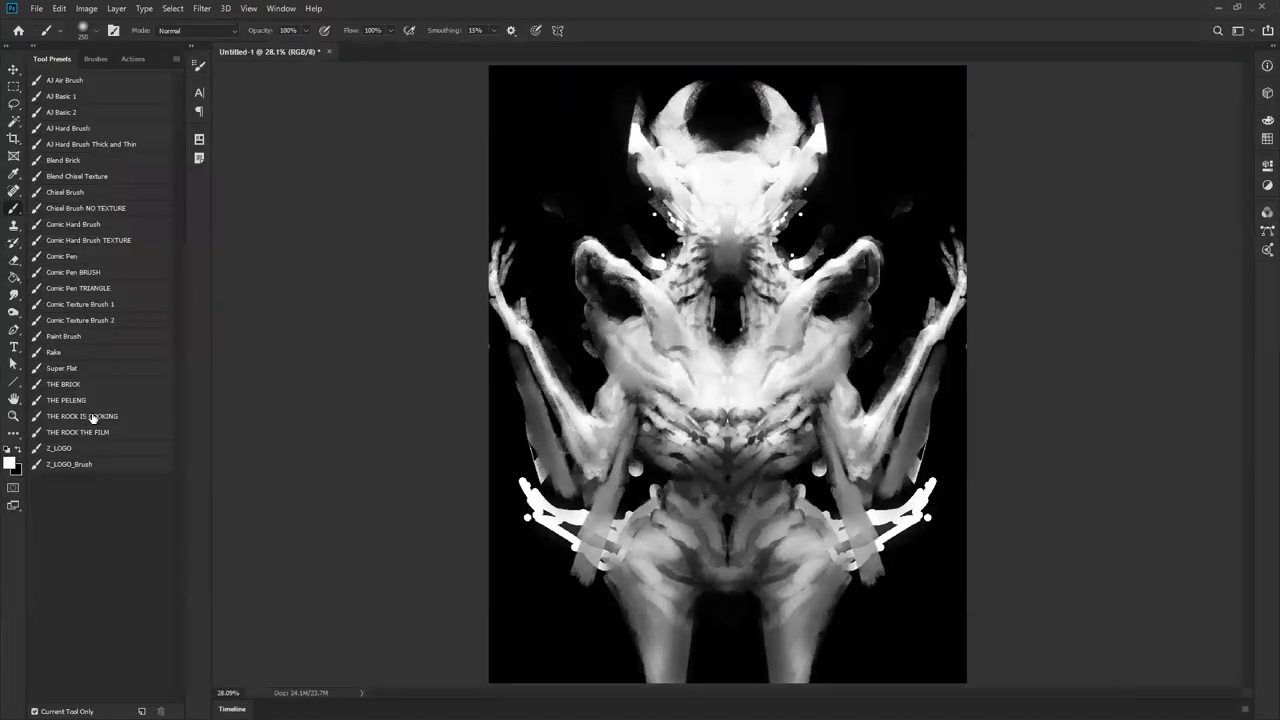
left_click(97, 400)
left_click(611, 524, "alt")
mouse_move(611, 526)
left_mouse_down()
mouse_move(608, 580)
mouse_move(530, 488)
mouse_move(600, 530)
mouse_move(572, 630)
mouse_move(553, 588)
mouse_move(622, 582)
left_mouse_up()
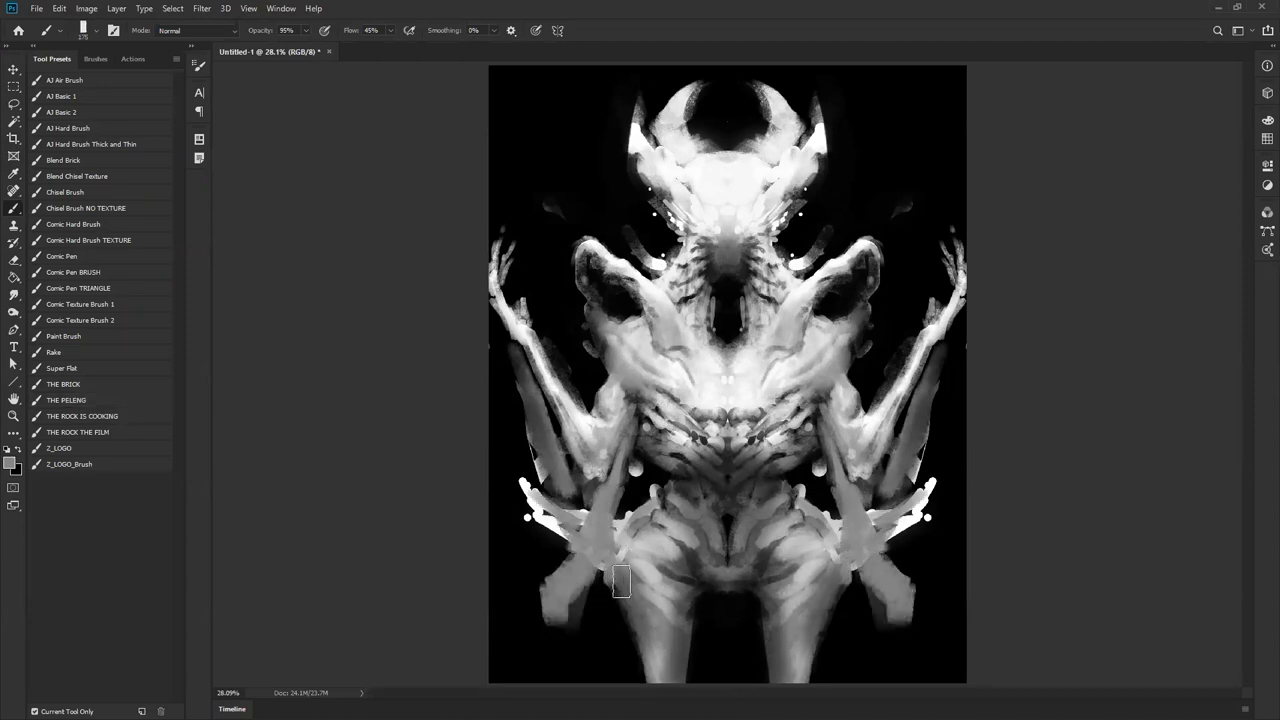
- Build up long grey arms running from the sides of the ribs down past the hips to the canvas bottom
key("Tab")
mouse_move(477, 649)
left_mouse_down()
mouse_move(463, 609)
mouse_move(454, 697)
mouse_move(480, 650)
left_mouse_up()
mouse_move(555, 425)
left_mouse_down()
mouse_move(525, 508)
mouse_move(523, 474)
mouse_move(558, 436)
mouse_move(524, 514)
left_mouse_up()
left_click_drag(539, 468, 526, 519)
mouse_move(559, 430)
left_mouse_down()
mouse_move(503, 597)
mouse_move(512, 484)
mouse_move(552, 432)
mouse_move(537, 423)
left_mouse_up()
key("alt")
mouse_move(547, 414)
left_mouse_down()
mouse_move(508, 475)
mouse_move(545, 439)
mouse_move(502, 537)
mouse_move(547, 431)
mouse_move(535, 492)
mouse_move(554, 432)
left_mouse_up()
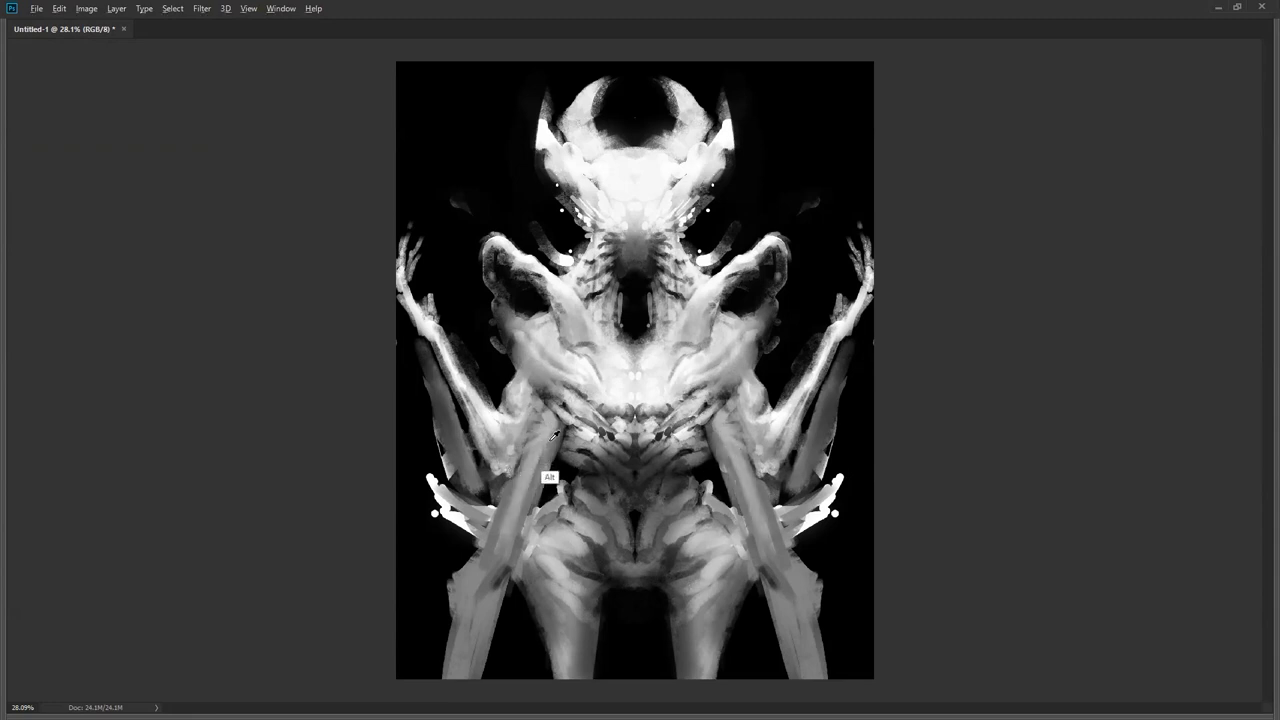
- Slim and reshape the long lower arms, defining their elbows and the dark gaps beside the thighs with sampled tones
mouse_move(528, 484)
left_mouse_down()
mouse_move(461, 621)
mouse_move(471, 645)
mouse_move(476, 594)
mouse_move(489, 588)
mouse_move(478, 574)
mouse_move(461, 591)
mouse_move(467, 579)
mouse_move(474, 642)
mouse_move(460, 657)
mouse_move(495, 579)
mouse_move(431, 641)
mouse_move(445, 561)
mouse_move(433, 646)
mouse_move(434, 678)
mouse_move(452, 553)
mouse_move(444, 692)
mouse_move(458, 644)
mouse_move(503, 621)
mouse_move(497, 651)
mouse_move(507, 591)
mouse_move(477, 689)
left_mouse_up()
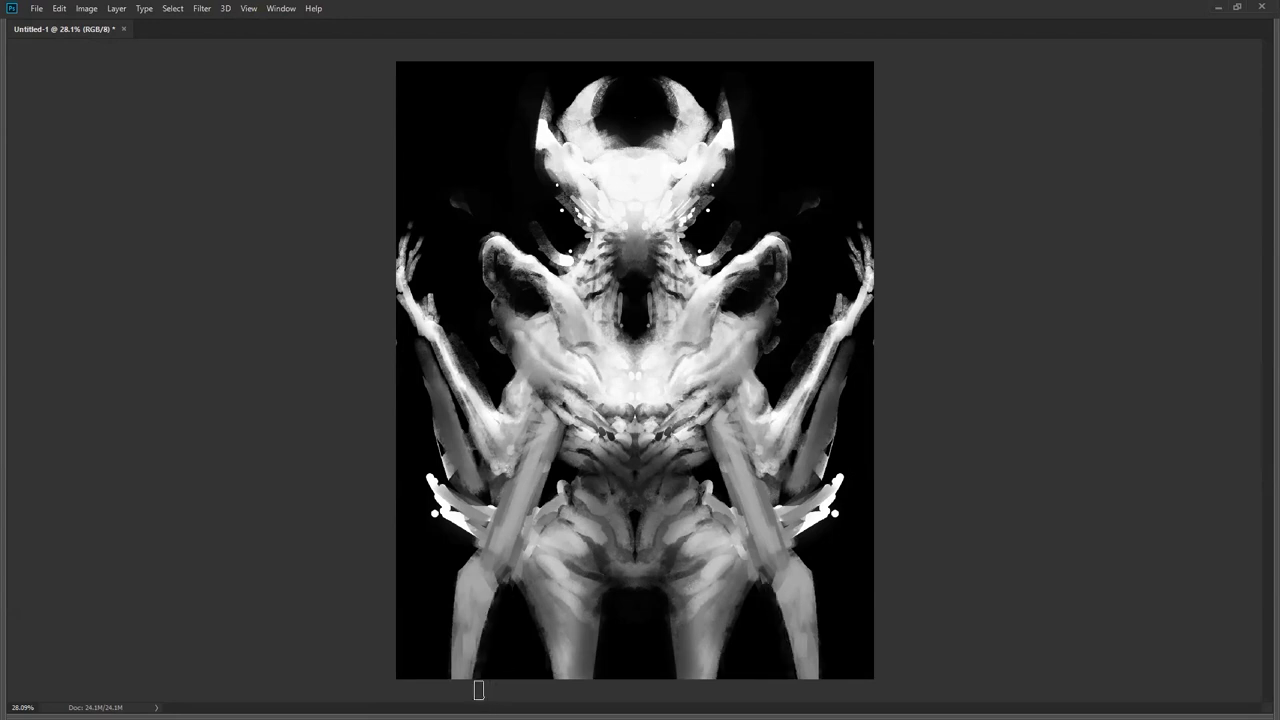
left_click_drag(514, 566, 554, 460)
left_click(509, 555, "alt")
mouse_move(494, 598)
left_mouse_down()
mouse_move(510, 540)
mouse_move(499, 530)
left_mouse_up()
mouse_move(474, 574)
left_mouse_down()
mouse_move(506, 496)
mouse_move(555, 460)
mouse_move(553, 498)
left_mouse_up()
left_click_drag(556, 478, 553, 496)
mouse_move(518, 612)
left_mouse_down()
mouse_move(517, 674)
mouse_move(512, 586)
left_mouse_up()
left_click(537, 587, "alt")
- Repaint the outer forearms in a sampled dark grey, extending them from the elbows up to the canvas edges
mouse_move(420, 406)
left_mouse_down()
mouse_move(443, 462)
mouse_move(437, 388)
mouse_move(380, 311)
mouse_move(429, 357)
mouse_move(486, 492)
mouse_move(454, 484)
mouse_move(432, 372)
left_mouse_up()
key("alt")
left_click(450, 387, "alt")
mouse_move(452, 415)
left_mouse_down()
mouse_move(455, 455)
mouse_move(506, 484)
left_mouse_up()
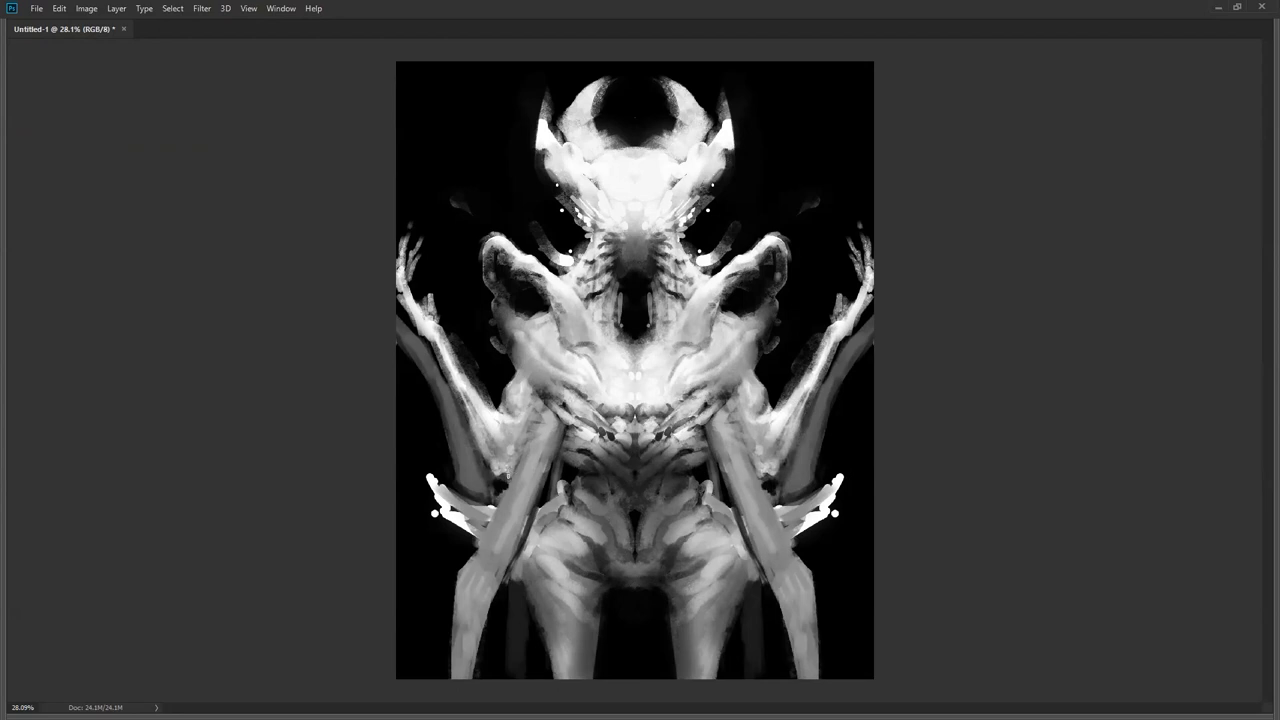
- Paint thin grey crease strokes across the raised arms' upper ends, where they meet the long lower arms
mouse_move(521, 455)
left_mouse_down()
mouse_move(512, 472)
mouse_move(525, 445)
left_mouse_up()
left_click_drag(538, 421, 489, 438)
left_click_drag(470, 389, 503, 415)
left_click_drag(455, 363, 505, 417)
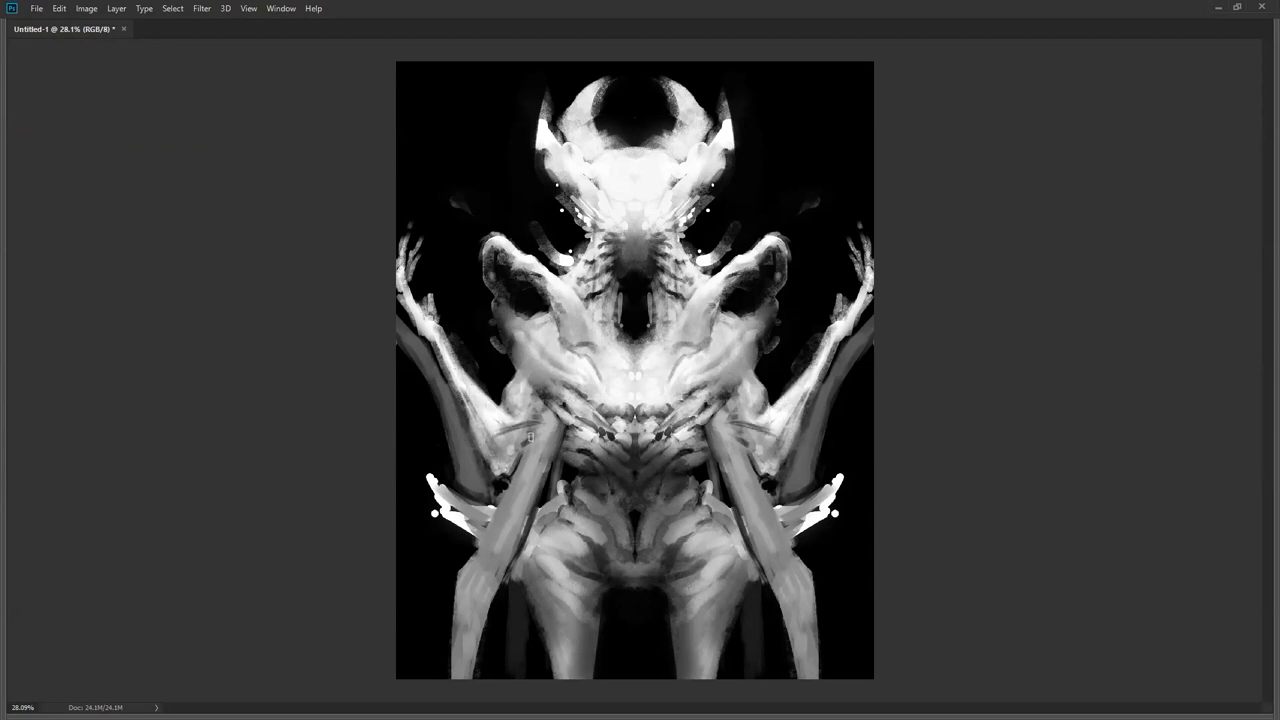
scroll(528, 429, "down", 5)
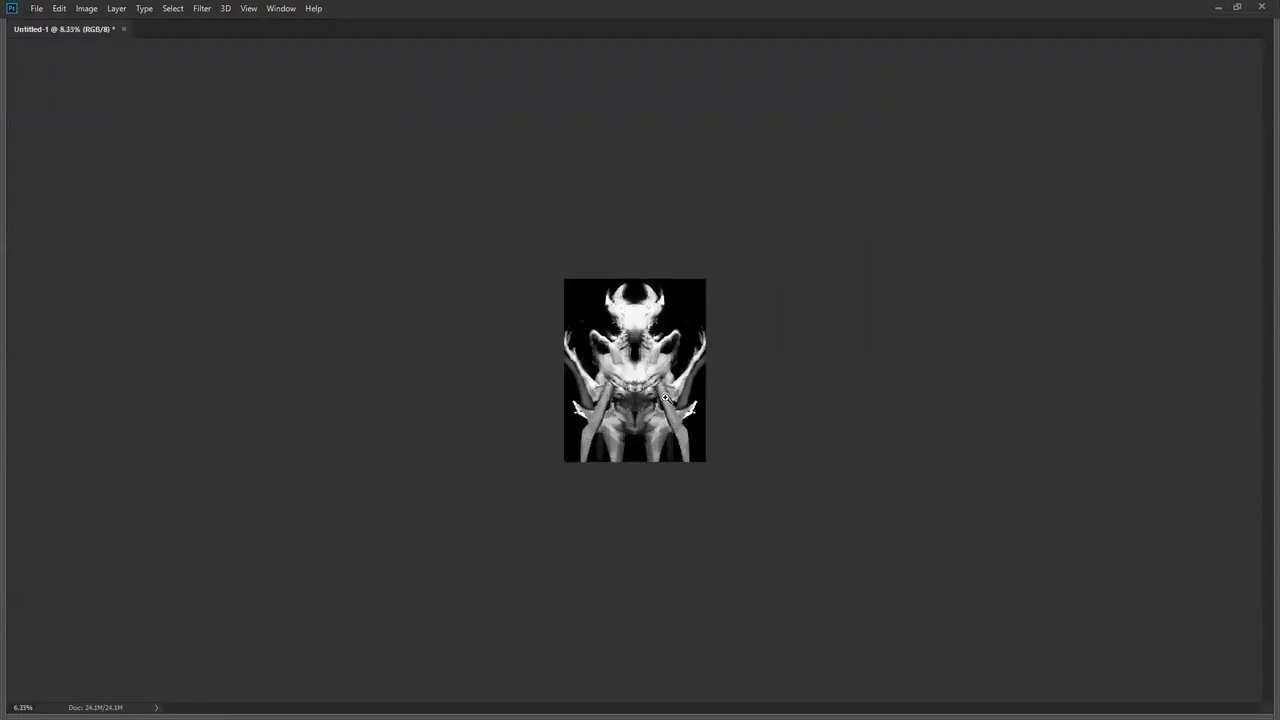
scroll(665, 398, "up", 5)
- Trim the rounded outer edges of the hollow shoulder loops and rework the dark patches beside them
mouse_move(493, 308)
left_mouse_down()
mouse_move(471, 283)
mouse_move(469, 303)
left_mouse_up()
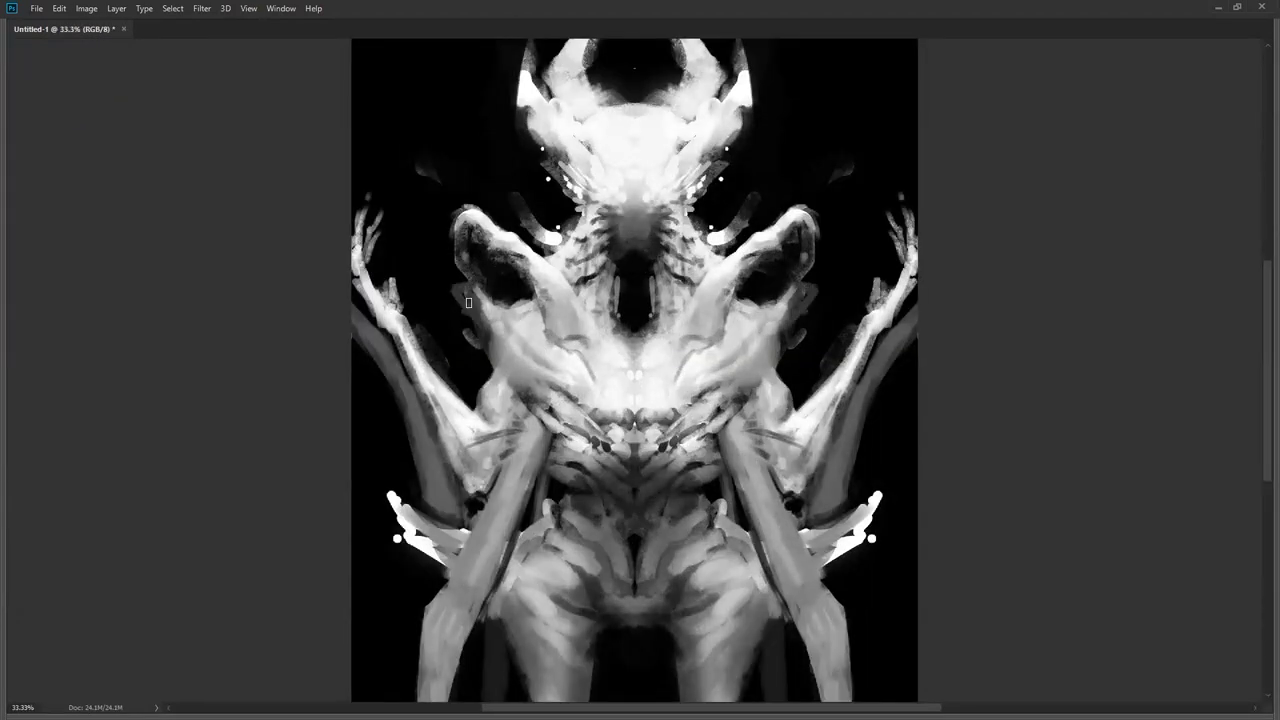
mouse_move(452, 206)
left_mouse_down()
mouse_move(454, 259)
mouse_move(484, 237)
mouse_move(506, 285)
left_mouse_up()
key("ctrl+minus")
key("ctrl+minus")
key("ctrl+minus")
key("ctrl+minus")
key("ctrl+minus")
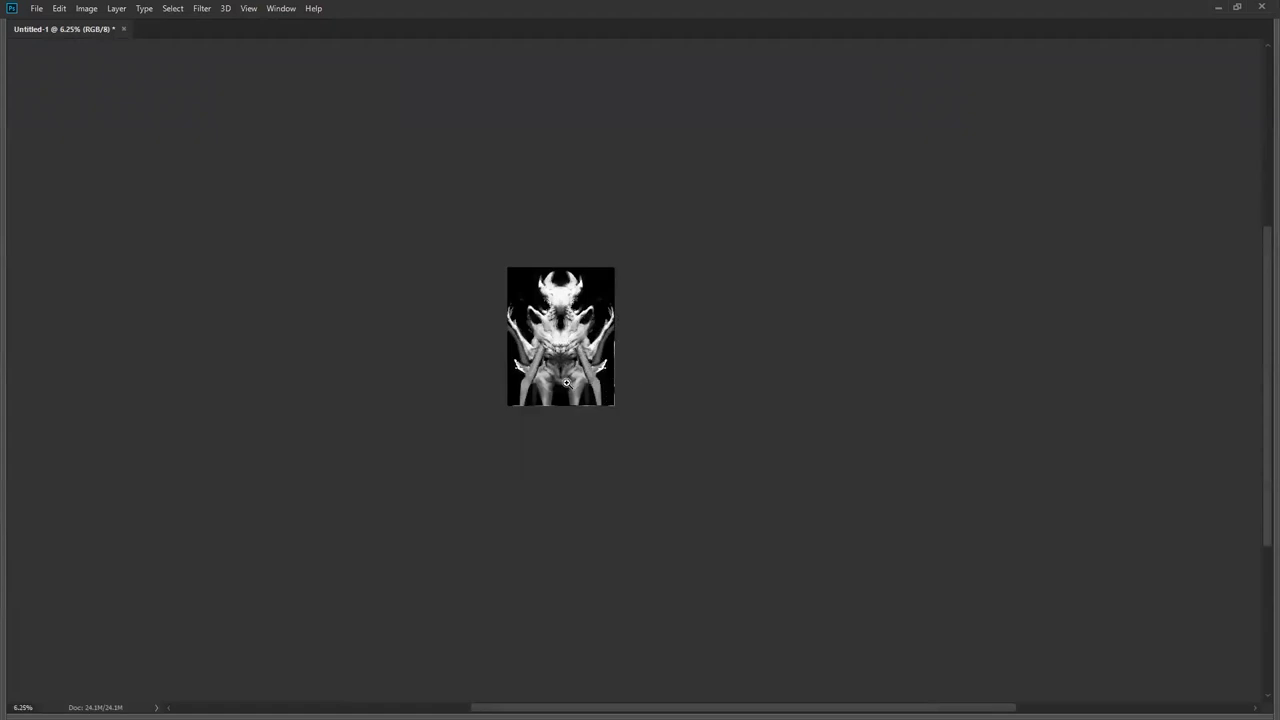
key("ctrl+plus")
key("ctrl+plus")
key("ctrl+plus")
key("ctrl+plus")
- Cover the bright white spiky hands beside the hips with sampled dark tones
left_click(470, 482, "alt")
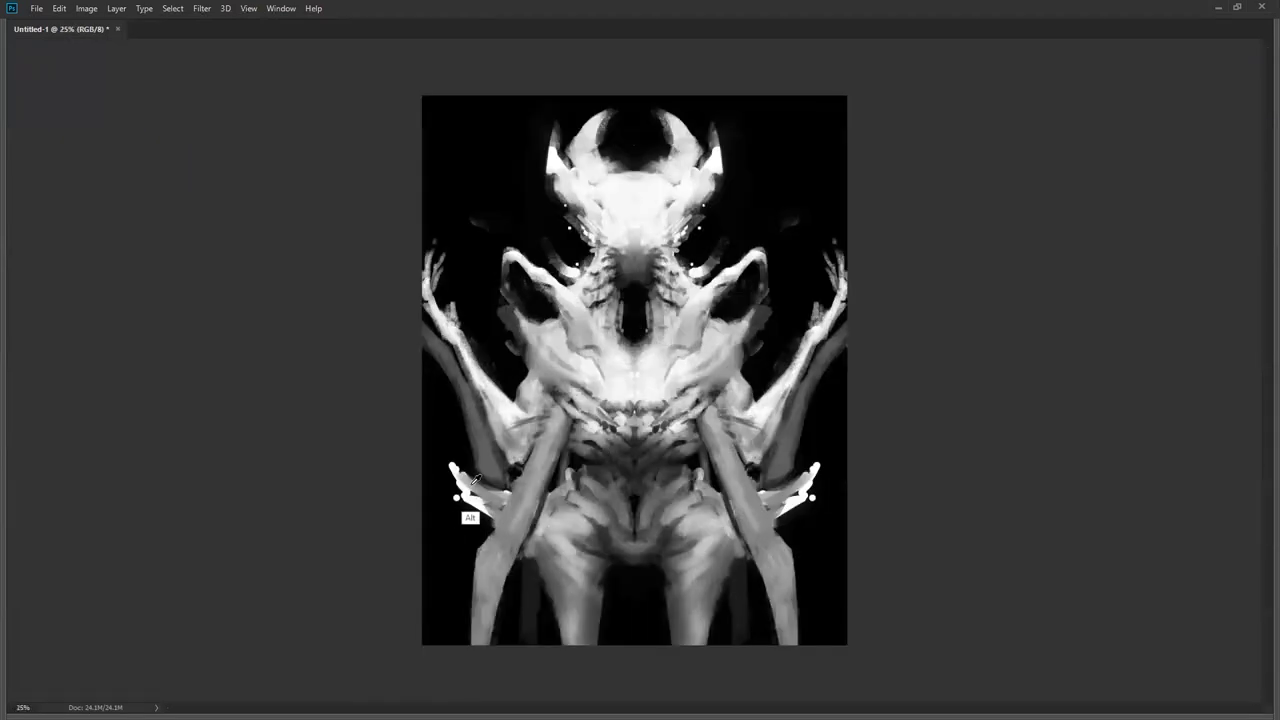
mouse_move(440, 448)
left_mouse_down()
mouse_move(475, 490)
mouse_move(449, 469)
mouse_move(455, 491)
mouse_move(469, 493)
mouse_move(420, 438)
mouse_move(457, 502)
mouse_move(422, 462)
mouse_move(435, 446)
mouse_move(452, 518)
mouse_move(497, 510)
left_mouse_up()
left_click(423, 460, "alt")
key("bracketleft")
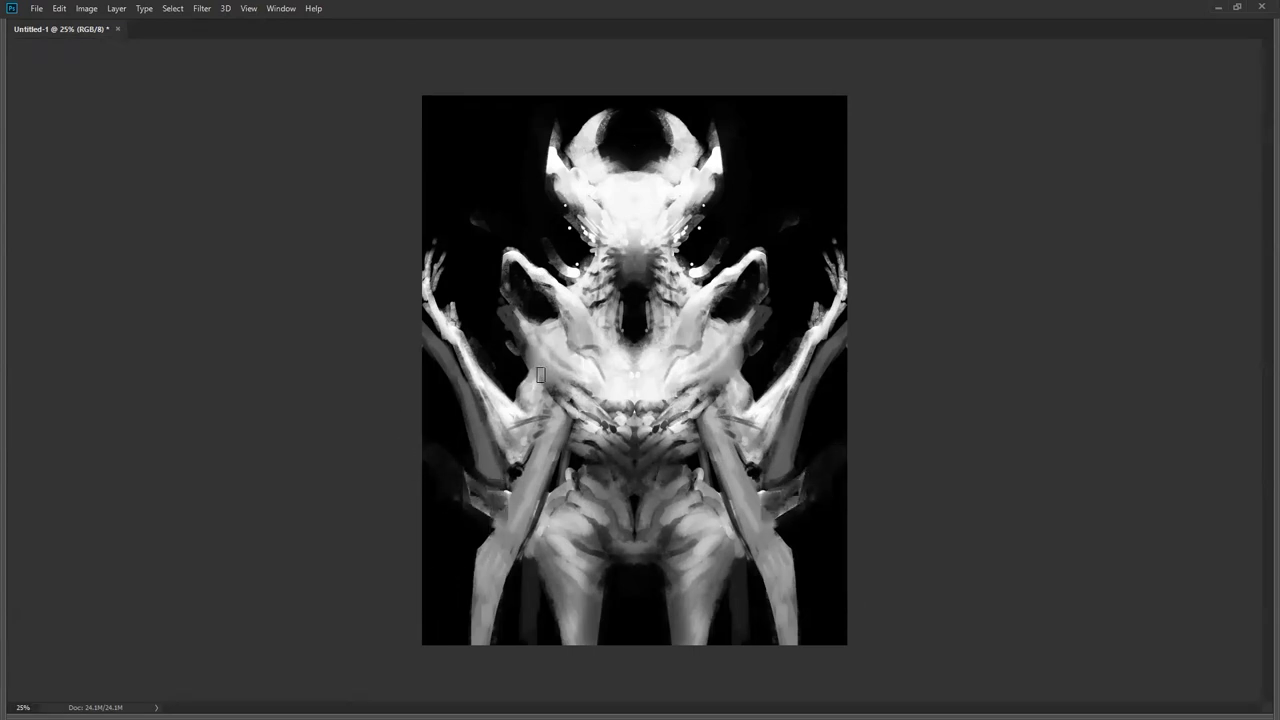
- Shade the sides of the torso and even out the chest and pelvis with flatter grey strokes, covering the white spots
left_click_drag(547, 382, 545, 367)
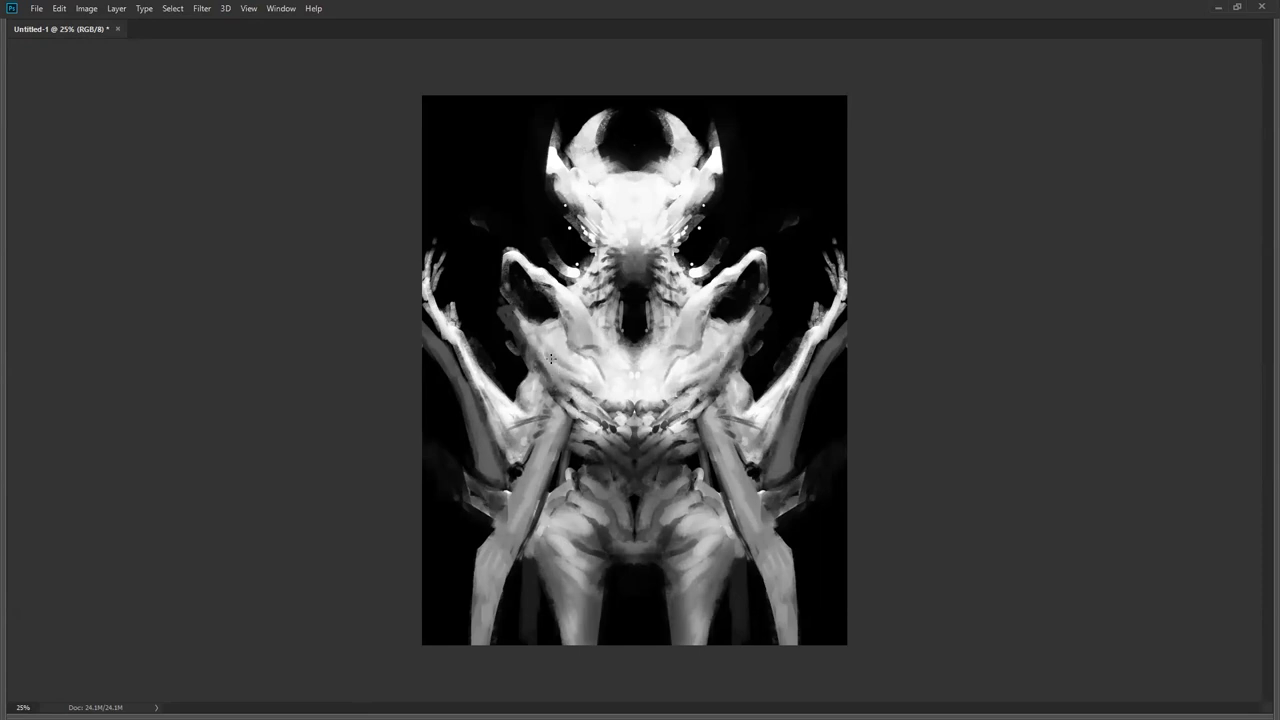
left_click_drag(559, 364, 548, 346)
key("bracketright")
mouse_move(601, 366)
left_mouse_down()
mouse_move(629, 399)
mouse_move(608, 395)
mouse_move(612, 340)
mouse_move(583, 350)
mouse_move(617, 414)
mouse_move(597, 429)
left_mouse_up()
key("bracketleft")
key("bracketleft")
mouse_move(635, 499)
left_mouse_down()
mouse_move(597, 486)
mouse_move(603, 511)
mouse_move(616, 497)
mouse_move(594, 486)
mouse_move(601, 468)
mouse_move(615, 486)
left_mouse_up()
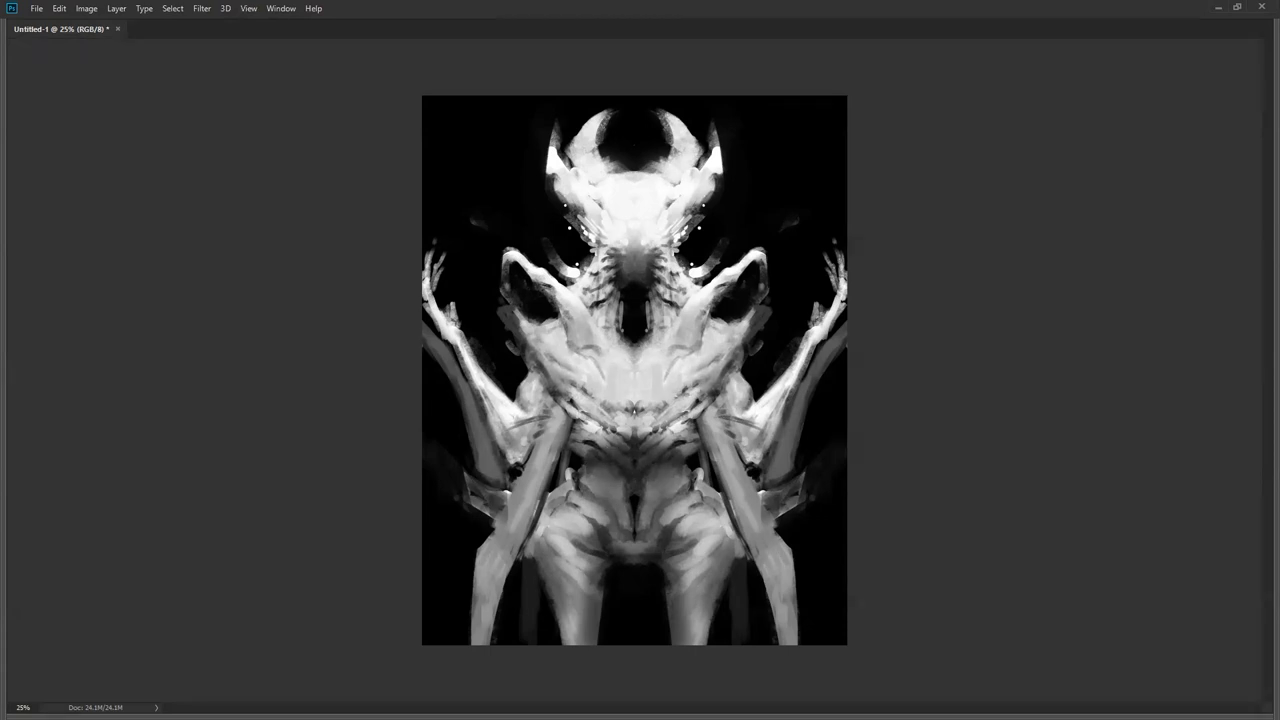
- Clean up the outer torso contours below the shoulders with sampled tones and darken the tops of the long arms
key("alt")
left_click(590, 357, "alt")
mouse_move(588, 402)
left_mouse_down()
mouse_move(552, 351)
mouse_move(563, 366)
mouse_move(550, 377)
mouse_move(532, 360)
mouse_move(504, 305)
mouse_move(502, 325)
mouse_move(510, 312)
left_mouse_up()
left_click(554, 362, "alt")
left_click(557, 362, "alt")
left_click(536, 363, "alt")
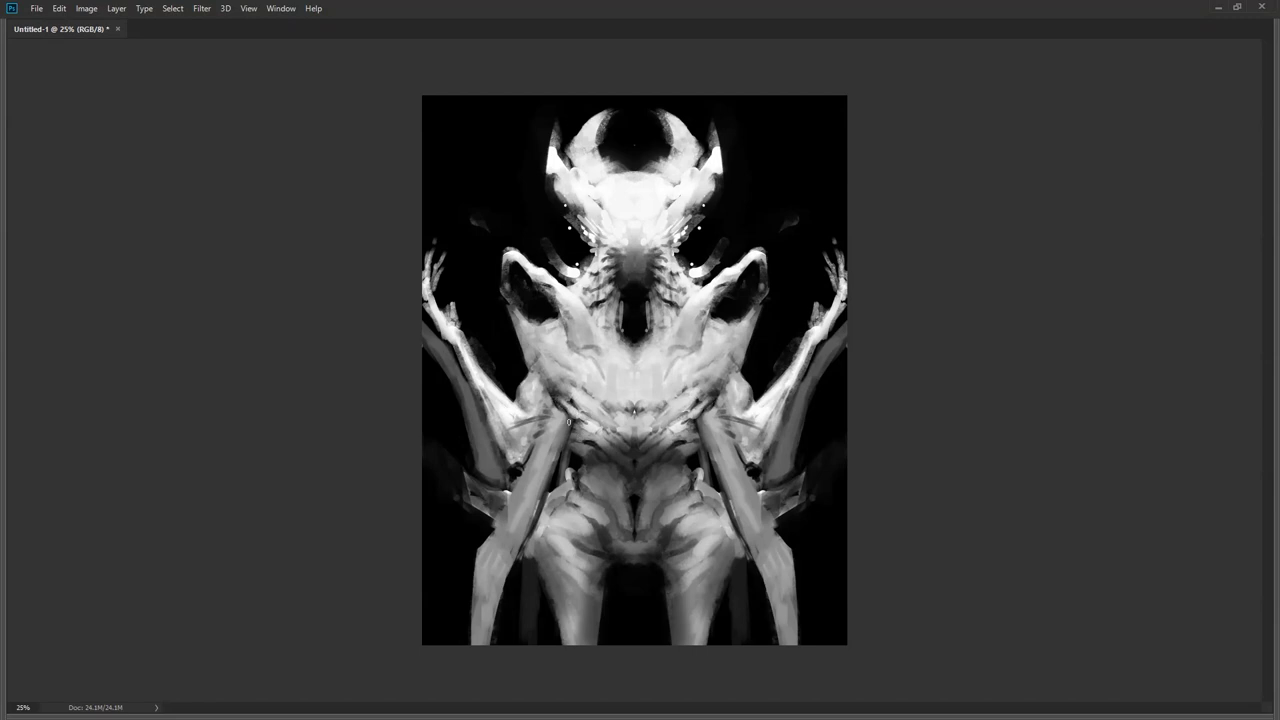
mouse_move(548, 416)
left_mouse_down()
mouse_move(576, 420)
mouse_move(554, 416)
left_mouse_up()
- Extend the horns straight up to the canvas edge and repaint the face as a smooth light-grey rounded form
key("z")
left_click(578, 452, "alt")
left_click(578, 446, "alt")
left_click(580, 436, "alt")
left_click(588, 428, "alt")
left_click(656, 392)
left_click(656, 392)
scroll(655, 392, "up", 2)
mouse_move(624, 234)
left_mouse_down()
mouse_move(606, 232)
mouse_move(616, 238)
left_mouse_up()
mouse_move(602, 208)
left_mouse_down()
mouse_move(622, 182)
mouse_move(619, 228)
mouse_move(610, 194)
mouse_move(613, 206)
mouse_move(647, 182)
mouse_move(617, 206)
mouse_move(587, 185)
mouse_move(580, 159)
mouse_move(619, 113)
mouse_move(607, 108)
mouse_move(583, 134)
mouse_move(606, 110)
mouse_move(594, 157)
mouse_move(623, 218)
mouse_move(601, 218)
mouse_move(546, 147)
mouse_move(557, 81)
mouse_move(551, 154)
mouse_move(561, 90)
mouse_move(566, 150)
mouse_move(576, 103)
mouse_move(576, 142)
mouse_move(592, 124)
mouse_move(586, 166)
mouse_move(613, 147)
left_mouse_up()
left_click(612, 229, "alt")
left_click(583, 134, "alt")
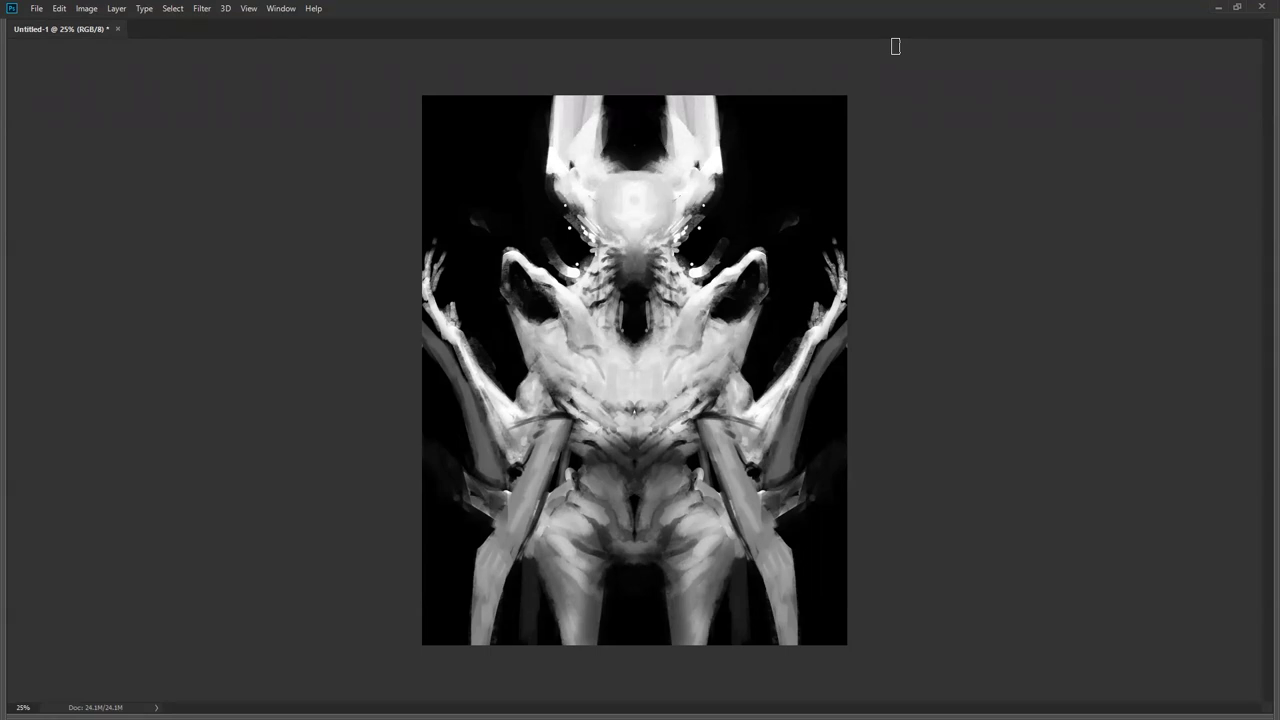
- Texture the horns and the sides of the head and neck with the Aufgenommener Pinsel 1 1 brush, reducing it to 50 px
key("f")
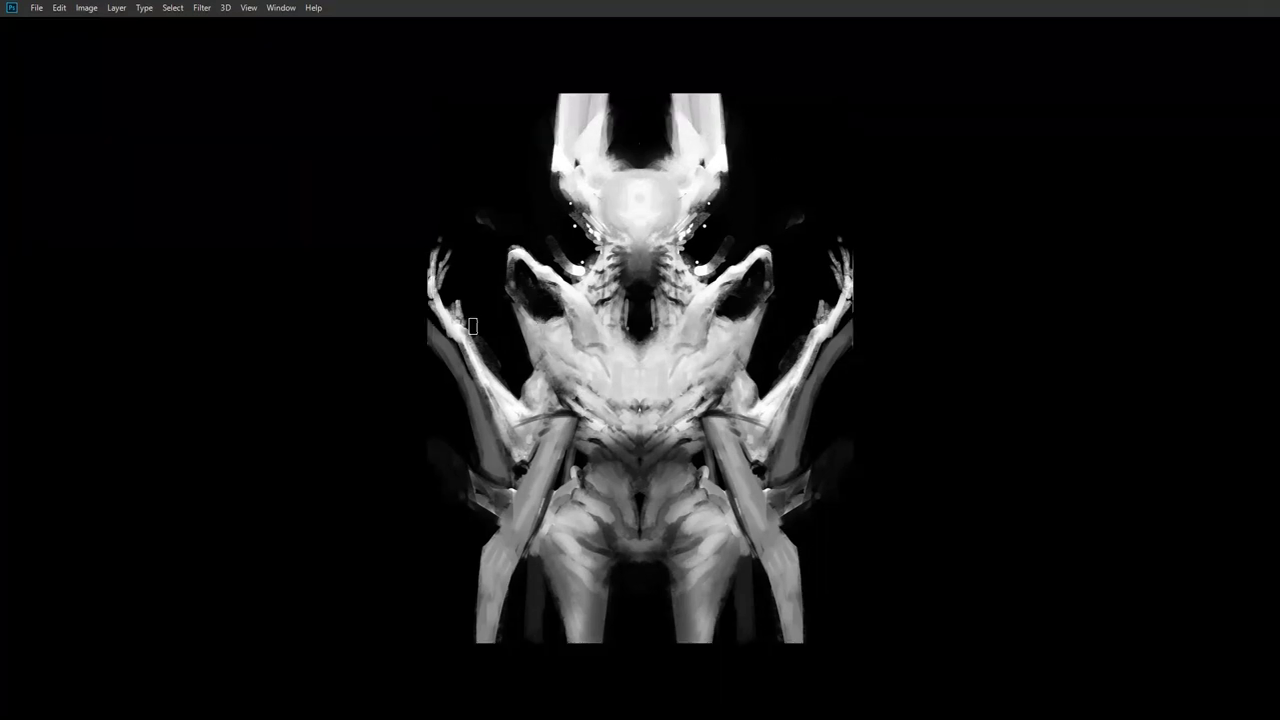
key("Tab")
left_click(96, 58)
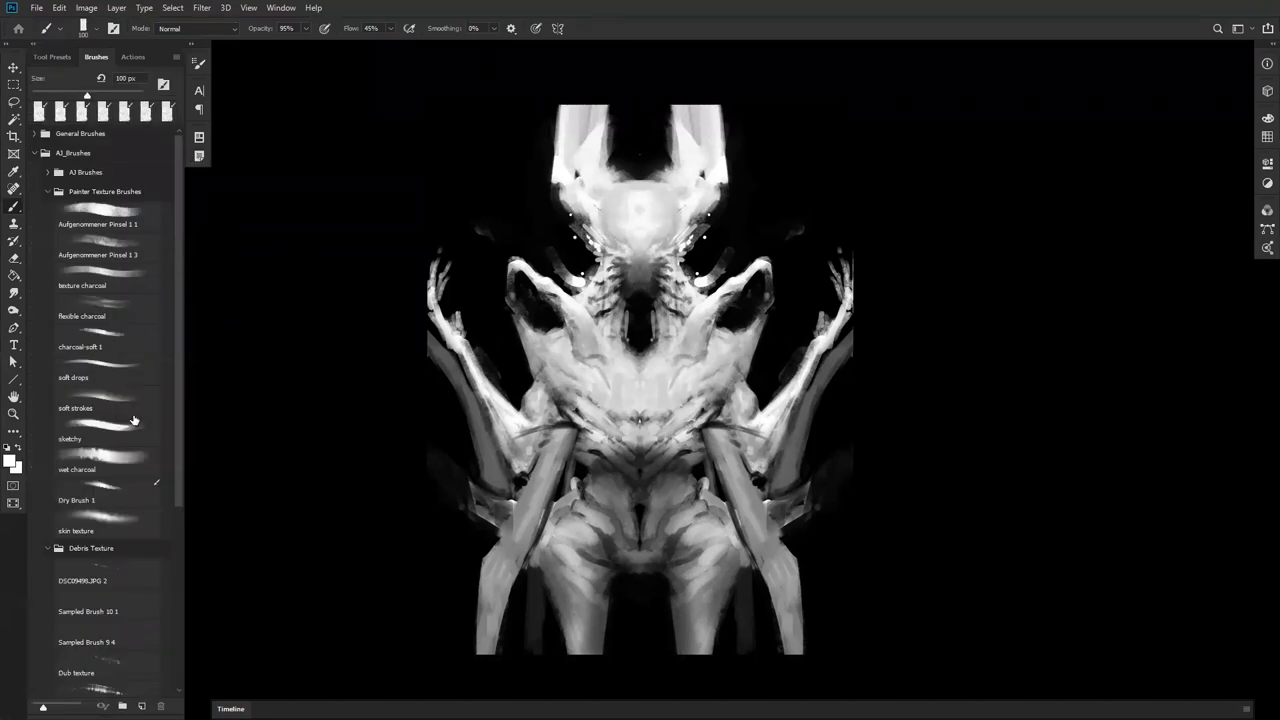
left_click(117, 430)
left_click(136, 522)
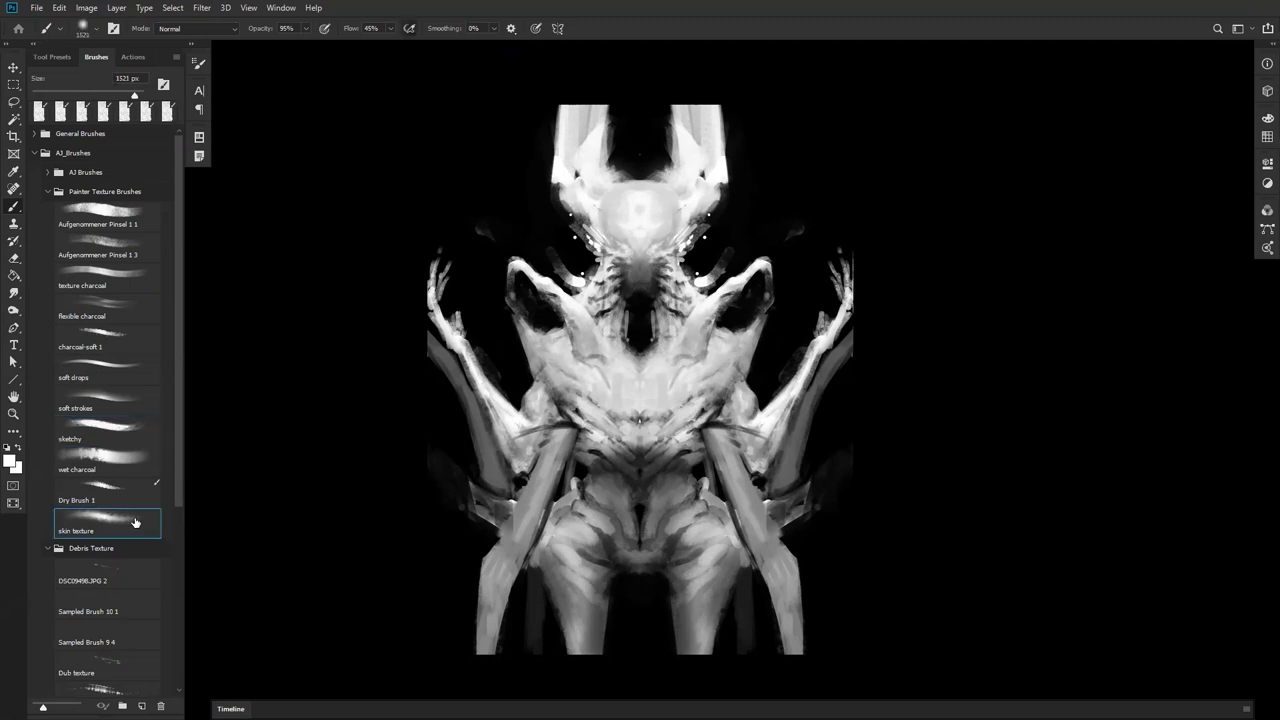
left_click(120, 230)
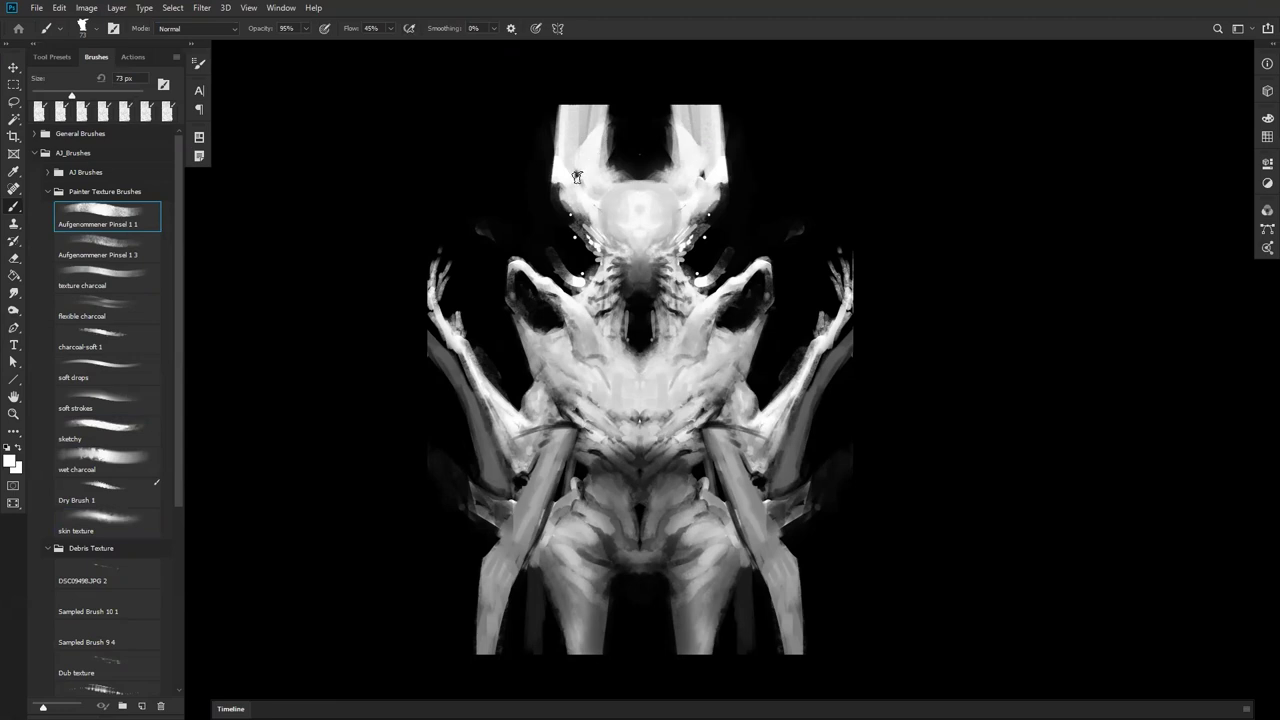
left_click_drag(602, 128, 588, 108)
mouse_move(614, 203)
left_mouse_down()
mouse_move(570, 208)
mouse_move(611, 213)
mouse_move(598, 248)
mouse_move(615, 250)
mouse_move(591, 257)
mouse_move(607, 316)
left_mouse_up()
key("[")
key("[")
key("[")
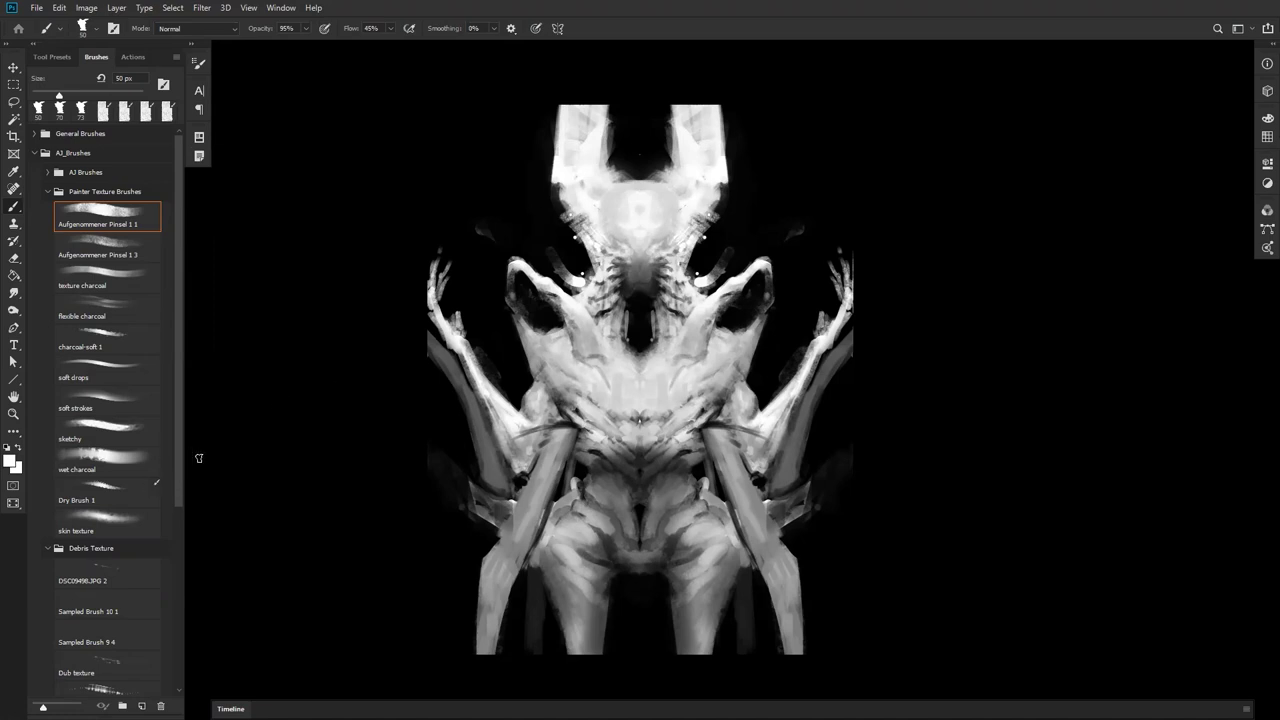
- Roughen the lower outer edges of the head with the sketchy brush at 80 px
left_click(125, 443)
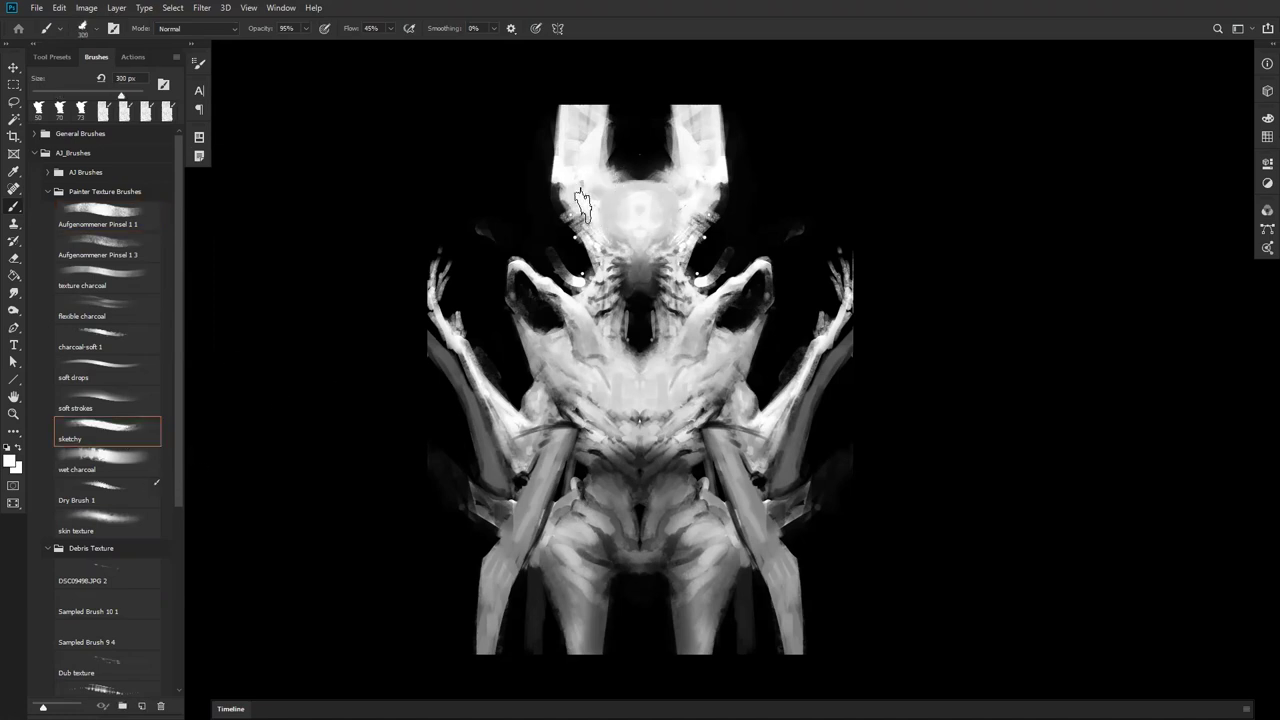
key("bracketleft")
key("bracketleft")
key("bracketleft")
key("bracketleft")
key("bracketleft")
key("bracketleft")
key("bracketleft")
key("bracketleft")
left_click_drag(568, 226, 558, 206)
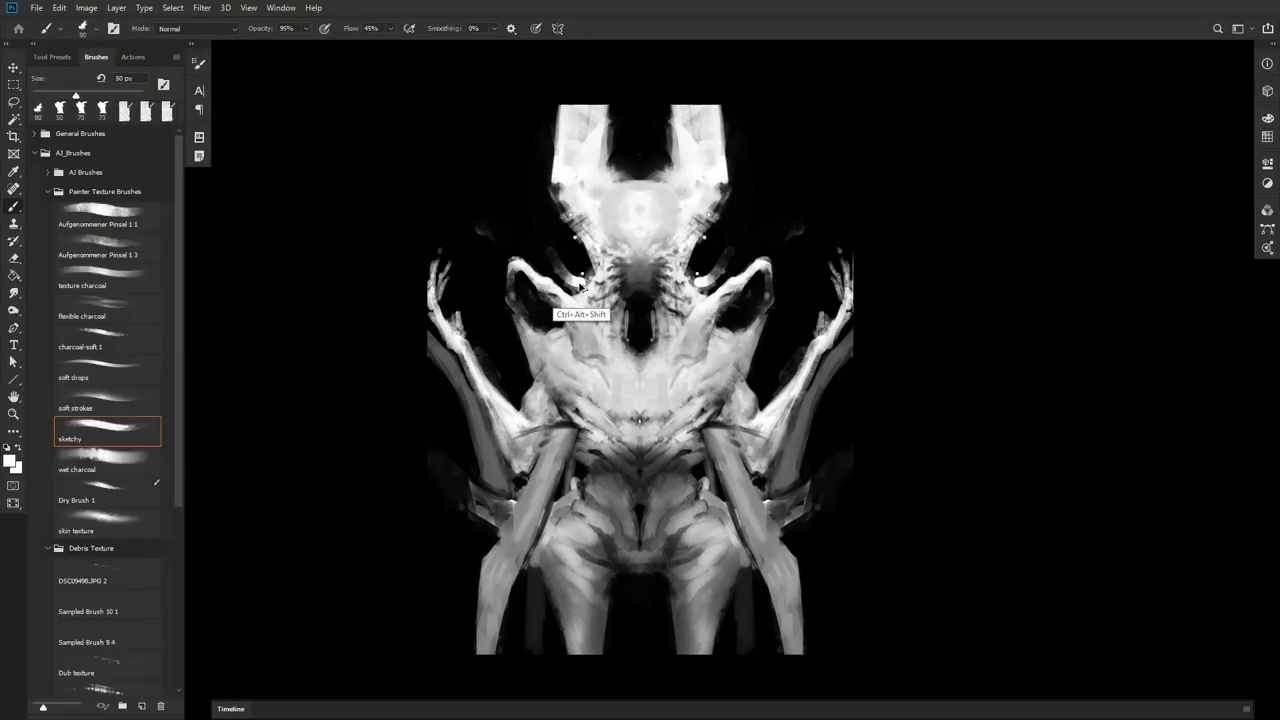
- Cover the painting with a new black-filled layer, switch to white and reduce the sketchy brush to 35 px, undoing the test strokes
key("g")
key("x")
key("b")
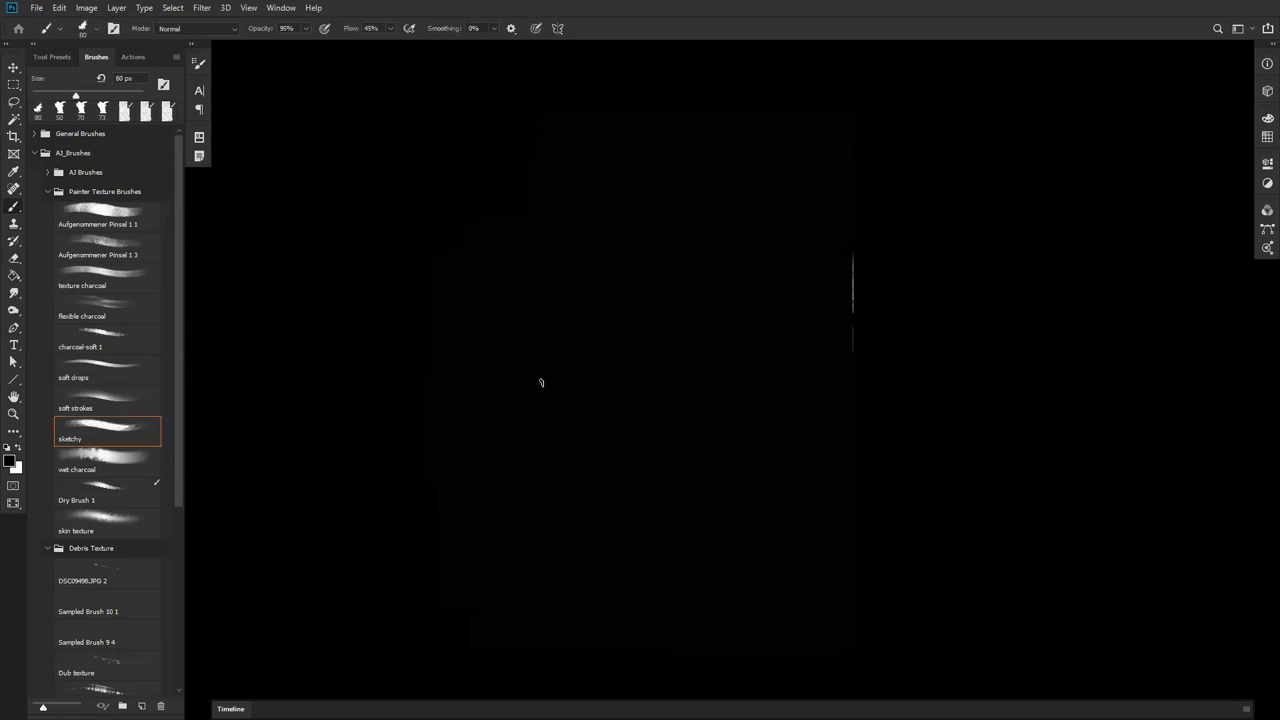
key("x")
left_click_drag(487, 423, 516, 404)
key("ctrl+z")
key("bracketleft")
key("bracketleft")
key("bracketleft")
key("bracketleft")
key("bracketleft")
mouse_move(588, 583)
left_mouse_down()
mouse_move(589, 535)
mouse_move(584, 567)
left_mouse_up()
key("ctrl+z")
key("ctrl+z")
- Draw a mirrored diagram with a vertical centre line, small arrows beside it and an L-shaped pair of axes on each side
left_click_drag(660, 206, 649, 534)
key("ctrl+z")
left_click_drag(640, 205, 640, 537)
mouse_move(637, 403)
left_mouse_down()
mouse_move(612, 410)
mouse_move(622, 384)
mouse_move(619, 421)
left_mouse_up()
mouse_move(477, 355)
left_mouse_down()
mouse_move(594, 349)
mouse_move(578, 336)
left_mouse_up()
key("ctrl+z")
mouse_move(477, 268)
left_mouse_down()
mouse_move(478, 370)
mouse_move(606, 358)
left_mouse_up()
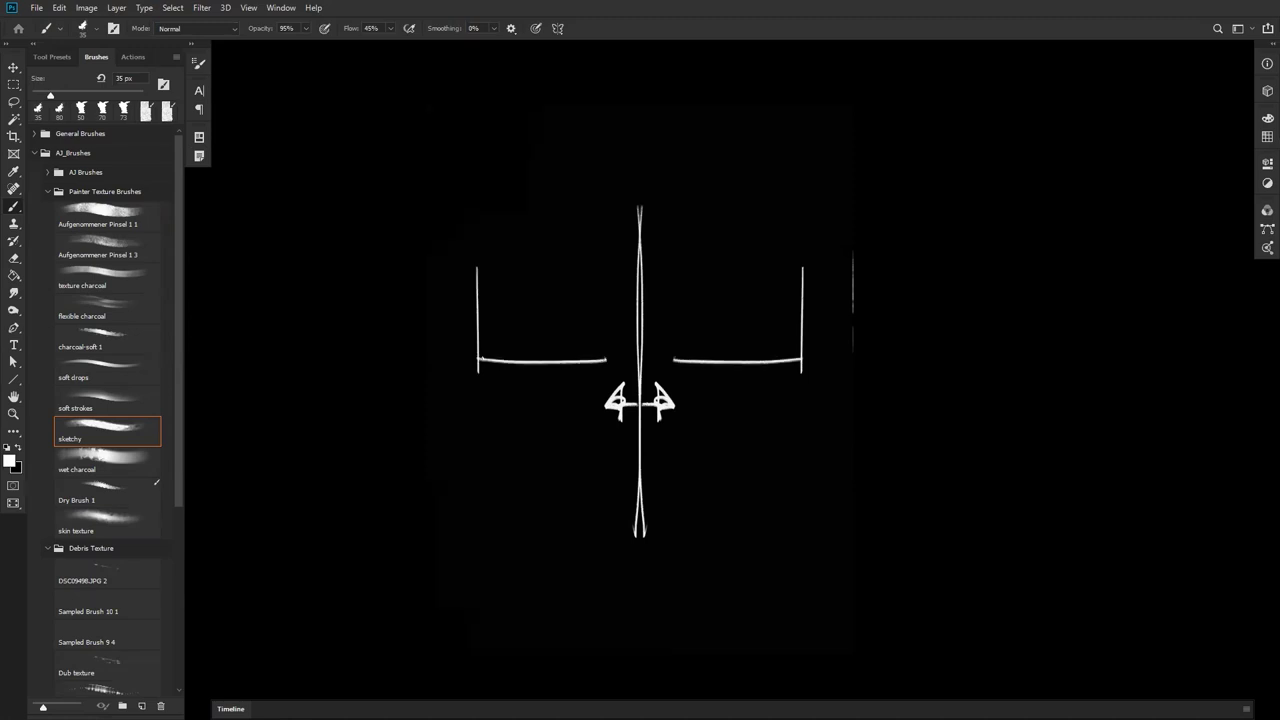
- Scatter small dots above the diagram's axes and draw a rising diagonal arrow through them with the brush at 25 px
left_click_drag(499, 353, 504, 357)
key("ctrl+z")
key("[")
key("ctrl+z")
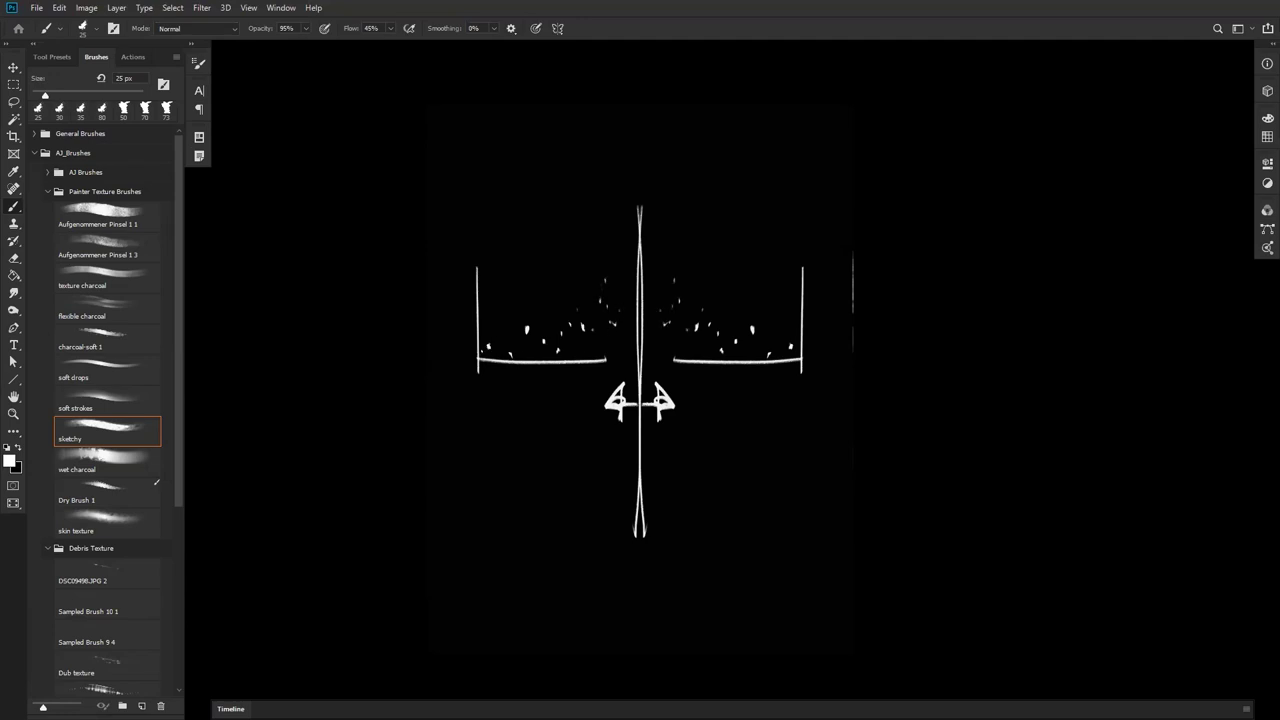
mouse_move(471, 357)
left_mouse_down()
mouse_move(630, 303)
mouse_move(625, 318)
left_mouse_up()
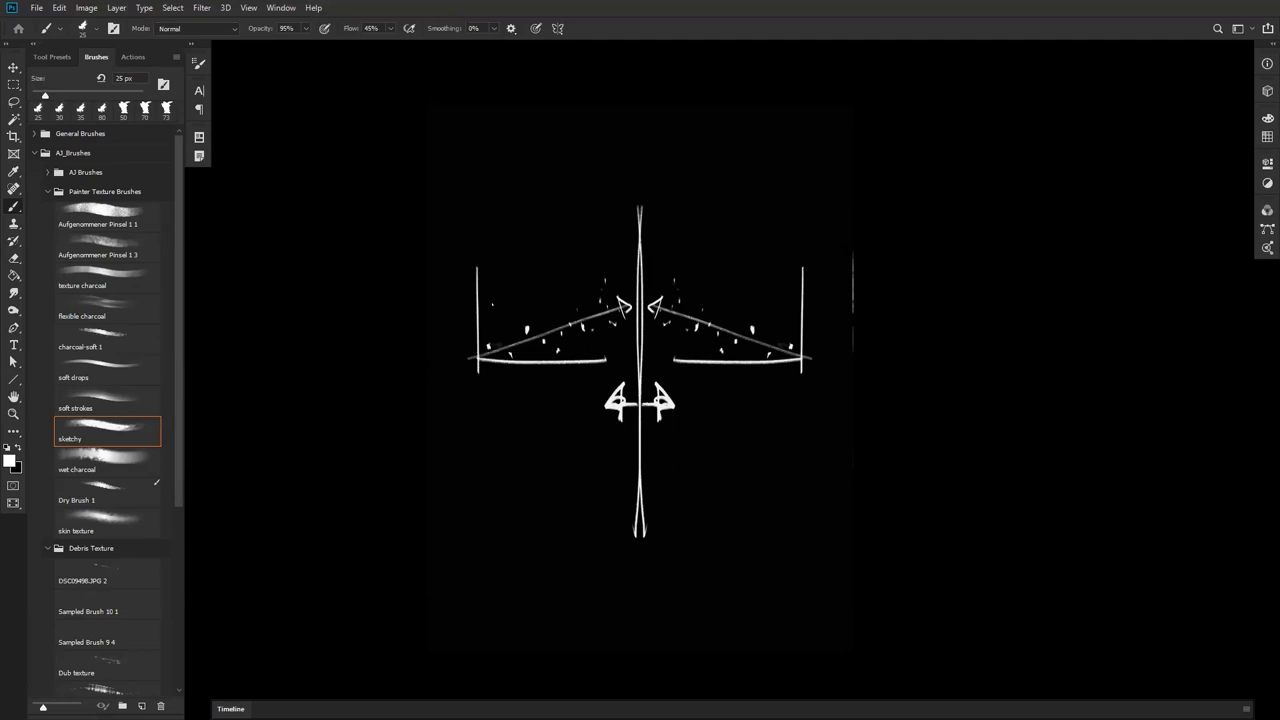
- Delete Layer 1, which holds the explanatory diagram, to return to the creature painting
key("F7")
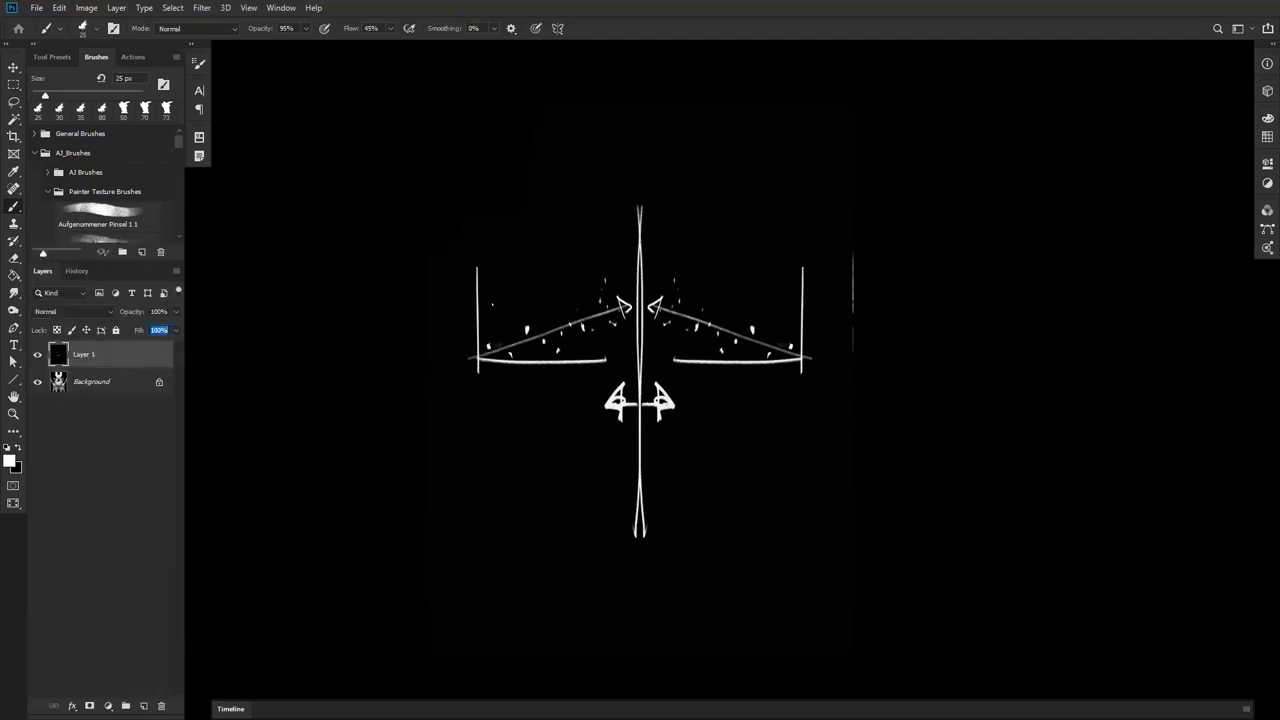
left_click(140, 385)
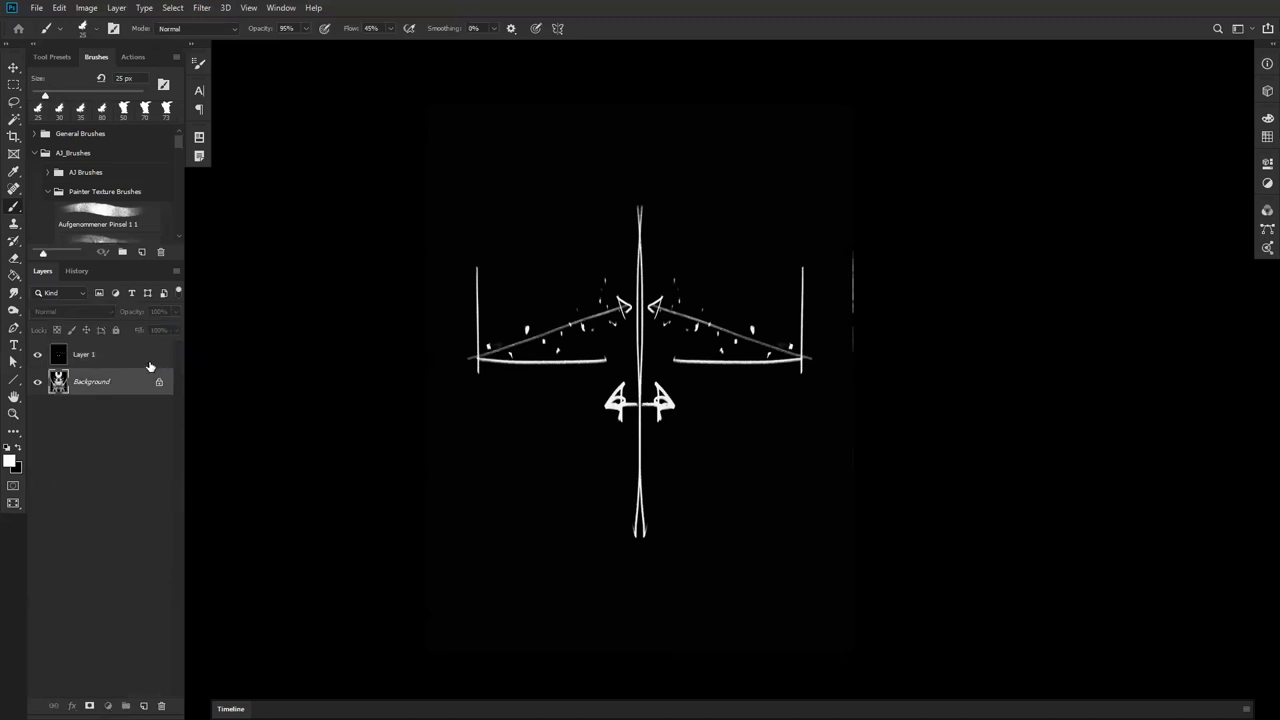
left_click(145, 360)
key("Delete")
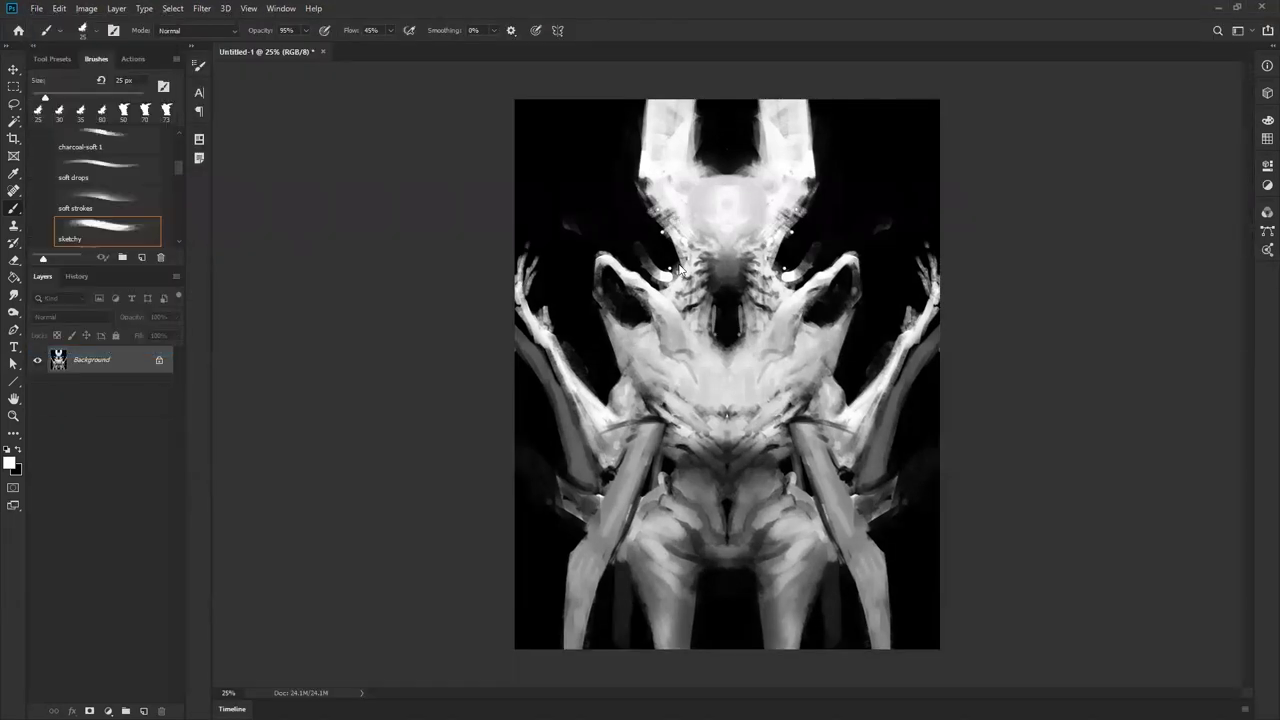
- Paint fine ribbed strands running from the inner shoulders into the neck
key("z")
left_click(681, 231)
key("Tab")
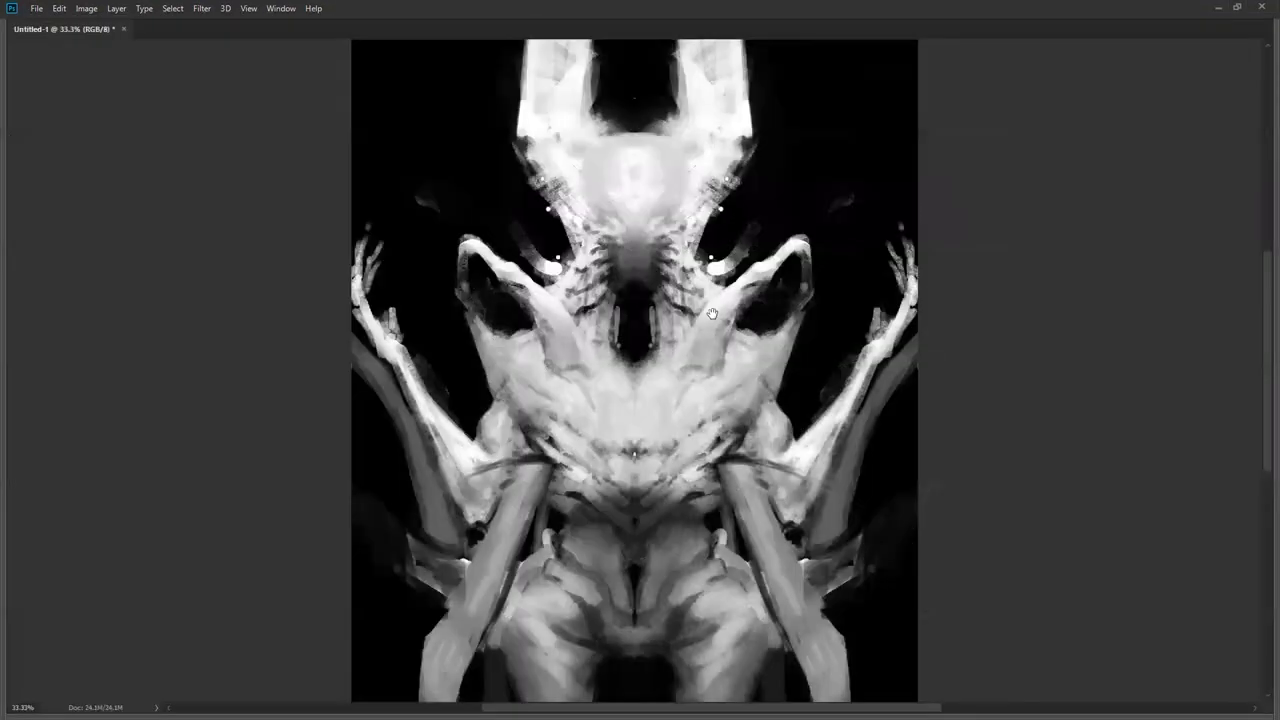
left_click(505, 230, "alt")
left_click(505, 230)
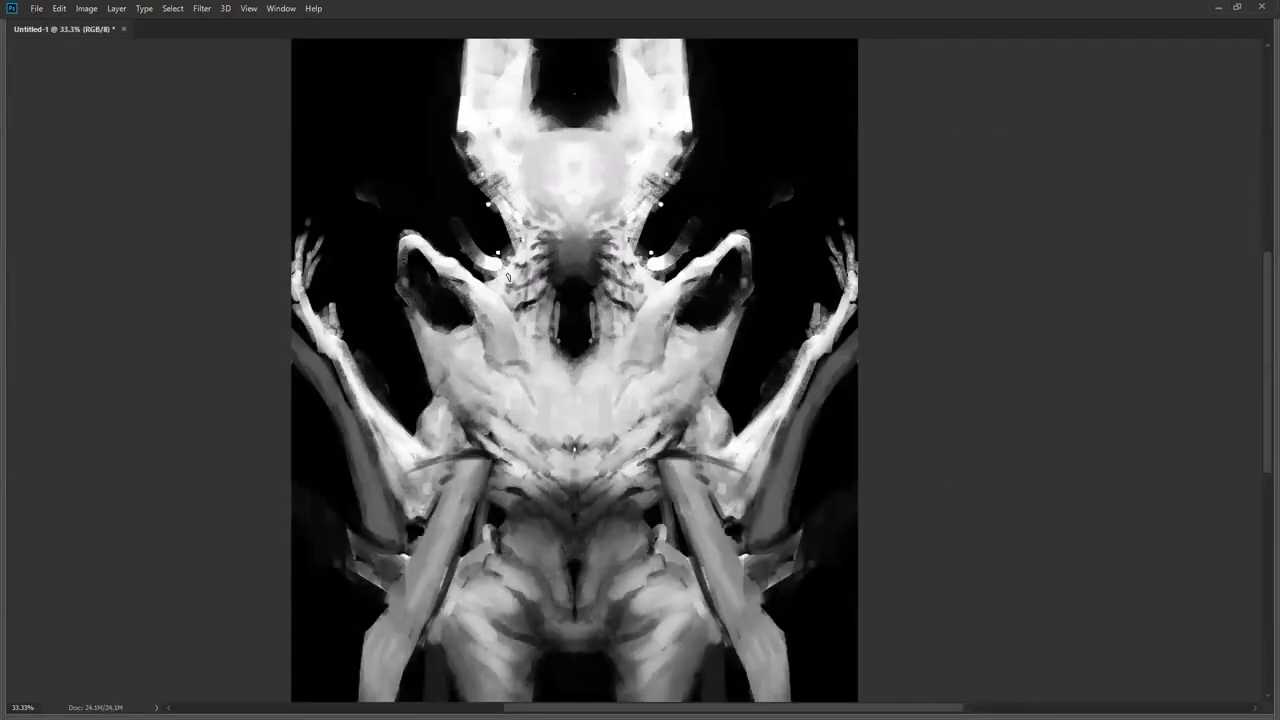
mouse_move(522, 286)
left_mouse_down()
mouse_move(481, 275)
mouse_move(532, 338)
mouse_move(500, 293)
mouse_move(527, 331)
mouse_move(516, 305)
mouse_move(537, 361)
mouse_move(545, 297)
mouse_move(568, 320)
mouse_move(546, 316)
mouse_move(538, 257)
mouse_move(574, 307)
mouse_move(520, 253)
left_mouse_up()
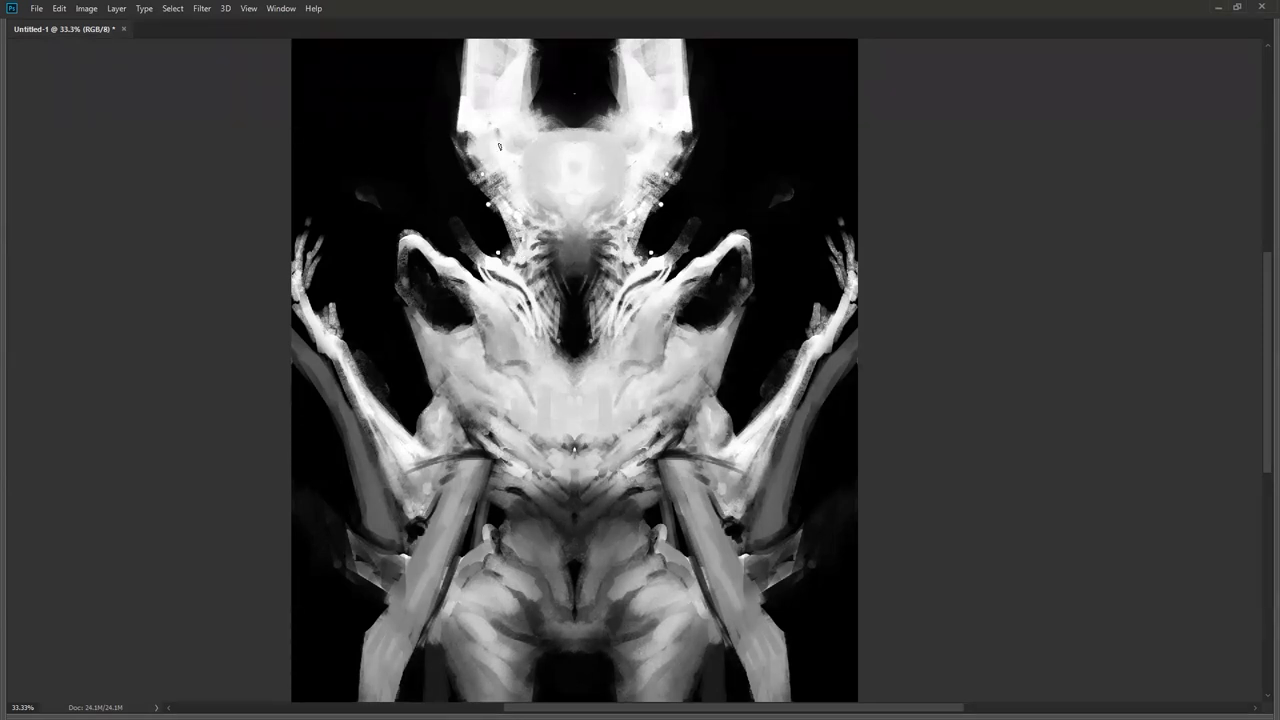
mouse_move(498, 172)
left_mouse_down()
mouse_move(456, 188)
mouse_move(547, 286)
left_mouse_up()
key("ctrl+z")
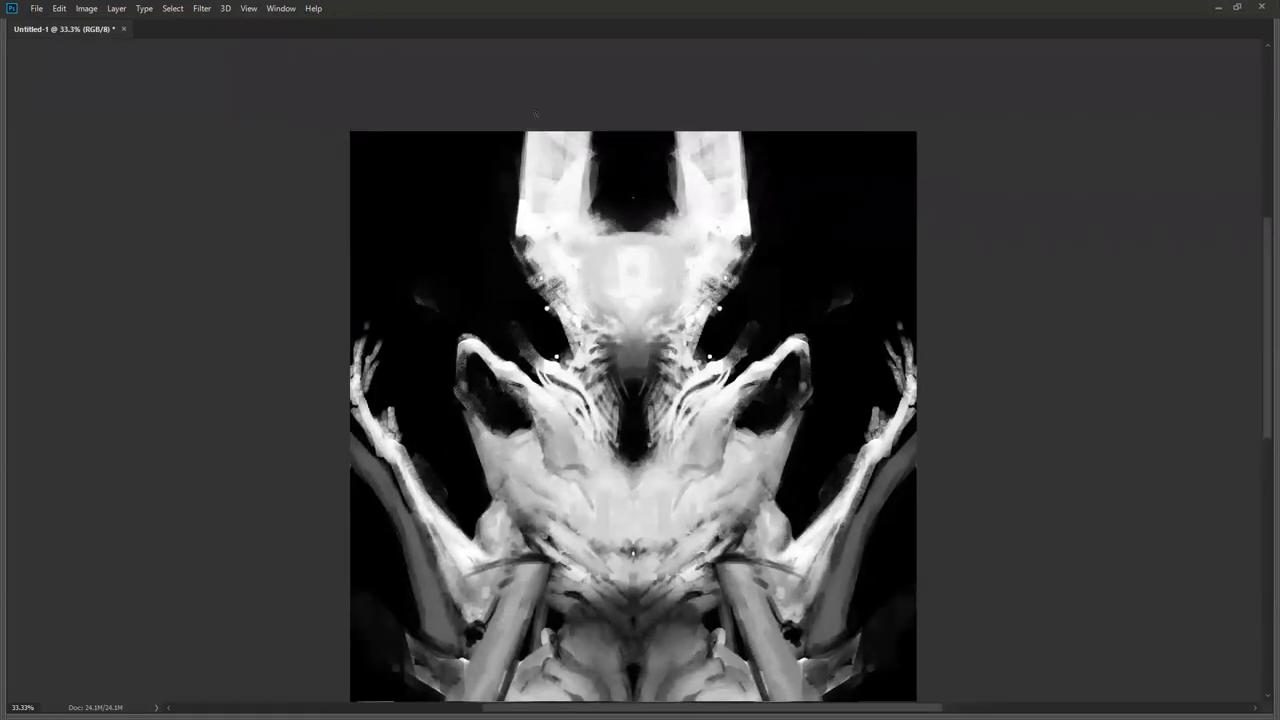
- Widen the horns with vertical white strokes and paint grey streaks between them and fine strands on the head's sides
left_click_drag(524, 204, 519, 131)
left_click_drag(522, 234, 537, 108)
mouse_move(548, 218)
left_mouse_down()
mouse_move(556, 142)
mouse_move(580, 222)
mouse_move(585, 135)
left_mouse_up()
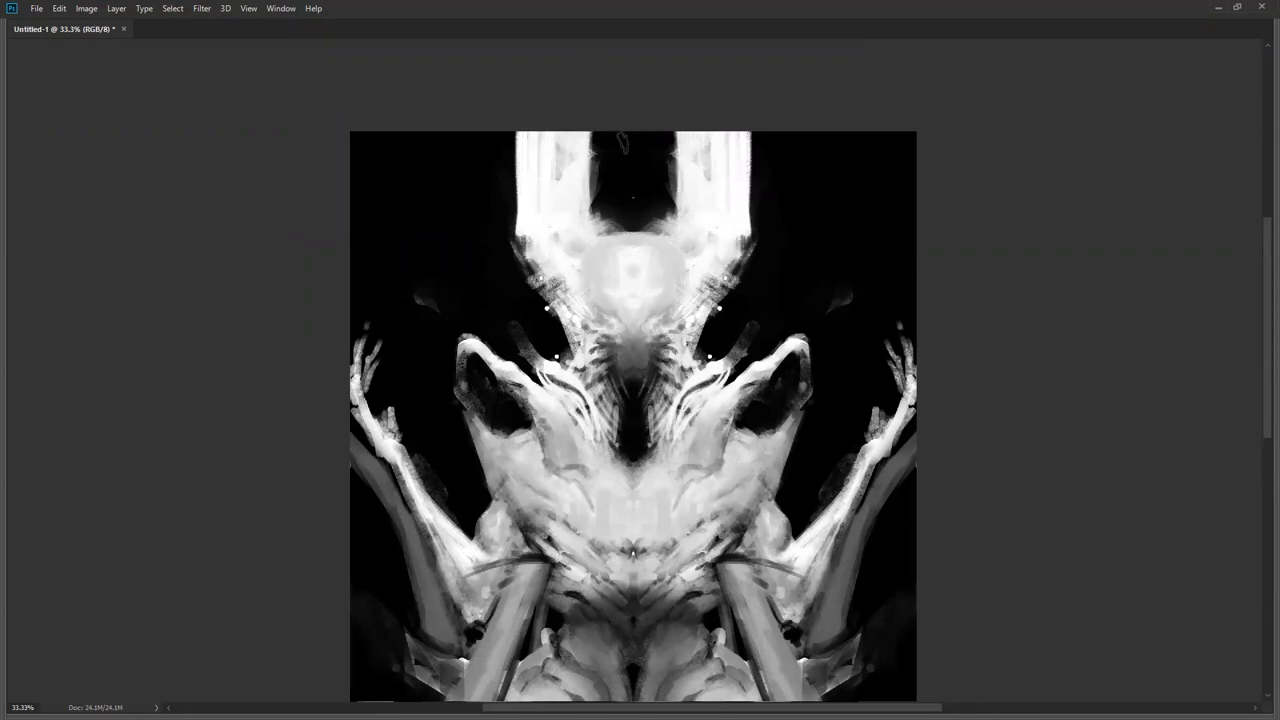
mouse_move(584, 248)
left_mouse_down()
mouse_move(611, 122)
mouse_move(613, 235)
mouse_move(623, 120)
mouse_move(628, 215)
mouse_move(613, 243)
mouse_move(646, 250)
mouse_move(621, 225)
mouse_move(614, 250)
mouse_move(595, 231)
mouse_move(628, 242)
mouse_move(578, 196)
mouse_move(625, 255)
mouse_move(592, 237)
mouse_move(633, 270)
mouse_move(609, 245)
mouse_move(586, 292)
mouse_move(602, 325)
mouse_move(582, 302)
mouse_move(604, 327)
mouse_move(568, 285)
mouse_move(608, 325)
mouse_move(548, 306)
mouse_move(518, 222)
mouse_move(628, 350)
left_mouse_up()
left_click(539, 230, "alt")
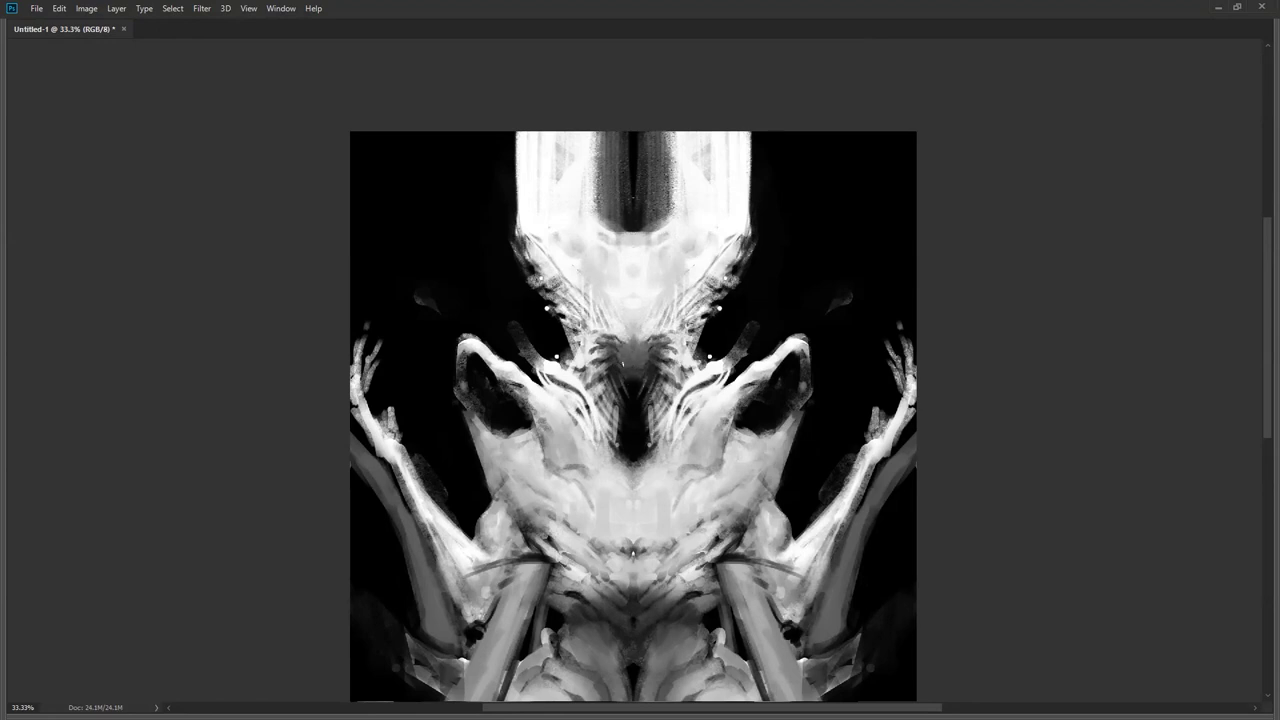
- Shade the neck with sampled dark greys and sharpen the hollow below it into a pointed V
left_click_drag(620, 352, 632, 344)
left_click(627, 330, "alt")
left_click_drag(617, 374, 628, 397)
left_click(621, 371, "alt")
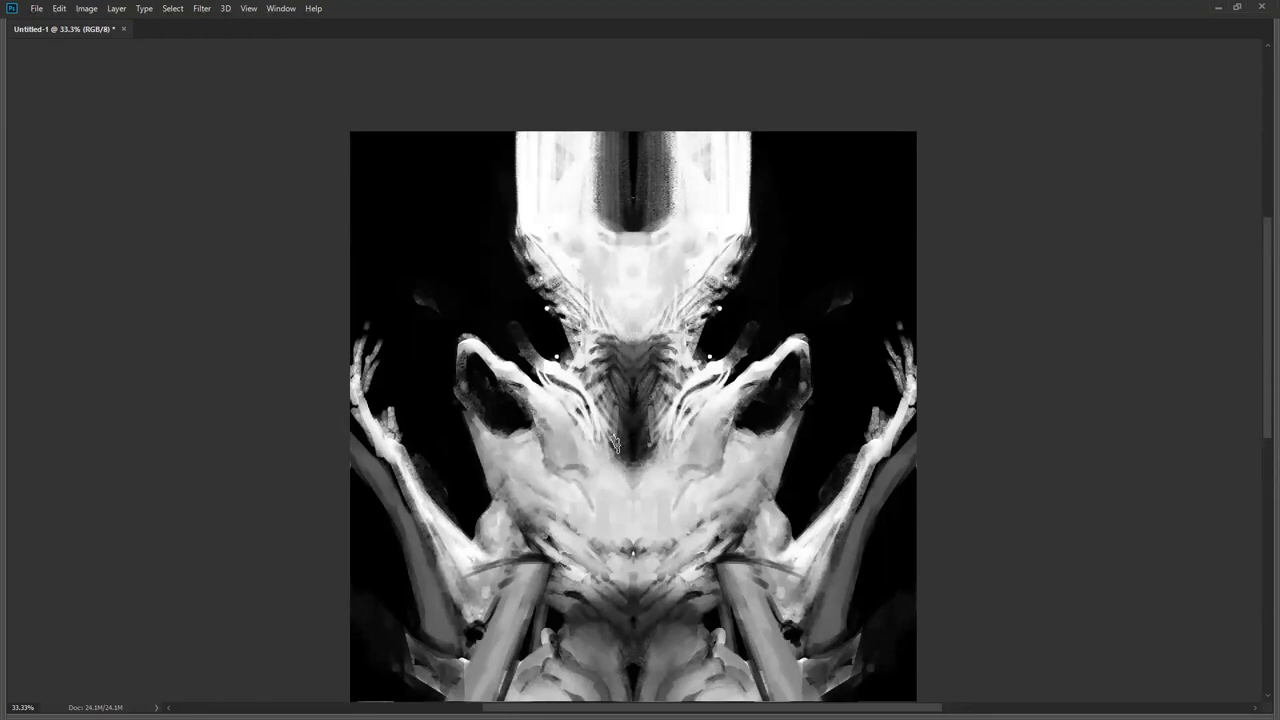
left_click_drag(616, 446, 624, 469)
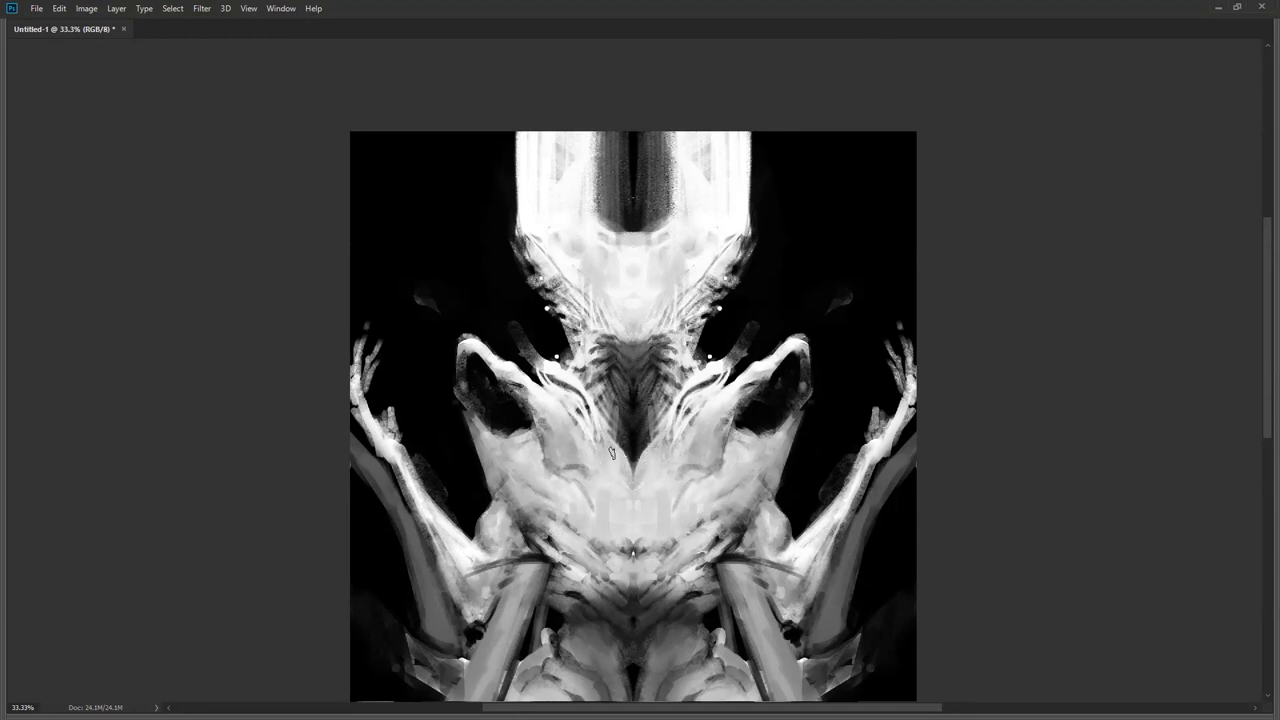
- Draw a dark centre line down the chest and curved crease strokes on both sides of it
left_click_drag(631, 501, 620, 382)
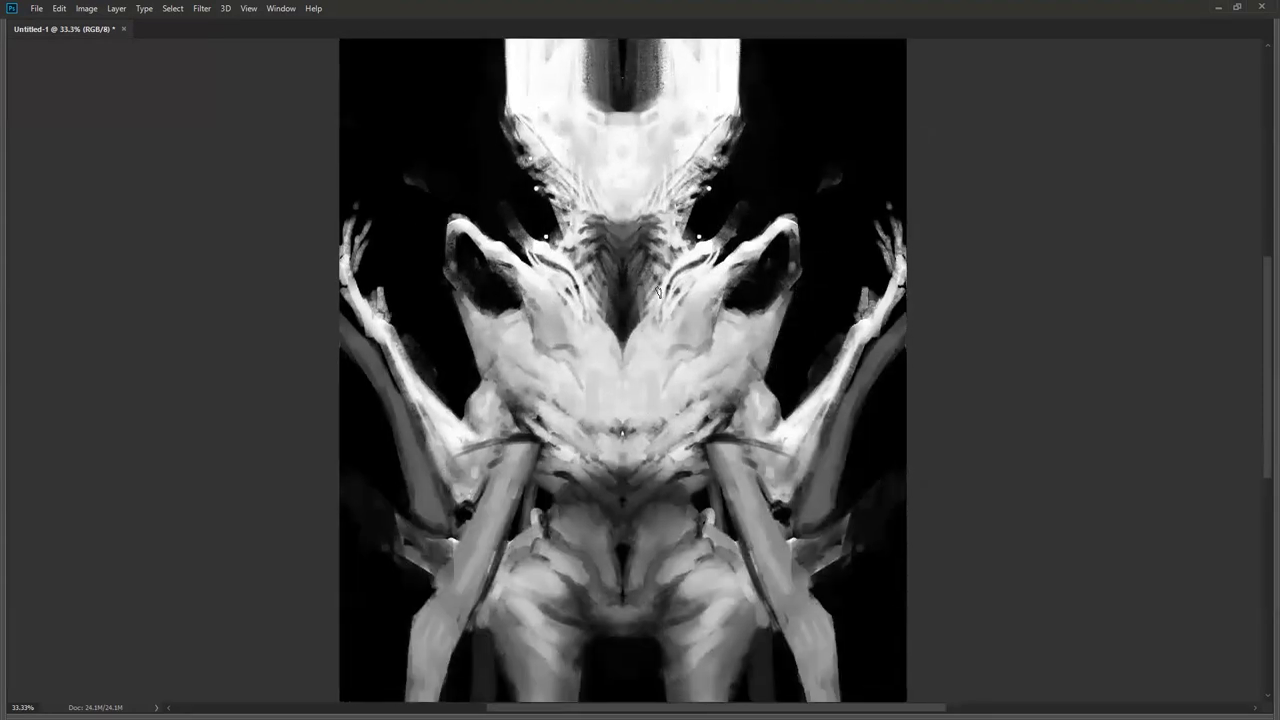
mouse_move(622, 350)
left_mouse_down()
mouse_move(618, 397)
mouse_move(622, 367)
mouse_move(600, 425)
left_mouse_up()
left_click_drag(537, 352, 585, 394)
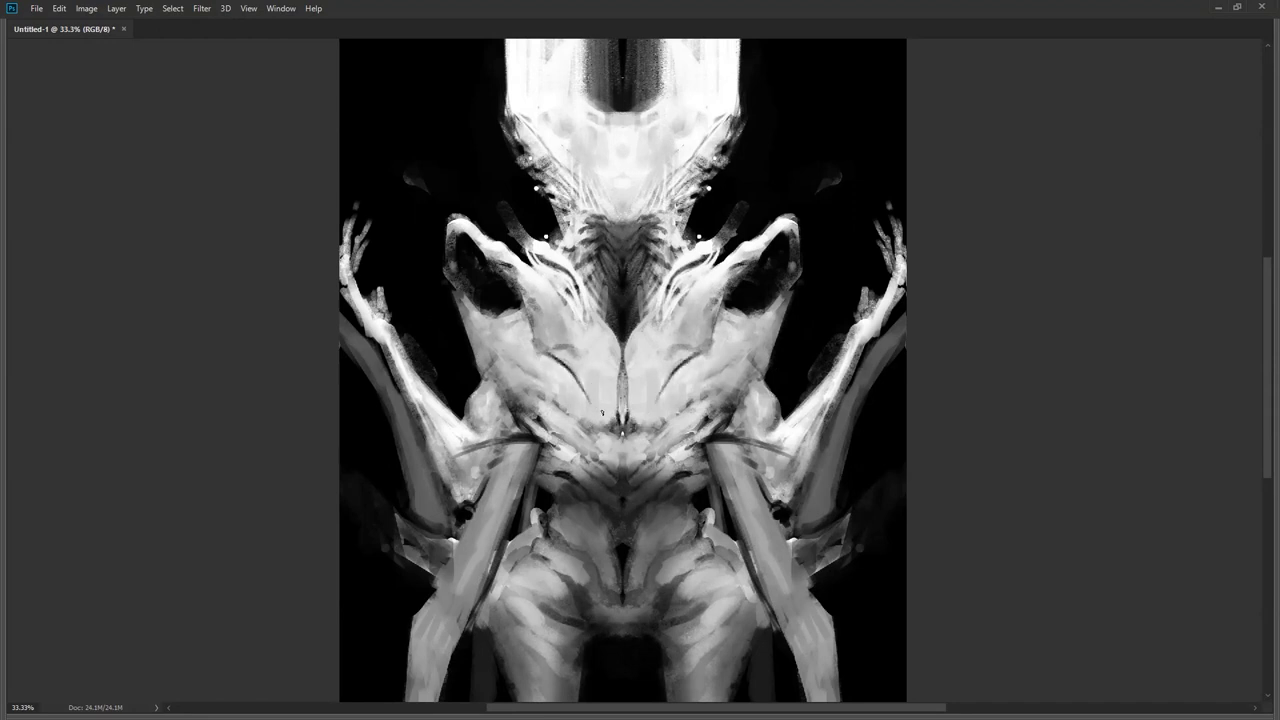
scroll(611, 419, "down", 3)
scroll(610, 387, "up", 3)
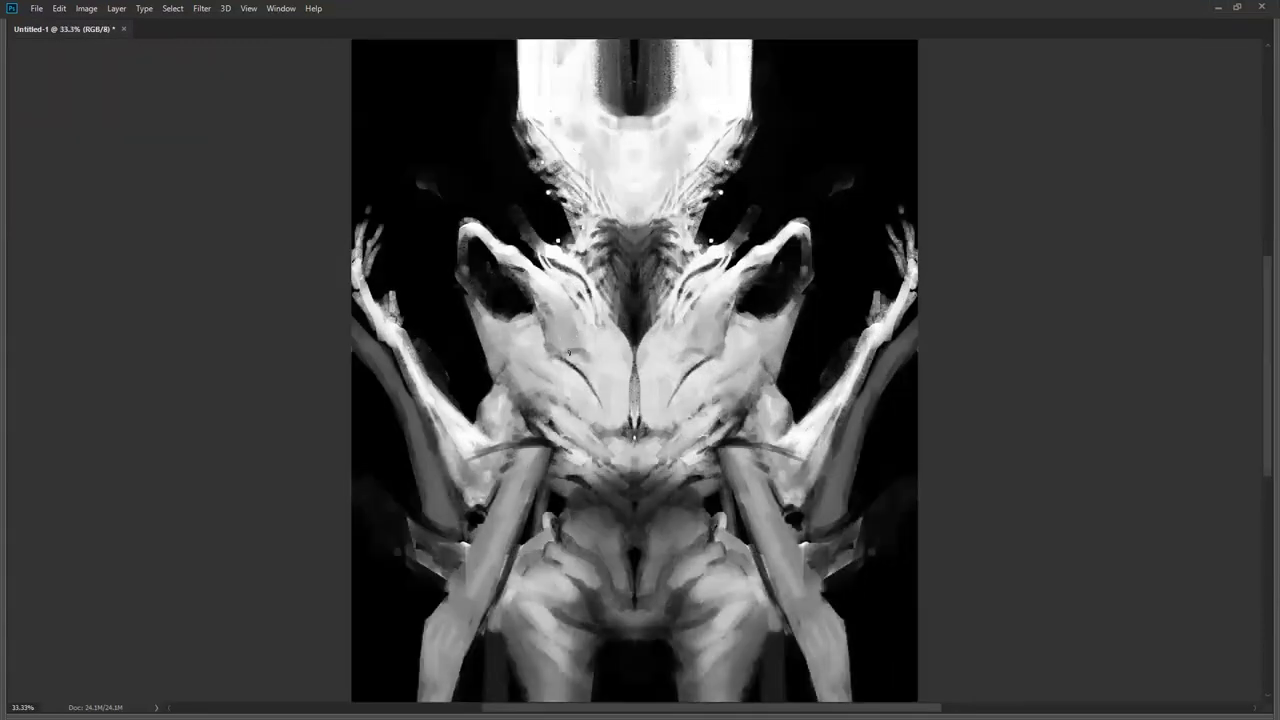
- Shade the outer flanks and shoulder joints with textured greys and soften the folds on the lower chest
mouse_move(551, 356)
left_mouse_down()
mouse_move(514, 322)
mouse_move(530, 334)
mouse_move(525, 308)
mouse_move(538, 336)
mouse_move(518, 320)
mouse_move(540, 350)
mouse_move(488, 302)
mouse_move(515, 365)
mouse_move(514, 424)
mouse_move(488, 418)
mouse_move(504, 432)
mouse_move(524, 416)
mouse_move(496, 458)
mouse_move(476, 460)
left_mouse_up()
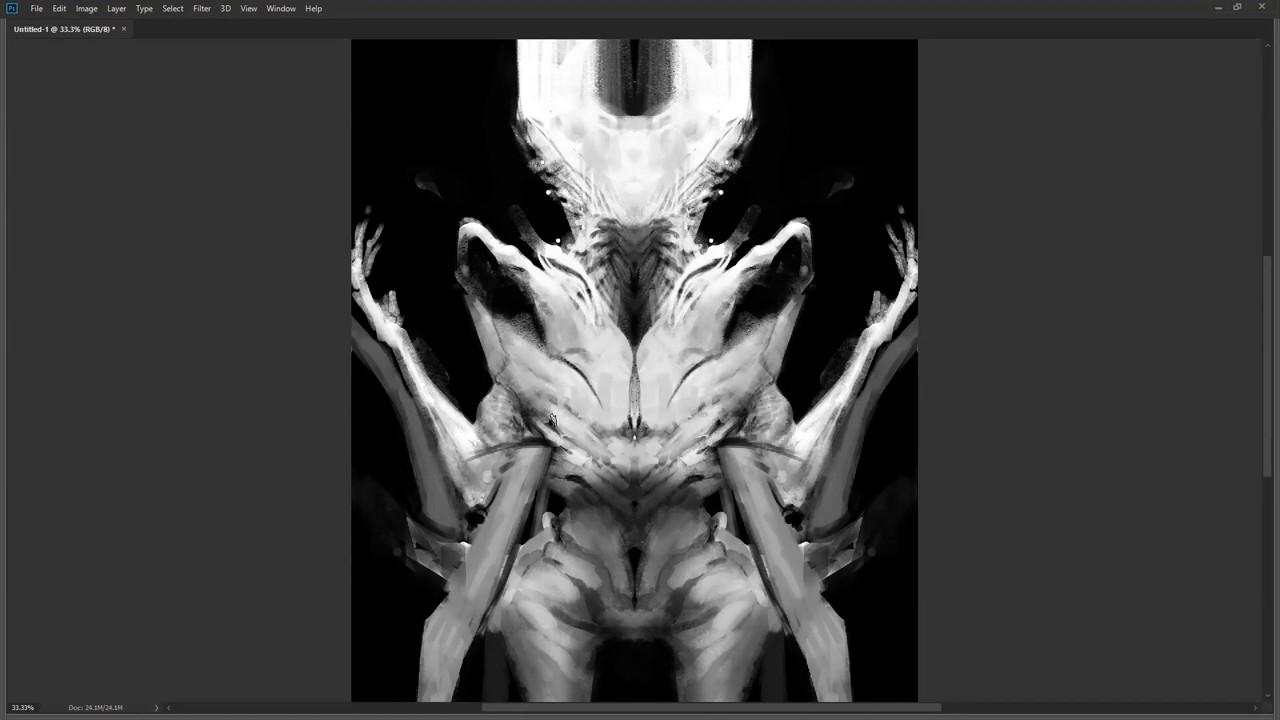
mouse_move(558, 402)
left_mouse_down()
mouse_move(542, 404)
mouse_move(570, 412)
left_mouse_up()
mouse_move(548, 366)
left_mouse_down()
mouse_move(589, 419)
mouse_move(568, 358)
mouse_move(612, 426)
left_mouse_up()
key("ctrl+minus")
key("ctrl+minus")
key("ctrl+minus")
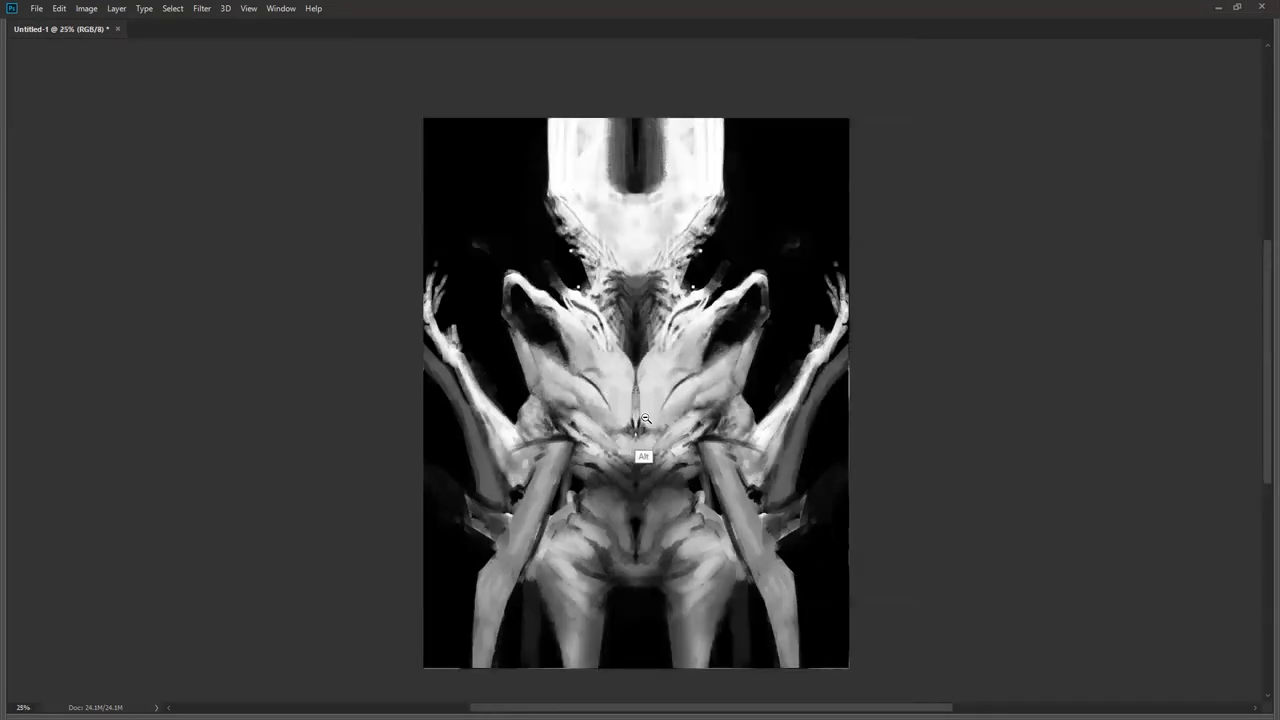
left_click(660, 452)
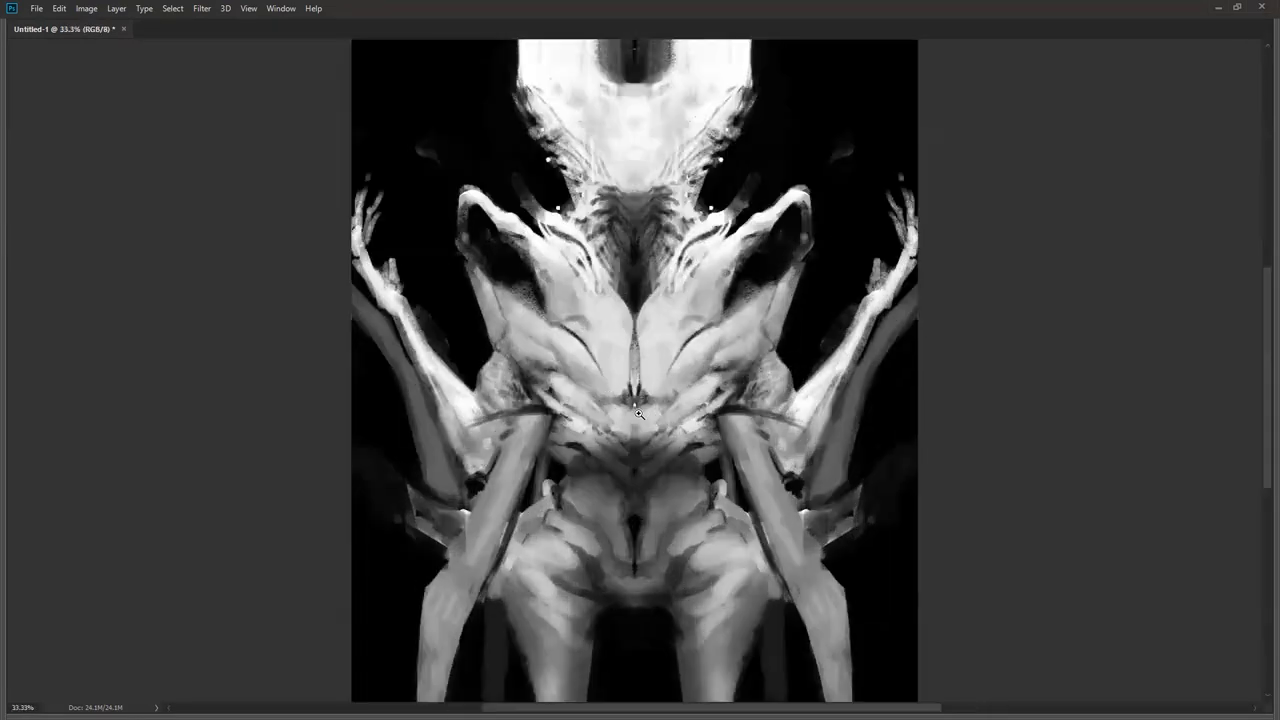
- Paint fine light and dark strands across the ribs at the base of the chest on both sides
mouse_move(576, 402)
left_mouse_down()
mouse_move(596, 406)
mouse_move(564, 420)
mouse_move(553, 401)
mouse_move(592, 432)
left_mouse_up()
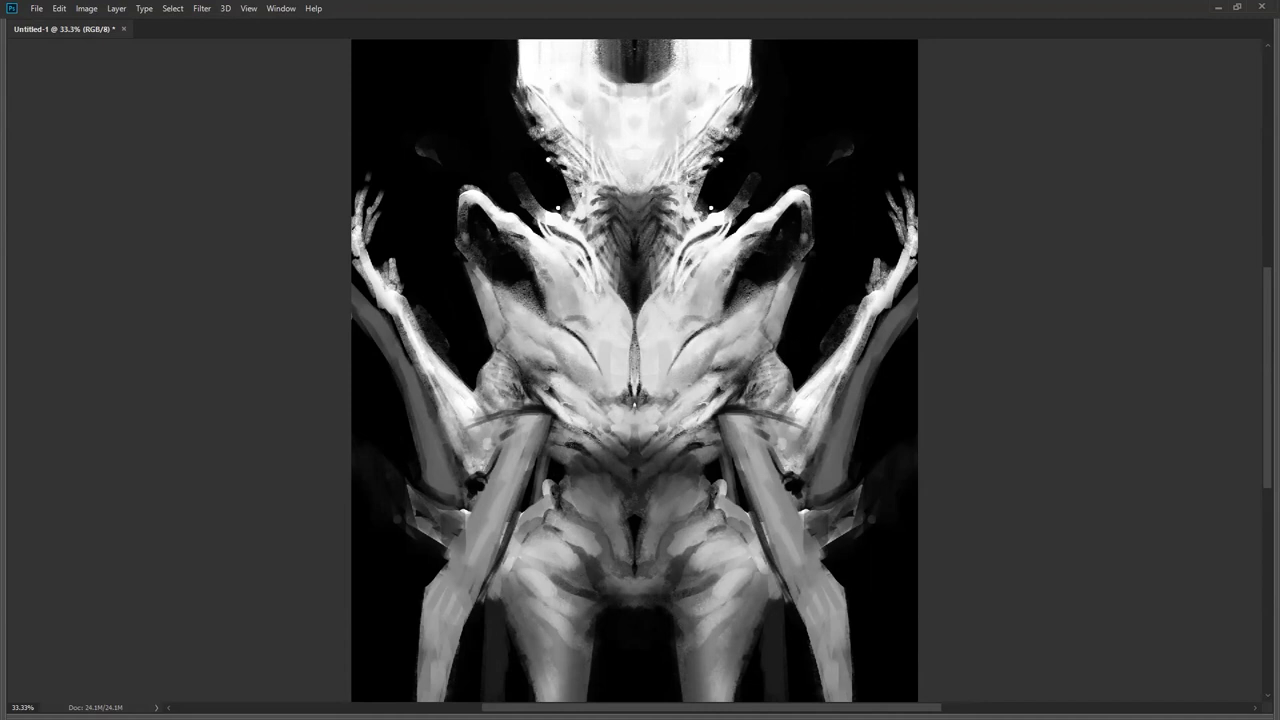
mouse_move(568, 432)
left_mouse_down()
mouse_move(606, 440)
mouse_move(591, 401)
mouse_move(557, 381)
mouse_move(585, 412)
mouse_move(556, 387)
left_mouse_up()
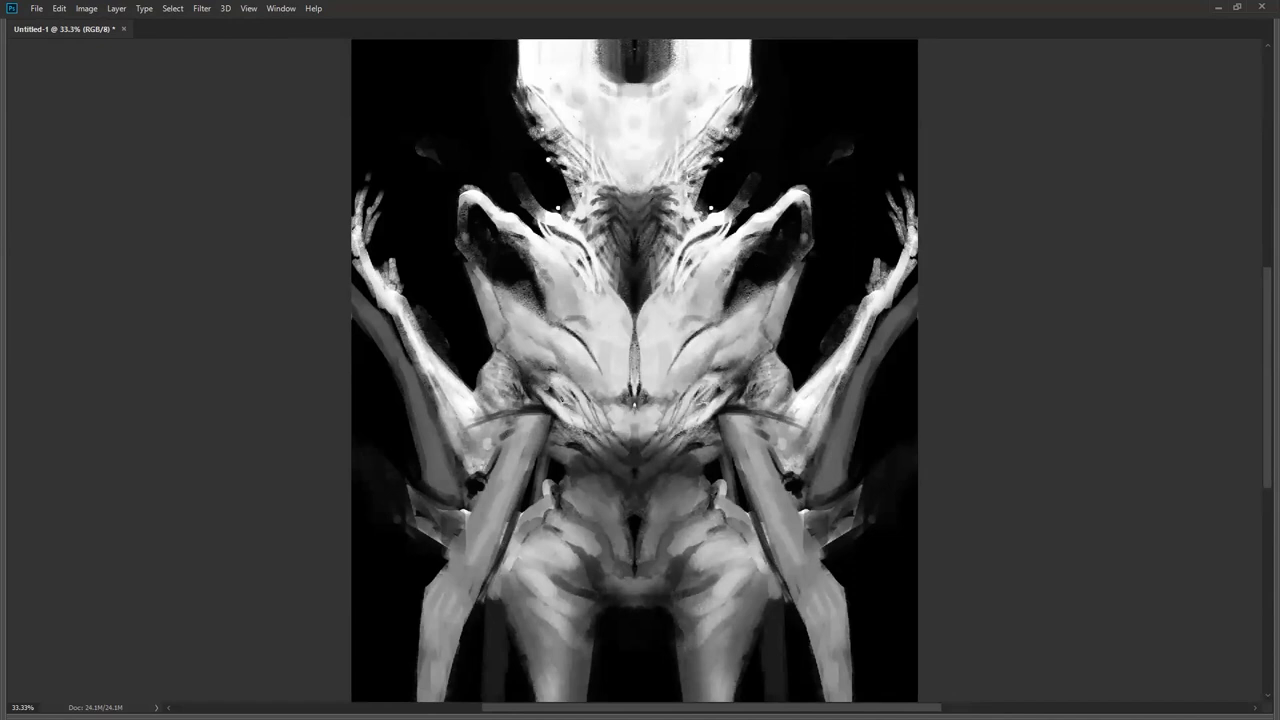
left_click_drag(590, 427, 576, 408)
key("z")
left_click(615, 447, "alt")
left_click(615, 447, "alt")
left_click(615, 447, "alt")
left_click(629, 450)
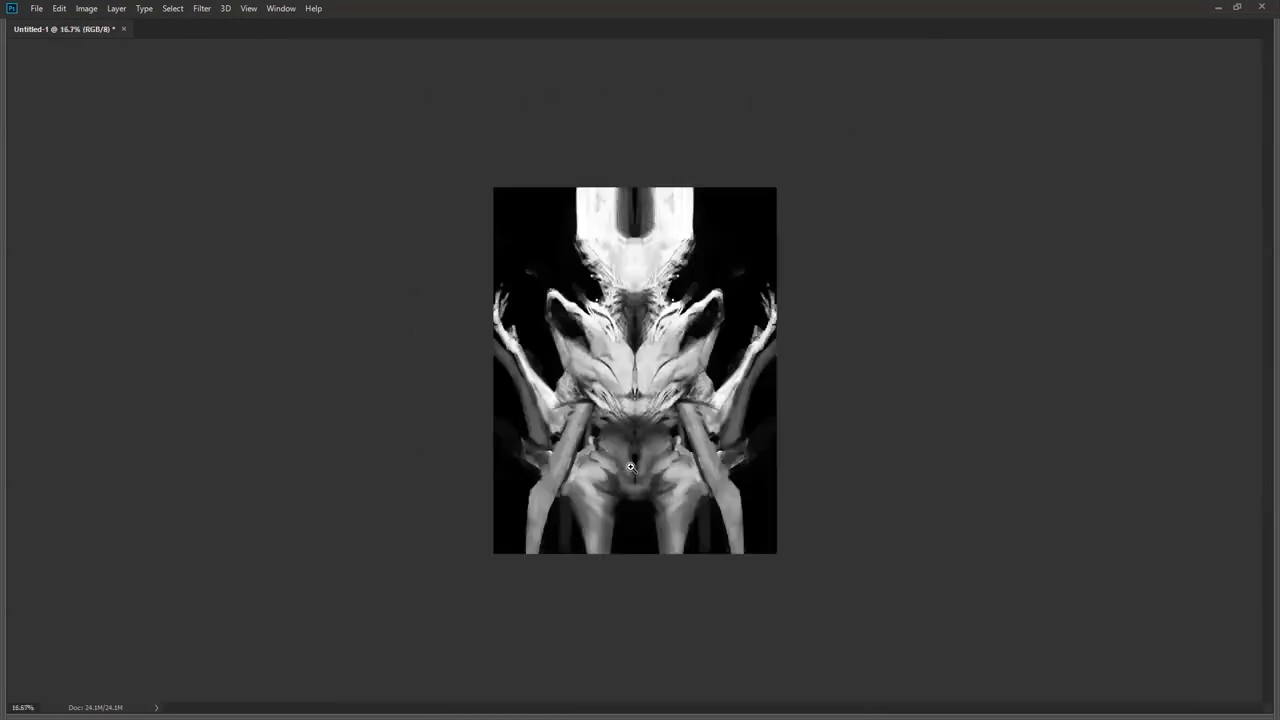
left_click(629, 438)
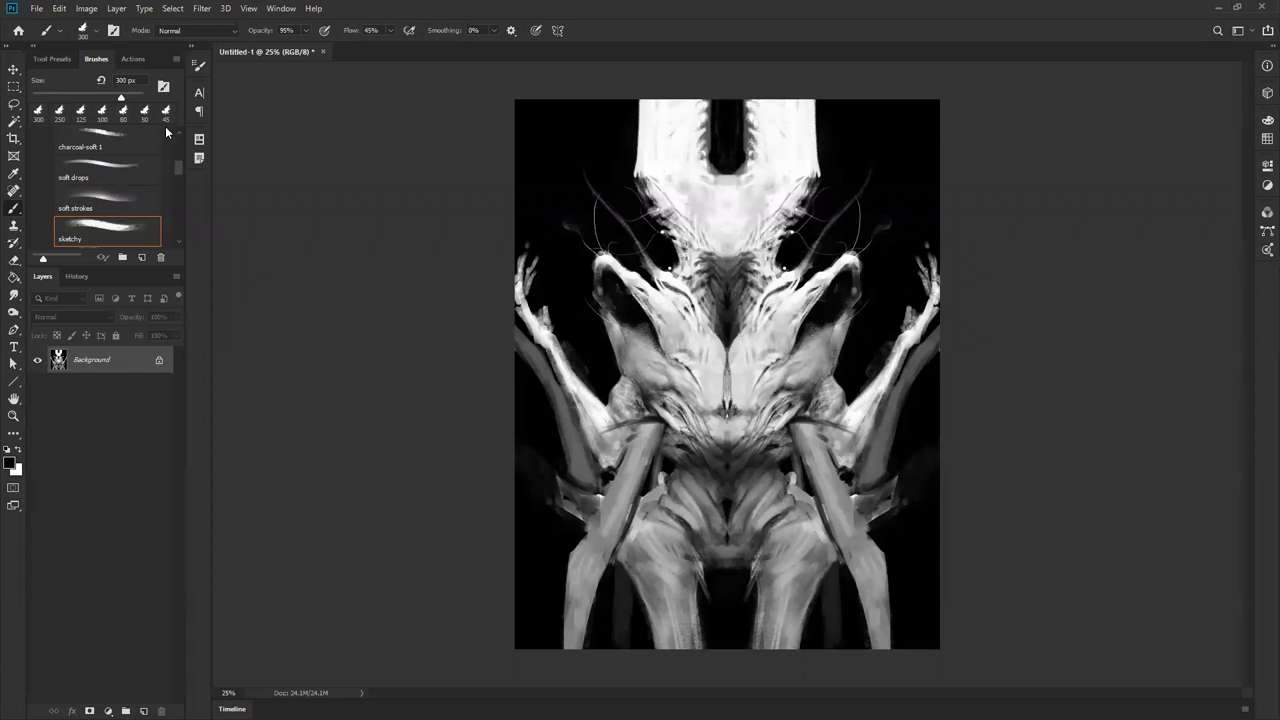
- Switch to the wet charcoal brush and softly blend the sides of the head and neck
scroll(174, 139, "down", 3)
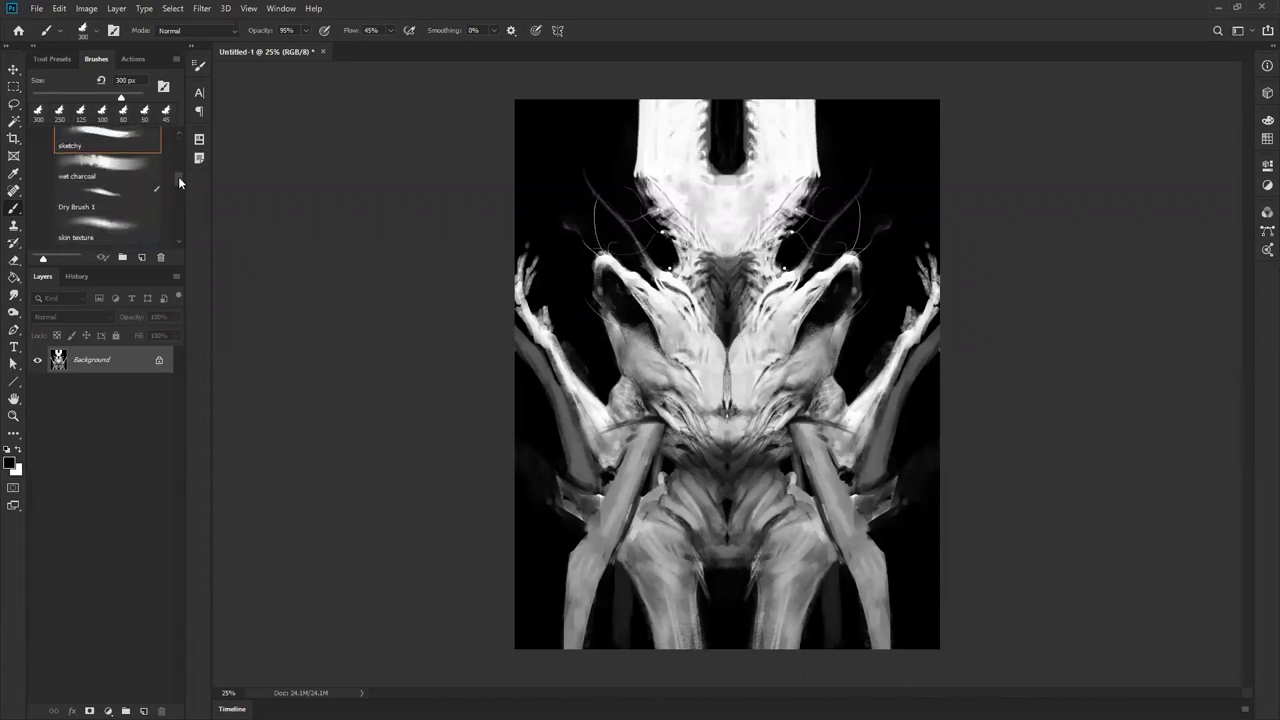
left_click(136, 185)
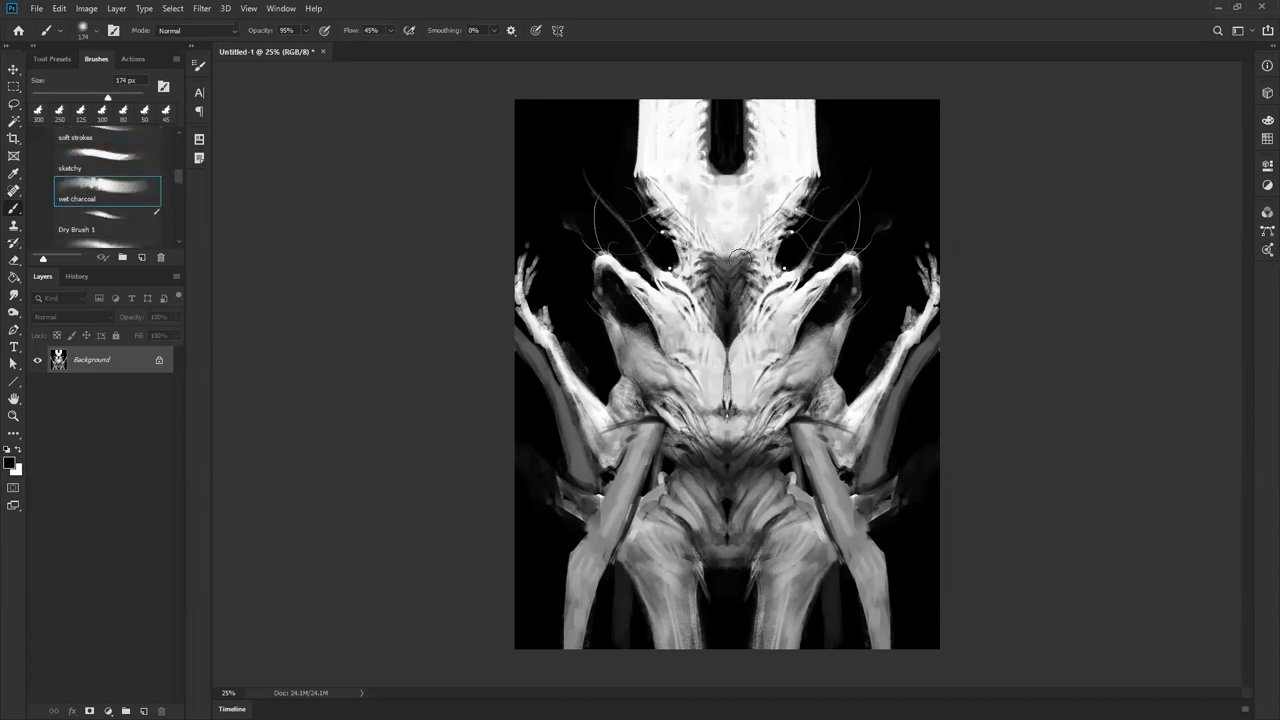
left_click_drag(762, 251, 676, 234)
key("ctrl+z")
key("]")
mouse_move(690, 285)
left_mouse_down()
mouse_move(765, 283)
mouse_move(690, 238)
left_mouse_up()
- Darken the upper abdomen and the folds below the chest with soft black strokes, starting with a 175 px brush
key("[")
key("[")
key("[")
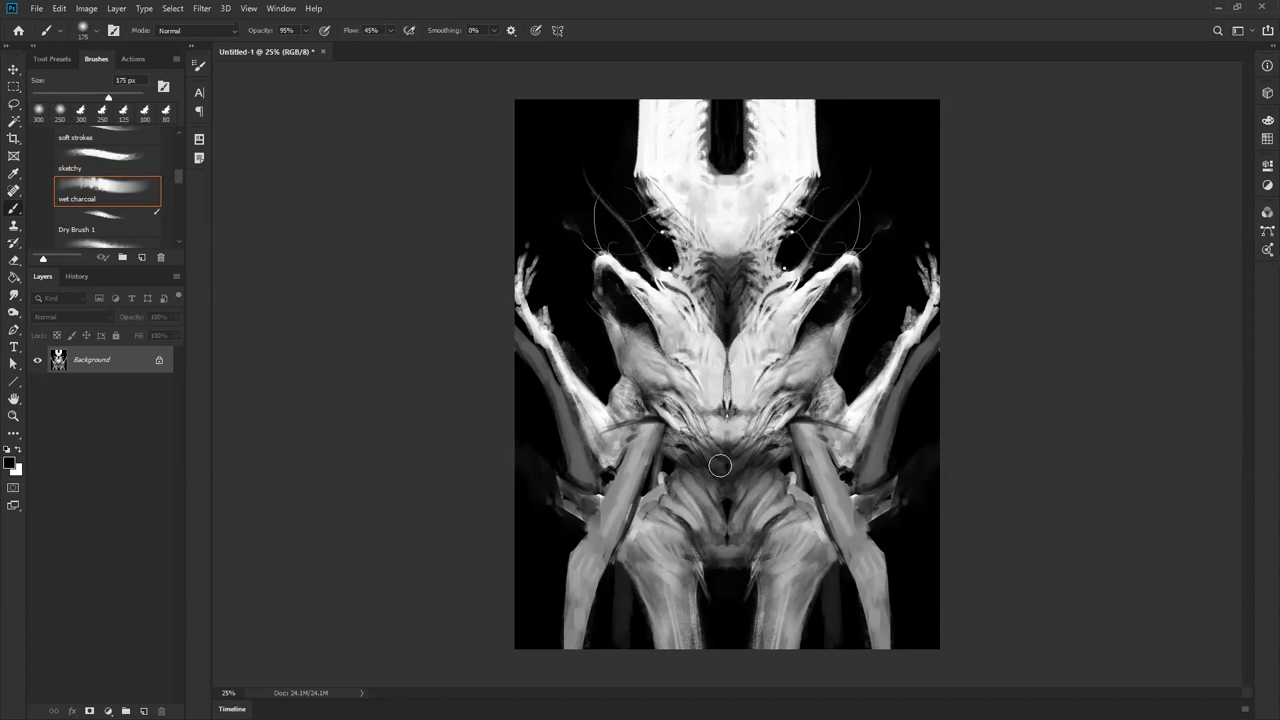
left_click_drag(697, 442, 650, 438)
key("[")
mouse_move(660, 378)
left_mouse_down()
mouse_move(623, 366)
mouse_move(619, 339)
mouse_move(662, 384)
mouse_move(650, 350)
mouse_move(629, 343)
mouse_move(686, 365)
mouse_move(674, 350)
mouse_move(726, 398)
mouse_move(690, 440)
left_mouse_up()
- Brighten the rounded shoulder joints with white and shade the abdomen and inner thighs with black at 150 px
key("x")
mouse_move(620, 413)
left_mouse_down()
mouse_move(612, 444)
mouse_move(626, 396)
mouse_move(711, 455)
mouse_move(677, 412)
left_mouse_up()
key("x")
mouse_move(685, 505)
left_mouse_down()
mouse_move(699, 533)
mouse_move(687, 531)
mouse_move(711, 548)
mouse_move(680, 546)
mouse_move(684, 605)
mouse_move(694, 586)
mouse_move(637, 601)
mouse_move(647, 656)
left_mouse_up()
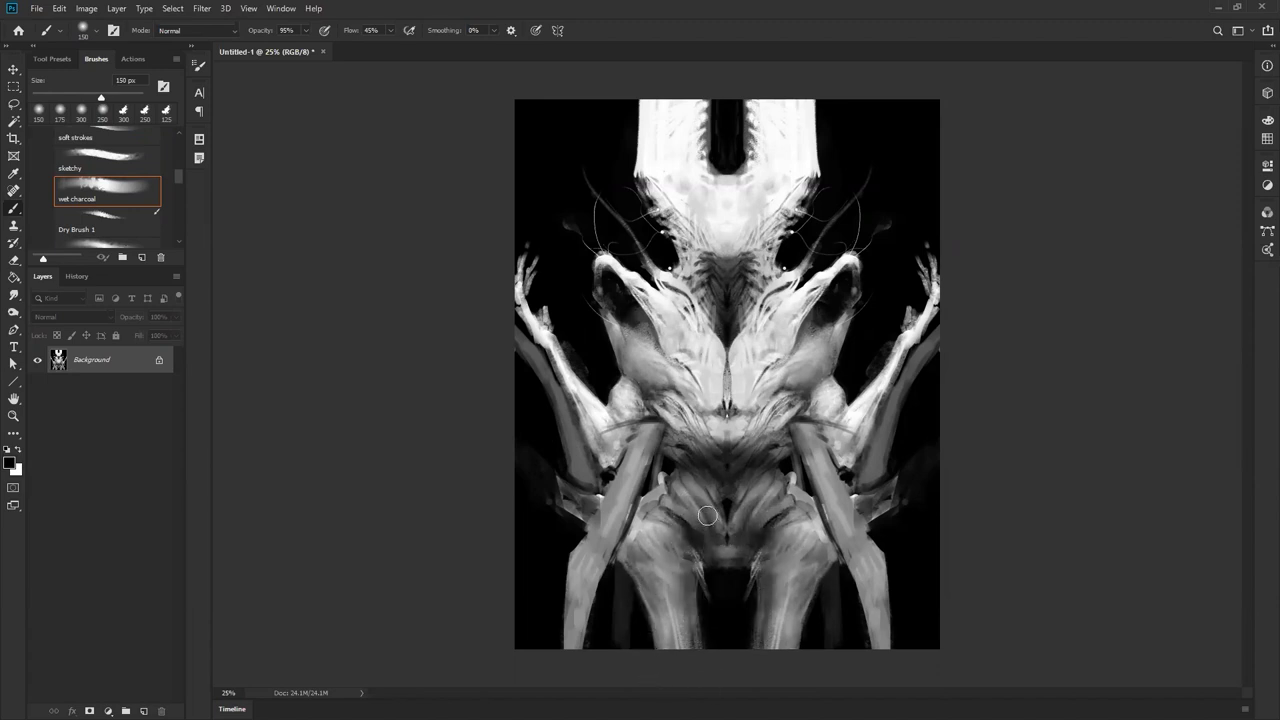
- Shade the raised arms down to the elbows with a 100 px brush, then blend in a sampled grey with smaller strokes
key("bracketleft")
key("bracketleft")
mouse_move(528, 268)
left_mouse_down()
mouse_move(535, 345)
mouse_move(556, 384)
mouse_move(620, 428)
mouse_move(600, 410)
mouse_move(635, 463)
left_mouse_up()
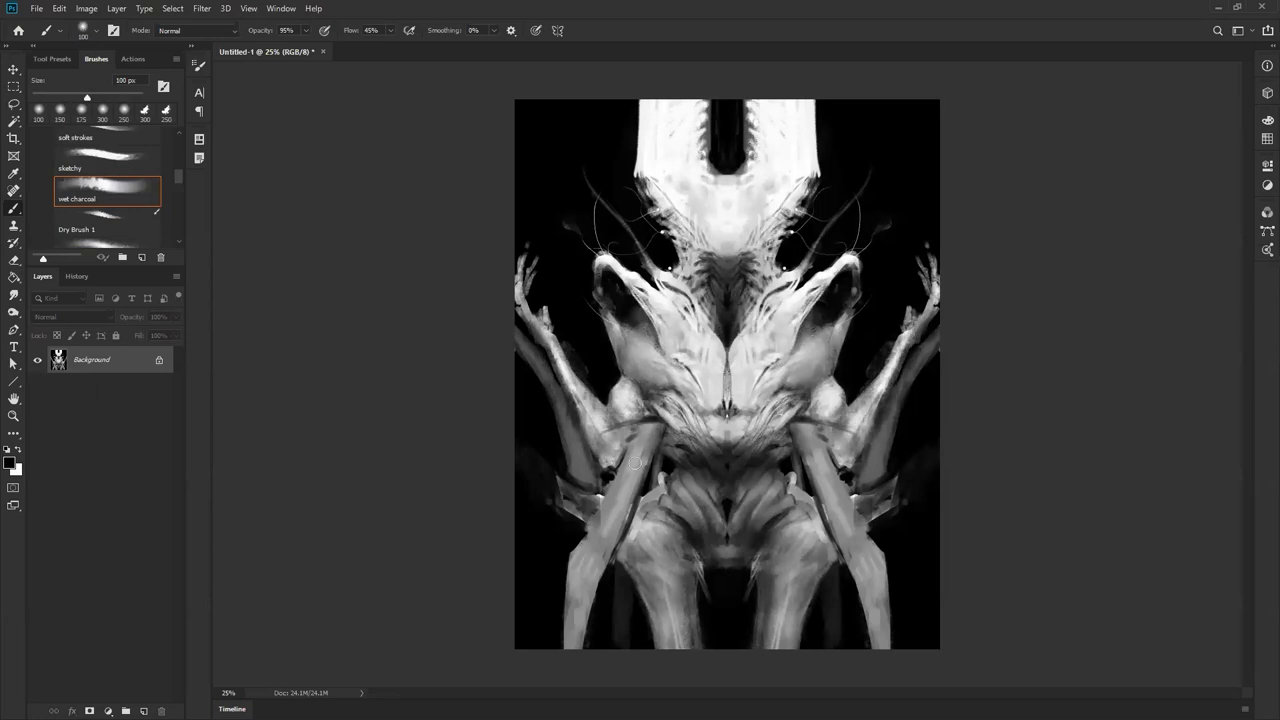
left_click(585, 405, "alt")
key("bracketleft")
key("bracketleft")
key("bracketleft")
key("bracketleft")
mouse_move(580, 415)
left_mouse_down()
mouse_move(567, 389)
mouse_move(601, 466)
mouse_move(572, 416)
left_mouse_up()
mouse_move(545, 369)
left_mouse_down()
mouse_move(617, 521)
mouse_move(643, 463)
mouse_move(586, 449)
mouse_move(591, 460)
mouse_move(569, 408)
left_mouse_up()
- Refine the elbows and the upper ends of the front limbs with fine textured strokes
key("bracketleft")
key("bracketleft")
key("bracketleft")
mouse_move(592, 459)
left_mouse_down()
mouse_move(608, 478)
mouse_move(650, 420)
mouse_move(623, 430)
mouse_move(617, 460)
left_mouse_up()
key("bracketleft")
mouse_move(653, 420)
left_mouse_down()
mouse_move(665, 426)
mouse_move(634, 421)
mouse_move(664, 430)
mouse_move(645, 425)
left_mouse_up()
- Reset the colours to black and white and darken the top and inner edges of the front limbs with black
key("d")
key("bracketleft")
key("bracketleft")
key("bracketleft")
key("bracketleft")
key("bracketright")
key("bracketright")
key("bracketright")
key("bracketright")
key("bracketright")
key("bracketright")
key("z")
left_click(680, 468, "alt")
left_click(700, 474, "alt")
left_click(718, 478, "alt")
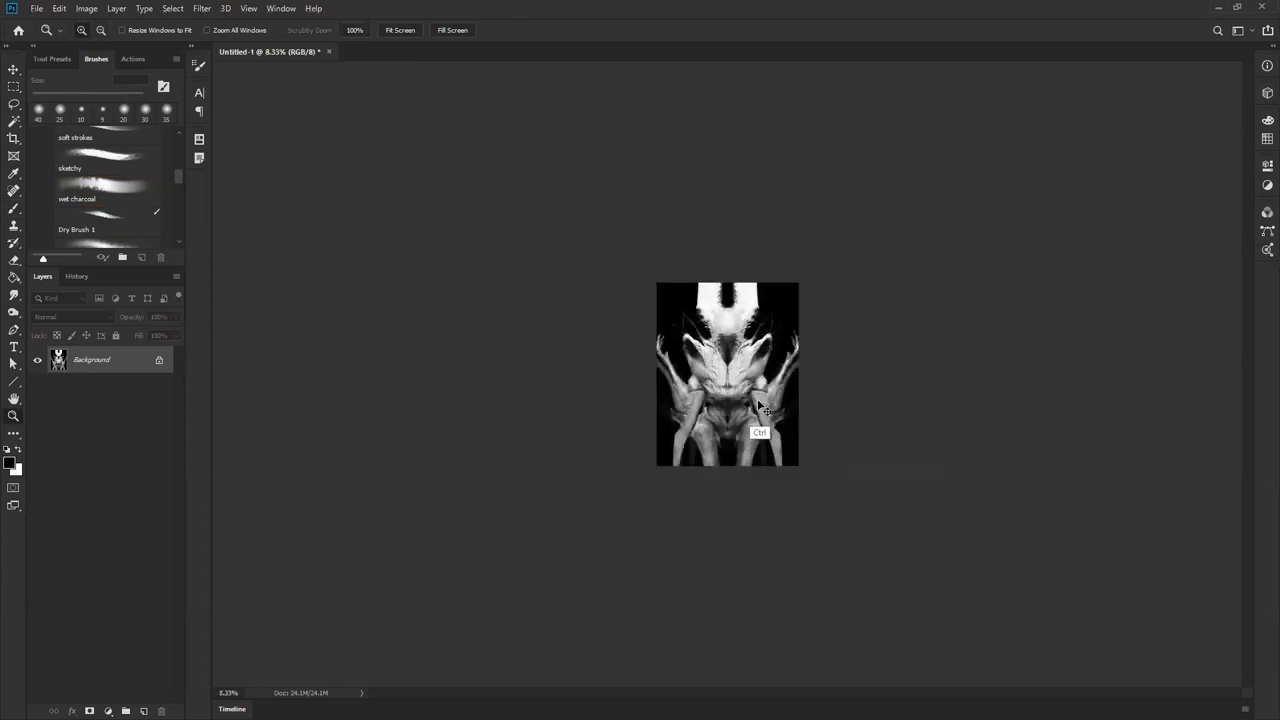
left_click(733, 414)
left_click(735, 414)
left_click(734, 414)
key("b")
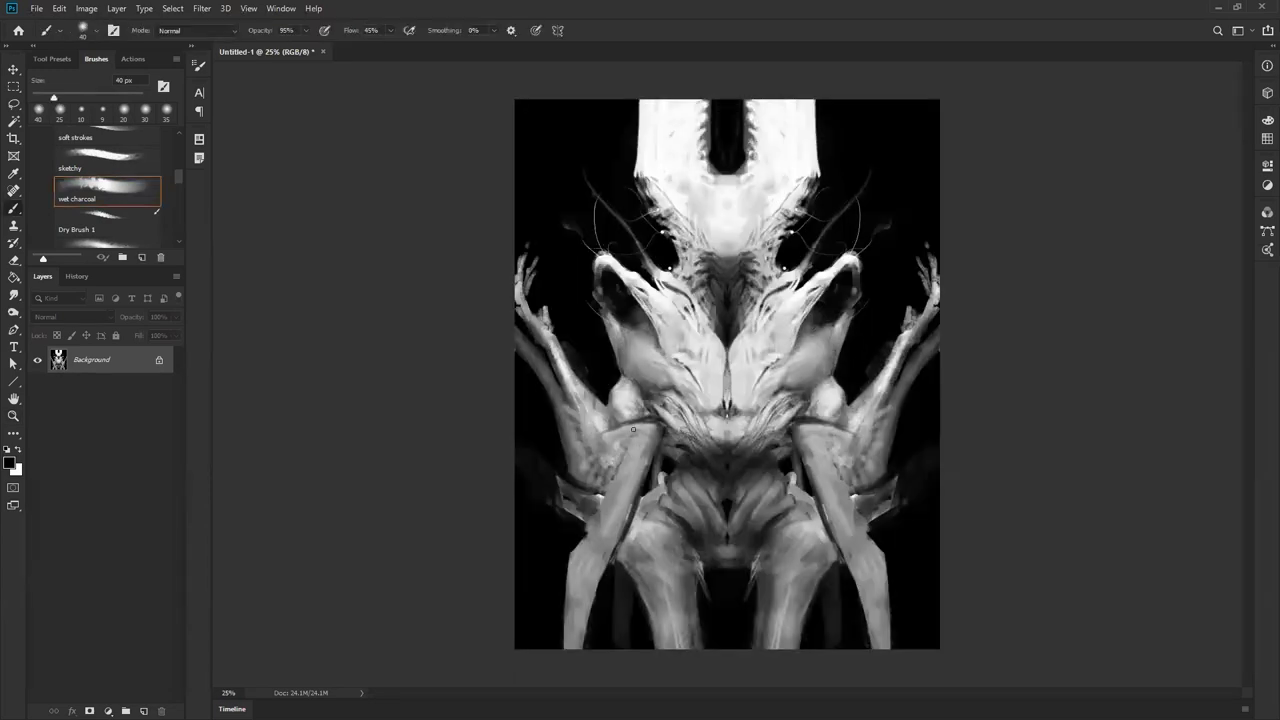
mouse_move(652, 428)
left_mouse_down()
mouse_move(624, 432)
mouse_move(642, 462)
mouse_move(652, 434)
mouse_move(655, 490)
mouse_move(676, 496)
mouse_move(660, 472)
mouse_move(622, 552)
mouse_move(638, 560)
left_mouse_up()
key("bracketright")
left_click(646, 420)
- Blend soft dark shading over the upper front limbs and the gaps beside the hips, varying the brush size
key("bracketright")
key("bracketright")
key("bracketright")
key("bracketright")
key("bracketright")
key("bracketright")
key("bracketright")
key("bracketright")
key("bracketright")
key("bracketright")
key("bracketright")
key("bracketright")
key("bracketleft")
key("bracketleft")
key("bracketleft")
key("bracketleft")
key("bracketleft")
key("bracketright")
key("bracketright")
key("bracketright")
key("bracketright")
key("bracketright")
key("bracketright")
key("bracketright")
key("bracketright")
key("z")
left_click(720, 474, "alt")
left_click(728, 471, "alt")
left_click(737, 469, "alt")
left_click(749, 444)
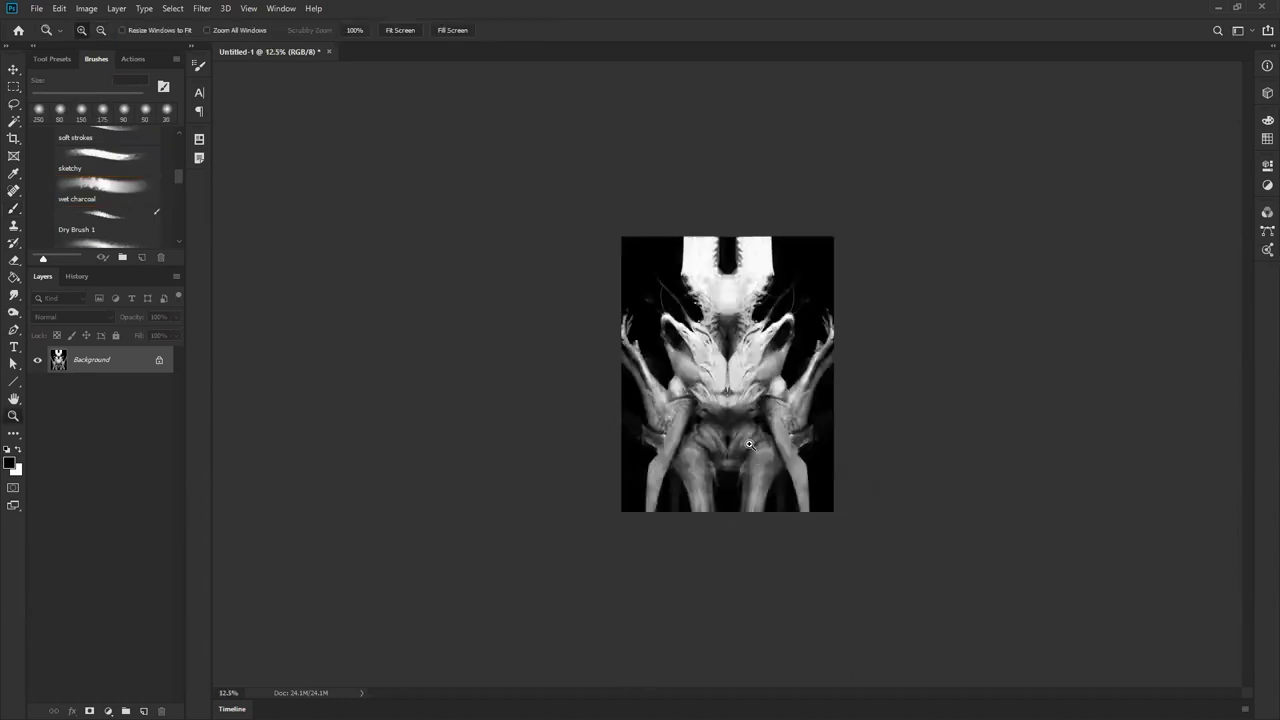
left_click(749, 444)
left_click(731, 457)
key("b")
key("x")
left_click_drag(650, 547, 642, 542)
key("bracketleft")
key("bracketleft")
key("bracketleft")
key("bracketleft")
key("bracketleft")
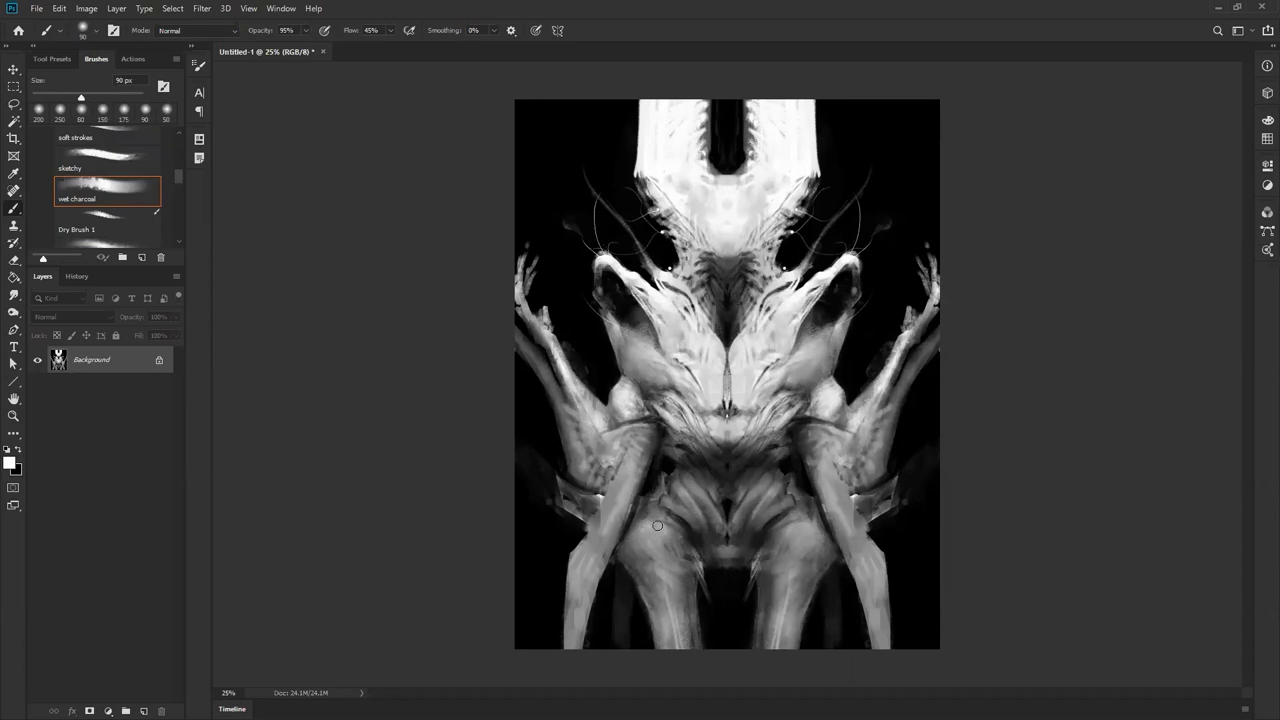
key("ctrl+z")
- Paint textured highlights on the hips and thighs with the sketchy brush and a light grey sampled from the torso, varying the brush size
left_click(103, 160)
left_click(709, 396, "alt")
key("bracketleft")
key("bracketleft")
key("bracketleft")
mouse_move(660, 536)
left_mouse_down()
mouse_move(661, 524)
mouse_move(649, 540)
mouse_move(674, 543)
mouse_move(646, 549)
mouse_move(678, 566)
mouse_move(640, 549)
mouse_move(660, 570)
mouse_move(641, 577)
mouse_move(680, 606)
mouse_move(675, 640)
mouse_move(690, 650)
mouse_move(684, 583)
left_mouse_up()
key("bracketleft")
key("bracketleft")
key("bracketleft")
key("bracketleft")
key("bracketleft")
key("bracketright")
key("bracketright")
key("bracketright")
key("bracketright")
key("bracketright")
key("bracketright")
key("bracketleft")
key("bracketleft")
key("bracketleft")
key("bracketleft")
key("bracketleft")
key("bracketleft")
key("bracketright")
key("bracketright")
key("bracketright")
key("bracketright")
key("bracketright")
key("bracketright")
key("bracketright")
key("bracketright")
key("bracketleft")
key("bracketleft")
key("bracketleft")
key("bracketleft")
key("bracketleft")
key("bracketleft")
key("bracketleft")
key("bracketleft")
key("bracketleft")
key("bracketleft")
key("bracketleft")
key("bracketleft")
key("bracketleft")
key("bracketleft")
- Add finer light strokes between the hips and the lower abdomen, reducing the sketchy brush to 35 px
mouse_move(672, 520)
left_mouse_down()
mouse_move(685, 545)
mouse_move(658, 508)
mouse_move(712, 545)
mouse_move(691, 497)
mouse_move(664, 492)
mouse_move(677, 496)
left_mouse_up()
key("bracketright")
key("bracketright")
key("bracketleft")
key("bracketleft")
key("bracketleft")
key("bracketleft")
key("bracketleft")
key("bracketleft")
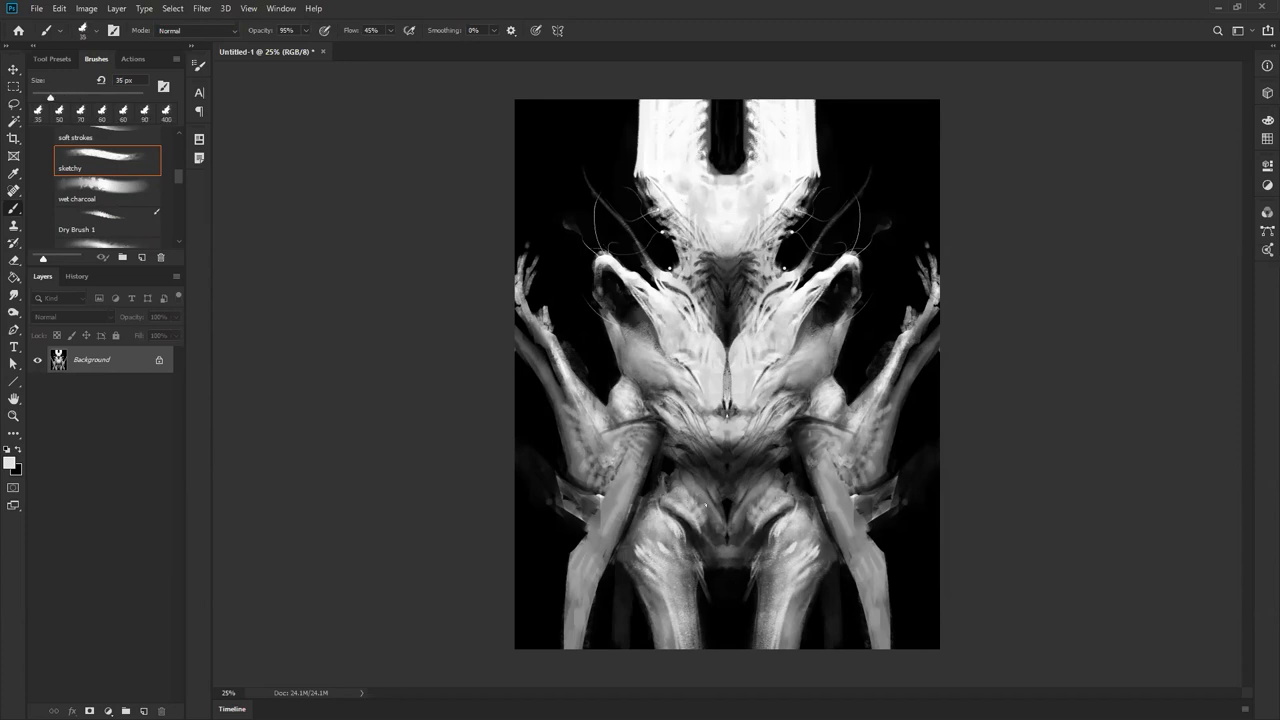
- Texture the lower sides and centre of the torso with the Dry Brush 1 preset at 70 px
key("z")
left_click(723, 545, "alt")
left_click(723, 545, "alt")
left_click(723, 545, "alt")
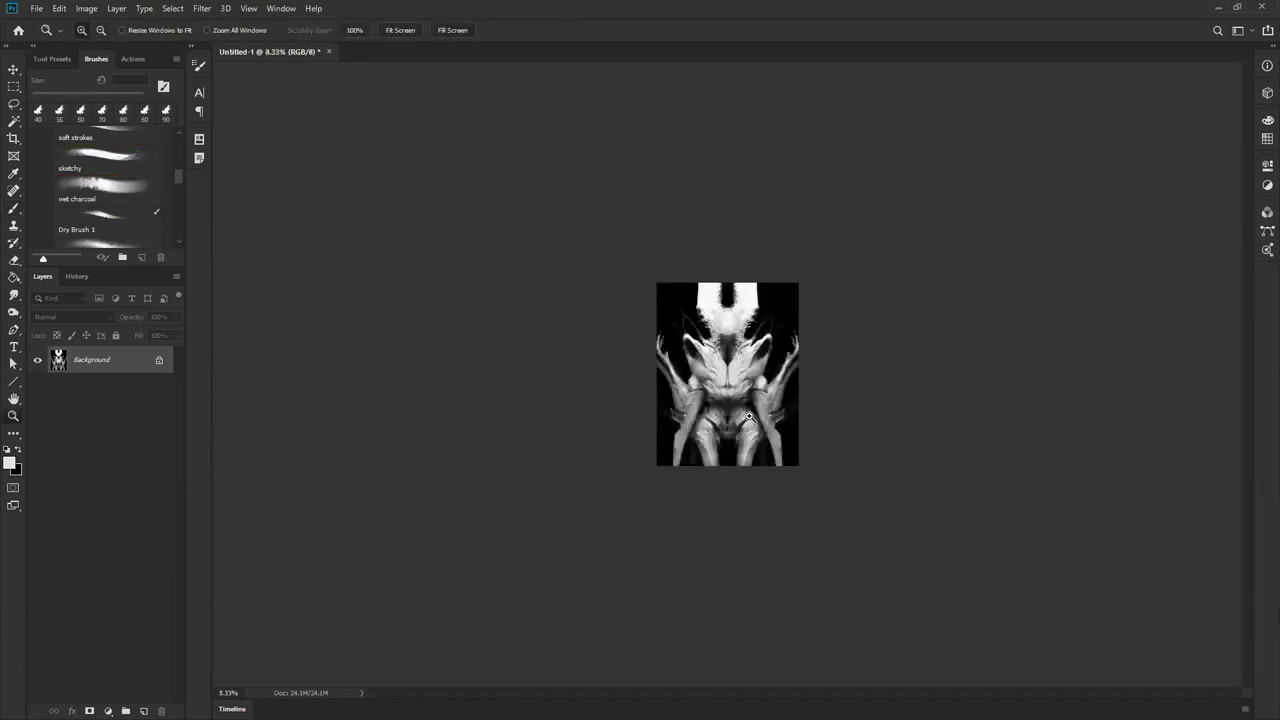
left_click(755, 405)
left_click(755, 405)
left_click(755, 405)
left_click(755, 405)
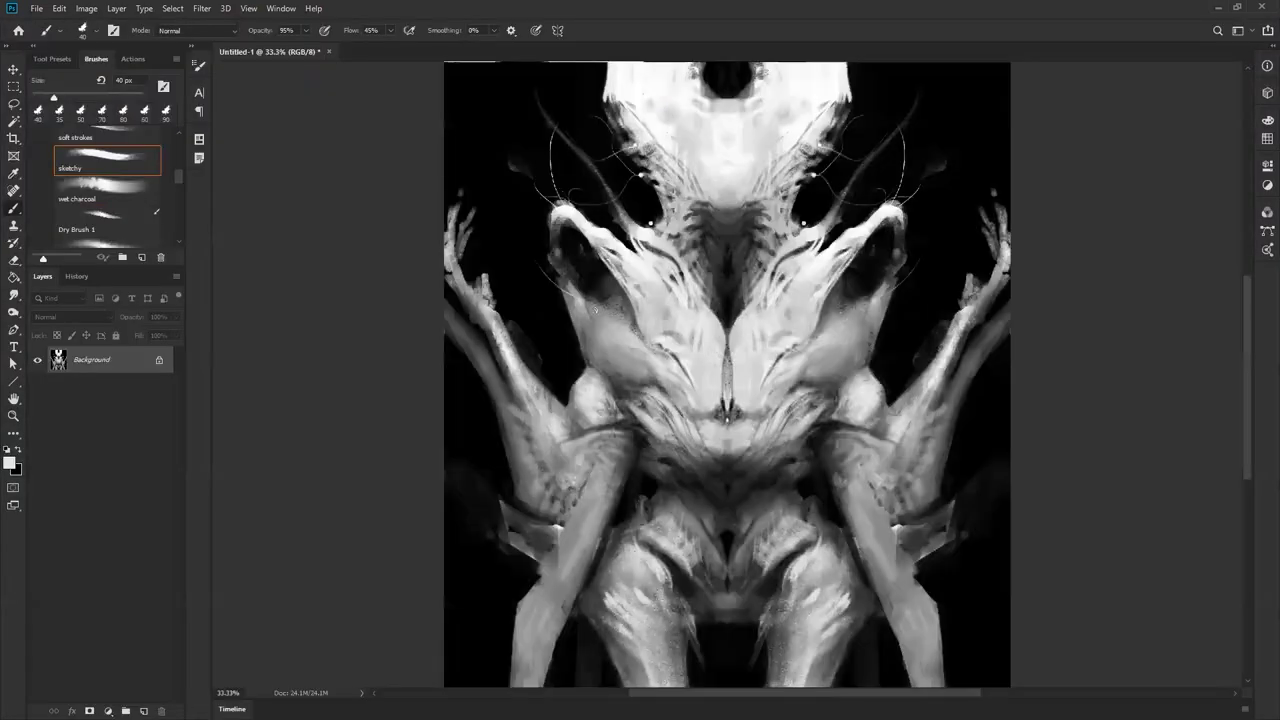
left_click(163, 226)
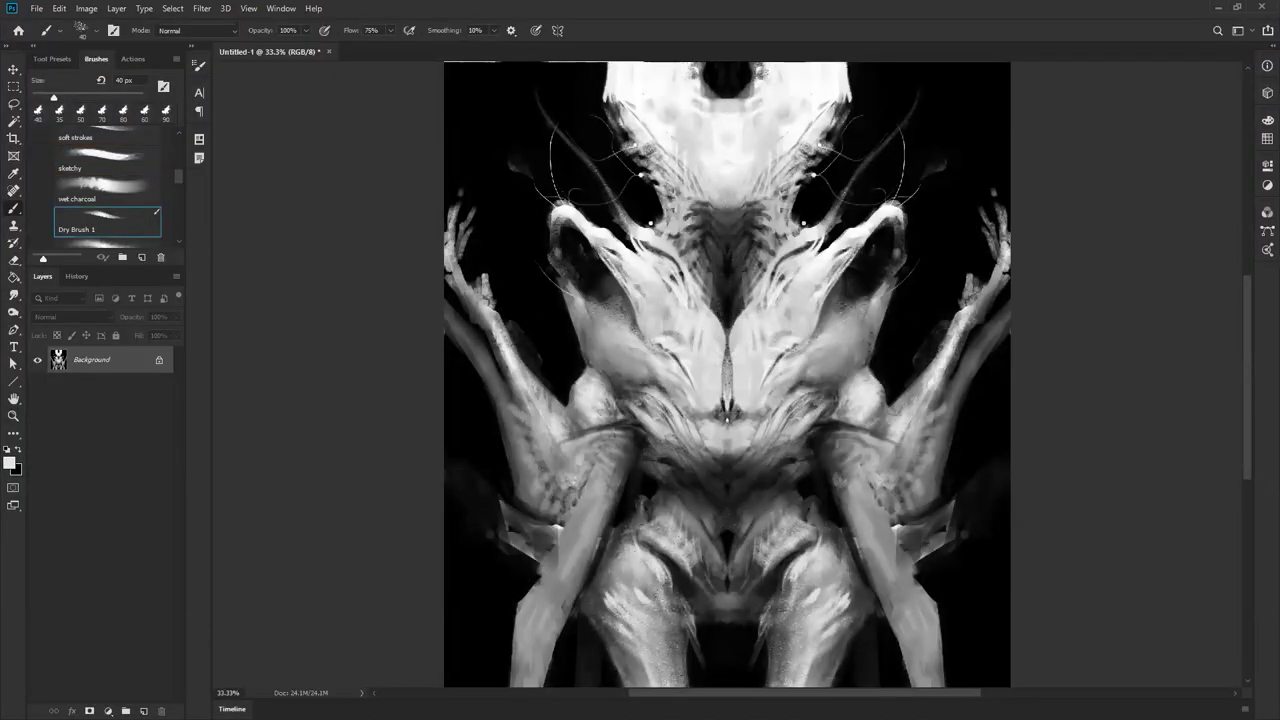
key("x")
key("bracketright")
key("bracketright")
key("bracketright")
key("x")
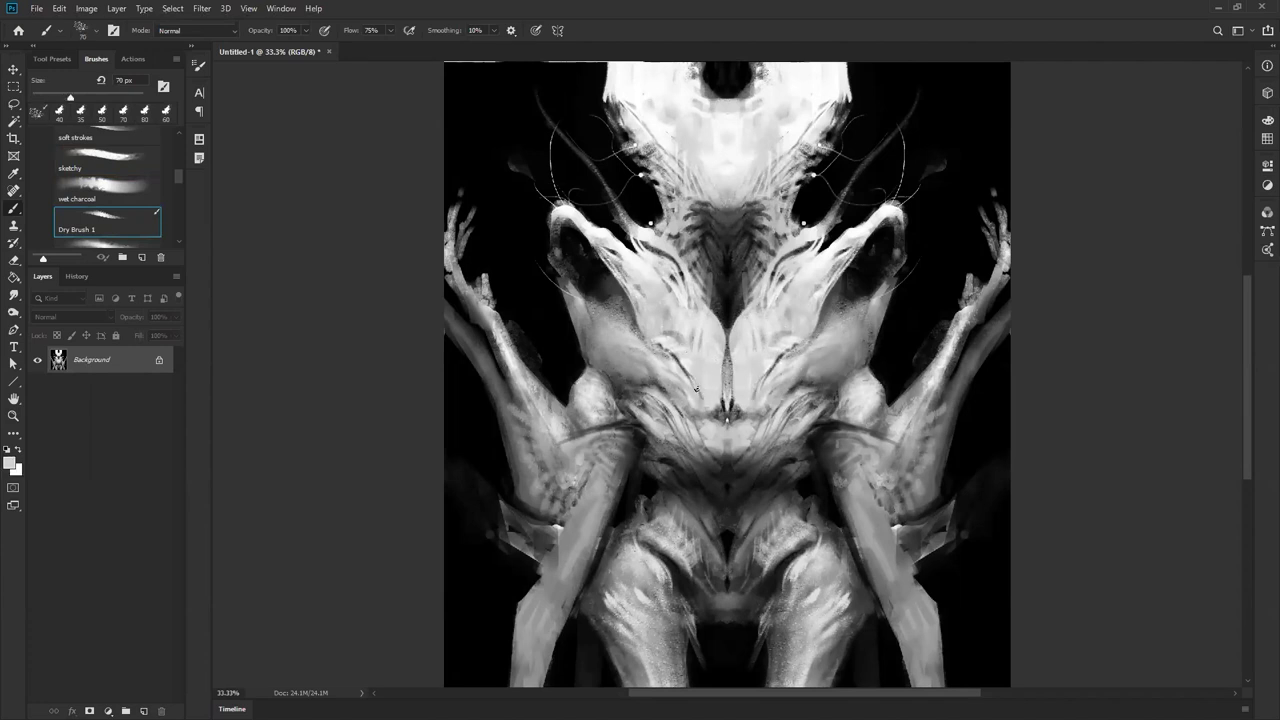
left_click(636, 367)
mouse_move(643, 381)
left_mouse_down()
mouse_move(689, 422)
mouse_move(709, 407)
mouse_move(721, 415)
mouse_move(726, 352)
left_mouse_up()
- Reset the colours to black and white and darken the central slit of the torso with black
key("d")
left_click_drag(726, 404, 728, 350)
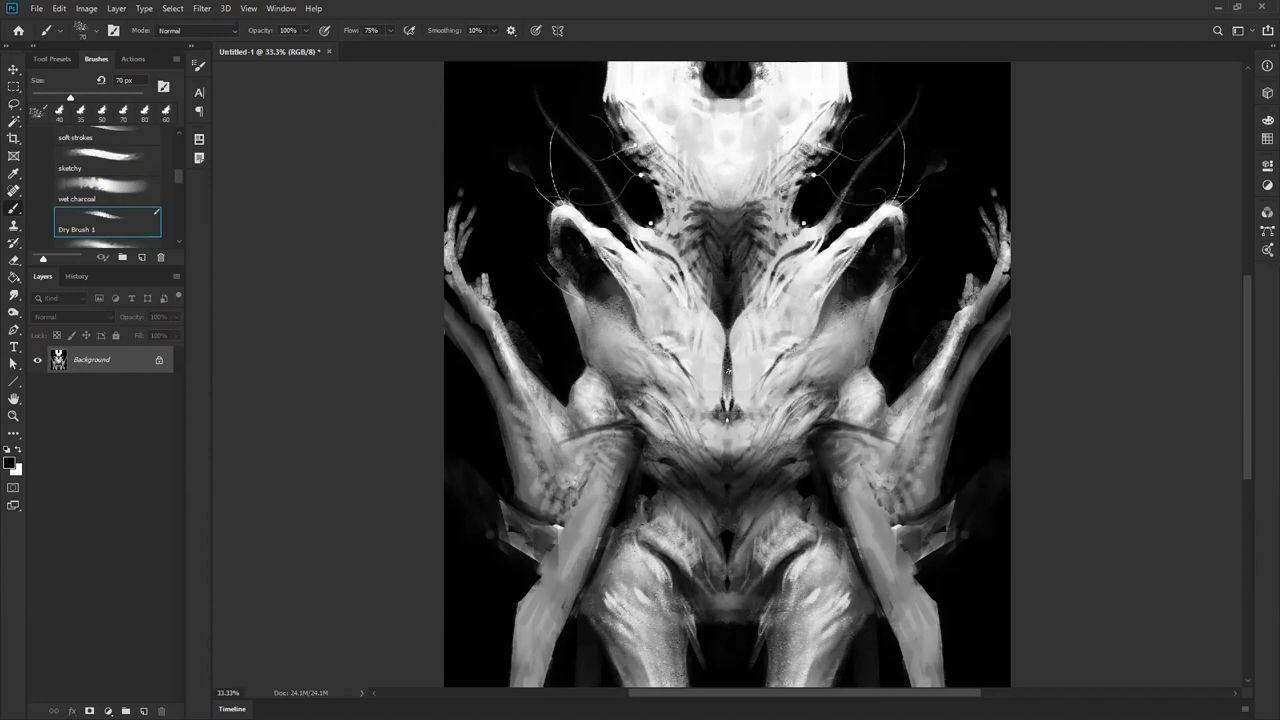
mouse_move(727, 410)
left_mouse_down()
mouse_move(725, 386)
mouse_move(724, 397)
left_mouse_up()
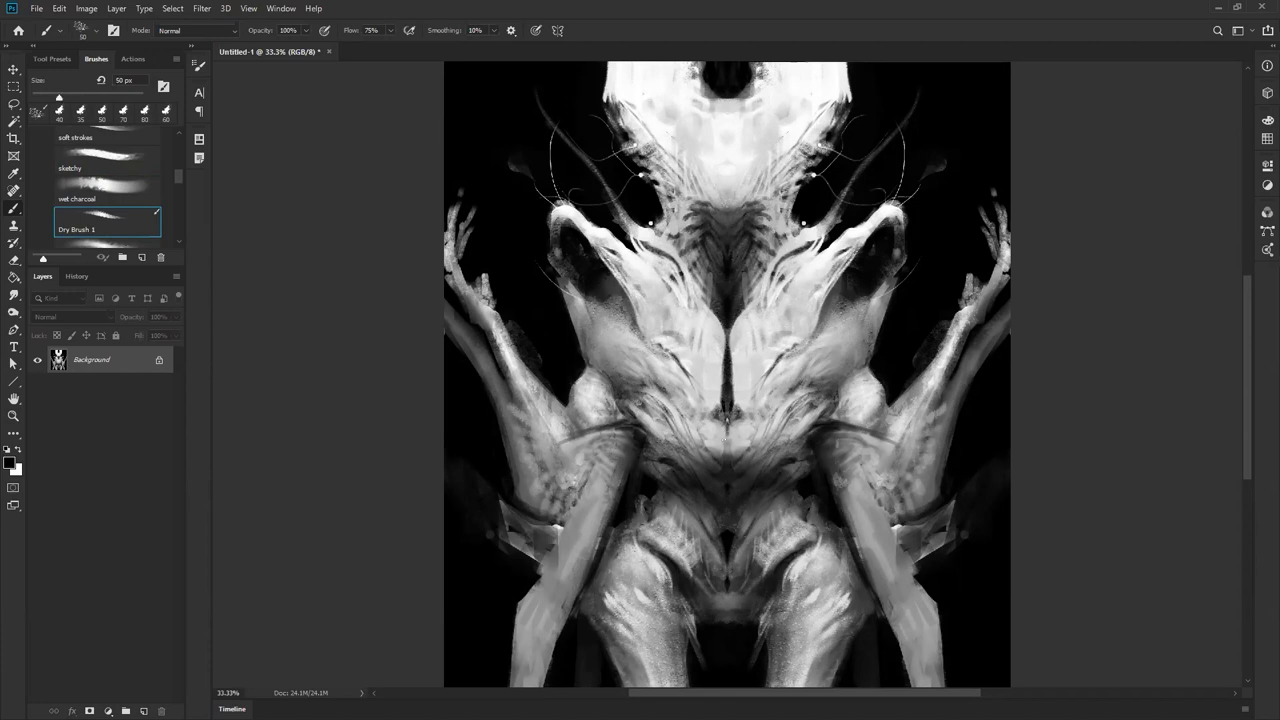
- Brighten the lower edge of the torso with a 60 px brush, alternating between white and black
key("x")
key("x")
key("bracketright")
key("bracketright")
key("bracketright")
key("bracketleft")
key("bracketleft")
key("x")
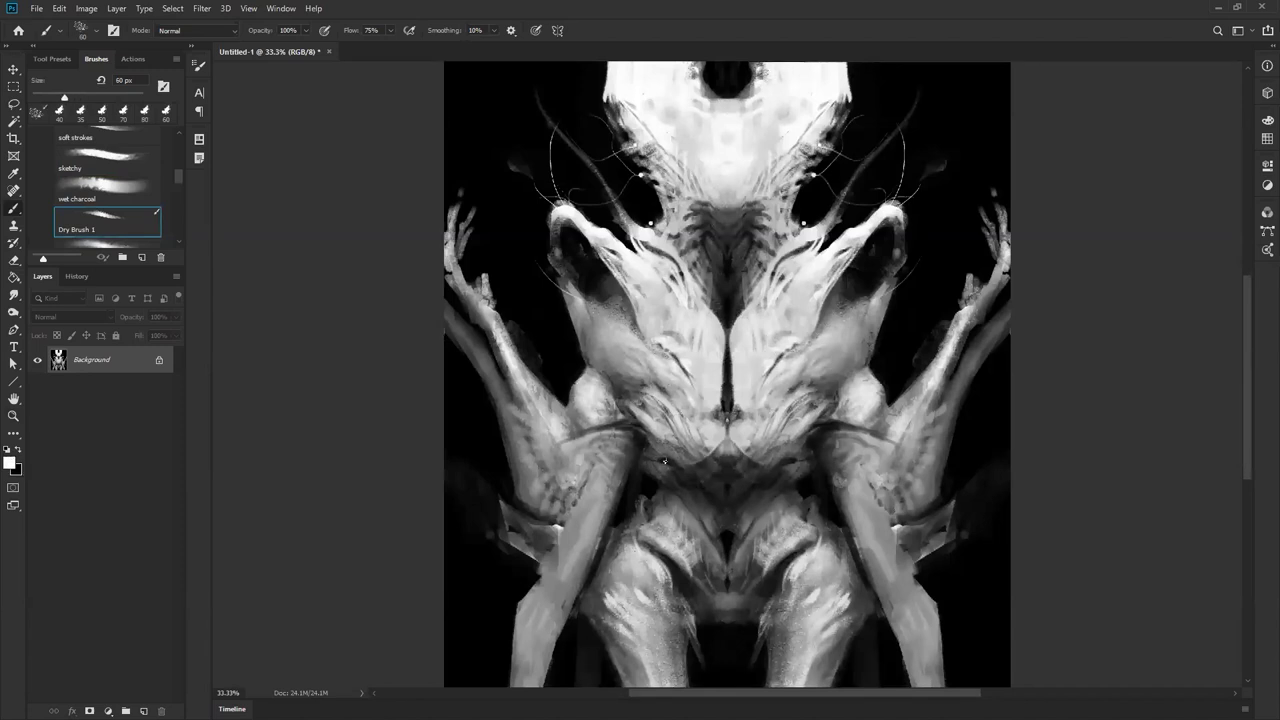
- Refine the folds along the torso's lower edge and sides with alternating black and white strokes
key("x")
key("x")
mouse_move(668, 458)
left_mouse_down()
mouse_move(688, 479)
mouse_move(660, 457)
left_mouse_up()
key("x")
left_click_drag(654, 444, 672, 452)
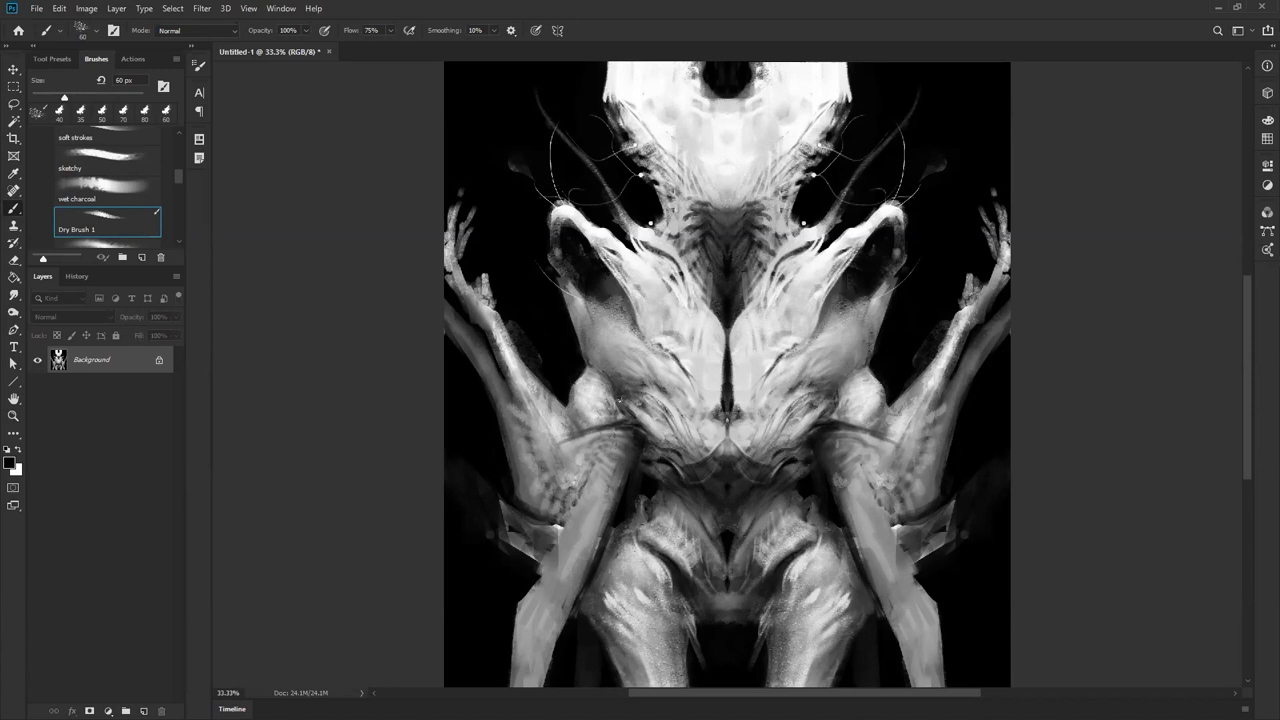
left_click_drag(625, 398, 620, 396)
- Texture the horned head with white sampled from it, starting with a 175 px brush and reducing it to 45 px
key("z")
left_click(686, 477, "alt")
left_click(686, 477, "alt")
left_click(686, 477, "alt")
left_click(686, 477, "alt")
left_click(710, 474)
left_click(710, 474)
left_click(720, 458)
left_click(720, 458)
left_click_drag(718, 240, 661, 400)
key("b")
left_click(660, 304, "alt")
key("bracketright")
key("bracketright")
key("bracketright")
key("bracketright")
key("bracketright")
key("bracketright")
key("bracketright")
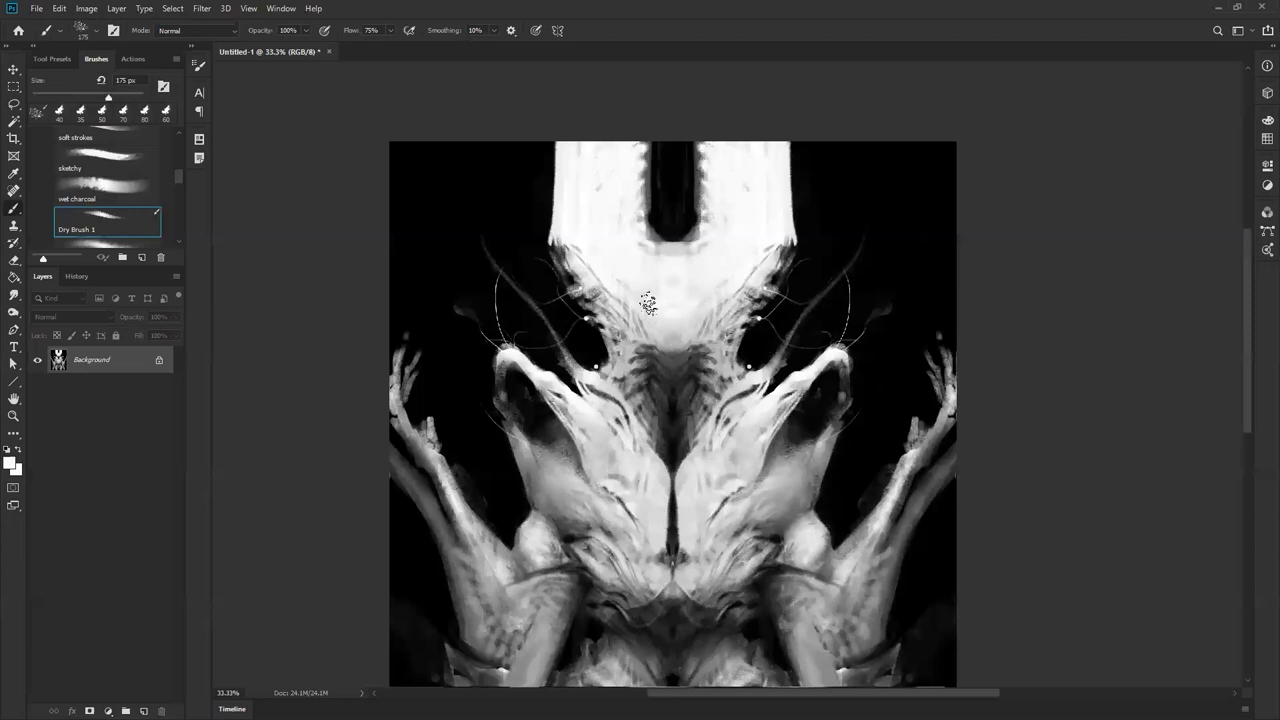
key("bracketleft")
key("bracketleft")
key("bracketleft")
key("bracketleft")
key("bracketleft")
key("bracketleft")
key("bracketleft")
key("bracketleft")
key("bracketleft")
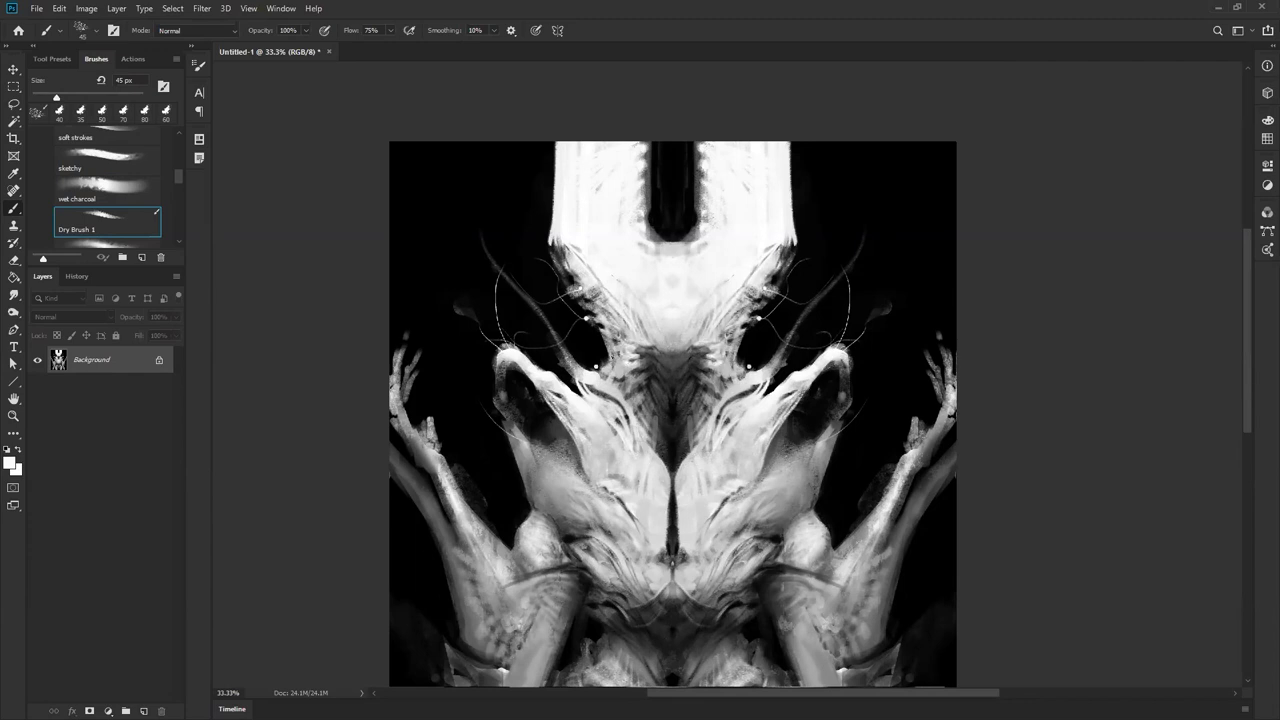
- Highlight the sides of the neck and paint thin curved white hairs along the head's outer edges with a 20 px brush
left_click_drag(716, 380, 723, 384)
left_click_drag(624, 380, 612, 368)
key("bracketleft")
key("bracketleft")
key("bracketleft")
mouse_move(580, 318)
left_mouse_down()
mouse_move(535, 270)
mouse_move(544, 263)
mouse_move(488, 299)
mouse_move(572, 289)
mouse_move(538, 186)
mouse_move(545, 217)
mouse_move(520, 209)
mouse_move(551, 178)
mouse_move(563, 206)
mouse_move(548, 168)
left_mouse_up()
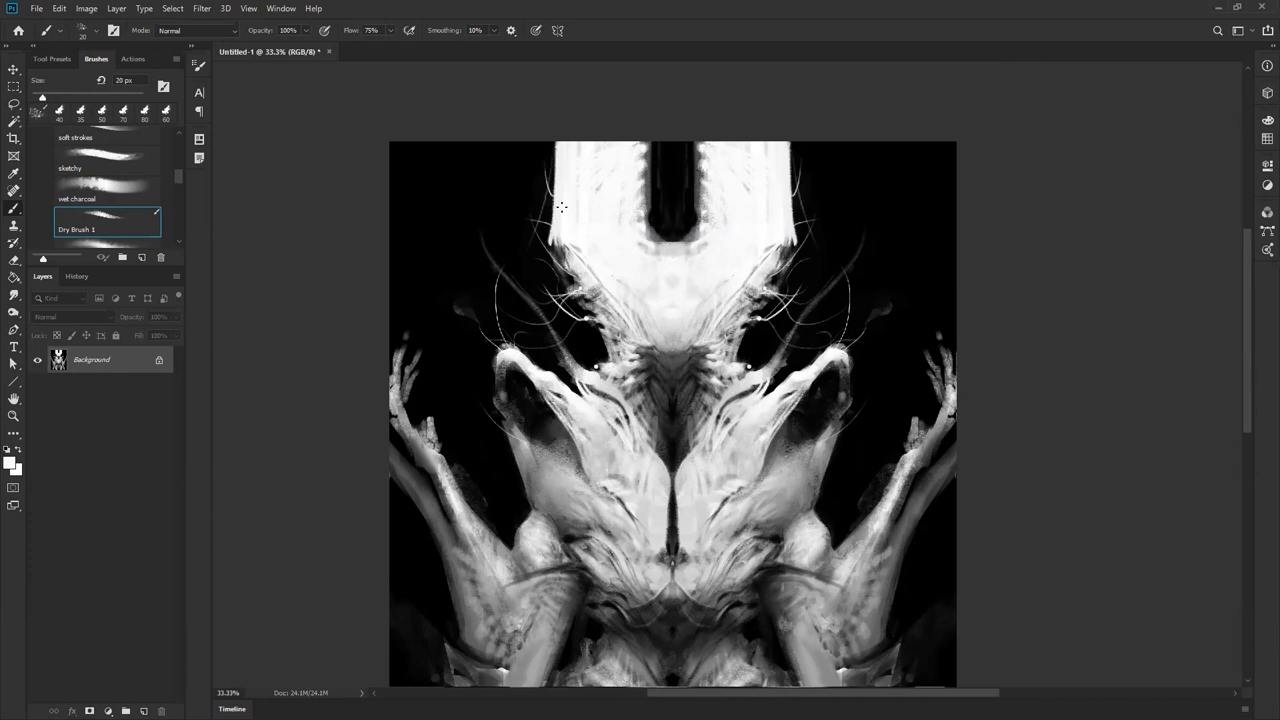
left_click_drag(561, 207, 573, 324)
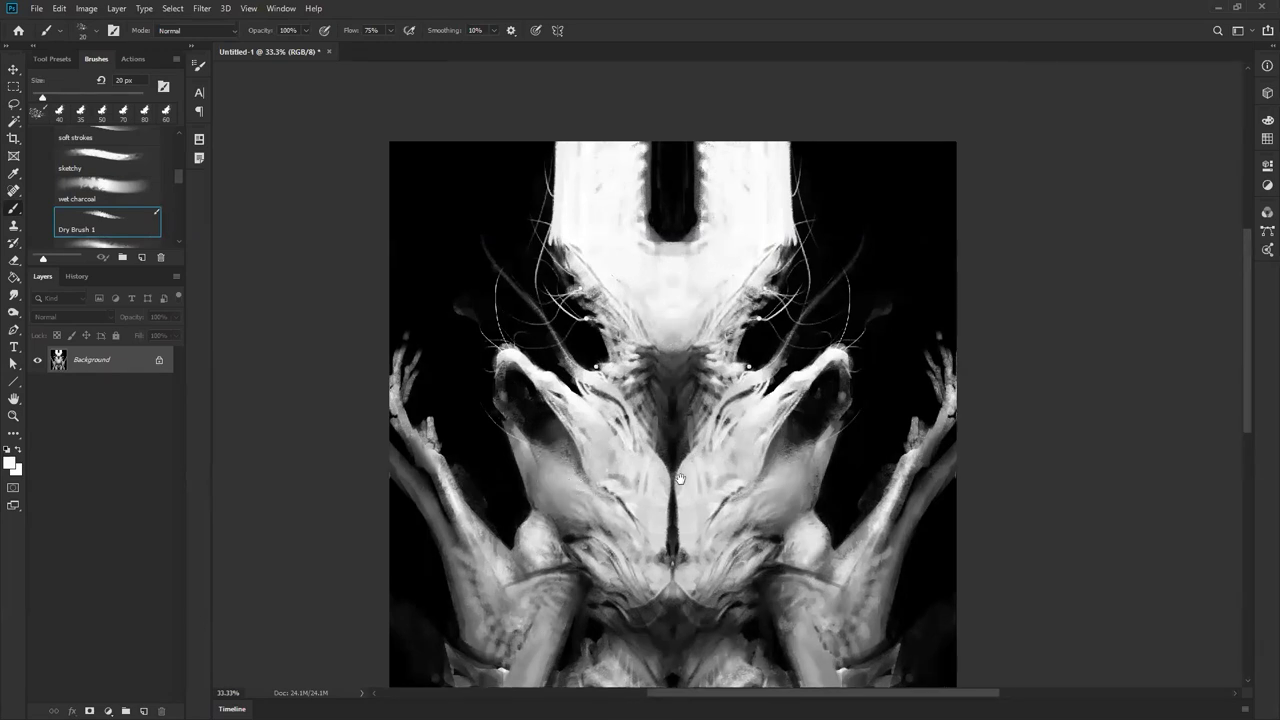
- Paint curved wrinkles across the neck with a 90 px brush and set the colours to white over black
left_click_drag(721, 352, 718, 272)
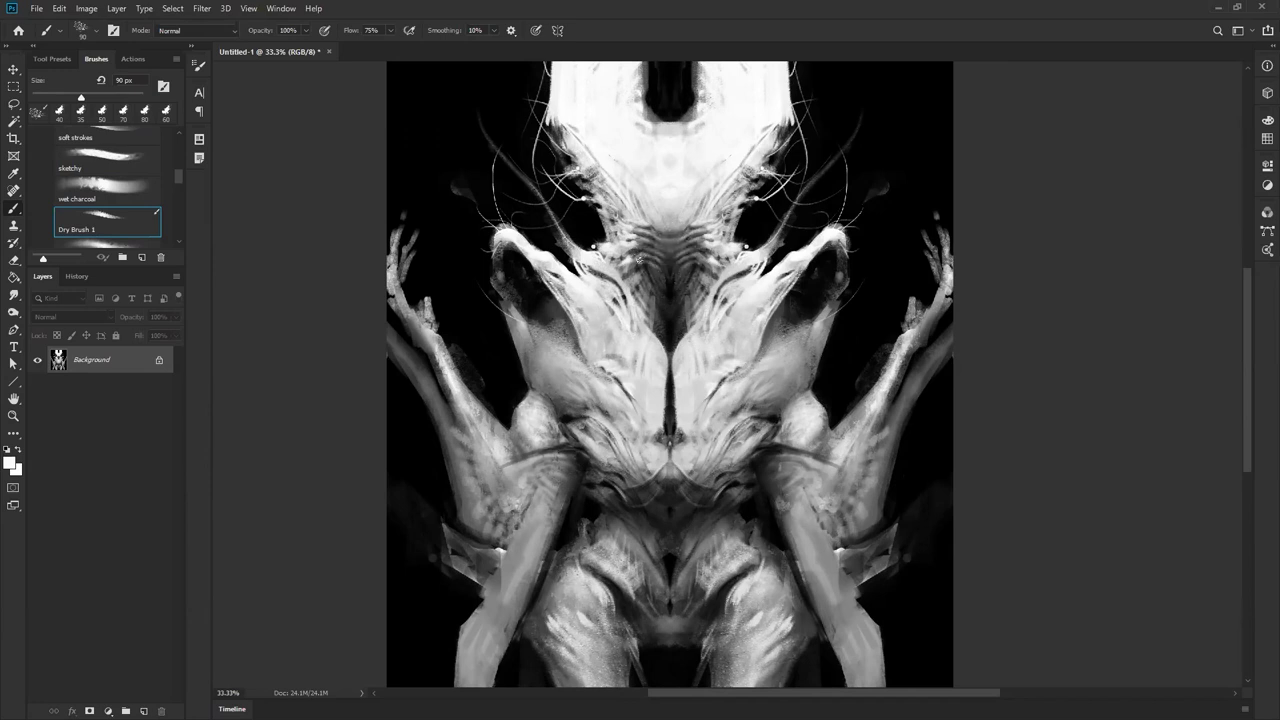
key("z")
left_click(691, 366, "alt")
left_click(691, 366, "alt")
left_click(691, 366, "alt")
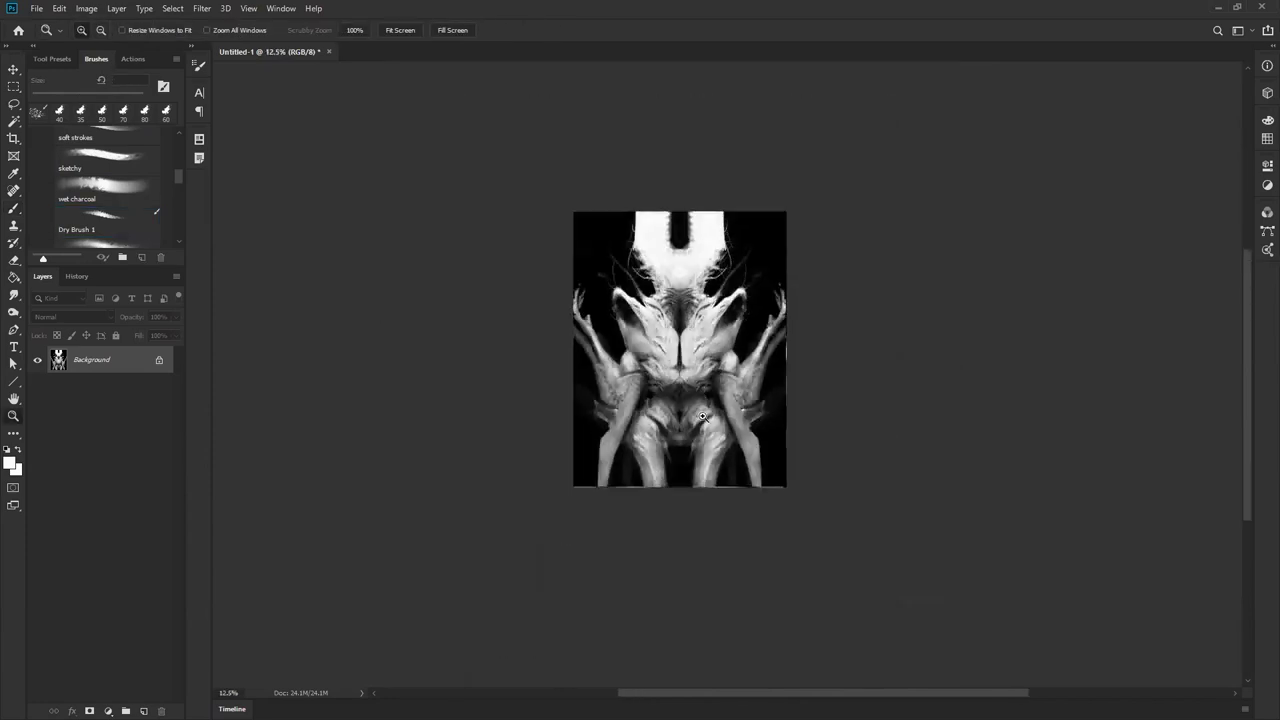
left_click(692, 346)
left_click(686, 290)
left_click(683, 263)
left_click(711, 255)
key("b")
key("d")
key("x")
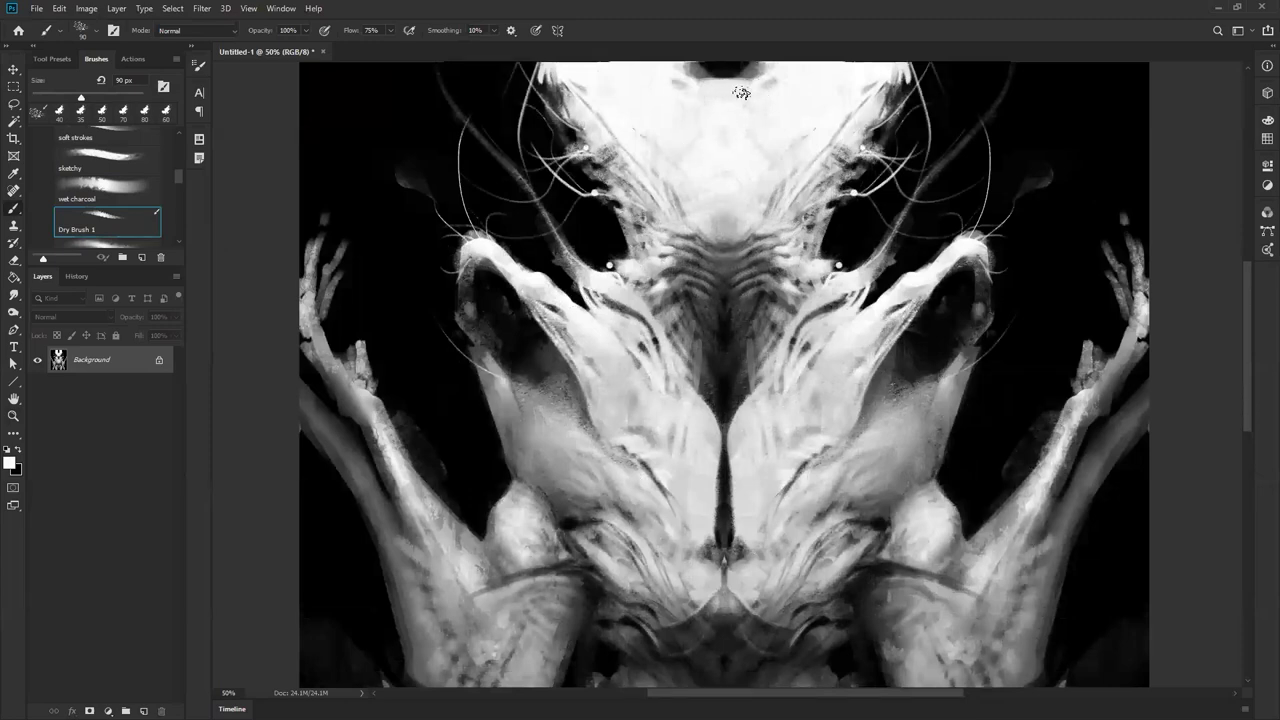
- Paint textured folds across the torso's outer flanks below the shoulder hollows with an enlarged Dry Brush 1
key("z")
key("ctrl+minus")
key("ctrl+minus")
key("ctrl+minus")
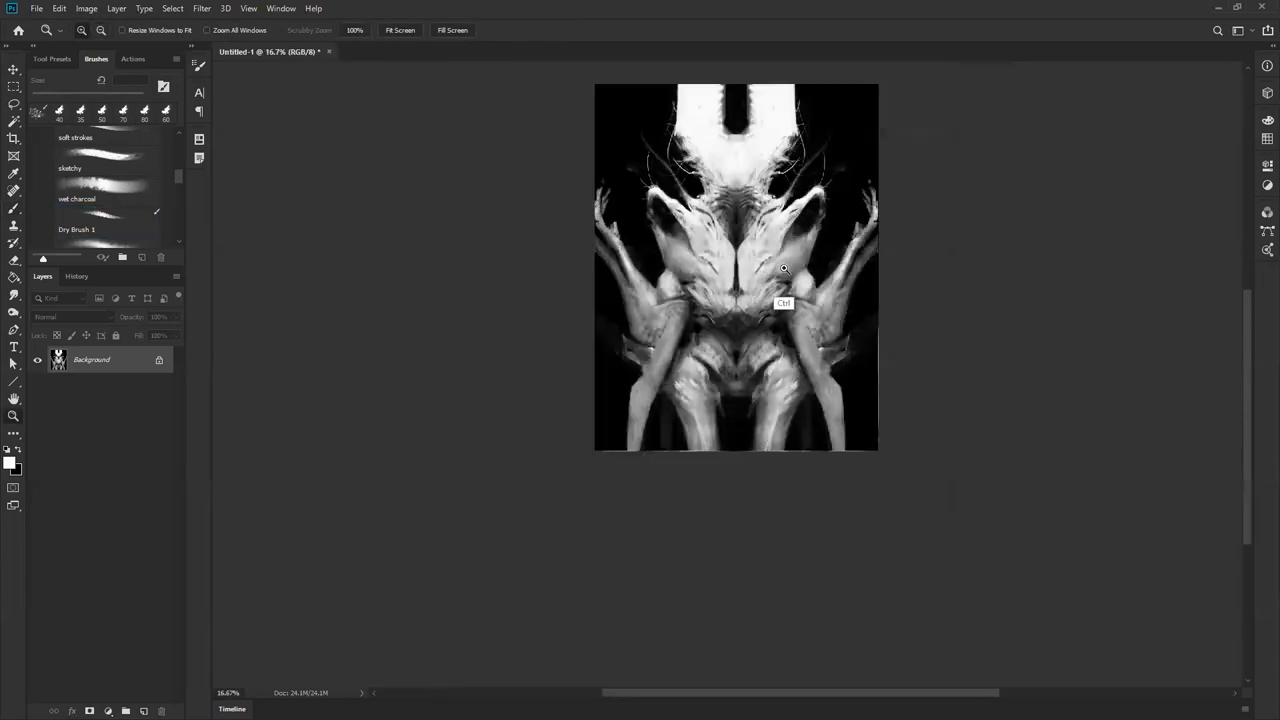
left_click_drag(746, 293, 704, 314)
left_click(697, 308)
left_click(698, 329)
left_click_drag(640, 425, 568, 390)
key("b")
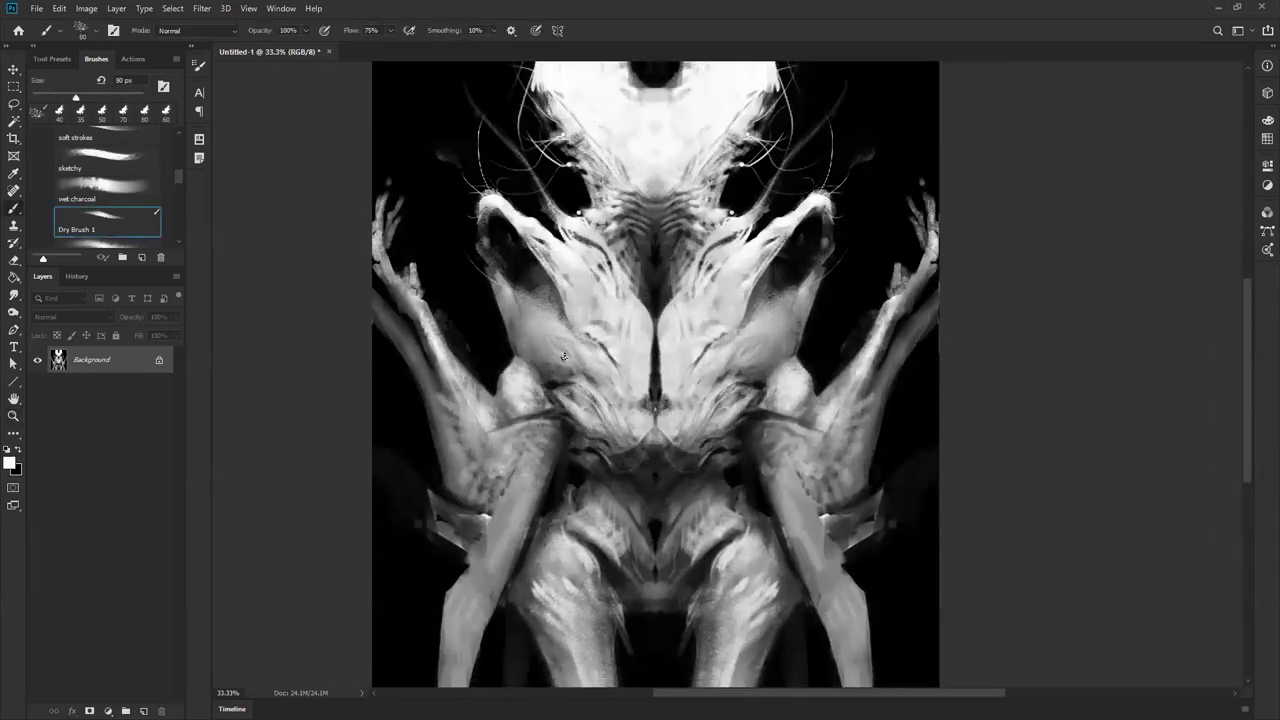
key("]")
key("]")
key("]")
key("]")
mouse_move(532, 324)
left_mouse_down()
mouse_move(570, 359)
mouse_move(528, 330)
mouse_move(564, 372)
mouse_move(571, 409)
mouse_move(526, 348)
mouse_move(567, 372)
left_mouse_up()
- Sample light grey from the torso's flank and texture the area below the shoulder hollows with a 175 px brush
key("ctrl")
key("z")
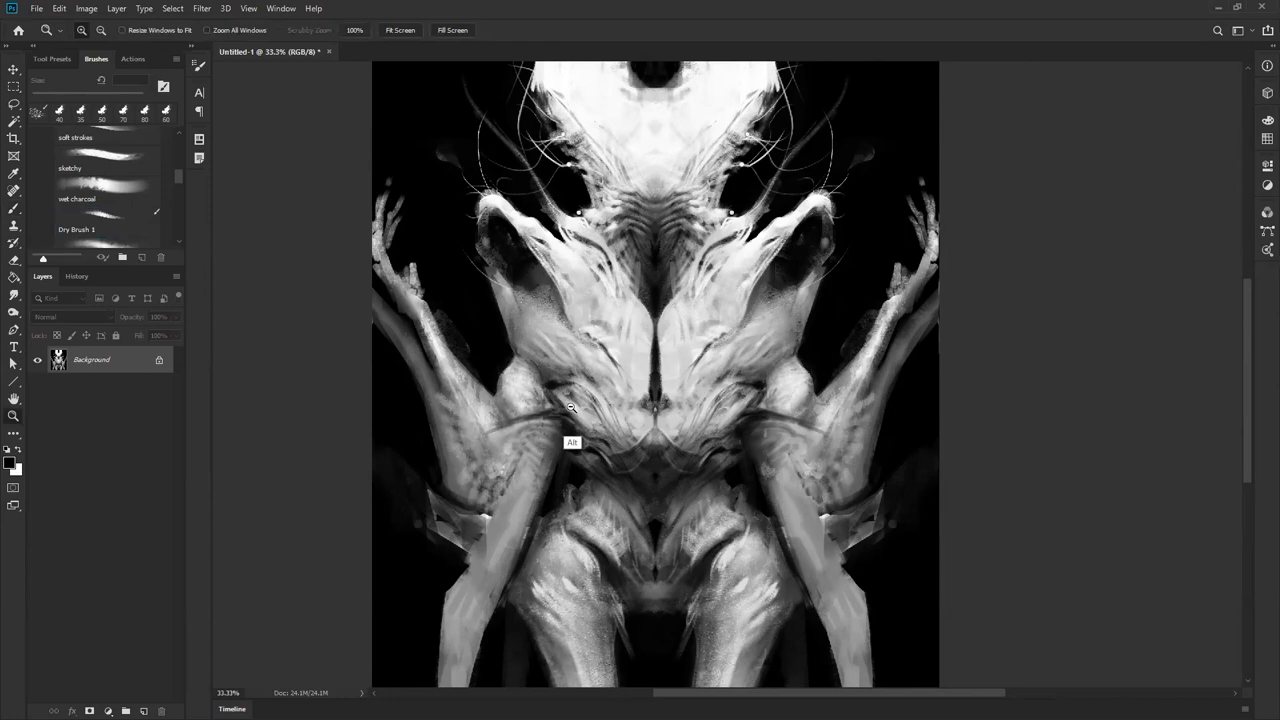
left_click(569, 441, "alt")
left_click(569, 441, "alt")
left_click(604, 389)
left_click(615, 382)
key("b")
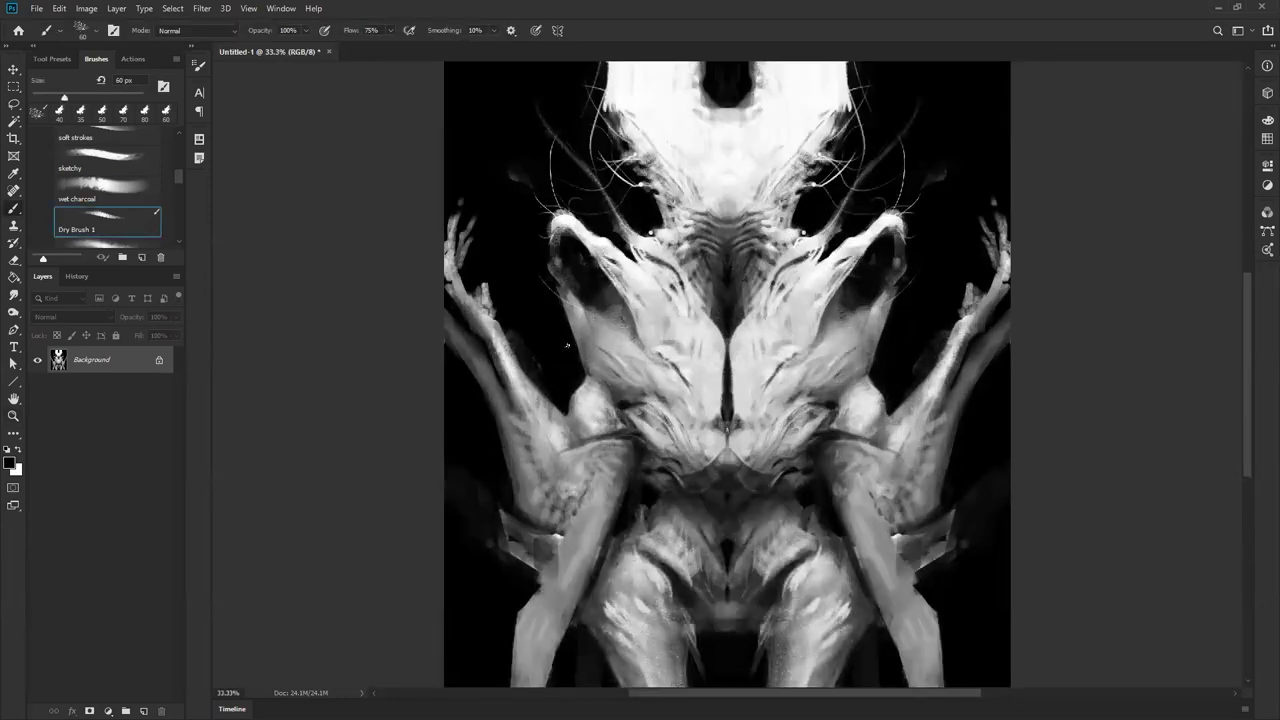
left_click(612, 380, "alt")
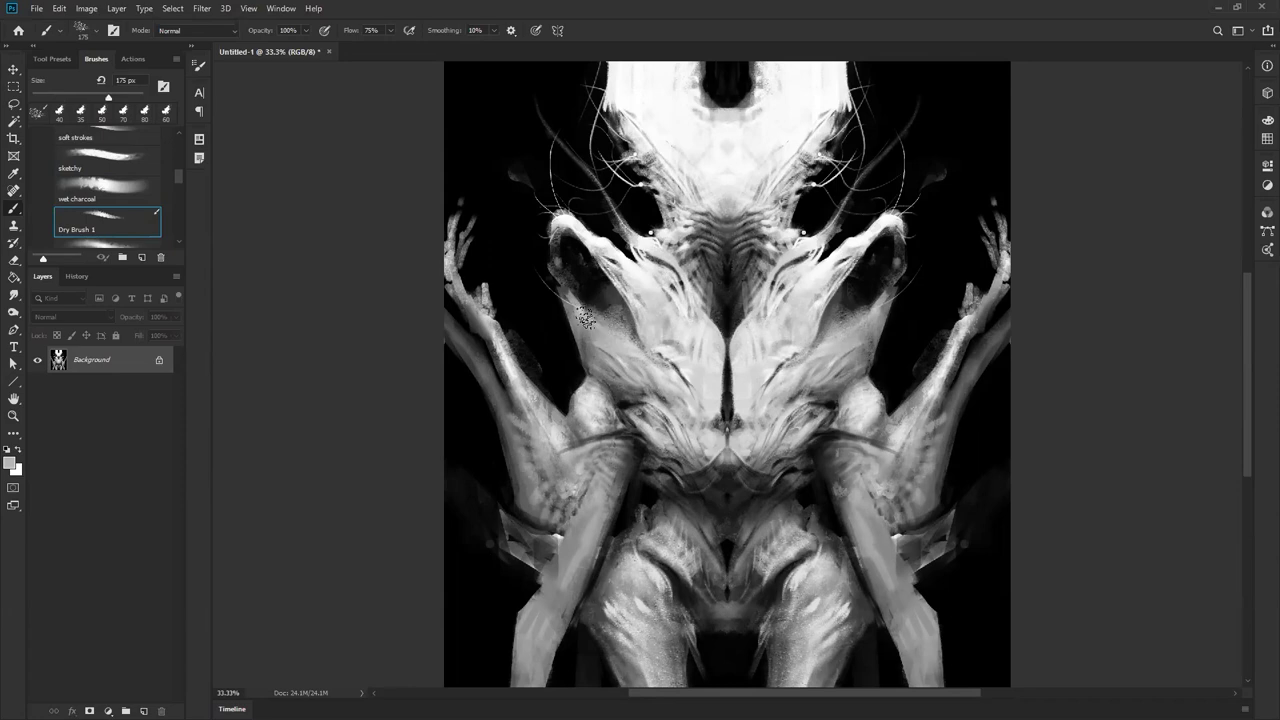
- Refine the raised arms with light grey sampled from them and clean the adjacent background with sampled black, using a 90 px brush
key("z")
left_click(663, 389, "alt")
left_click(666, 388, "alt")
left_click(672, 386, "alt")
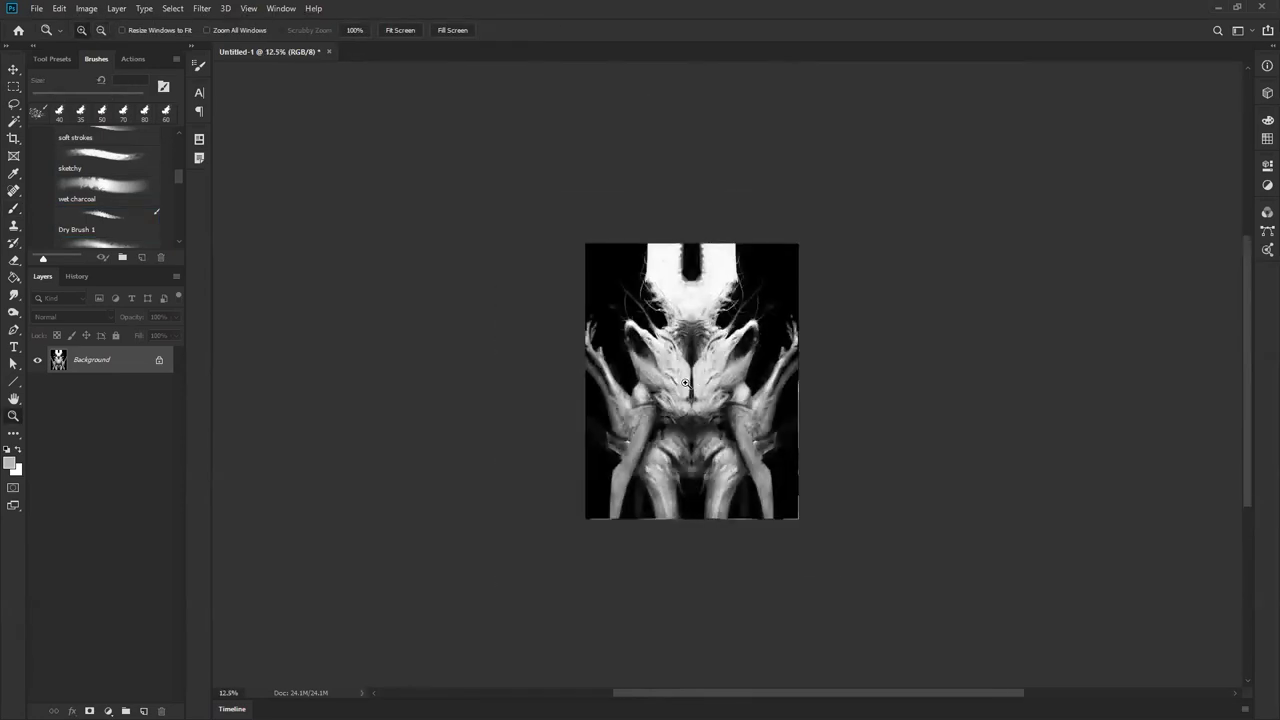
left_click(732, 390)
left_click(706, 389)
left_click(664, 388)
key("b")
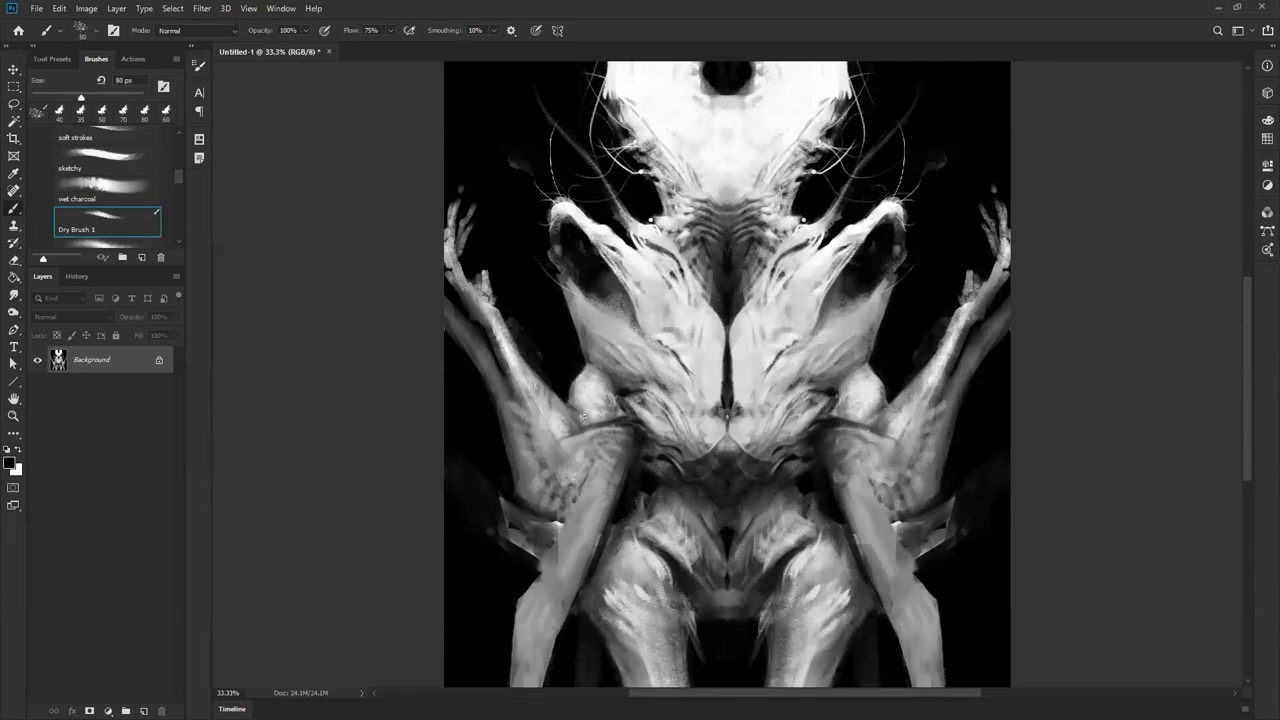
left_click(553, 401, "alt")
left_click(560, 422, "alt")
mouse_move(538, 391)
left_mouse_down()
mouse_move(564, 414)
mouse_move(549, 394)
left_mouse_up()
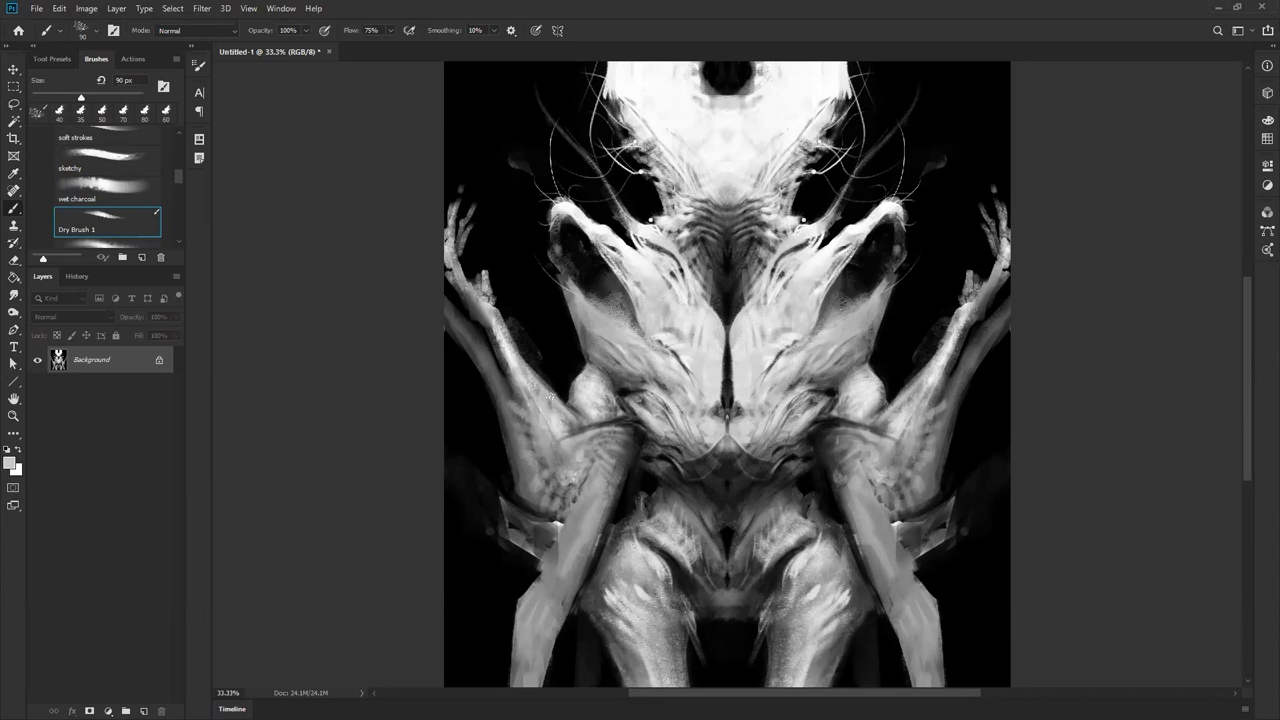
left_click(552, 349, "alt")
mouse_move(519, 334)
left_mouse_down()
mouse_move(506, 306)
mouse_move(546, 374)
mouse_move(524, 348)
left_mouse_up()
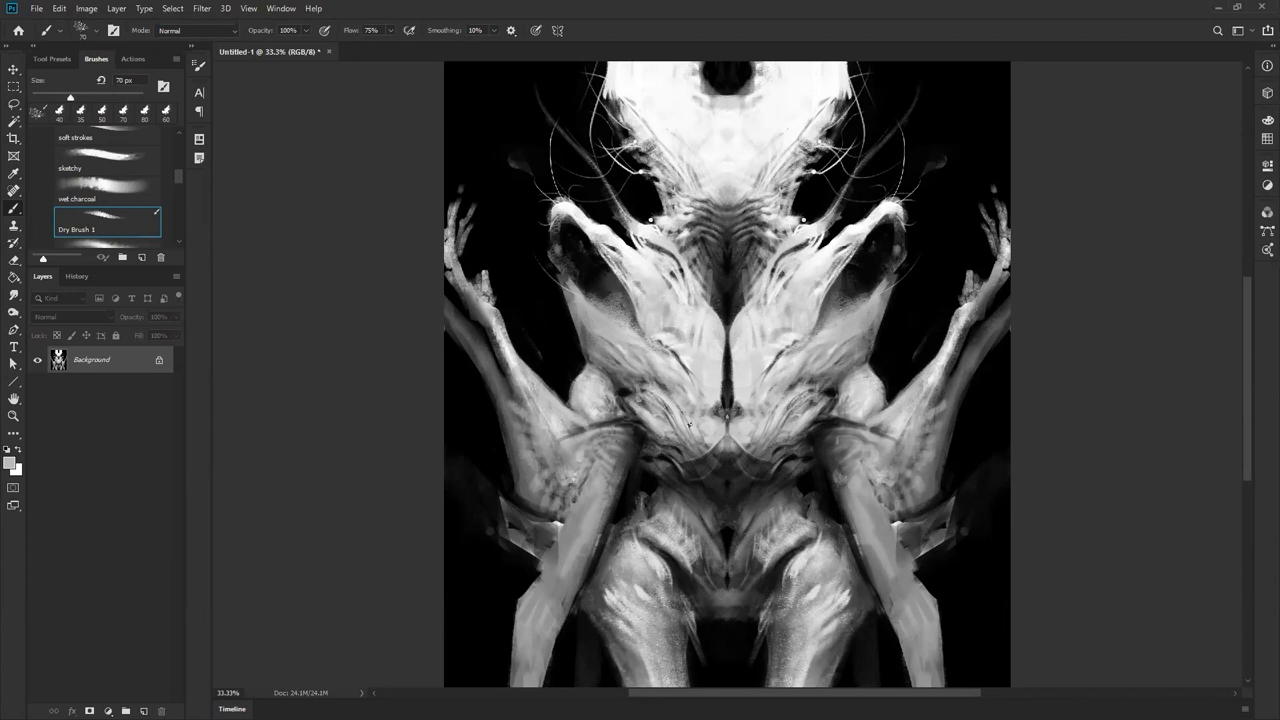
- Restore the default colours and texture the head's lower edges in black with a 250 px brush
key("z")
left_click(756, 446, "alt")
left_click(762, 434, "alt")
left_click(764, 430, "alt")
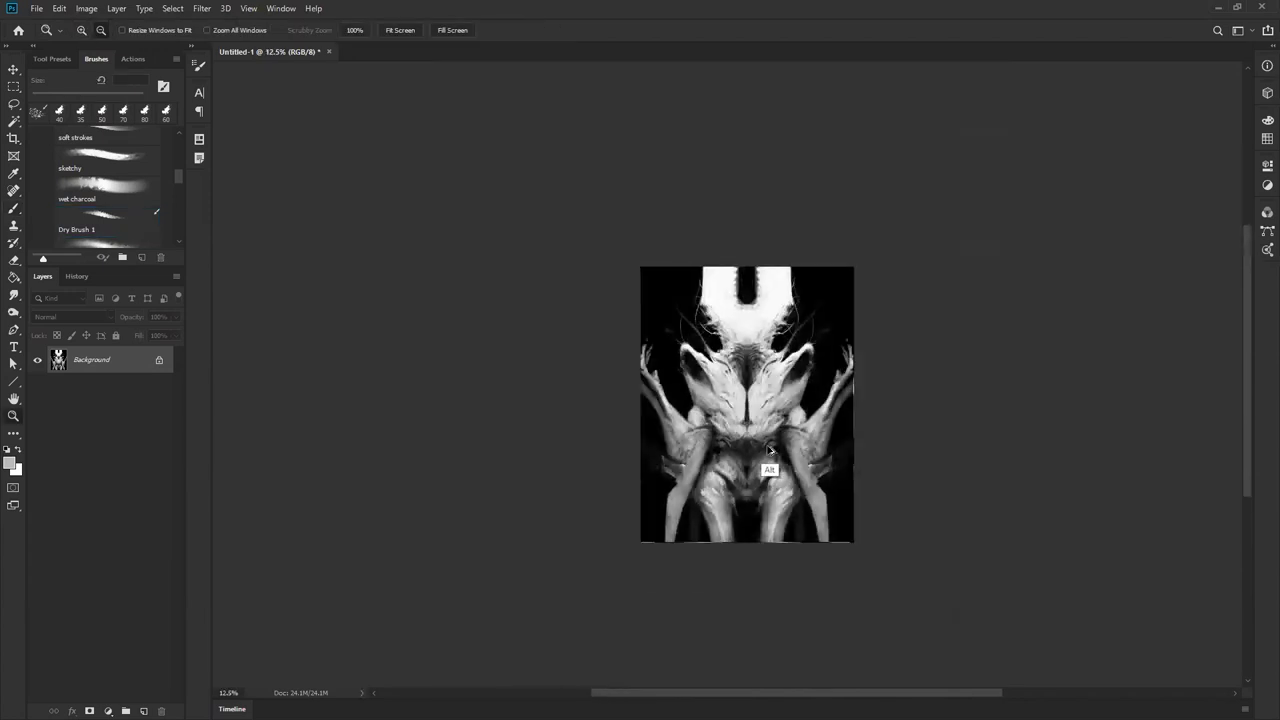
left_click(775, 380)
key("b")
key("alt")
key("bracketright")
key("bracketright")
key("bracketright")
key("bracketright")
key("bracketright")
key("bracketright")
key("bracketright")
key("bracketright")
key("bracketright")
key("d")
left_click_drag(668, 192, 688, 212)
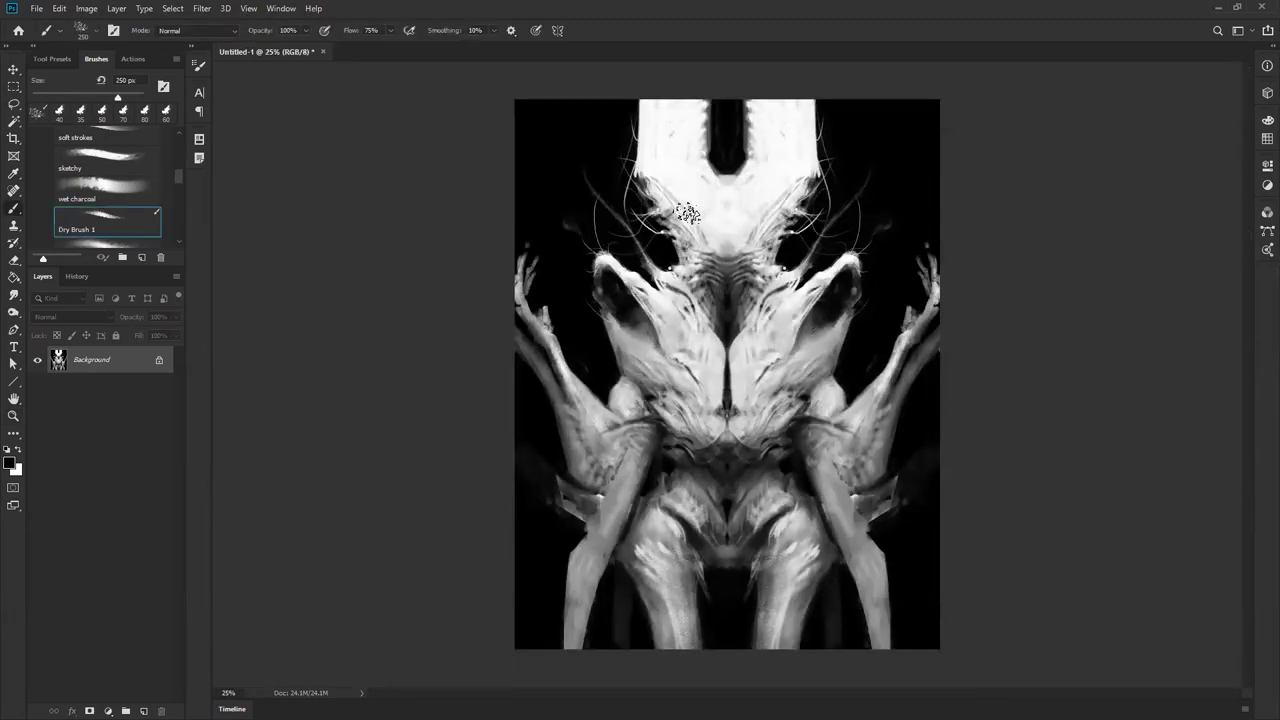
- Texture the head and horns with light tones sampled from them, using a 300 px brush
left_click(678, 204, "alt")
left_click(687, 169, "alt")
left_click(729, 293, "alt")
key("bracketright")
mouse_move(654, 158)
left_mouse_down()
mouse_move(652, 114)
mouse_move(665, 112)
left_mouse_up()
left_click(676, 112, "alt")
left_click(661, 122, "alt")
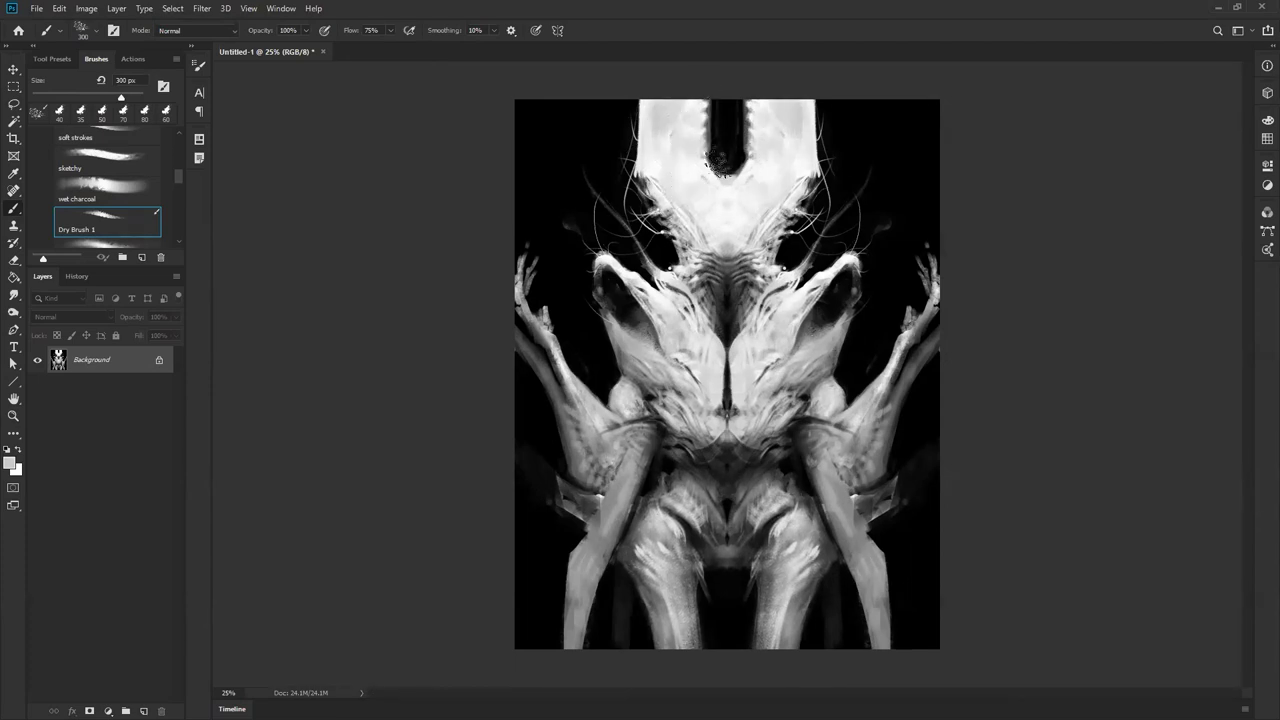
- Highlight the shoulder peaks in white with a 200 px brush and the torso's flanks with a 175 px brush
key("ctrl")
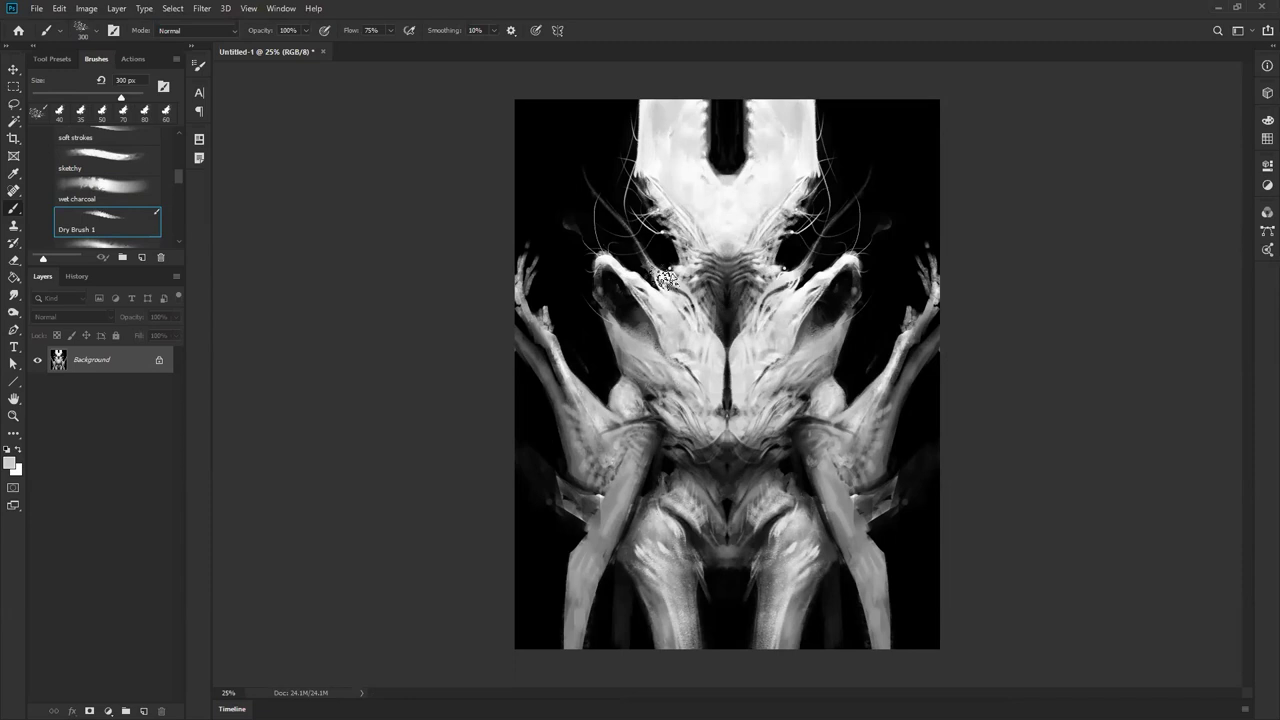
key("ctrl+plus")
key("bracketleft")
key("bracketleft")
key("bracketleft")
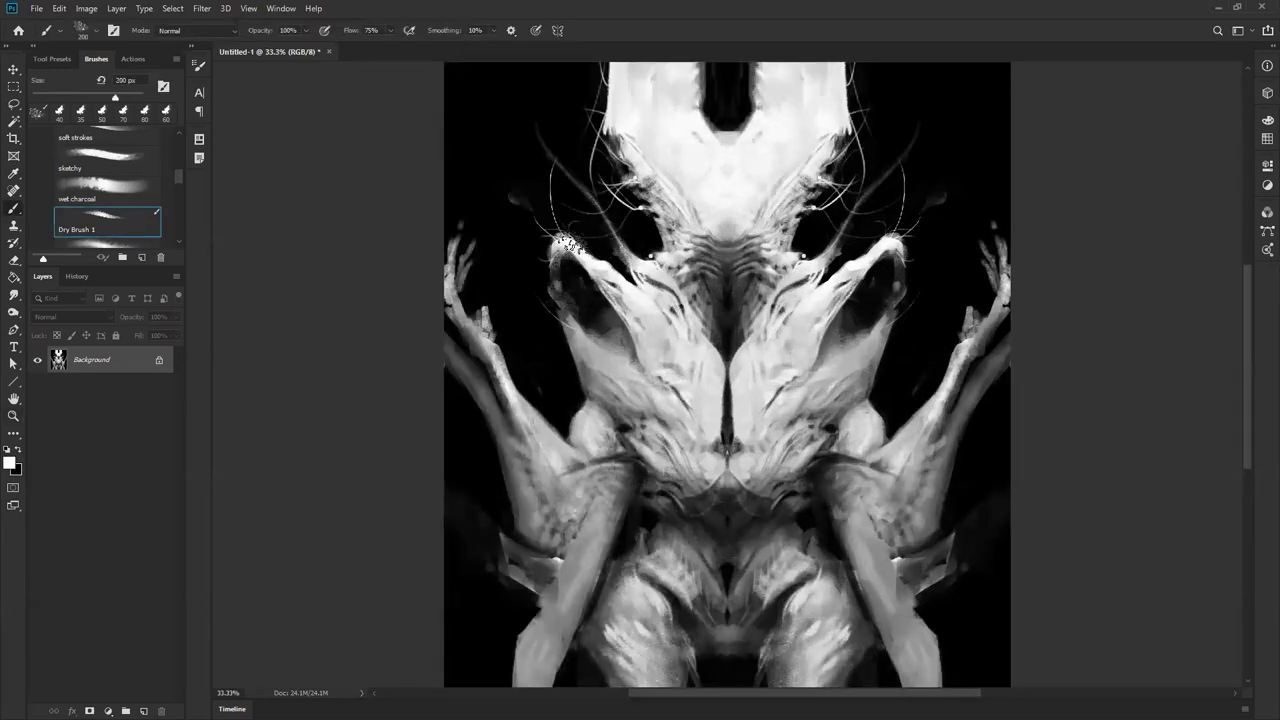
mouse_move(609, 286)
left_mouse_down()
mouse_move(632, 335)
mouse_move(619, 368)
left_mouse_up()
key("bracketleft")
key("bracketright")
key("bracketright")
key("bracketright")
key("bracketright")
key("bracketright")
key("bracketright")
key("bracketright")
key("bracketright")
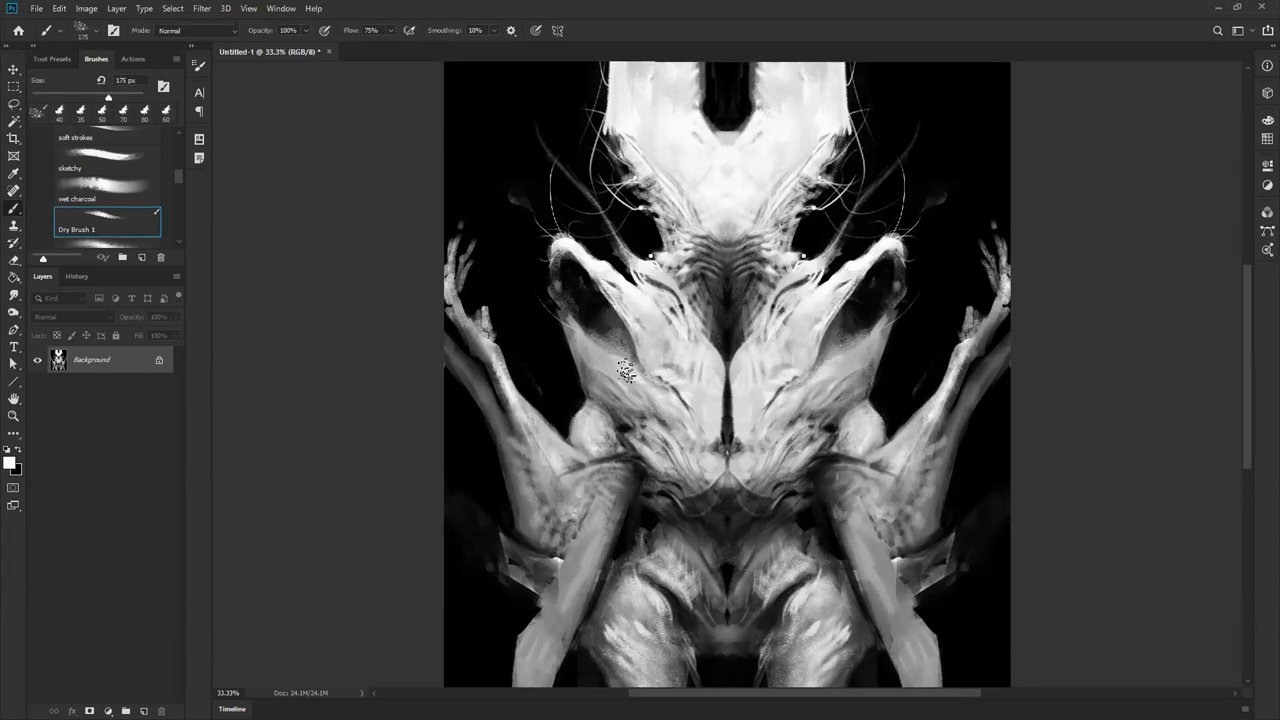
mouse_move(638, 416)
left_mouse_down()
mouse_move(628, 390)
mouse_move(645, 422)
left_mouse_up()
- Set the foreground colour to black and show the image in full screen mode with the menu bar
left_click(733, 497, "ctrl+alt")
left_click(739, 494, "ctrl+alt")
left_click(745, 491, "ctrl+alt")
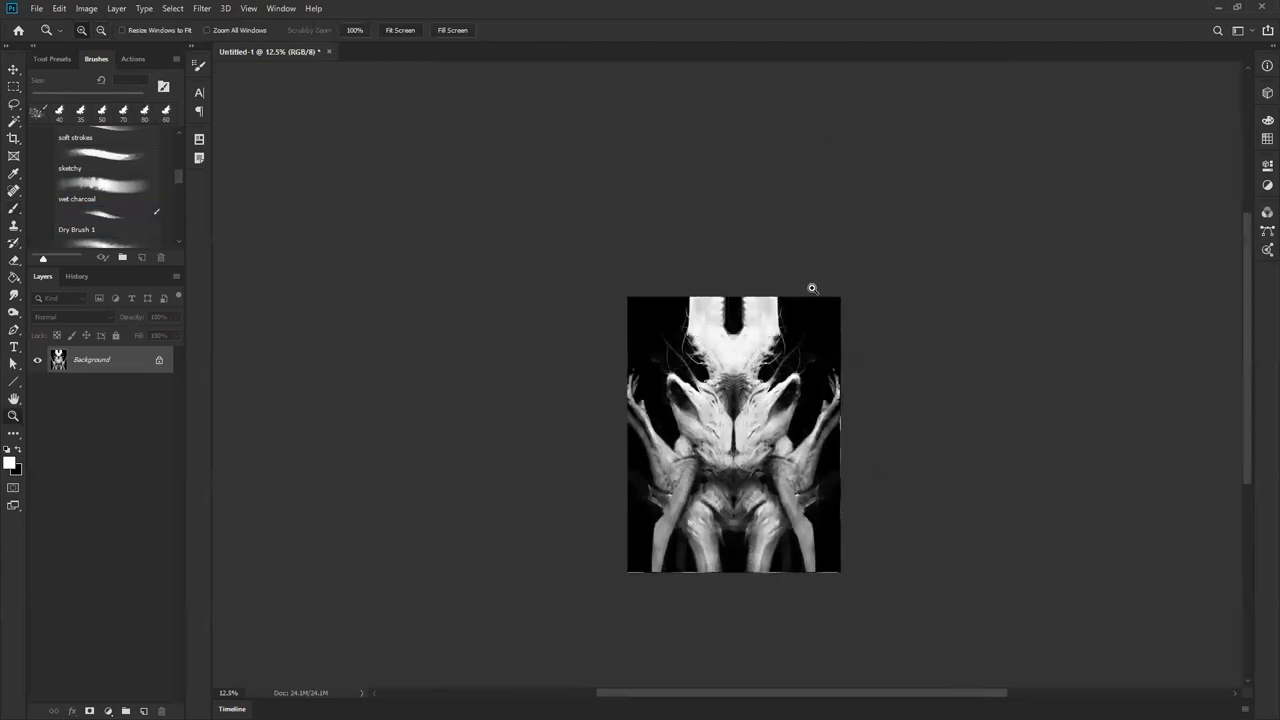
mouse_move(180, 175)
left_mouse_down()
mouse_move(177, 139)
mouse_move(178, 181)
left_mouse_up()
left_click(800, 407)
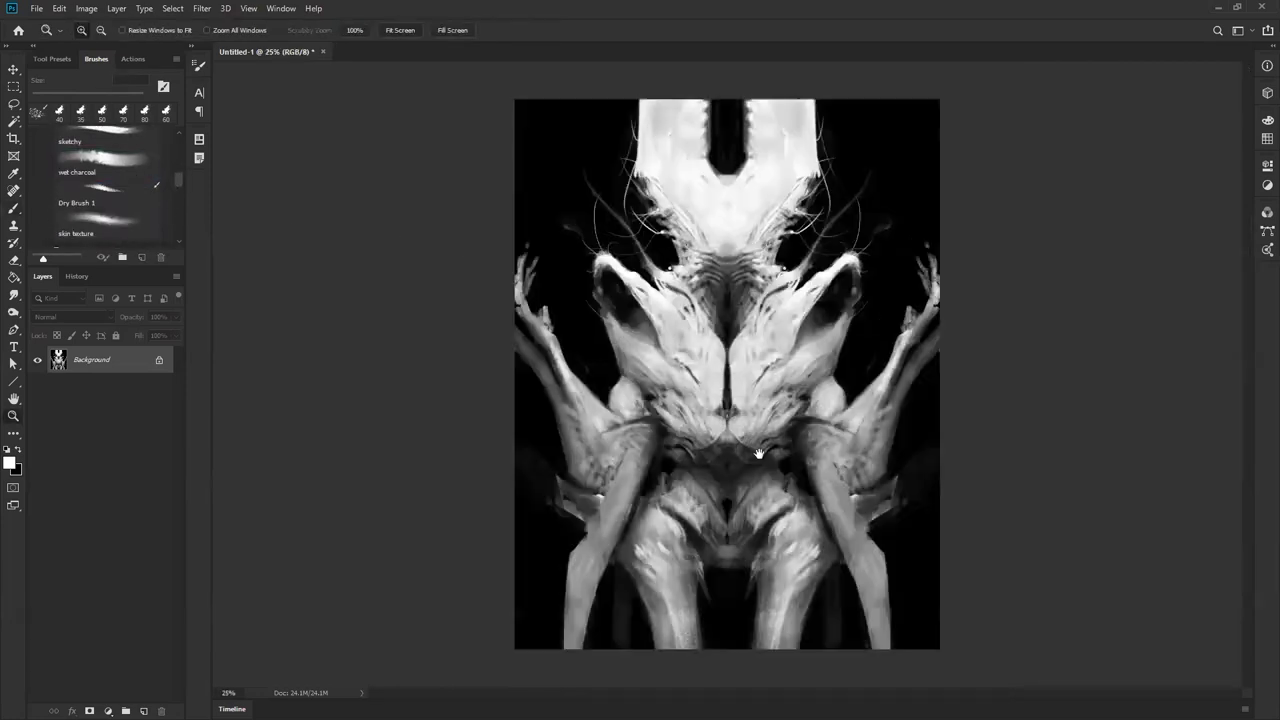
key("b")
key("x")
key("f")
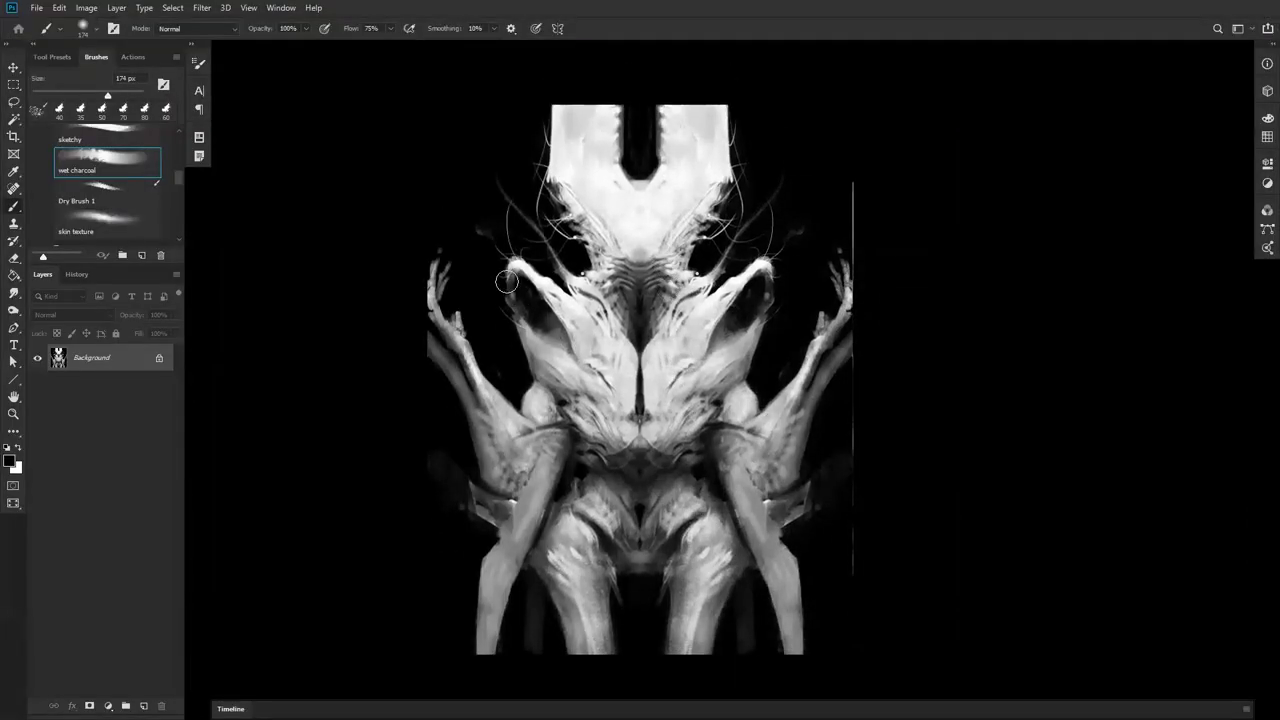
left_click_drag(512, 268, 527, 278)
left_click_drag(514, 267, 529, 280)
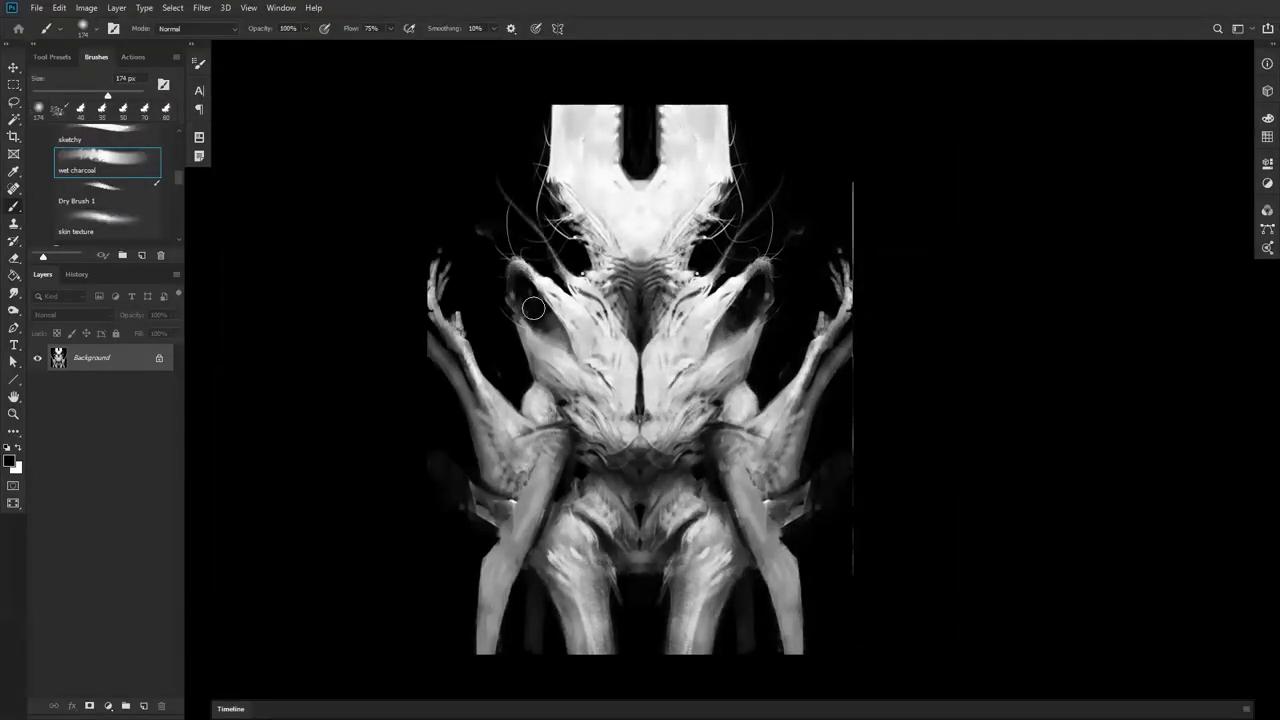
key("ctrl+z")
key("ctrl+z")
- Choose the AJ Air Brush tool preset and enlarge the brush to 600 px
mouse_move(181, 176)
left_mouse_down()
mouse_move(178, 144)
mouse_move(172, 226)
mouse_move(186, 177)
mouse_move(177, 136)
left_mouse_up()
left_click(54, 59)
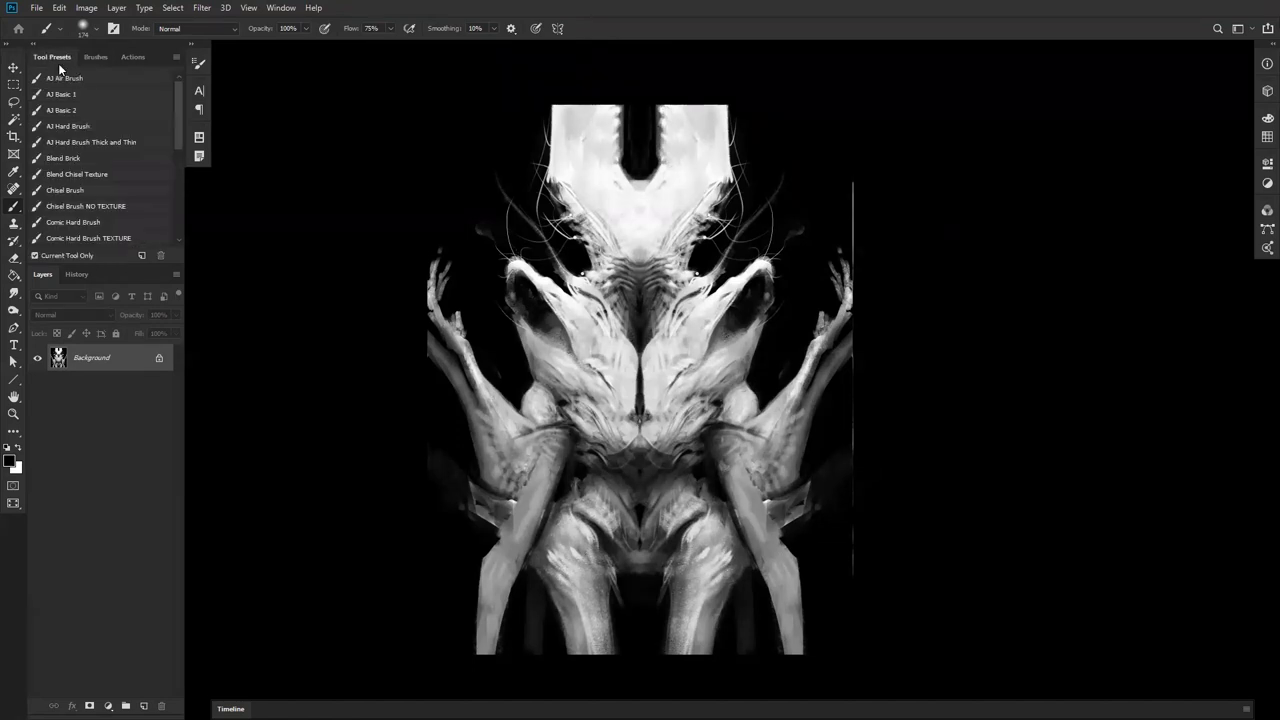
left_click(64, 78)
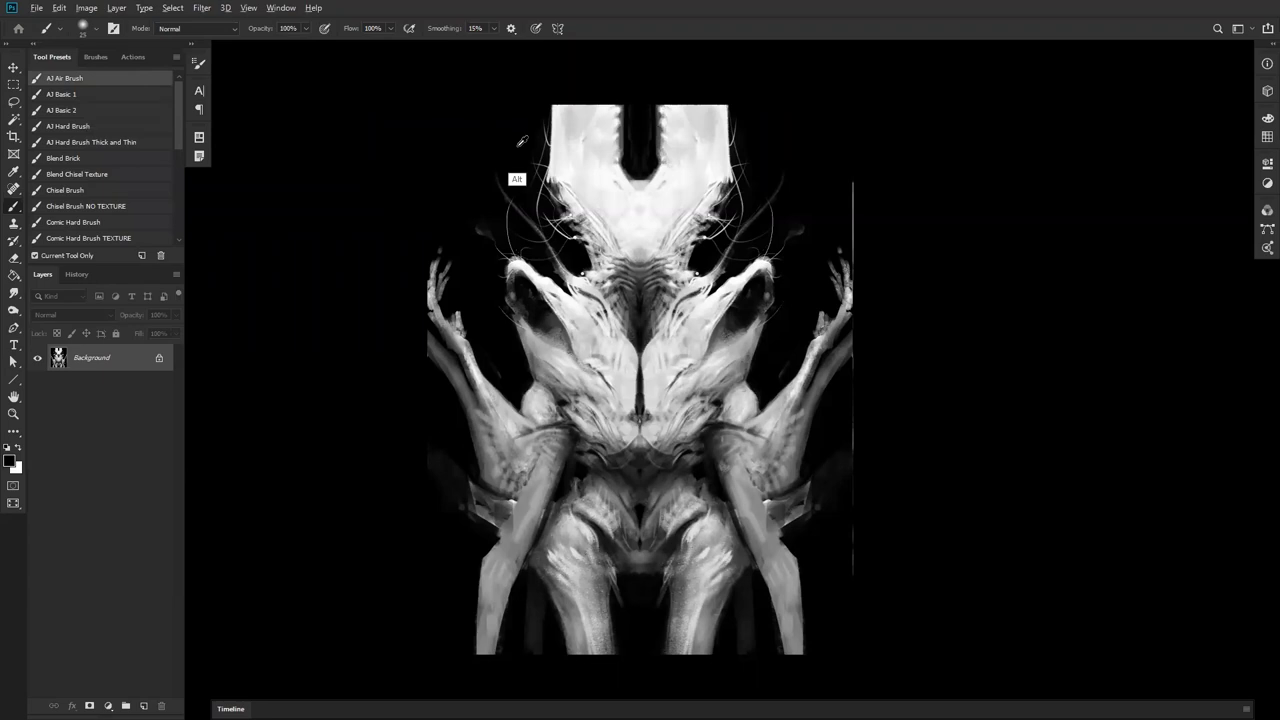
key("]")
key("]")
key("]")
key("]")
key("]")
key("]")
key("]")
key("]")
key("]")
key("]")
key("]")
key("]")
key("]")
key("]")
key("]")
key("]")
key("]")
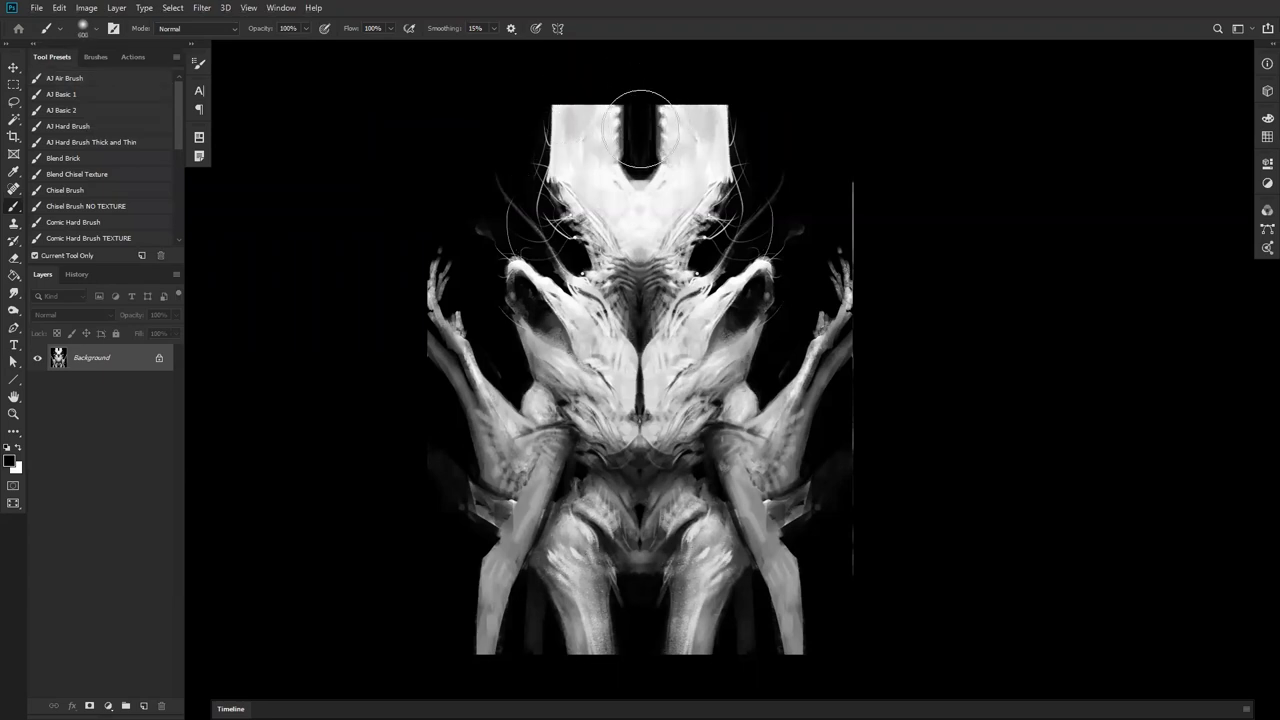
left_click(641, 124)
key("ctrl+z")
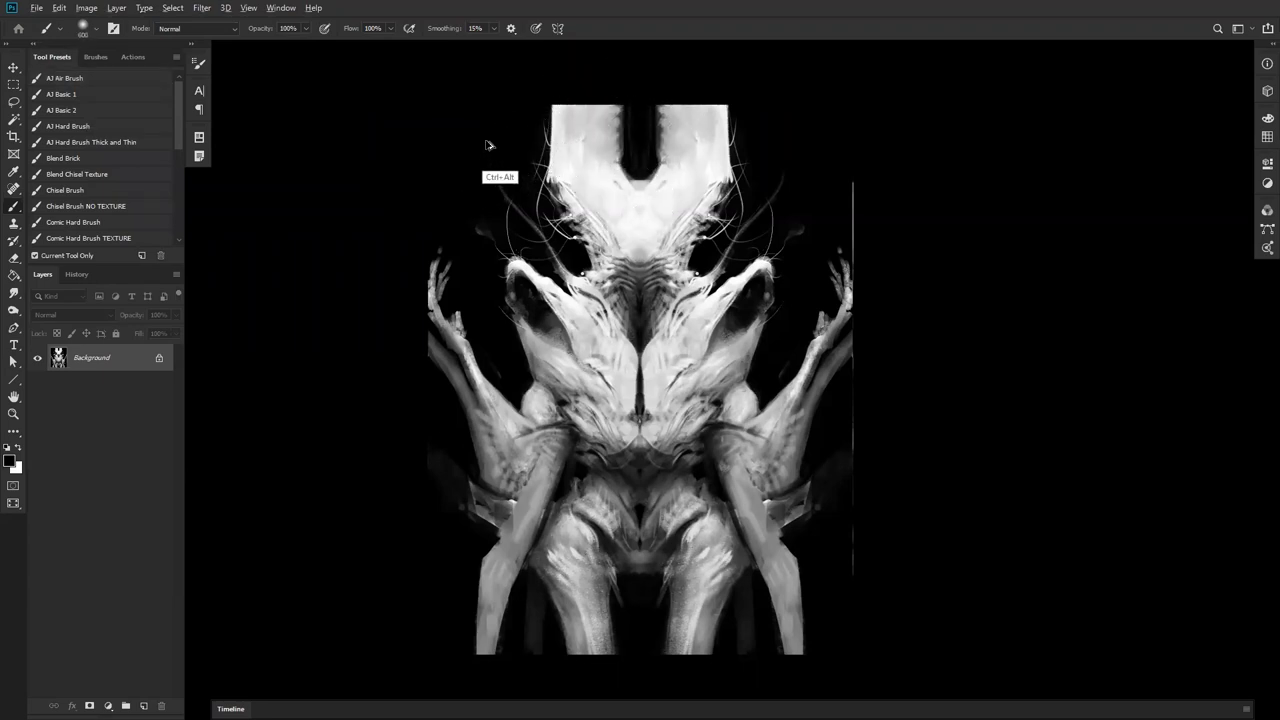
key("ctrl+z")
mouse_move(574, 114)
left_mouse_down()
mouse_move(559, 100)
mouse_move(877, 97)
mouse_move(737, 120)
mouse_move(383, 129)
mouse_move(411, 203)
mouse_move(506, 137)
mouse_move(726, 100)
left_mouse_up()
mouse_move(632, 535)
left_mouse_down()
mouse_move(625, 420)
mouse_move(628, 488)
left_mouse_up()
key("ctrl+z")
key("ctrl+z")
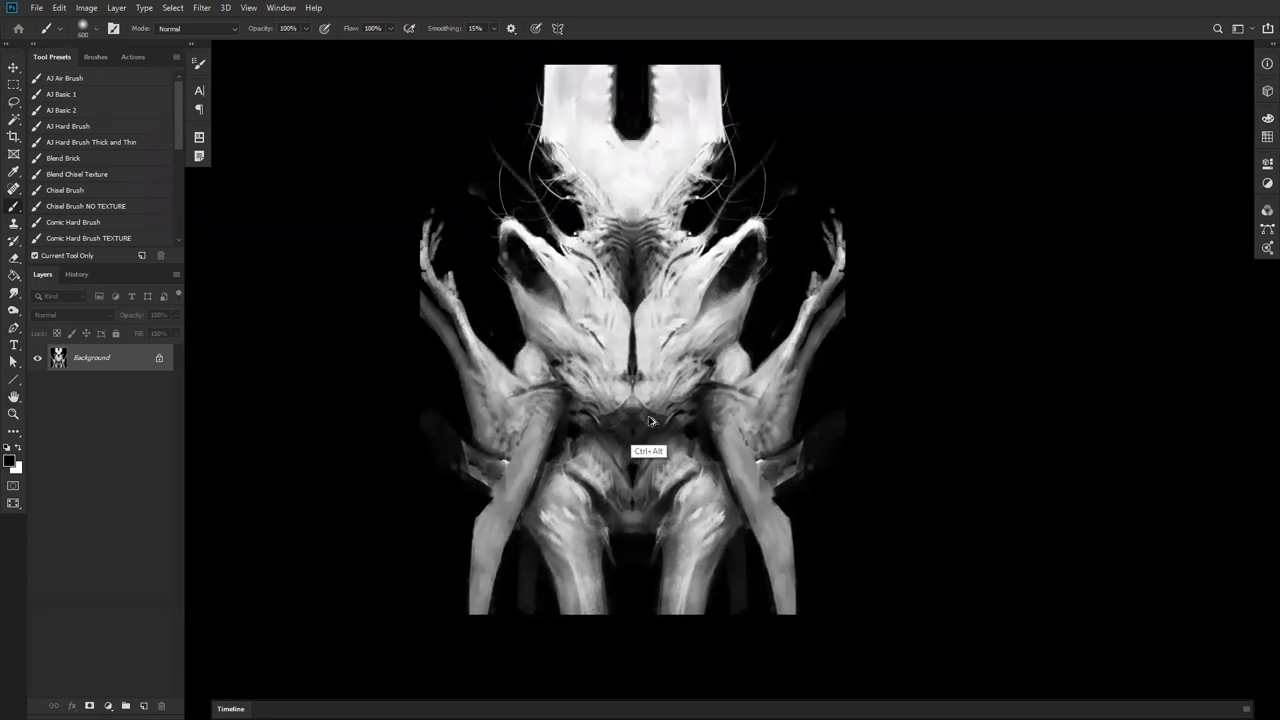
- Darken the outer edges of the shoulder hollows with soft black strokes from a 400 px airbrush
key("bracketleft")
key("bracketleft")
left_click_drag(502, 262, 532, 335)
left_click_drag(508, 292, 530, 320)
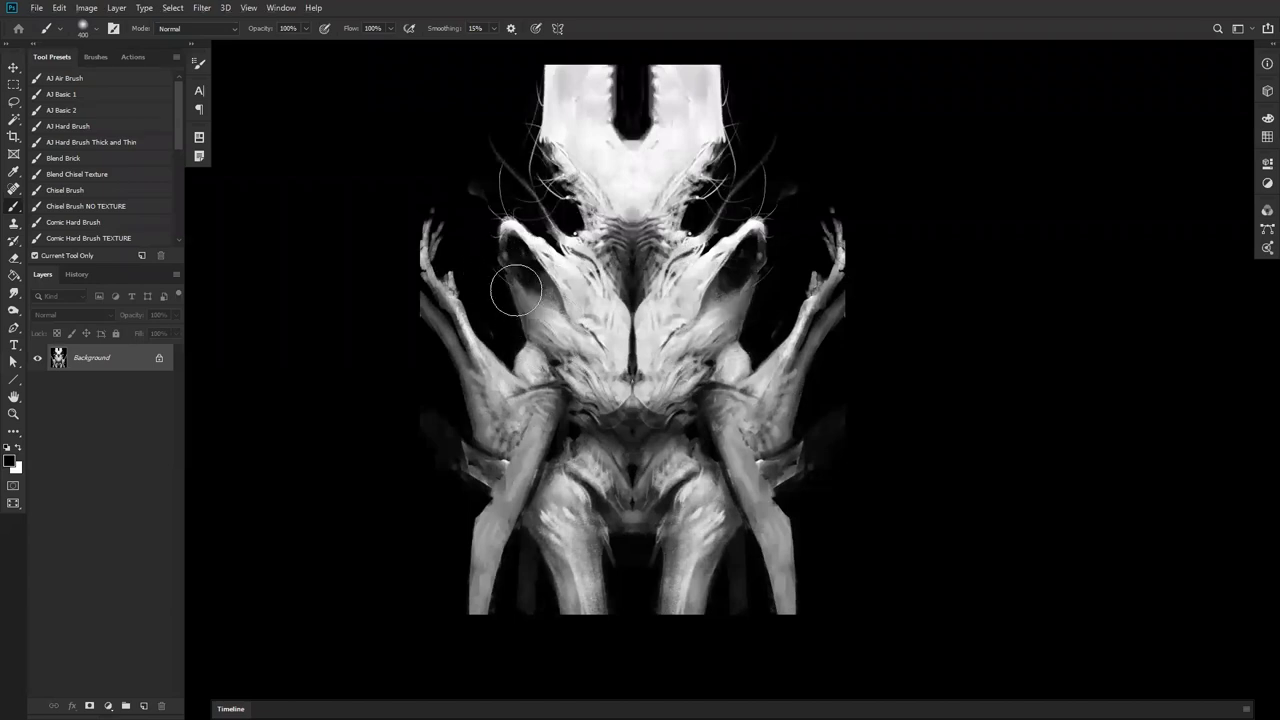
left_click_drag(500, 248, 483, 211)
key("ctrl+z")
mouse_move(499, 264)
left_mouse_down()
mouse_move(509, 289)
mouse_move(509, 276)
left_mouse_up()
- Shade the area where the crossing arms meet the torso and hips with a smaller black airbrush
key("bracketleft")
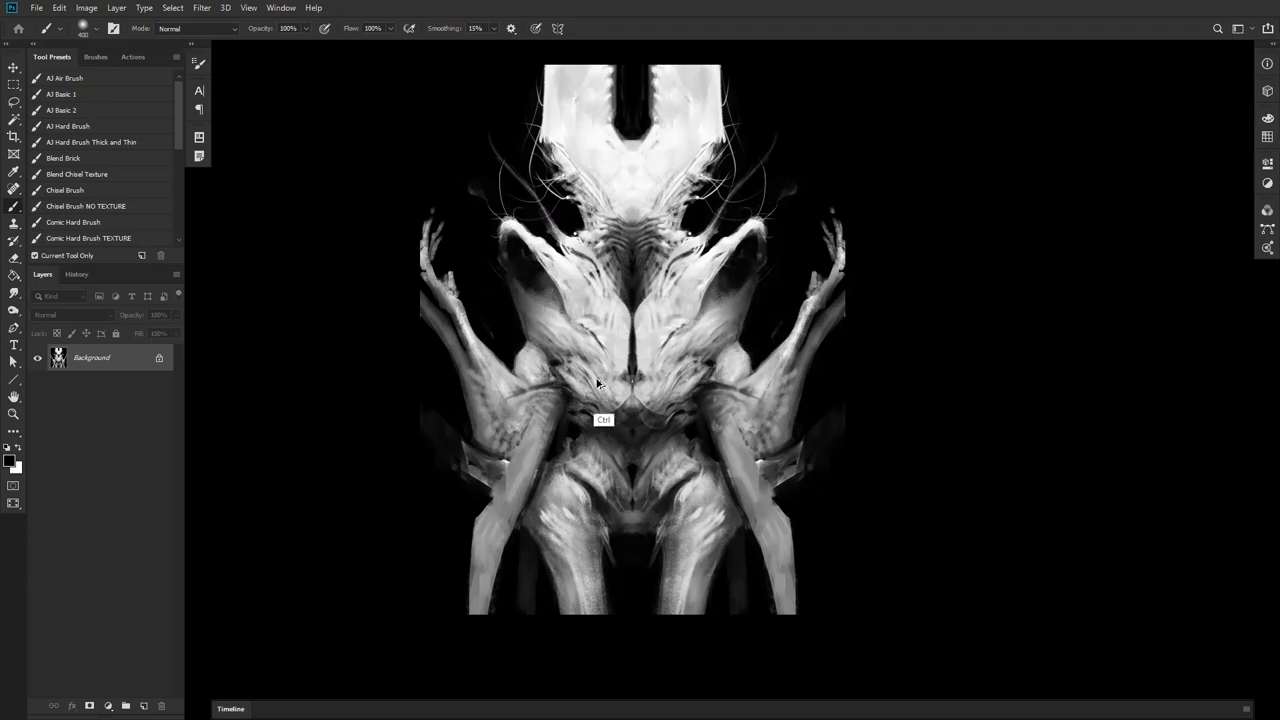
left_click_drag(561, 377, 568, 386)
key("bracketleft")
left_click_drag(550, 443, 560, 425)
mouse_move(490, 566)
left_mouse_down()
mouse_move(453, 438)
mouse_move(477, 522)
mouse_move(518, 507)
mouse_move(480, 661)
left_mouse_up()
left_click_drag(492, 540, 486, 649)
key("ctrl+alt+z")
key("ctrl+alt+z")
mouse_move(554, 482)
left_mouse_down()
mouse_move(586, 561)
mouse_move(575, 515)
mouse_move(547, 501)
mouse_move(559, 578)
mouse_move(558, 548)
mouse_move(574, 532)
mouse_move(559, 556)
mouse_move(585, 557)
mouse_move(590, 595)
left_mouse_up()
key("ctrl+alt+z")
key("ctrl+z")
- Fade the legs and lower limbs into darkness with a greatly enlarged black airbrush and set its size to 1400 px
key("bracketright")
key("bracketright")
key("bracketright")
mouse_move(590, 514)
left_mouse_down()
mouse_move(620, 623)
mouse_move(582, 600)
left_mouse_up()
key("bracketright")
key("bracketright")
key("bracketright")
key("bracketright")
key("bracketright")
key("bracketright")
left_click_drag(663, 620, 751, 601)
key("bracketleft")
key("bracketleft")
key("bracketleft")
key("bracketleft")
key("bracketleft")
key("bracketleft")
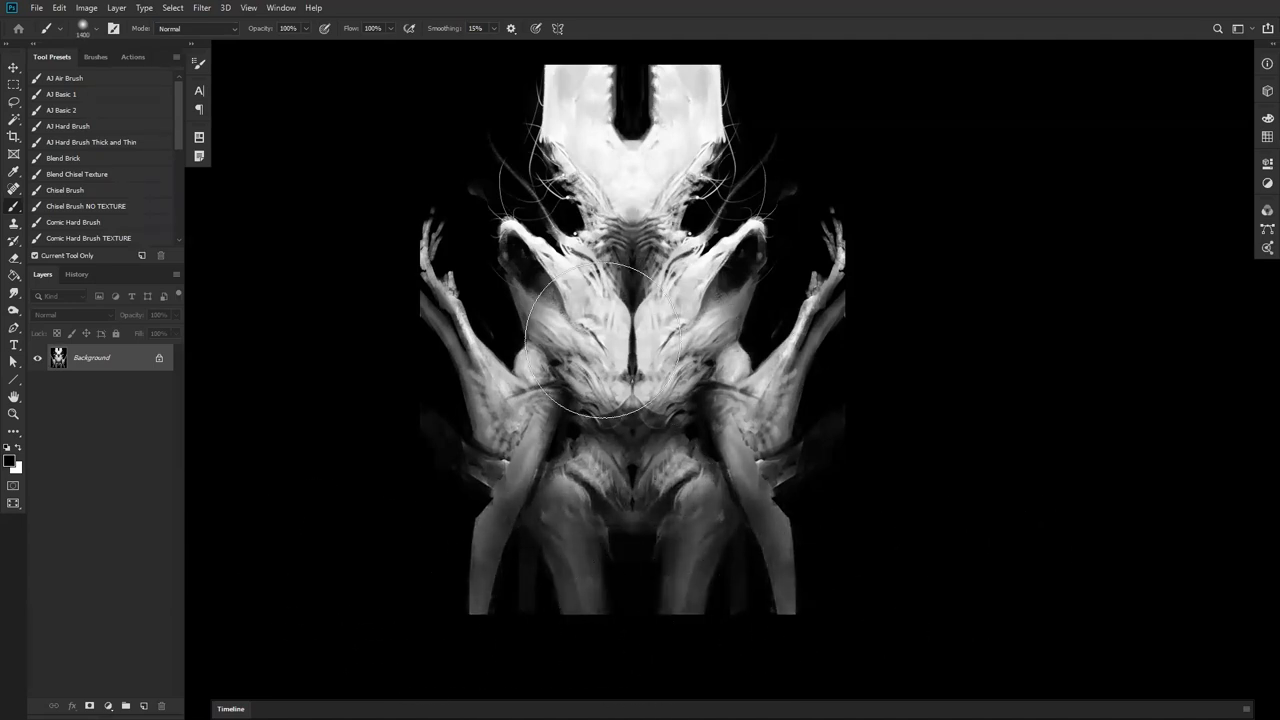
- Undo the last oversized black airbrush strokes over the torso
key("ctrl+z")
mouse_move(608, 418)
left_mouse_down()
mouse_move(640, 428)
mouse_move(680, 397)
mouse_move(631, 374)
mouse_move(700, 294)
mouse_move(576, 310)
mouse_move(588, 304)
mouse_move(556, 284)
left_mouse_up()
key("ctrl+z")
- Shade the outer chest below the shoulder hollows with a much smaller black airbrush
key("bracketleft")
key("x")
key("bracketleft")
key("bracketleft")
key("bracketleft")
key("bracketleft")
key("bracketleft")
key("bracketleft")
key("bracketleft")
key("bracketleft")
key("bracketleft")
key("bracketright")
key("x")
left_click_drag(590, 330, 560, 288)
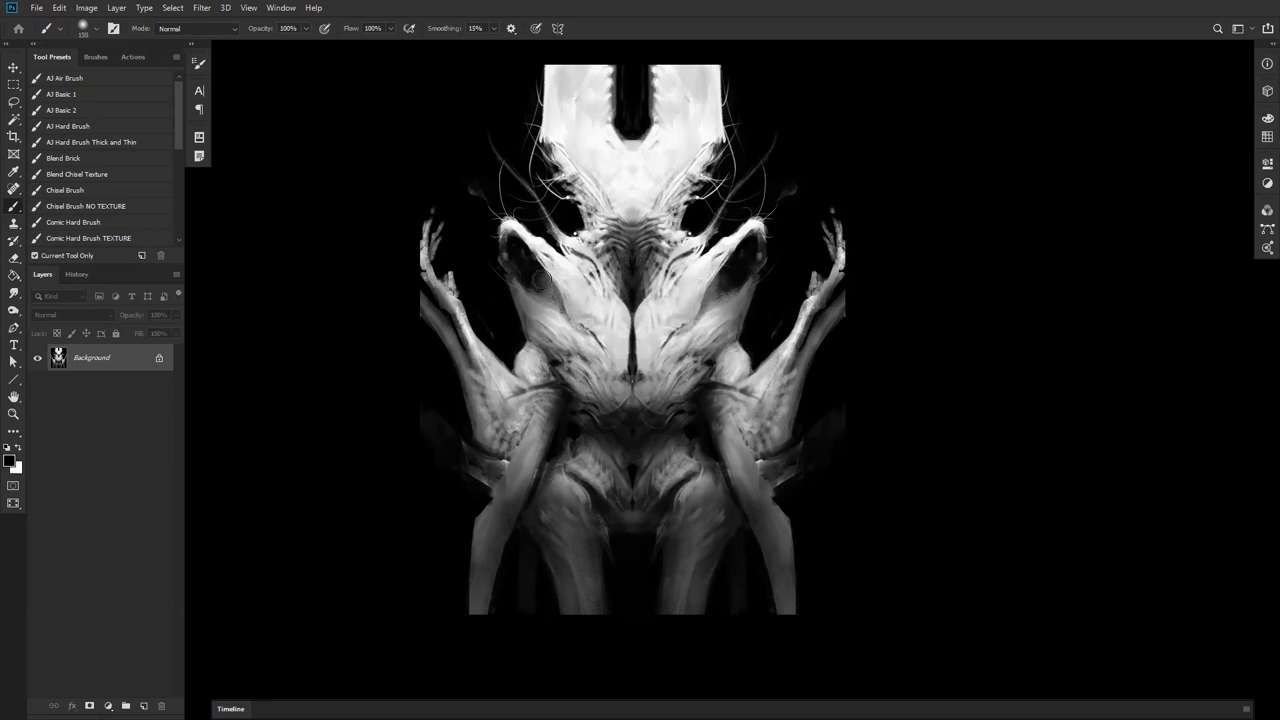
- Soften the neck sides below the head with the airbrush and smooth the head's lower tip with sampled white
left_click_drag(581, 185, 595, 215)
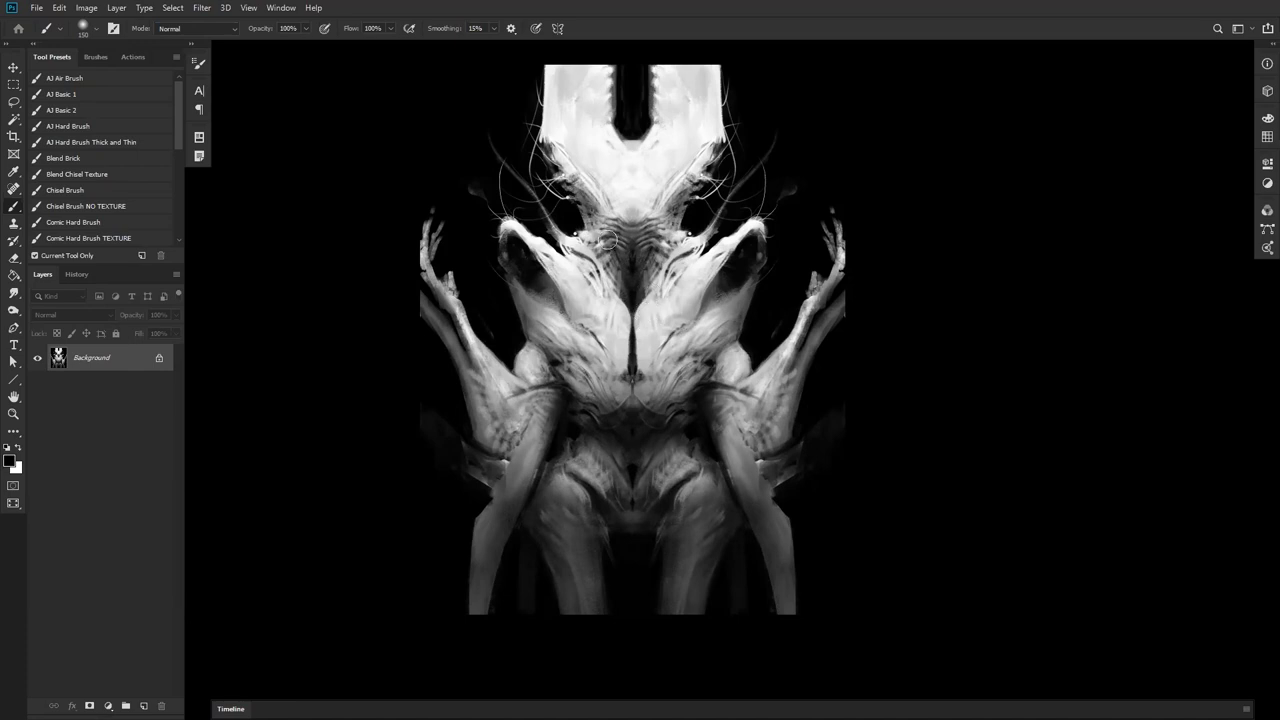
left_click_drag(554, 142, 607, 183)
key("bracketleft")
left_click(575, 134, "alt")
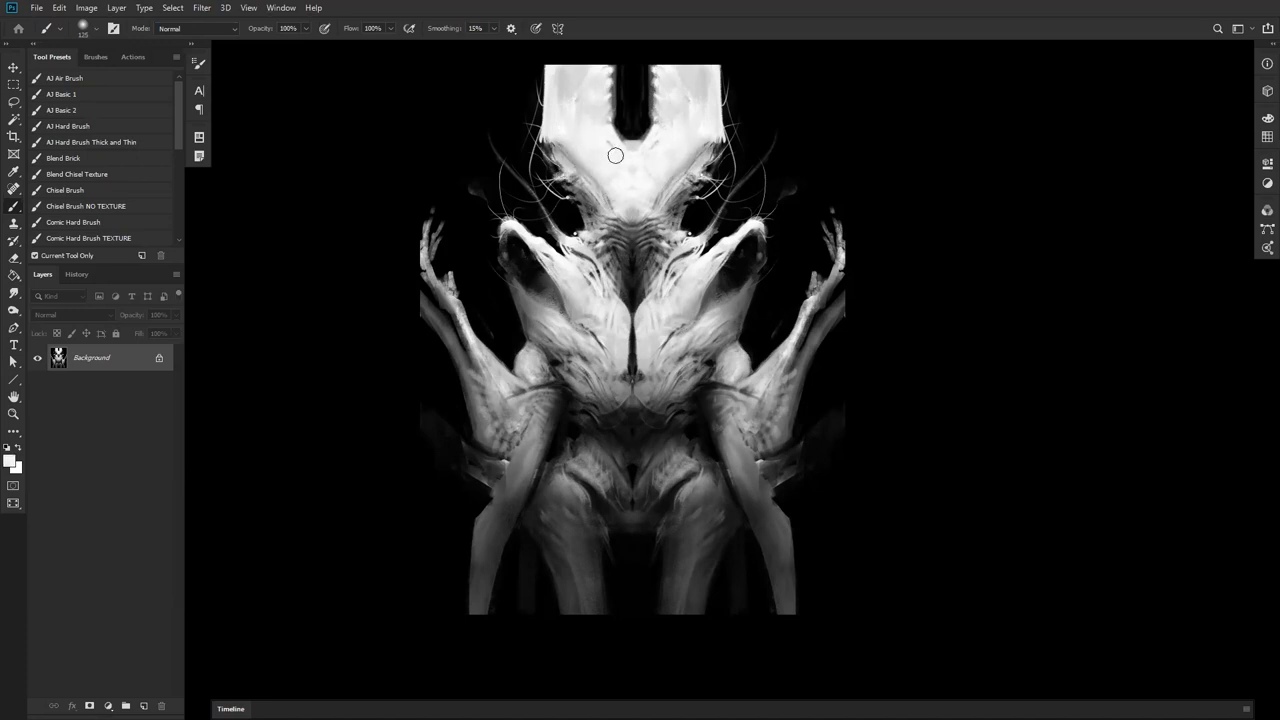
key("d")
left_click_drag(610, 200, 648, 208)
left_click(618, 183, "alt")
- Shade the chest's central seam, lower folds and outer edges with small black airbrush strokes
key("z")
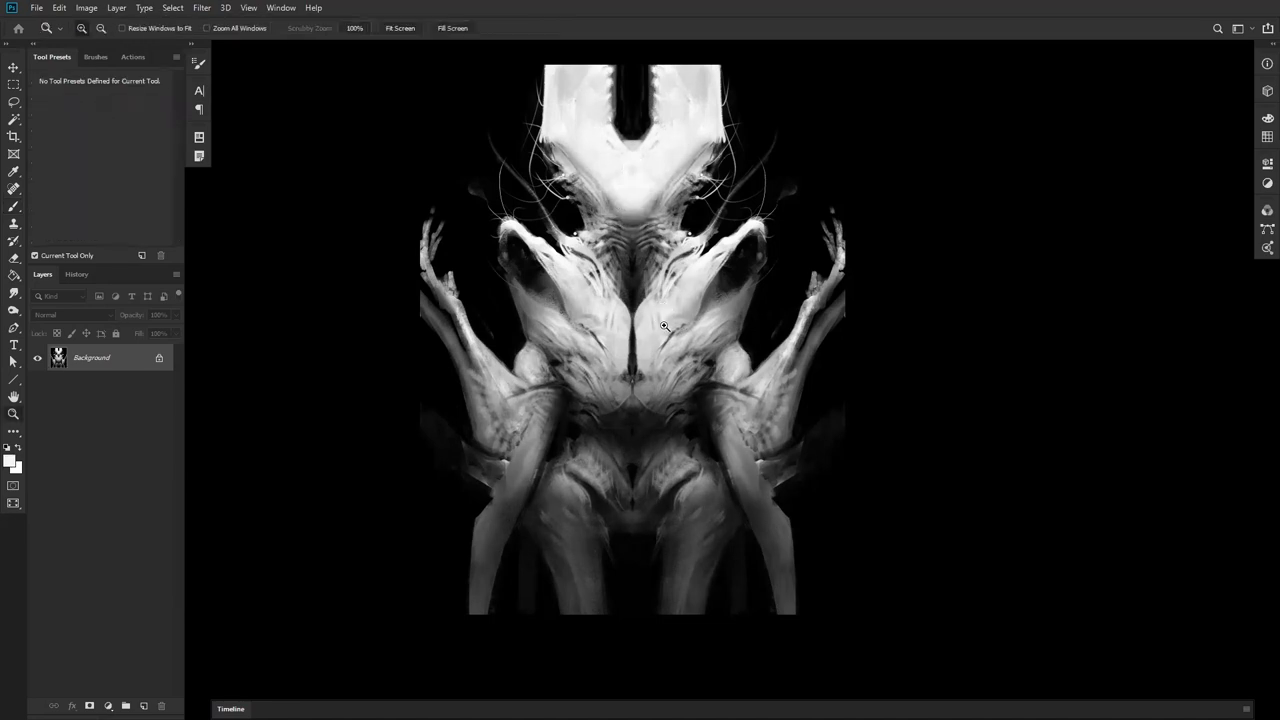
left_click(678, 358, "alt")
left_click(703, 391)
key("b")
key("x")
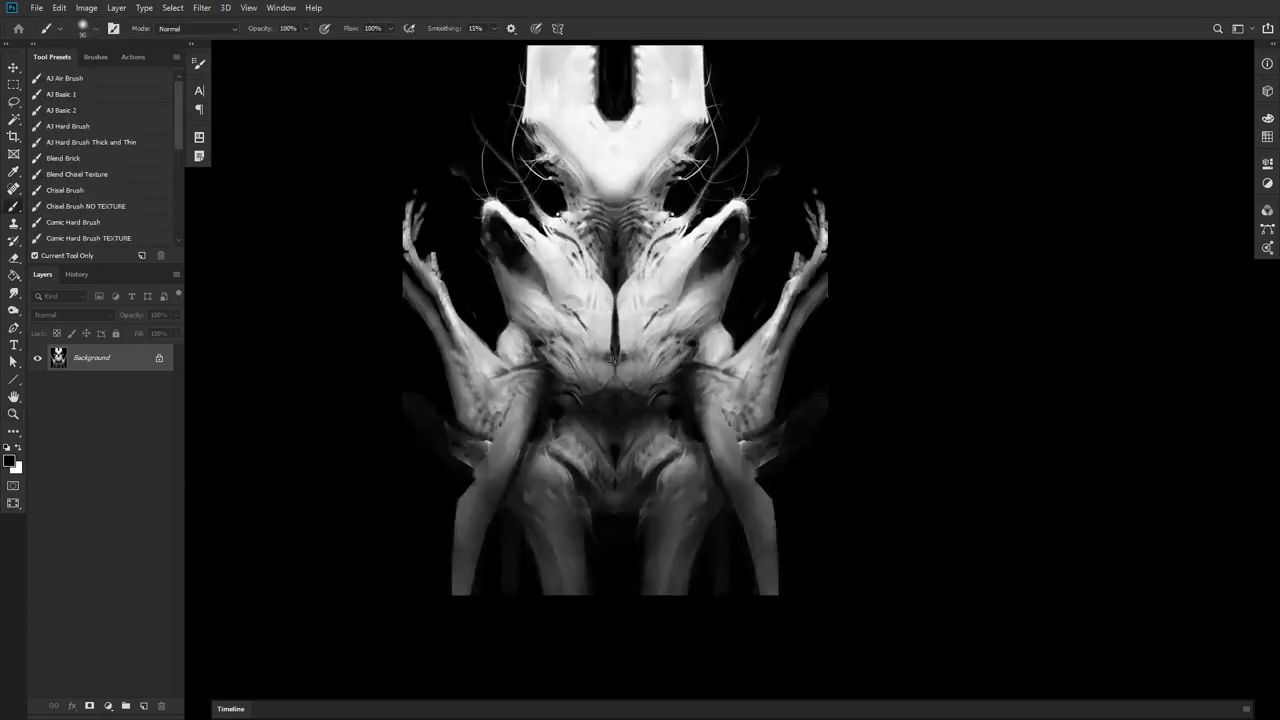
left_click_drag(614, 318, 612, 357)
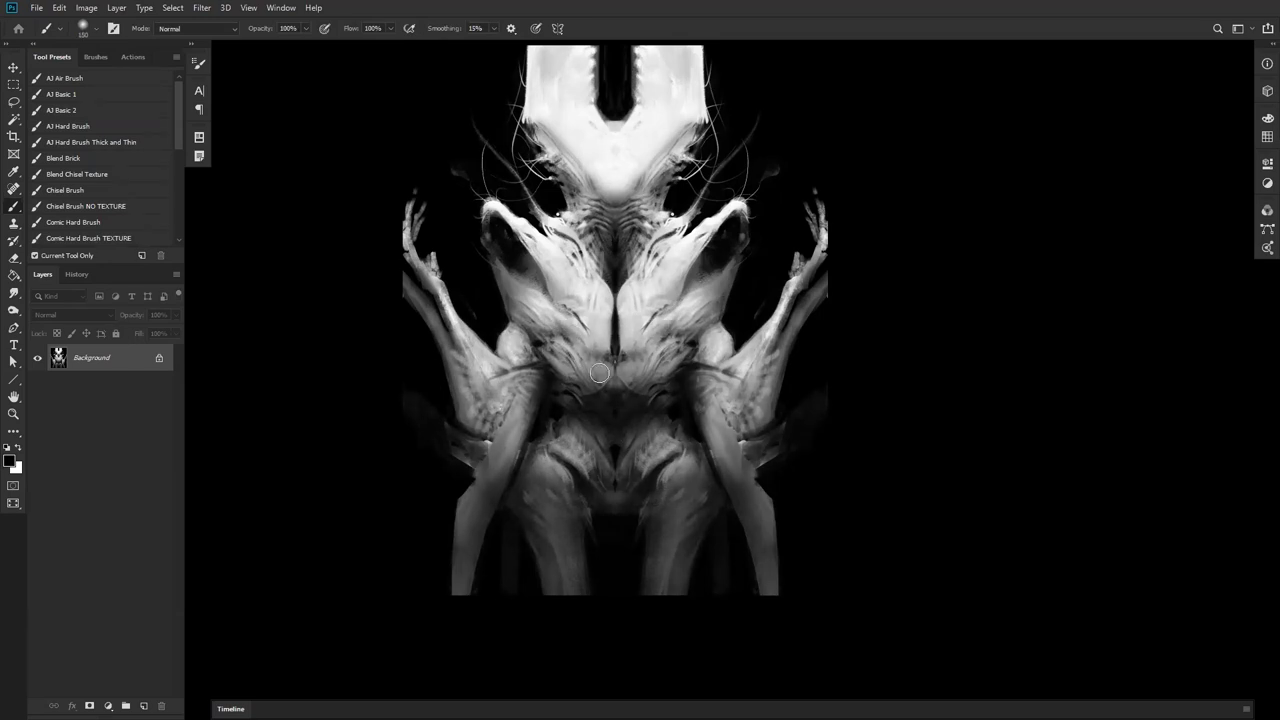
key("[")
left_click_drag(559, 338, 579, 353)
key("]")
mouse_move(509, 282)
left_mouse_down()
mouse_move(539, 280)
mouse_move(515, 289)
mouse_move(506, 272)
left_mouse_up()
- Soften the rounded shoulder joints beside the lower chest with an airbrush in a tone sampled there
key("z")
scroll(680, 372, "down", 5)
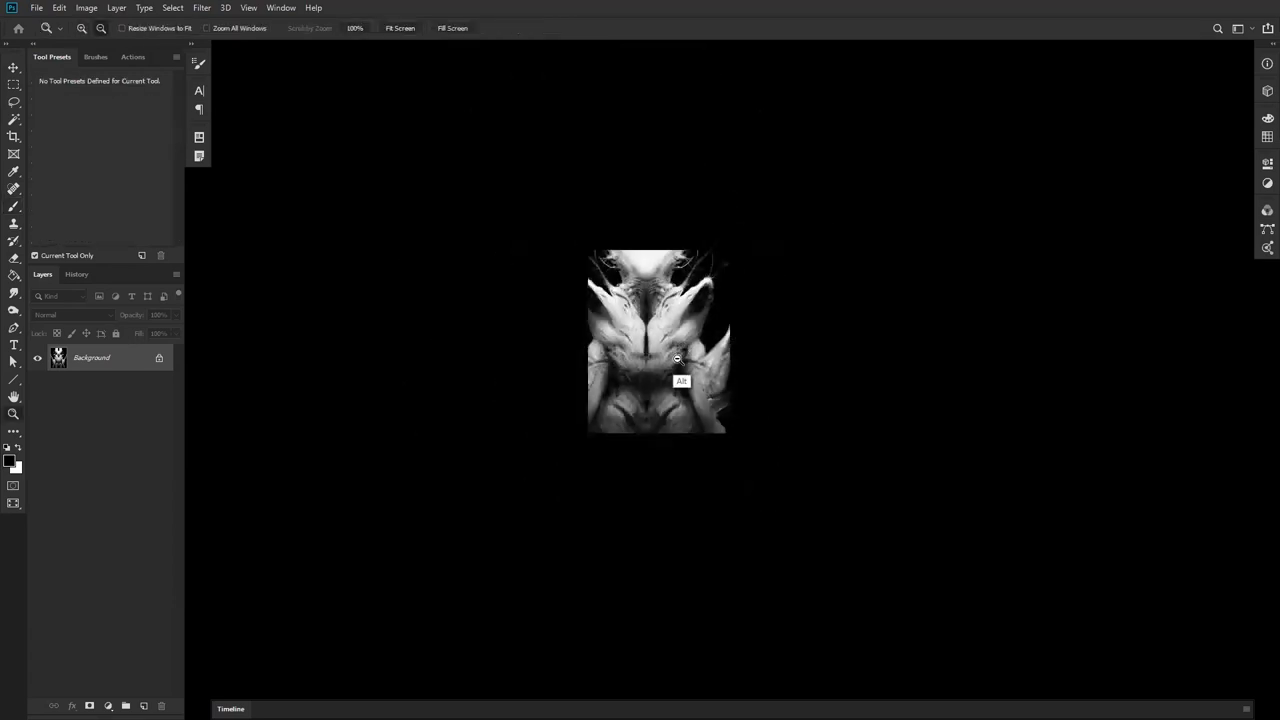
scroll(682, 365, "up", 5)
key("b")
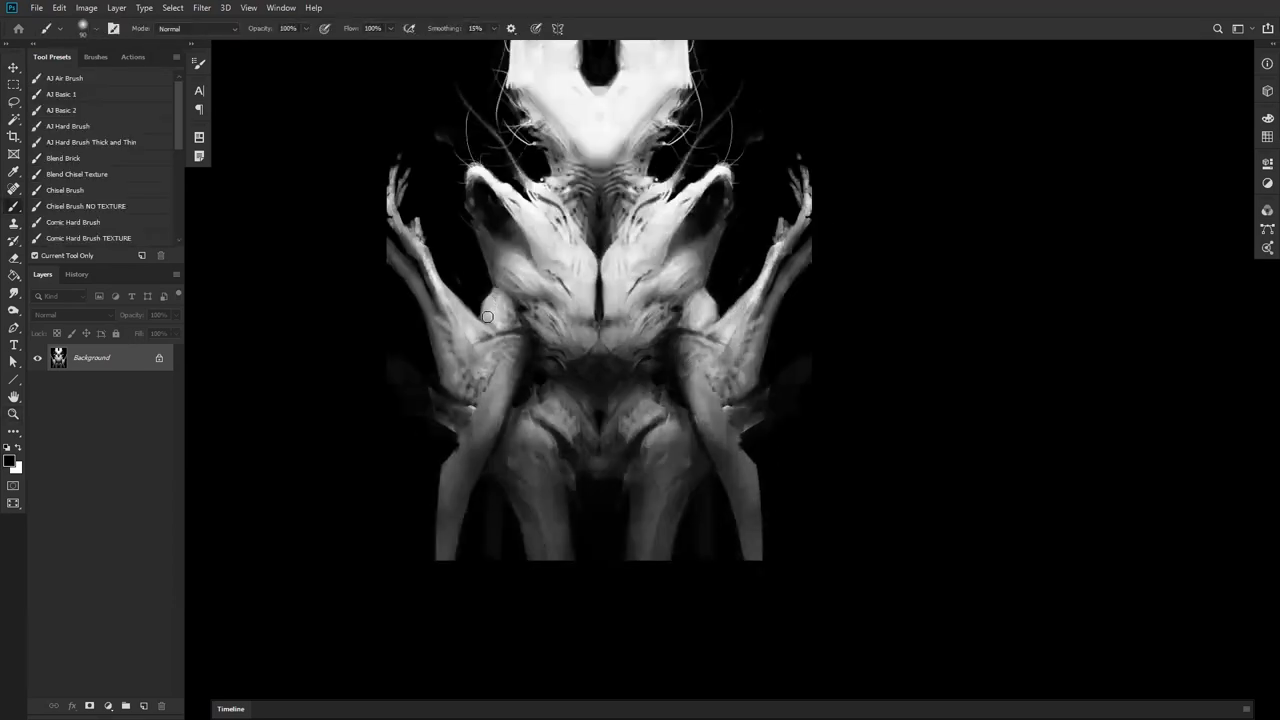
key("alt")
left_click(497, 304, "alt")
left_click_drag(507, 312, 492, 356)
- Fade the hips and thighs into darkness with a black airbrush enlarged to 500 px and on to 900 px
key("bracketright")
key("bracketright")
key("bracketright")
key("bracketright")
key("bracketright")
key("bracketright")
key("bracketright")
key("bracketright")
key("bracketright")
key("bracketright")
key("z")
left_click(609, 446, "alt")
left_click(609, 446, "alt")
left_click(626, 436)
key("b")
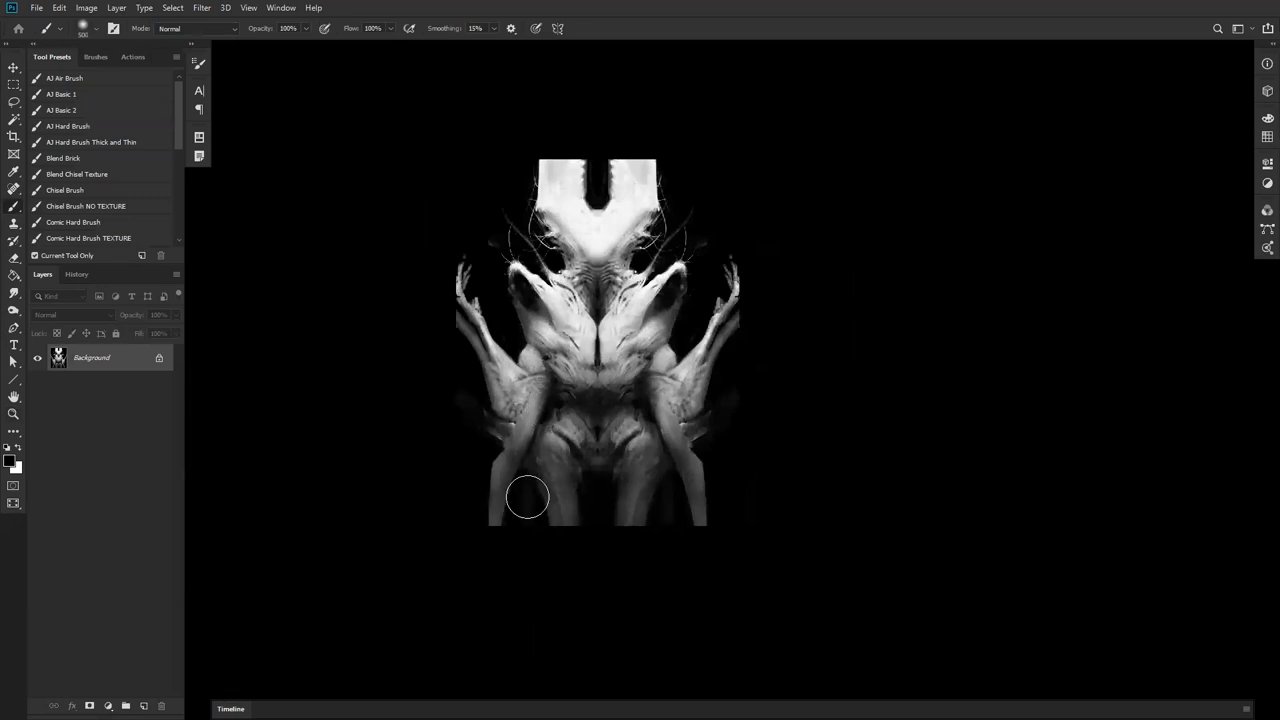
mouse_move(543, 420)
left_mouse_down()
mouse_move(519, 501)
mouse_move(574, 444)
mouse_move(543, 428)
mouse_move(564, 445)
mouse_move(597, 583)
left_mouse_up()
key("bracketright")
key("bracketright")
key("bracketright")
key("bracketright")
key("bracketright")
key("bracketright")
key("bracketright")
key("bracketright")
key("bracketright")
key("bracketright")
key("bracketright")
key("bracketright")
key("bracketright")
key("bracketright")
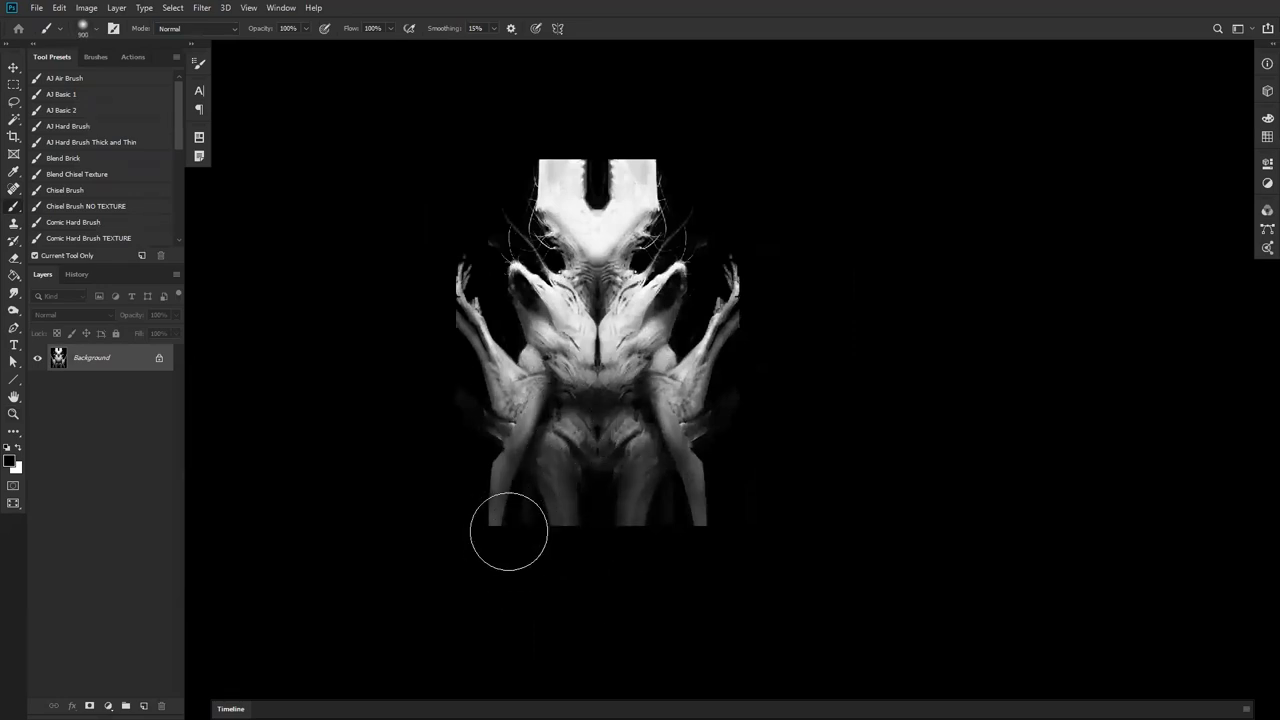
- Choose the Aufgenommener Pinsel 1 1 painter texture brush and rework the elbow area with a sampled gray
key("z")
left_click(540, 428)
key("b")
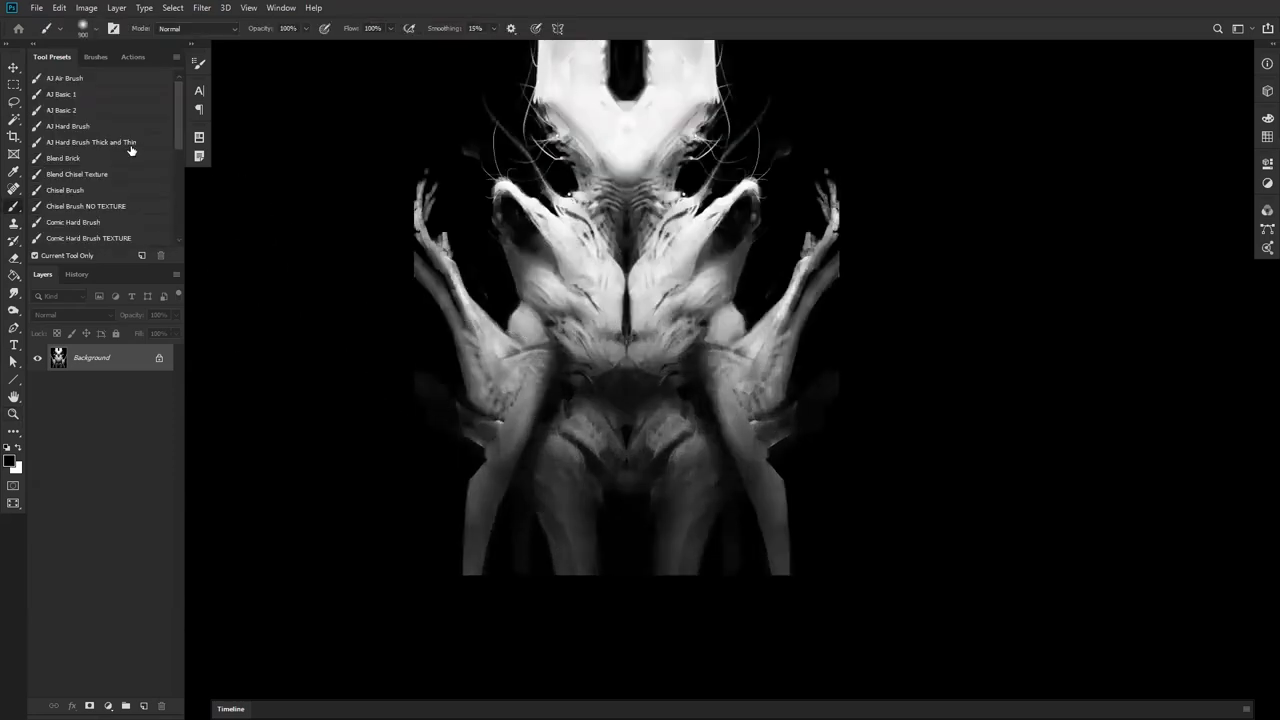
left_click(97, 56)
left_click(140, 193)
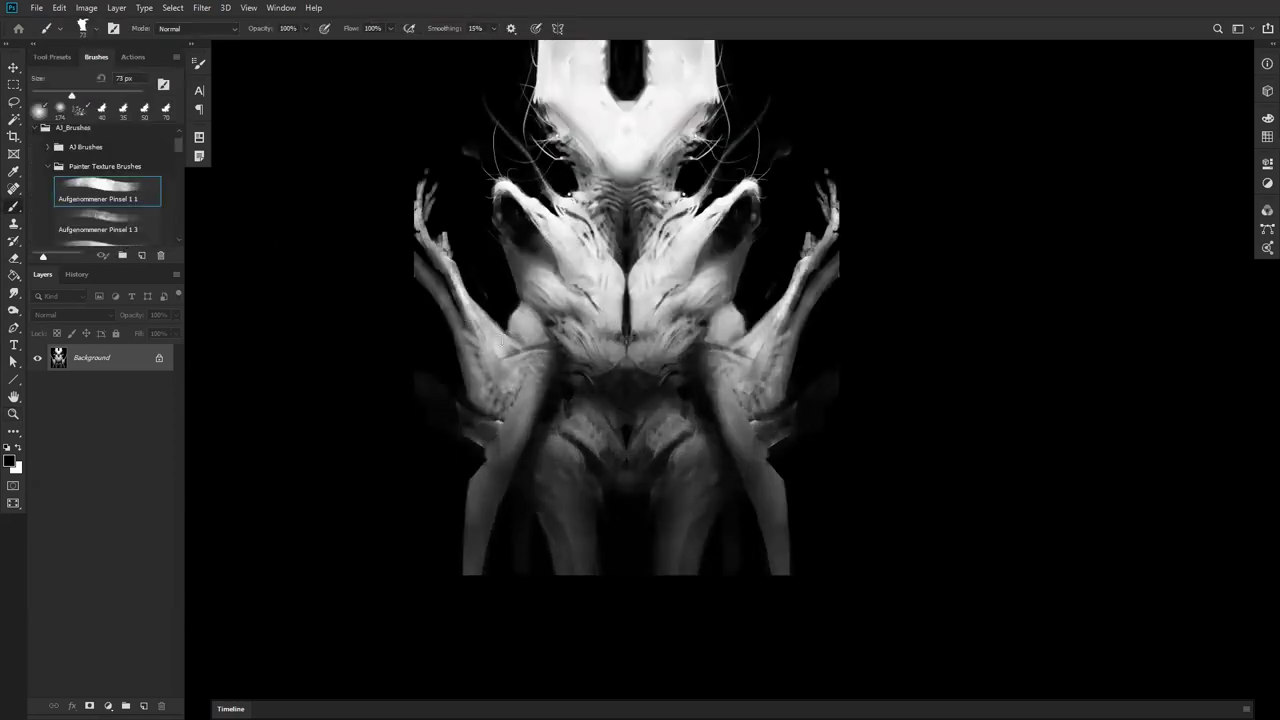
left_click(590, 319, "alt")
key("[")
mouse_move(524, 403)
left_mouse_down()
mouse_move(491, 469)
mouse_move(491, 412)
left_mouse_up()
- Reshape the lower forearms down to the canvas edge with the texture brush at 50 px and sampled dark grays
left_click(516, 452, "alt")
key("[")
key("[")
key("[")
key("[")
key("[")
key("[")
key("[")
key("[")
key("[")
key("]")
key("]")
key("]")
key("]")
key("]")
key("]")
key("]")
mouse_move(483, 460)
left_mouse_down()
mouse_move(483, 512)
mouse_move(487, 472)
mouse_move(513, 444)
mouse_move(496, 485)
left_mouse_up()
left_click(497, 482, "alt")
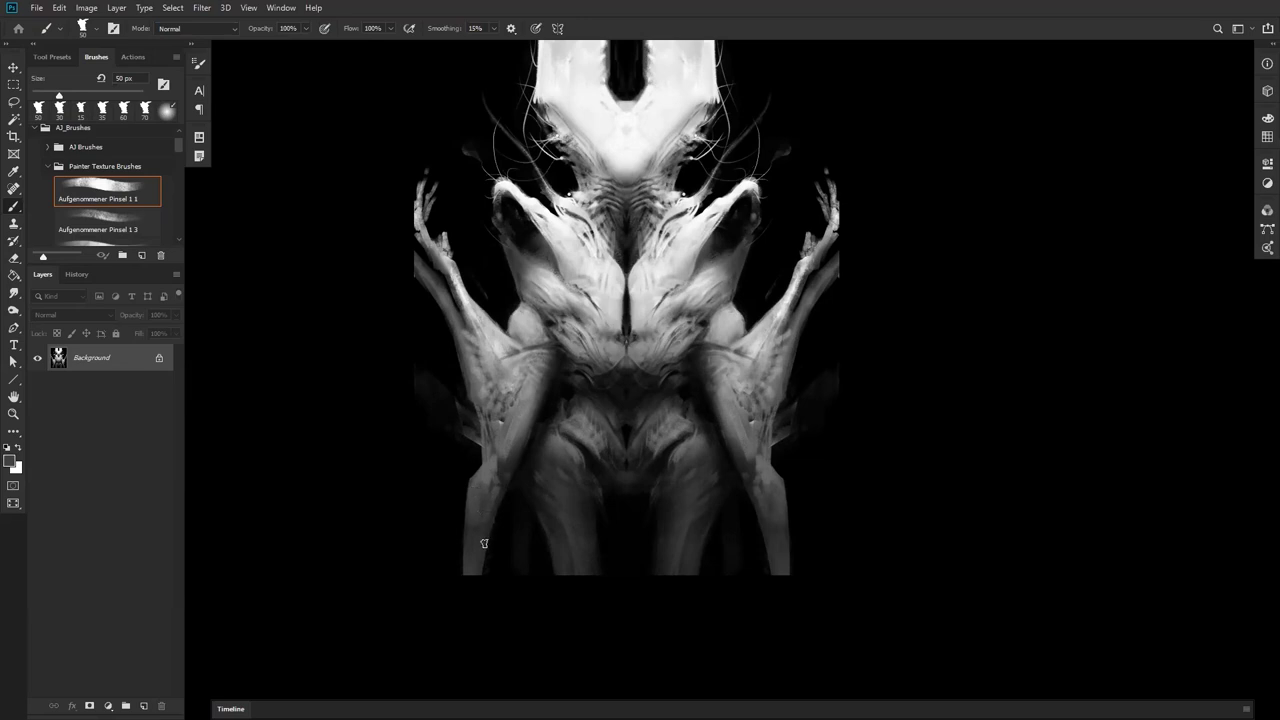
mouse_move(480, 542)
left_mouse_down()
mouse_move(467, 565)
mouse_move(469, 537)
mouse_move(471, 598)
left_mouse_up()
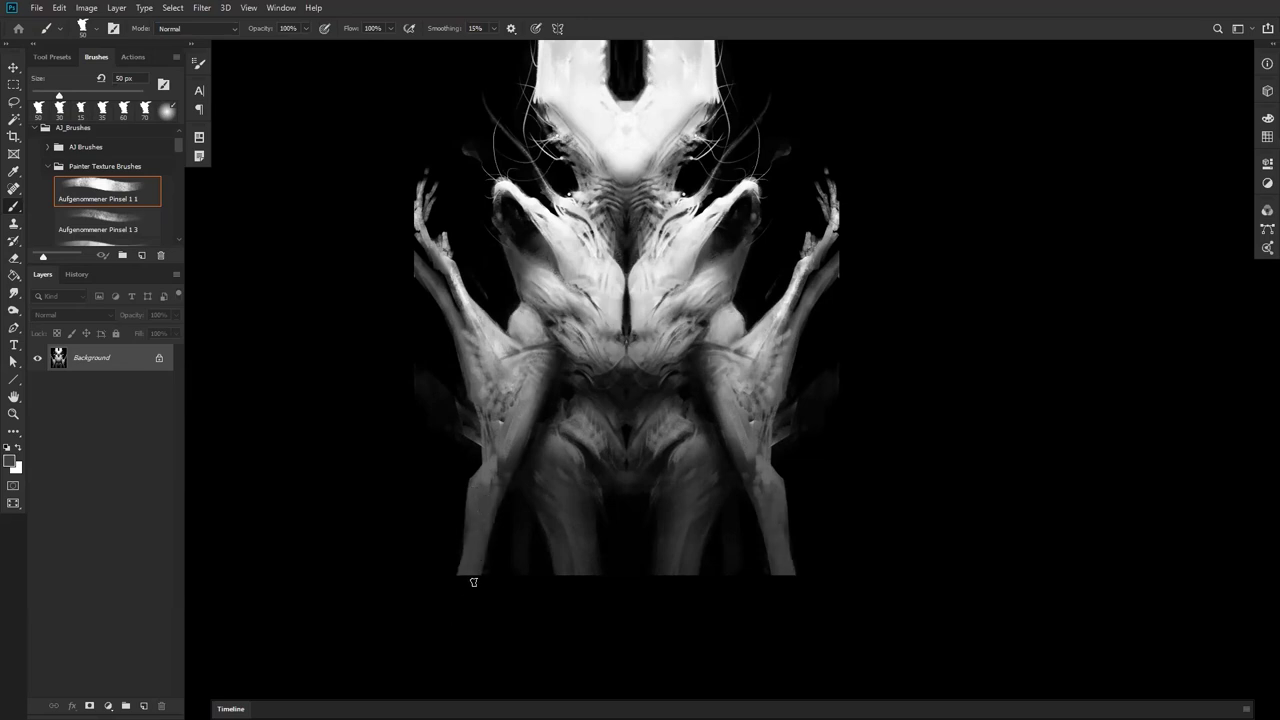
- Refine the inner edges of the hanging arms with a small texture brush in a sampled light gray
left_click(569, 347, "alt")
left_click_drag(566, 352, 552, 376)
key("ctrl+z")
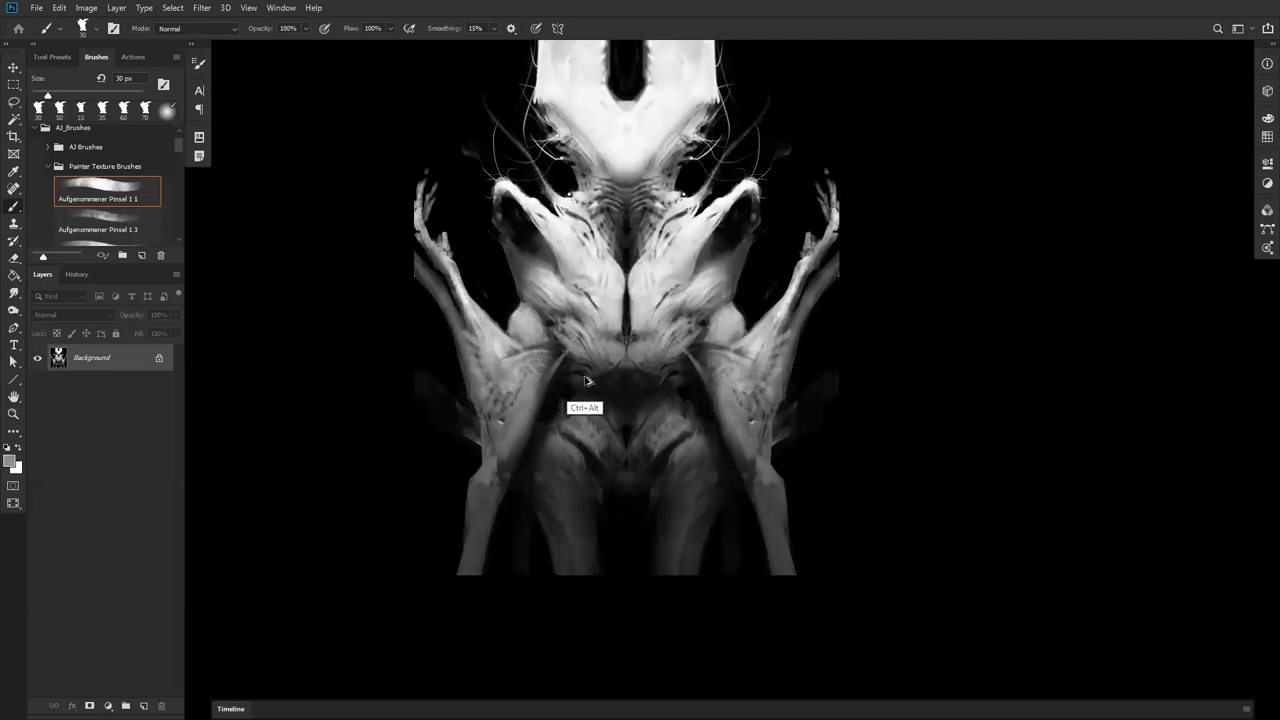
left_click_drag(556, 364, 528, 431)
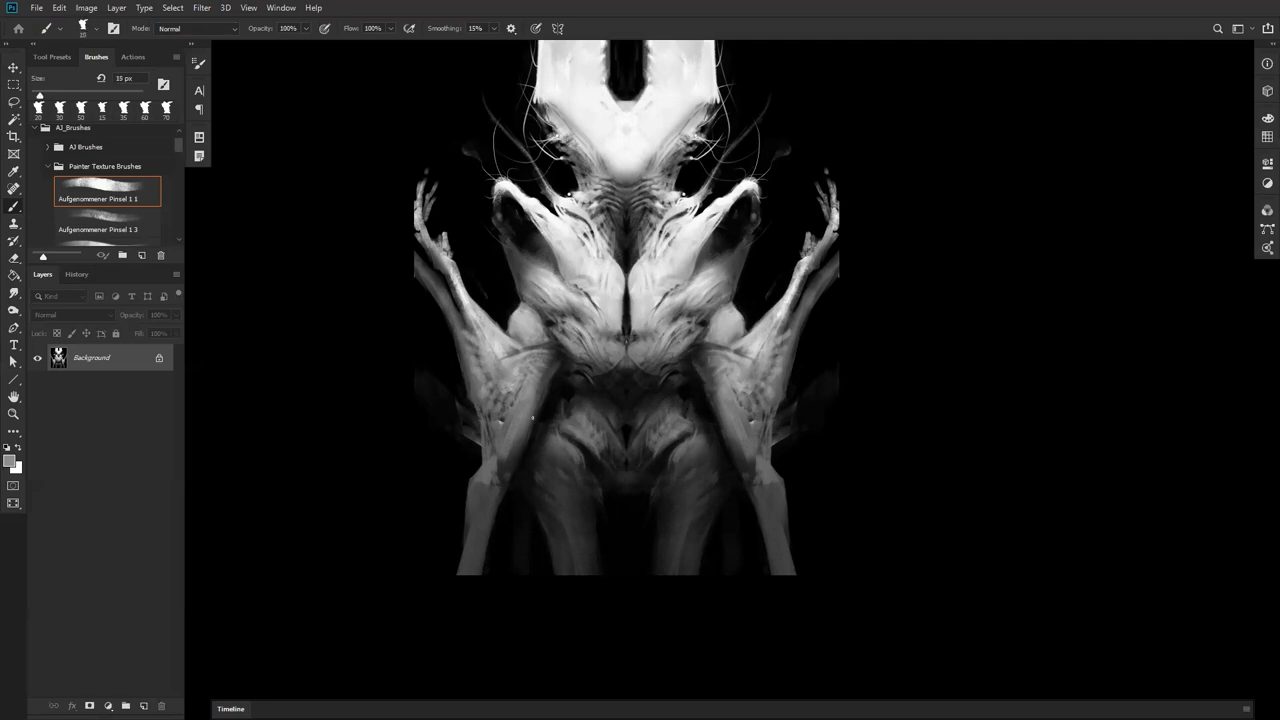
left_click_drag(503, 497, 500, 503)
key("ctrl+z")
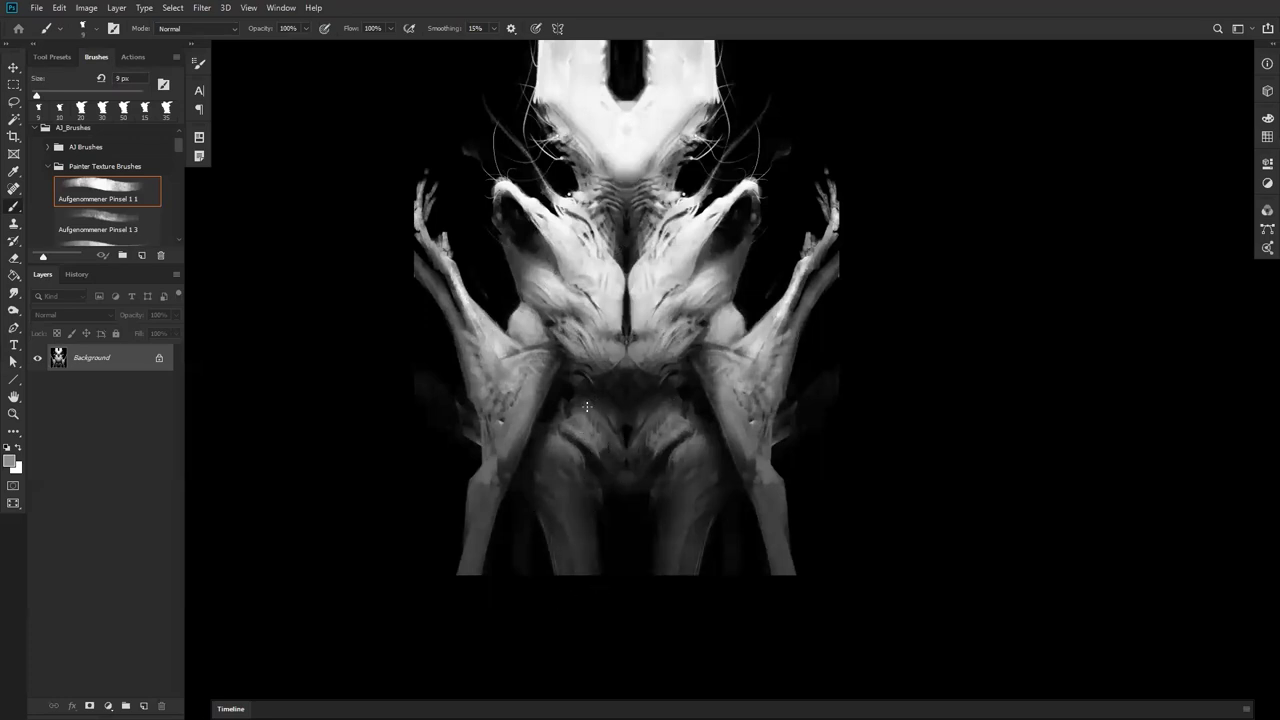
- Paint textured detail over the hip folds and thighs, then sample a dark gray and enlarge the brush to 70 px
key("]")
key("]")
left_click(558, 430)
key("]")
key("]")
key("]")
key("]")
key("]")
mouse_move(574, 436)
left_mouse_down()
mouse_move(582, 478)
mouse_move(598, 461)
mouse_move(604, 523)
mouse_move(598, 474)
mouse_move(591, 546)
mouse_move(596, 478)
mouse_move(602, 568)
left_mouse_up()
left_click(593, 481, "alt")
key("bracketright")
key("bracketright")
key("bracketright")
key("bracketright")
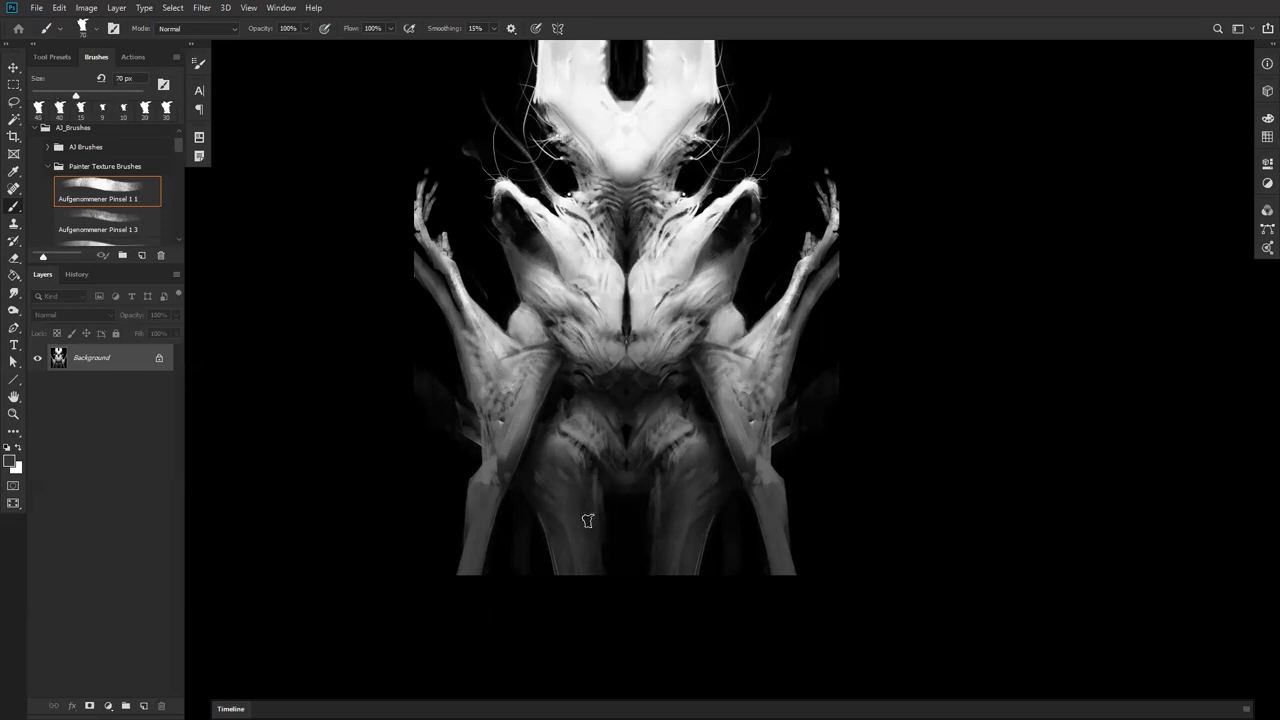
- Darken the background beside the bent arms with a large black texture brush and reduce the brush to 150 px
key("z")
left_click(614, 530, "alt")
left_click(617, 529, "alt")
left_click(620, 527, "alt")
key("f")
key("f")
scroll(690, 427, "up", 3)
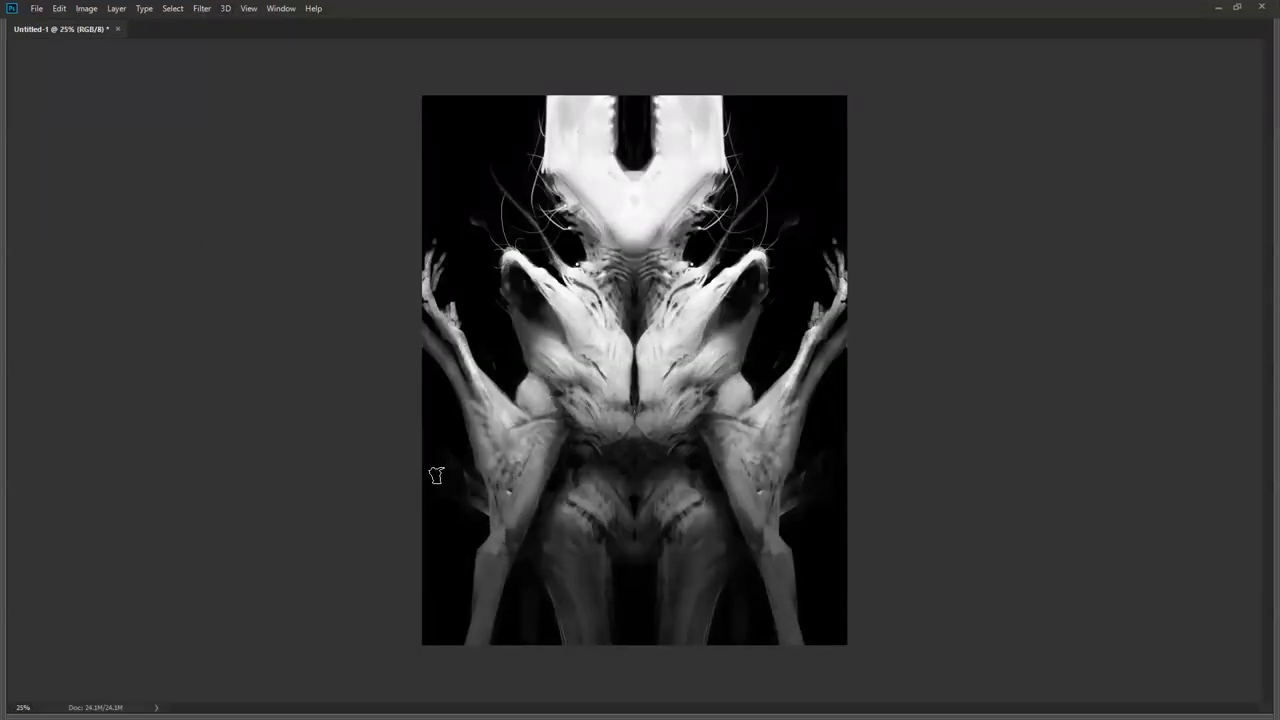
mouse_move(443, 451)
left_mouse_down()
mouse_move(400, 430)
mouse_move(485, 395)
left_mouse_up()
key("[")
key("[")
key("[")
key("[")
key("[")
key("[")
key("[")
key("[")
key("[")
- Choose the DSC09520.JPG 2 debris texture brush and try it on the chest's side at 150 px
scroll(526, 260, "up", 1)
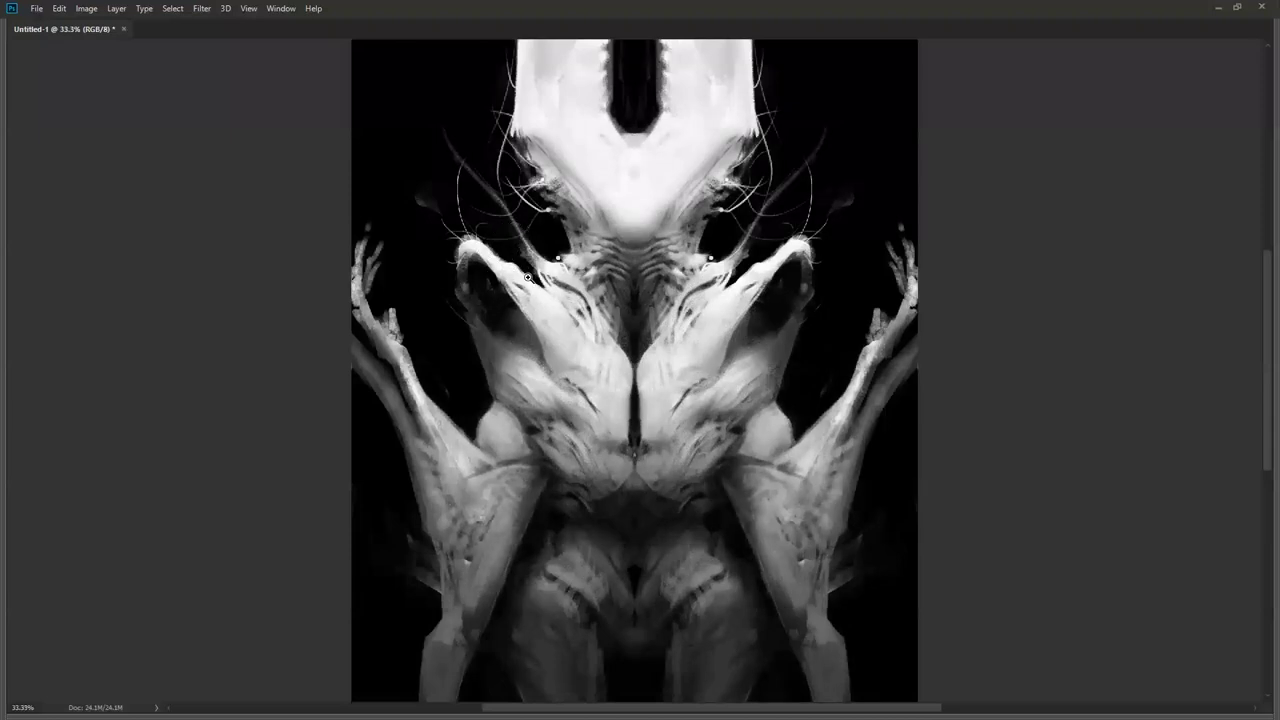
scroll(526, 276, "up", 1)
key("Tab")
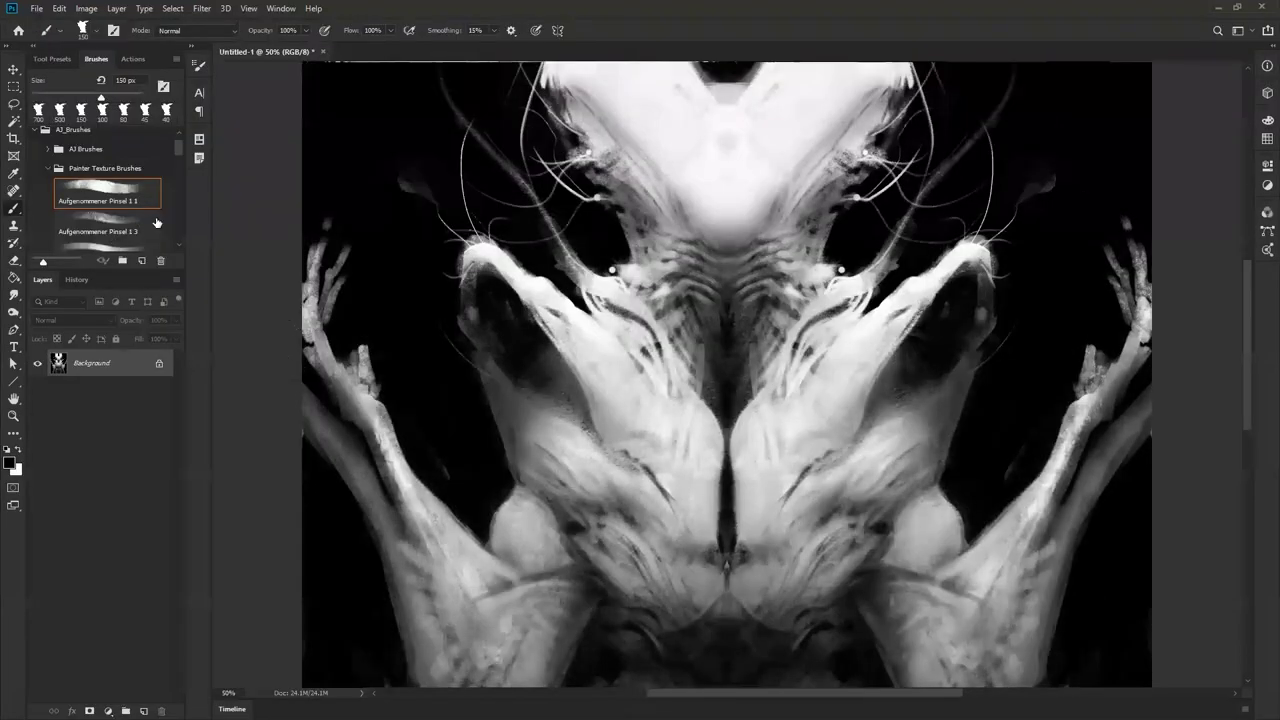
left_click_drag(180, 145, 177, 179)
key("F7")
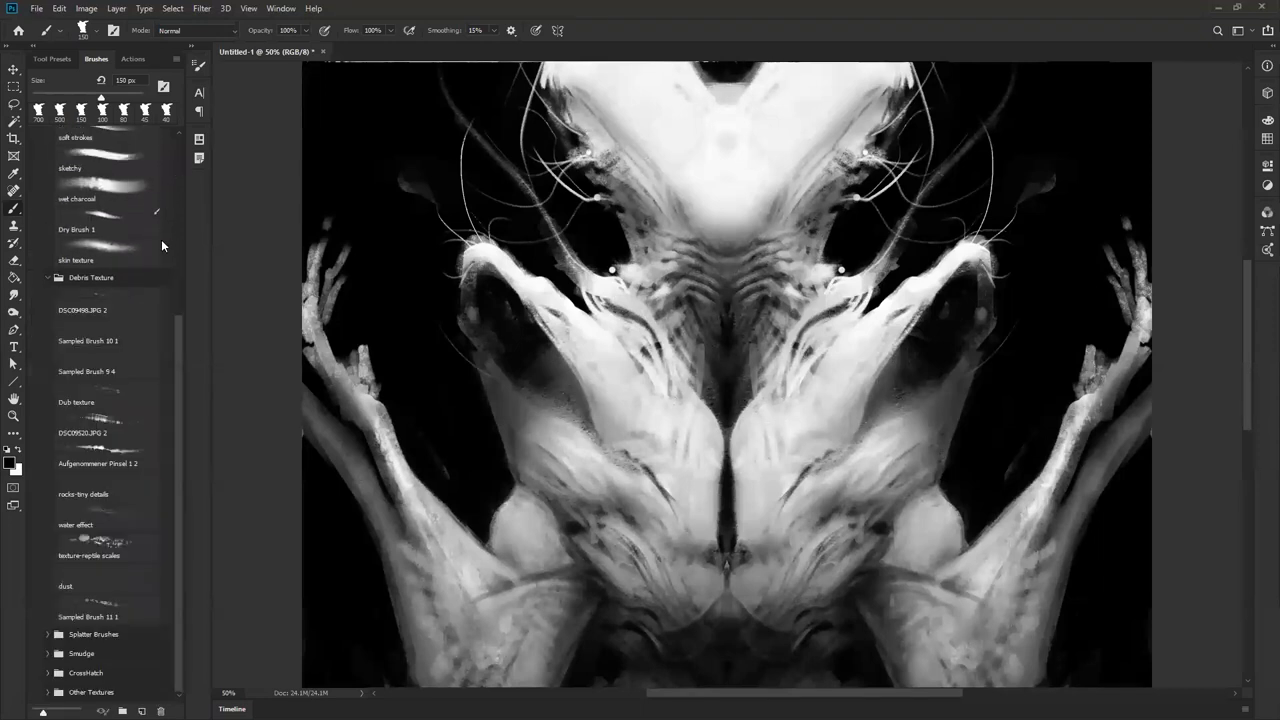
left_click(124, 436)
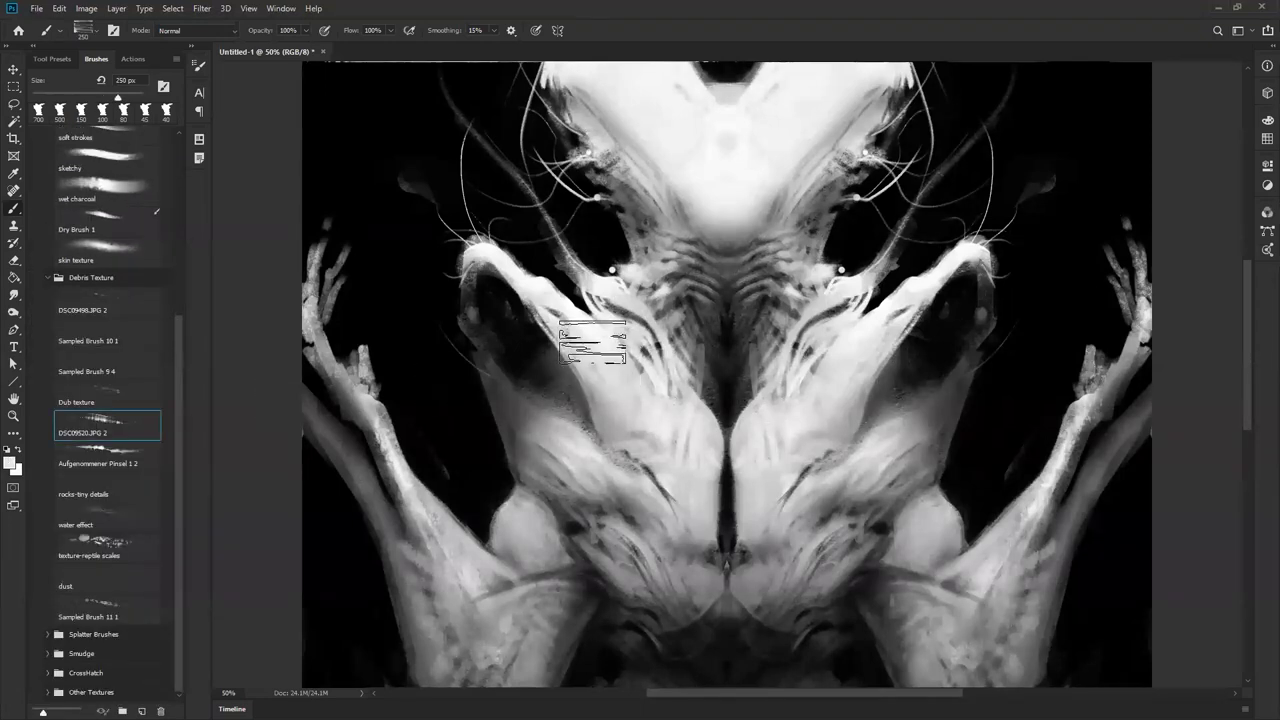
key("[")
left_click_drag(608, 388, 602, 428)
key("ctrl+z")
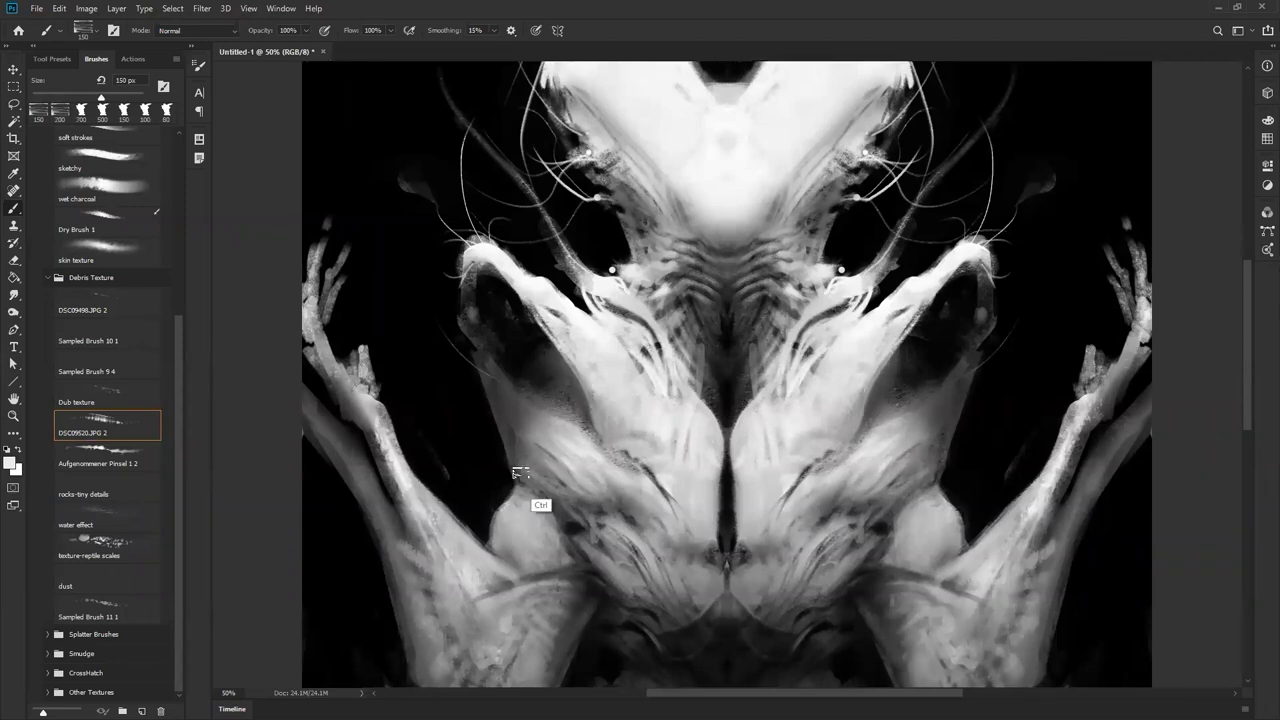
- Choose the Aufgenommener Pinsel 1 2 debris brush at 125 px and roughen the shoulder tips and neck edges with a sampled tone
left_click(128, 458)
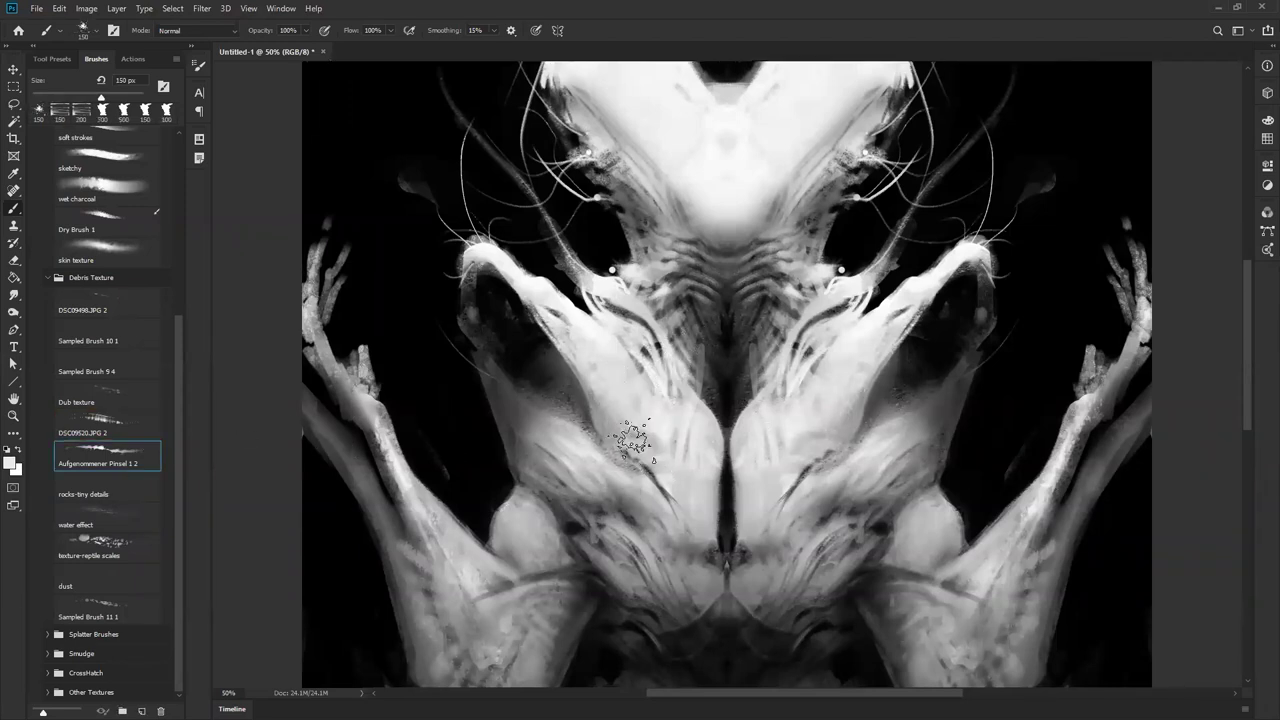
key("bracketleft")
key("alt")
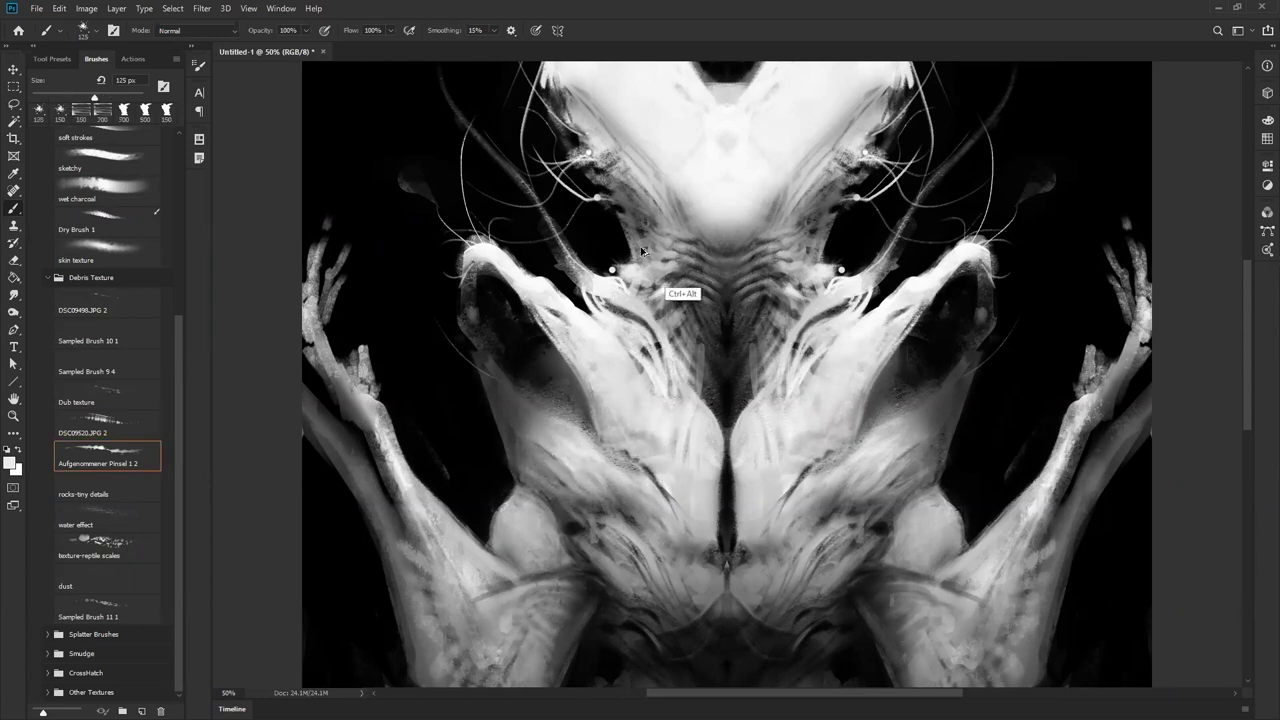
left_click(478, 288, "alt")
mouse_move(477, 275)
left_mouse_down()
mouse_move(480, 240)
mouse_move(530, 312)
mouse_move(585, 347)
mouse_move(663, 340)
mouse_move(595, 297)
mouse_move(505, 285)
mouse_move(550, 305)
mouse_move(523, 258)
mouse_move(582, 290)
mouse_move(587, 272)
mouse_move(561, 237)
mouse_move(575, 268)
mouse_move(643, 280)
mouse_move(631, 232)
mouse_move(641, 225)
mouse_move(650, 256)
left_mouse_up()
- Add fine speckled texture to the inner chest beside the central cavity with the debris brush at 45 px
left_click(538, 290, "alt")
key("[")
key("[")
key("[")
key("[")
key("[")
key("[")
key("[")
left_click_drag(678, 312, 711, 393)
left_click(687, 345, "alt")
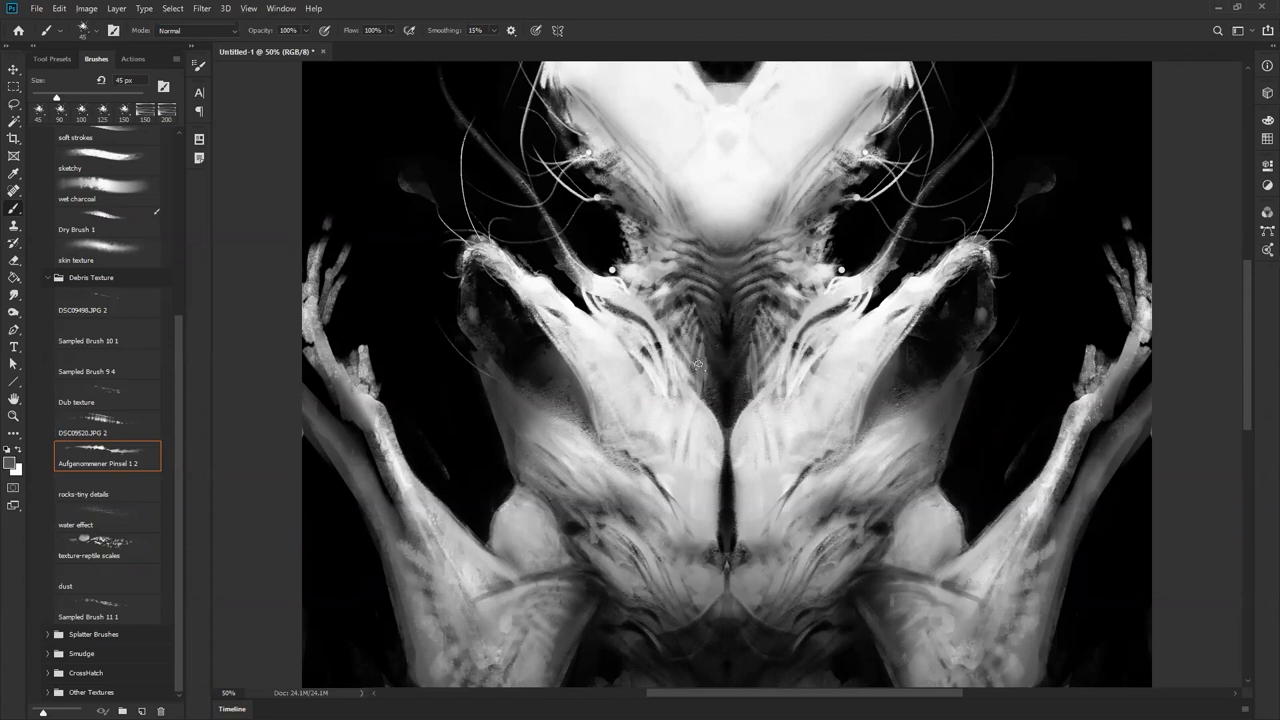
- Texture the chest's dark central cavity with vertical debris brush strokes, then undo the trial strokes made with a larger brush and darker tone
left_click_drag(707, 313, 712, 409)
left_click_drag(722, 320, 728, 398)
key("]")
key("]")
key("]")
key("]")
key("]")
key("]")
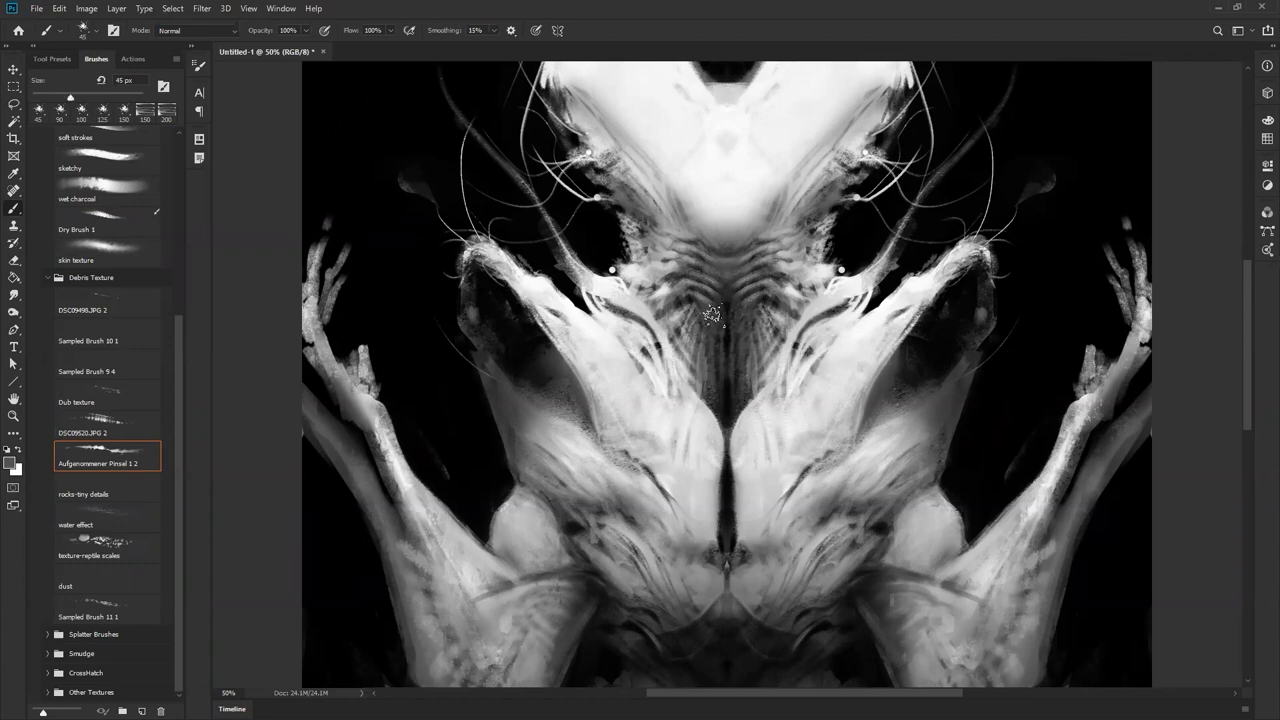
key("ctrl+z")
left_click(725, 411, "alt")
mouse_move(721, 309)
left_mouse_down()
mouse_move(721, 414)
mouse_move(731, 383)
left_mouse_up()
key("ctrl+z")
- Sample a light chest tone and add debris texture to the sides of the lower chest
key("z")
left_click(737, 397, "alt")
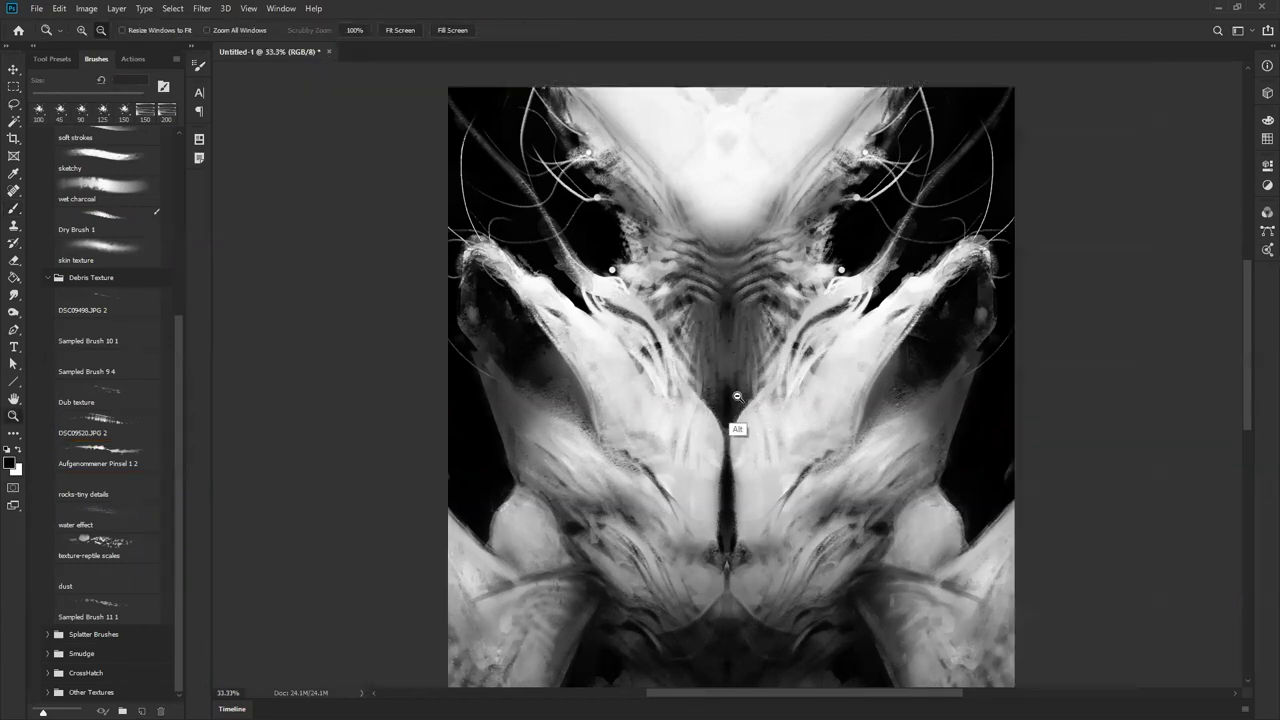
left_click(737, 397, "alt")
left_click(739, 397, "alt")
left_click(764, 455)
left_click(764, 455)
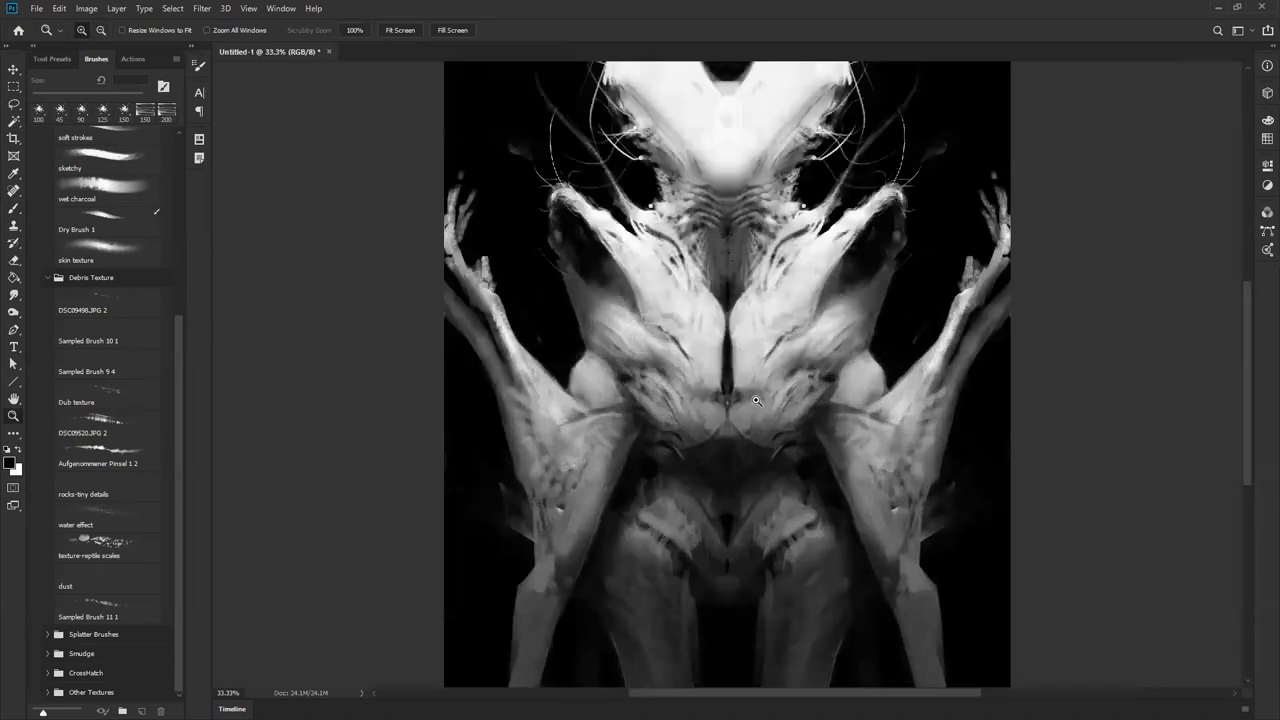
key("b")
left_click(691, 309, "alt")
key("[")
left_click_drag(654, 371, 668, 384)
left_click(659, 375)
- Add finer speckles along the lower chest's folds with the debris brush at 40 px and sampled tones
key("[")
key("[")
key("[")
key("[")
key("[")
key("[")
left_click(671, 390)
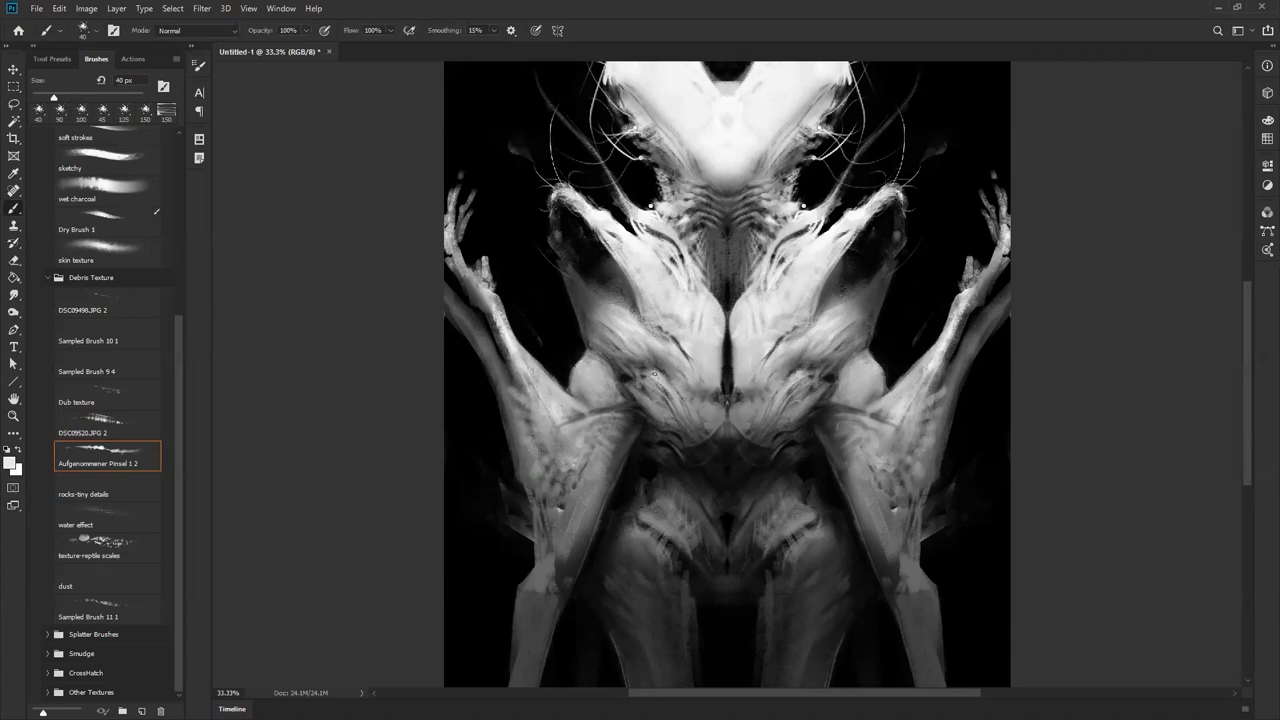
key("bracketright")
key("bracketright")
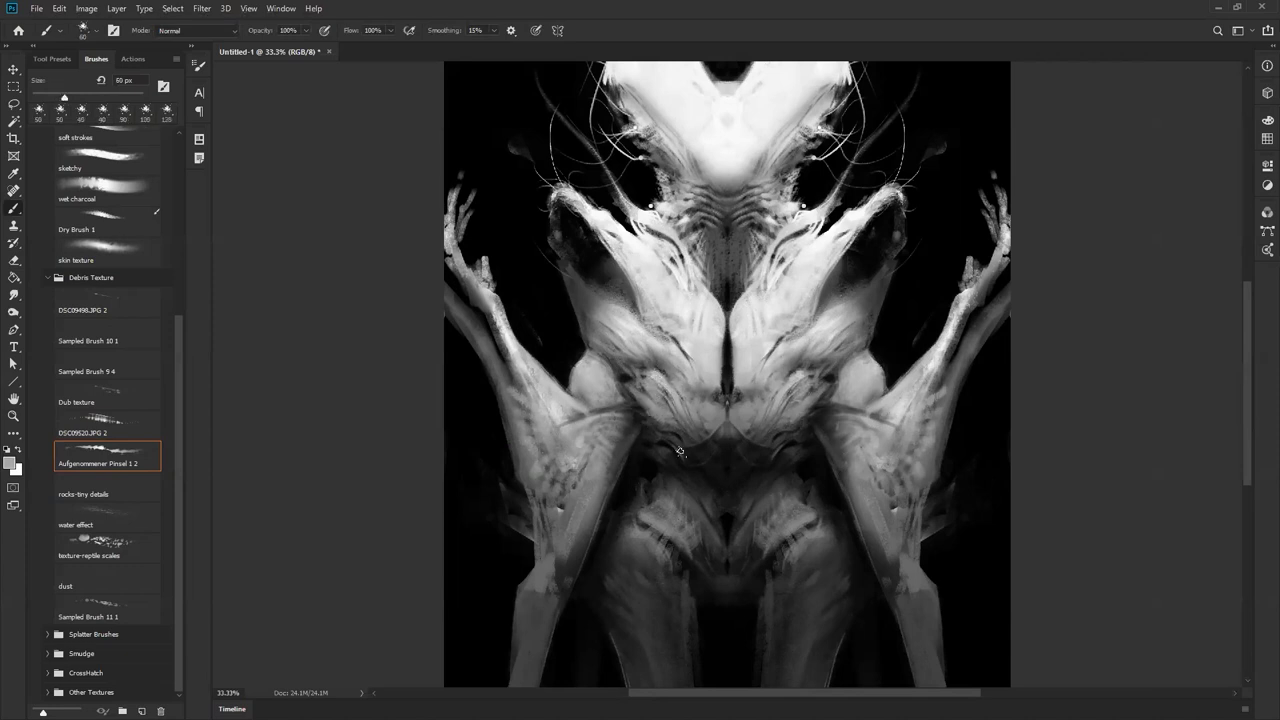
left_click(650, 452, "alt")
left_click(707, 410, "alt")
- Hide the interface panels and examine the whole figure at reduced and closer zoom
key("z")
left_click(734, 466, "alt")
left_click(734, 466, "alt")
left_click(734, 466, "alt")
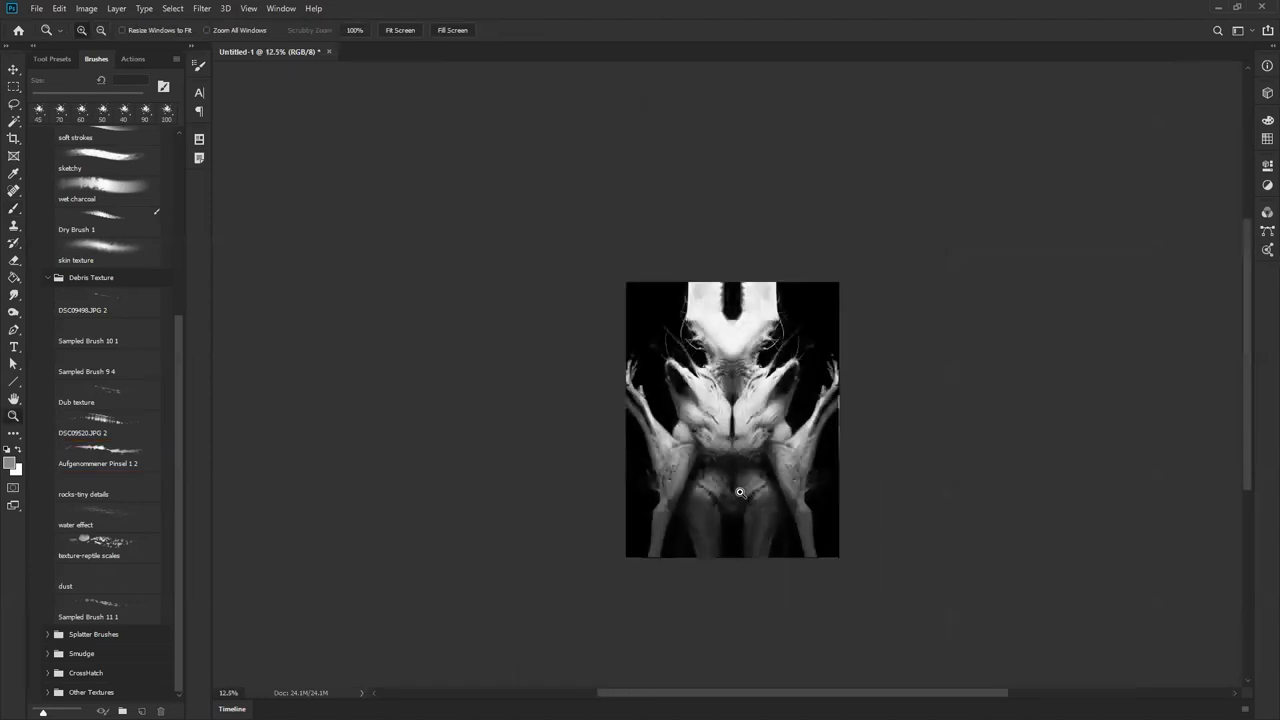
left_click(778, 433)
key("Tab")
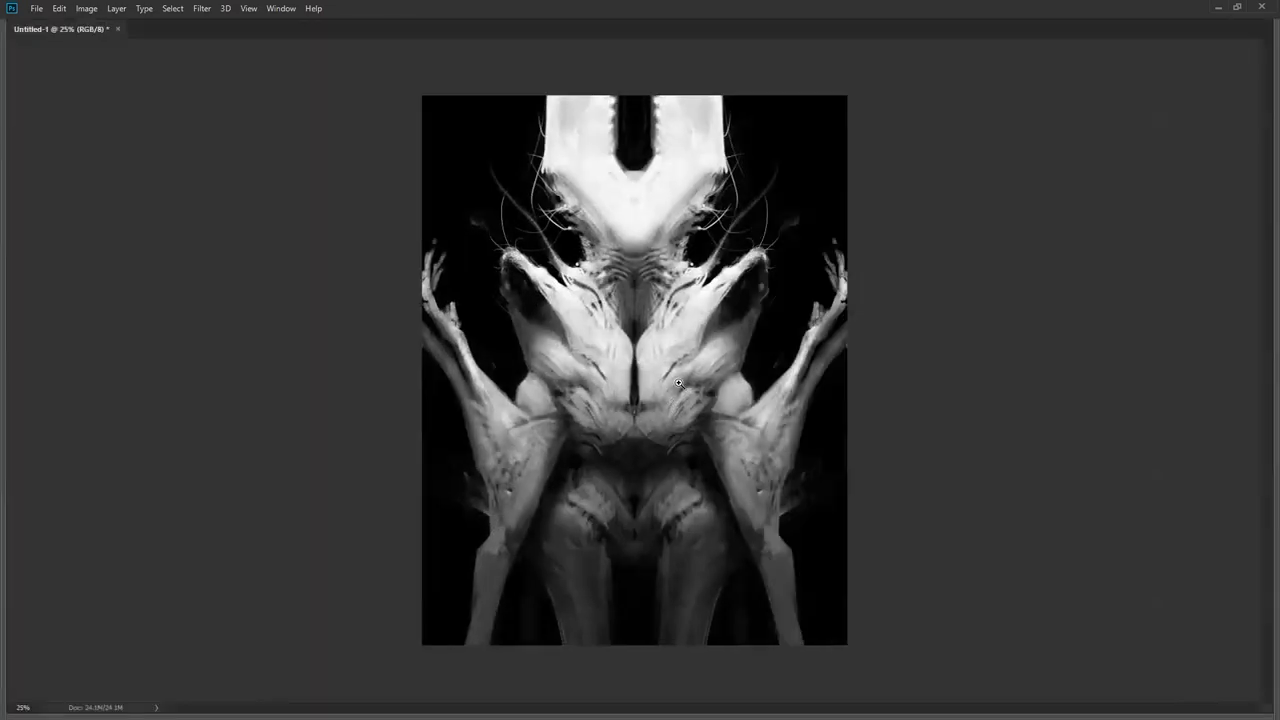
left_click(675, 379)
scroll(622, 191, "up", 1)
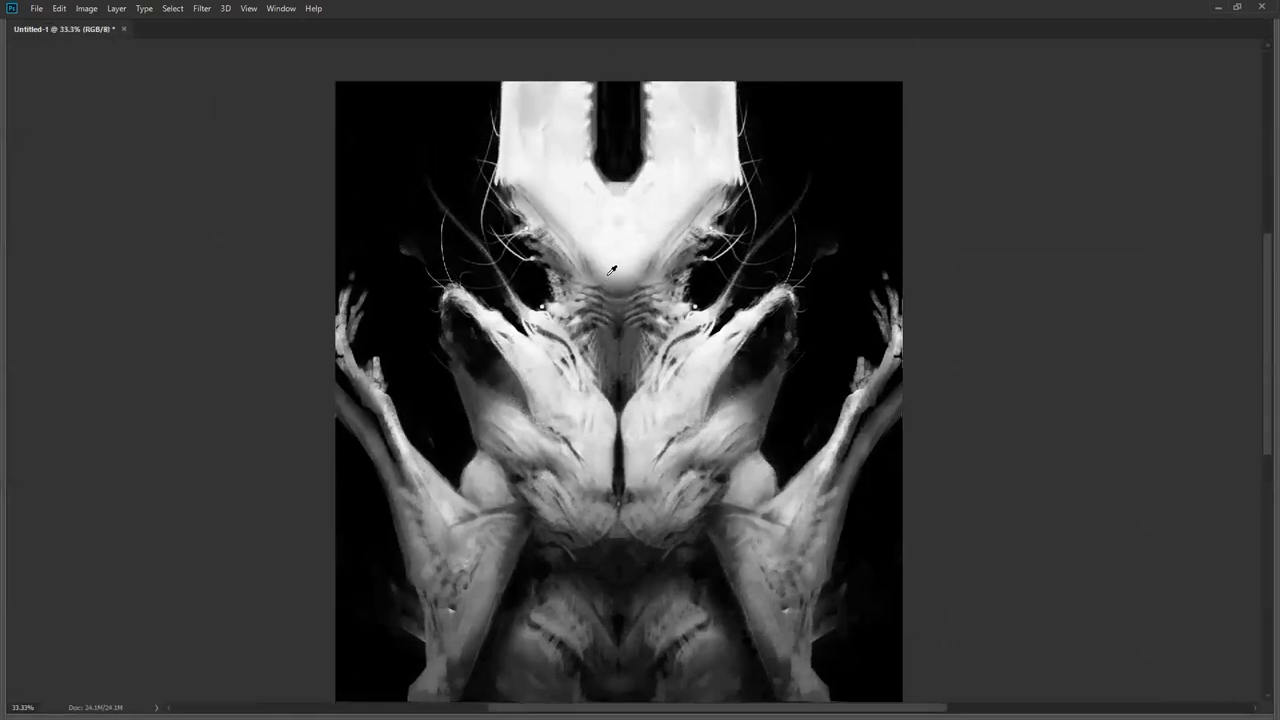
- Enlarge the debris brush and roughen the neck's side below the head
key("]")
key("]")
key("]")
key("]")
key("]")
left_click_drag(571, 234, 546, 195)
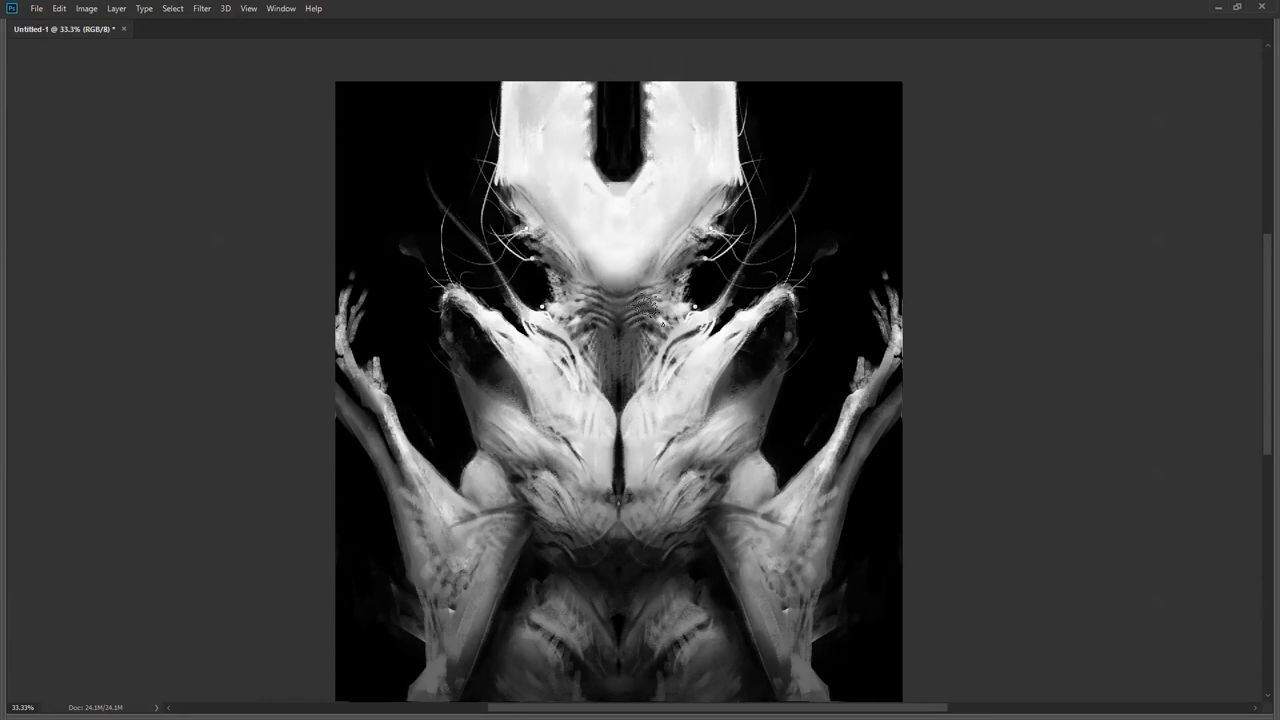
left_click_drag(683, 466, 687, 406)
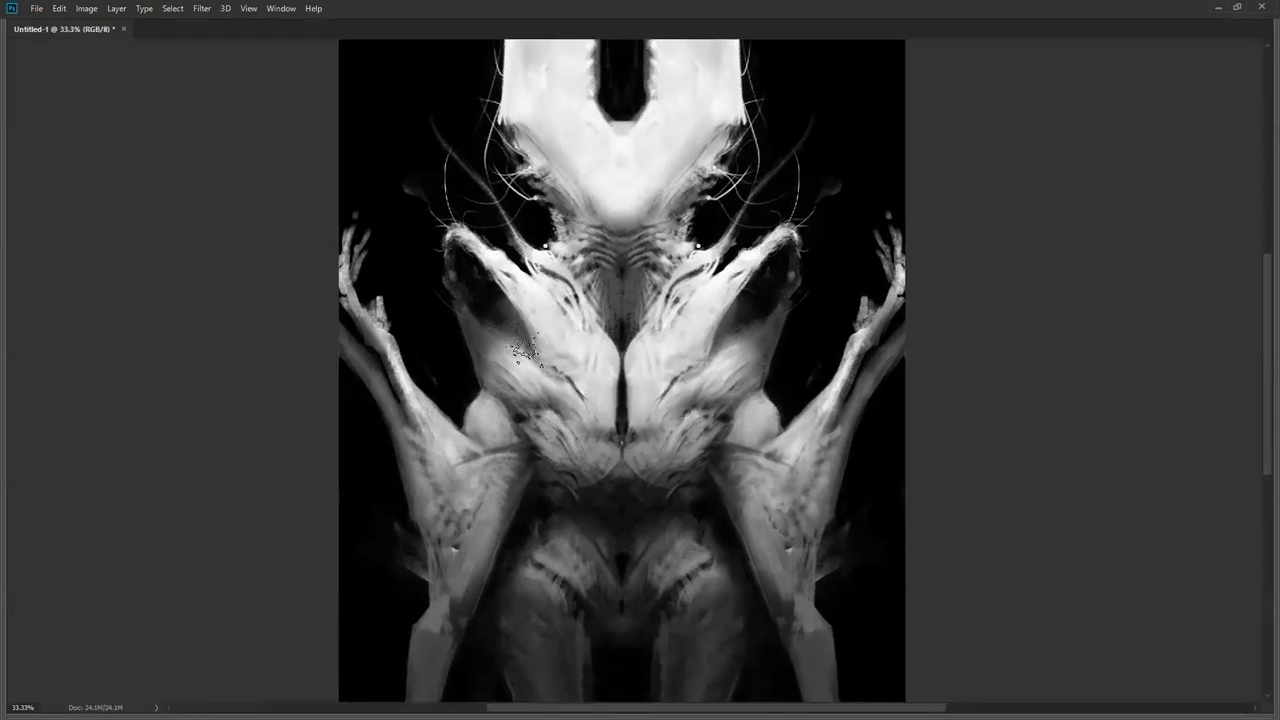
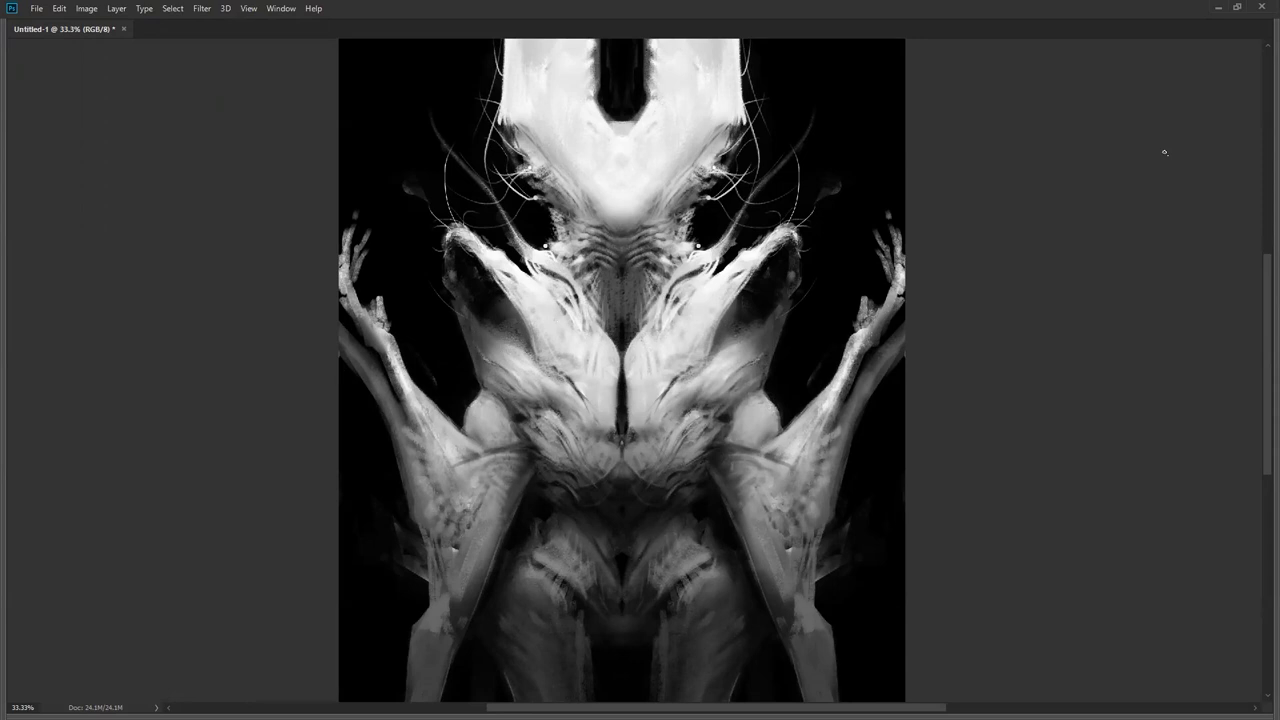
- Sample an arm tone and roughen the wrists with the debris brush, undoing the last change
left_click(385, 342, "alt")
left_click(385, 334, "alt")
mouse_move(365, 316)
left_mouse_down()
mouse_move(378, 348)
mouse_move(342, 250)
mouse_move(332, 278)
mouse_move(343, 260)
left_mouse_up()
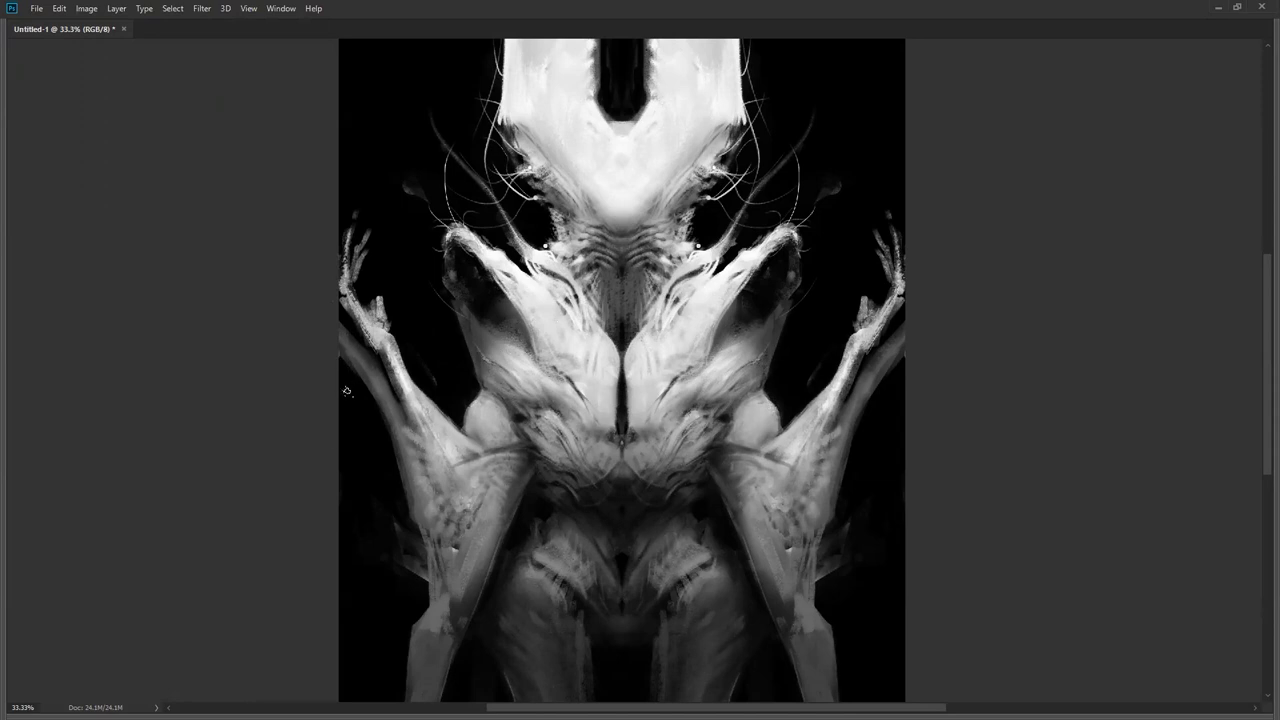
key("ctrl+alt+z")
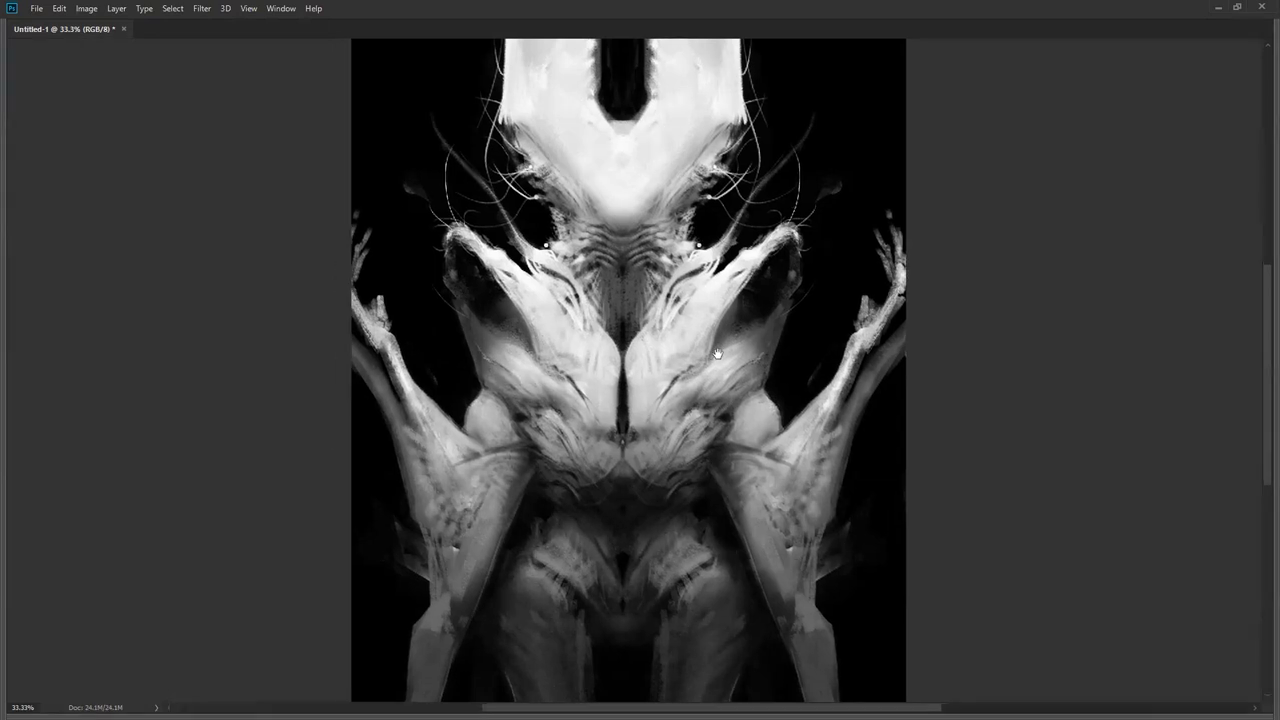
- Restore the panels, choose the texture charcoal brush, and rework the hands with sampled tones, covering the old fingertips in black at 45 px
left_click_drag(666, 458, 701, 386)
key("Tab")
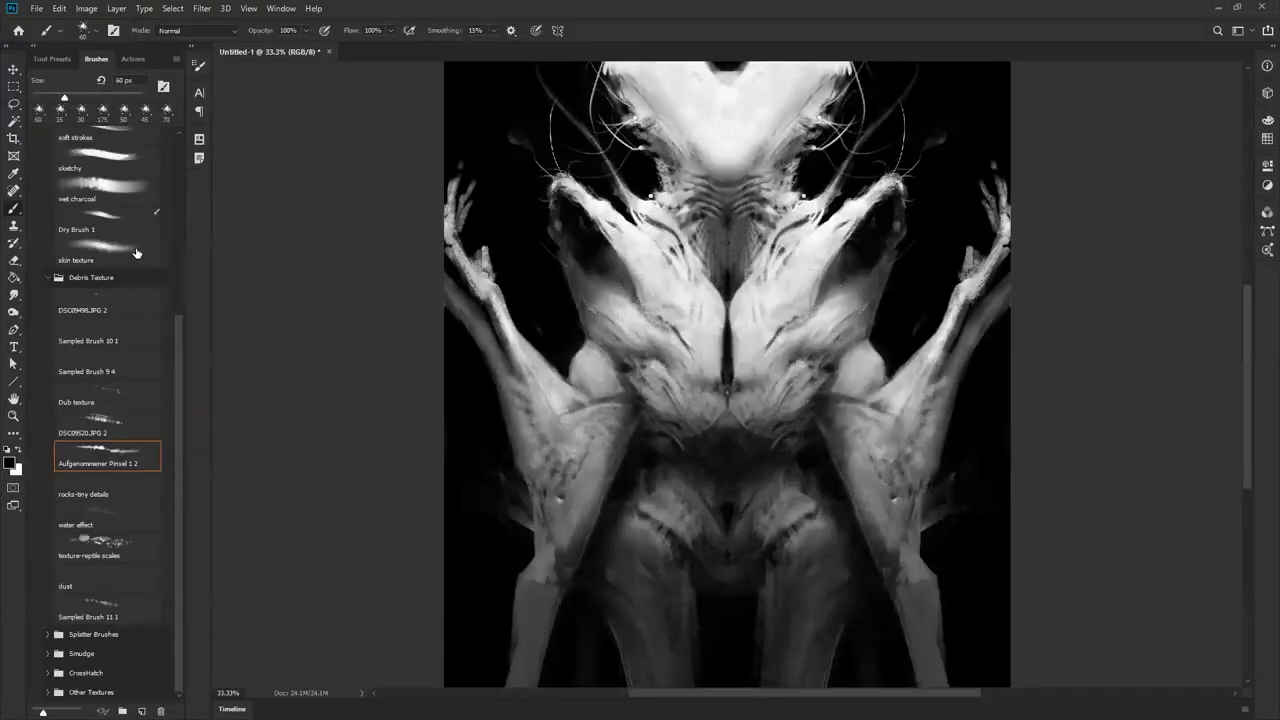
scroll(180, 240, "up", 5)
left_click(151, 280)
left_click(480, 317, "alt")
left_click_drag(468, 270, 456, 232)
key("[")
left_click(461, 154, "alt")
key("bracketleft")
key("bracketleft")
left_click(463, 172, "alt")
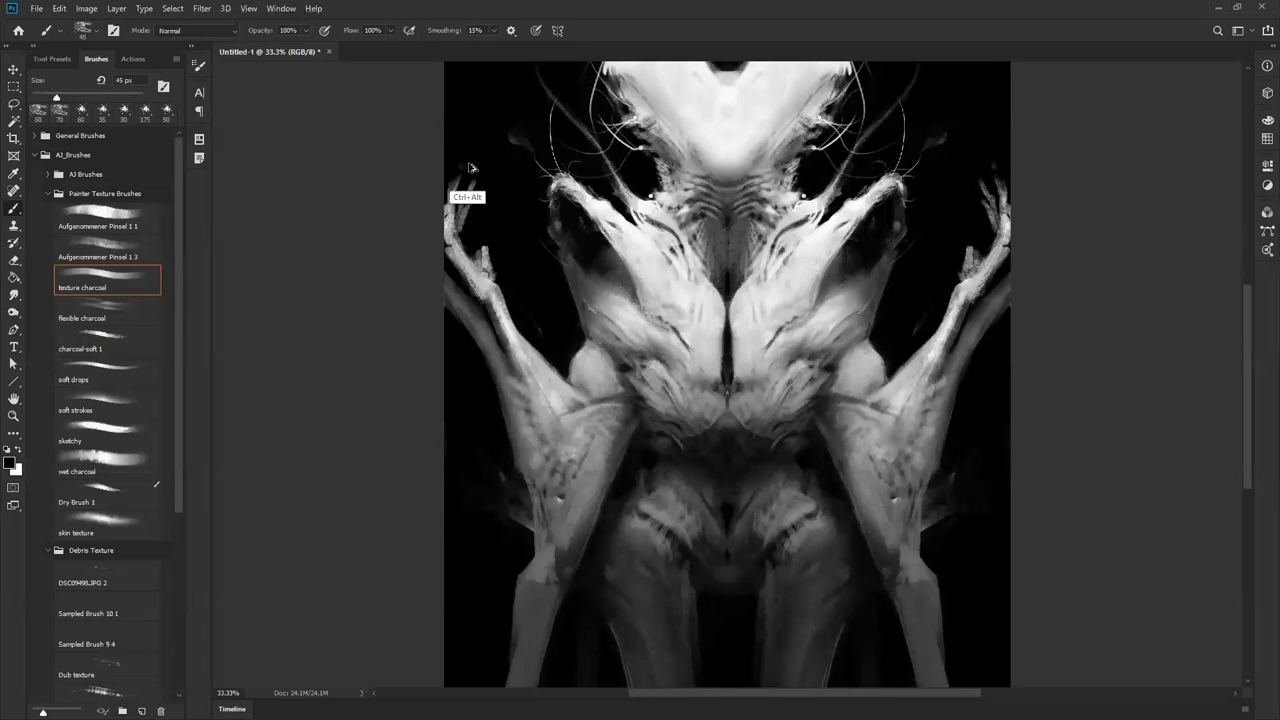
left_click_drag(463, 160, 455, 173)
- Repaint the raised hands' fingers as longer, cleaner shapes with a sampled grey at 15 to 20 px
key("bracketleft")
key("bracketleft")
key("bracketleft")
key("bracketleft")
left_click(447, 226, "alt")
key("bracketleft")
key("bracketleft")
key("bracketright")
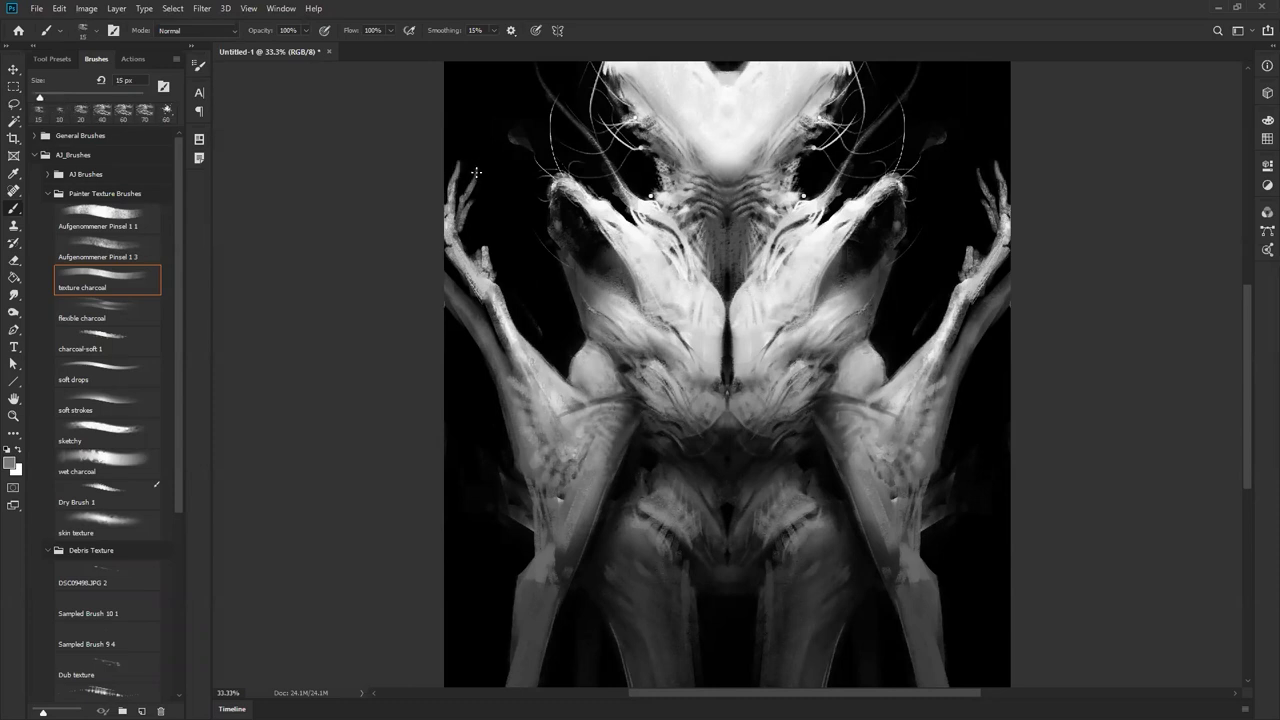
left_click(473, 199)
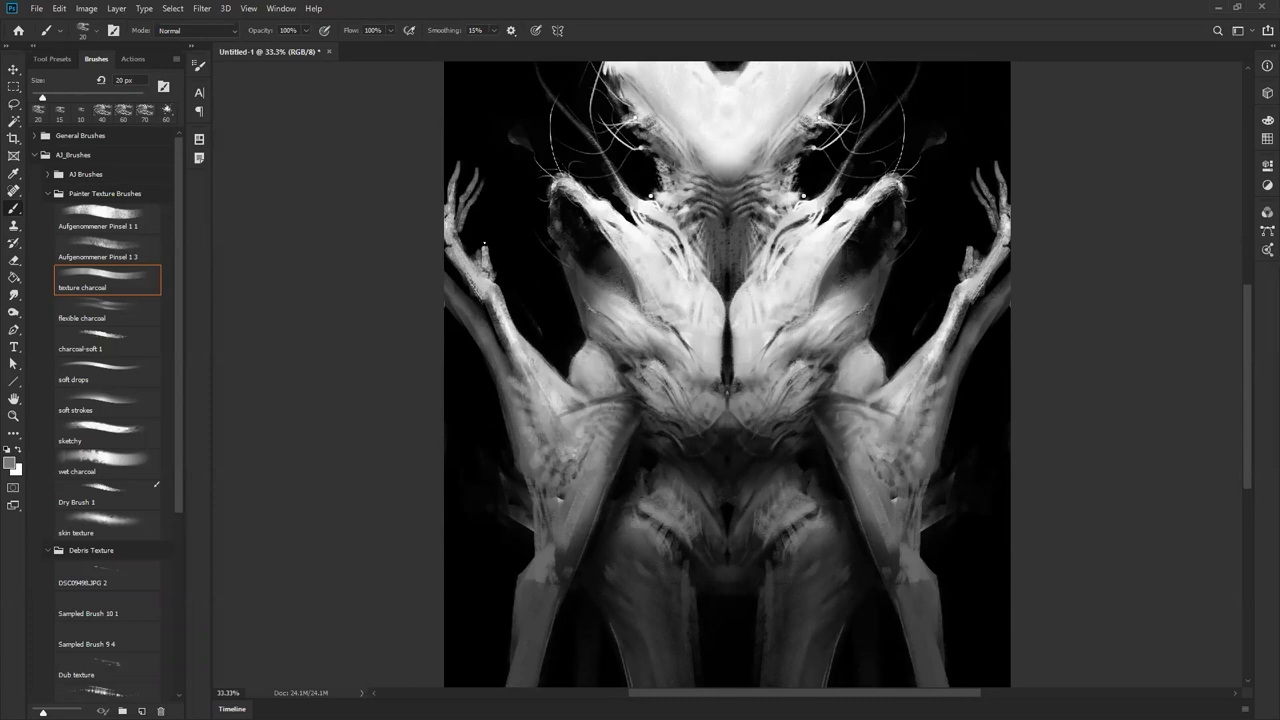
- Extend the thumbs into slender points and blend the wrists with sampled tones, using the brush at 20 to 30 px
left_click_drag(489, 222, 487, 244)
left_click(495, 227, "alt")
left_click(452, 280, "alt")
key("bracketright")
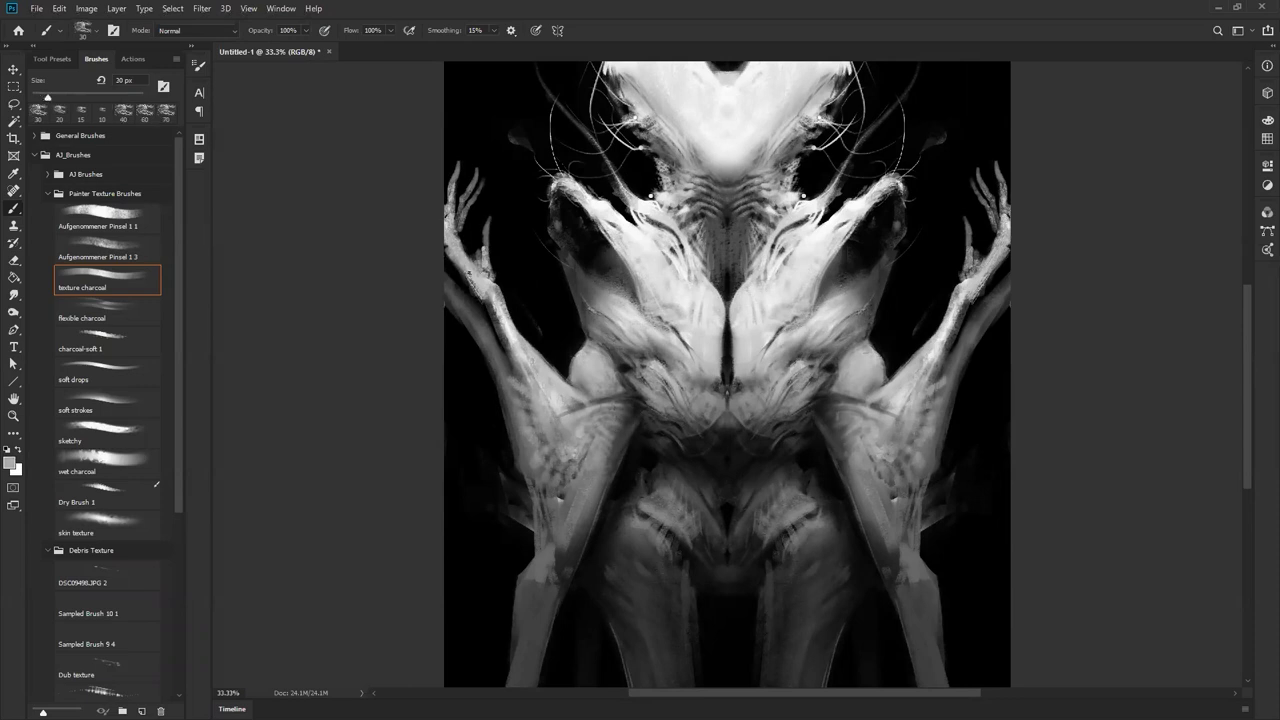
left_click_drag(454, 262, 484, 298)
mouse_move(485, 296)
left_mouse_down()
mouse_move(511, 365)
mouse_move(481, 333)
mouse_move(483, 313)
left_mouse_up()
key("bracketleft")
key("bracketleft")
key("bracketright")
- Carve black marks into the forearms and add light textured strokes down towards the elbows
key("d")
left_click(503, 342)
mouse_move(494, 336)
left_mouse_down()
mouse_move(506, 332)
mouse_move(492, 326)
mouse_move(494, 289)
mouse_move(500, 300)
left_mouse_up()
key("x")
left_click_drag(507, 346, 541, 450)
- Enlarge the texture charcoal brush to 50 px and paint light streaks across the flanks and lower chest
key("]")
key("]")
key("]")
key("]")
key("]")
key("z")
left_click(580, 460, "alt")
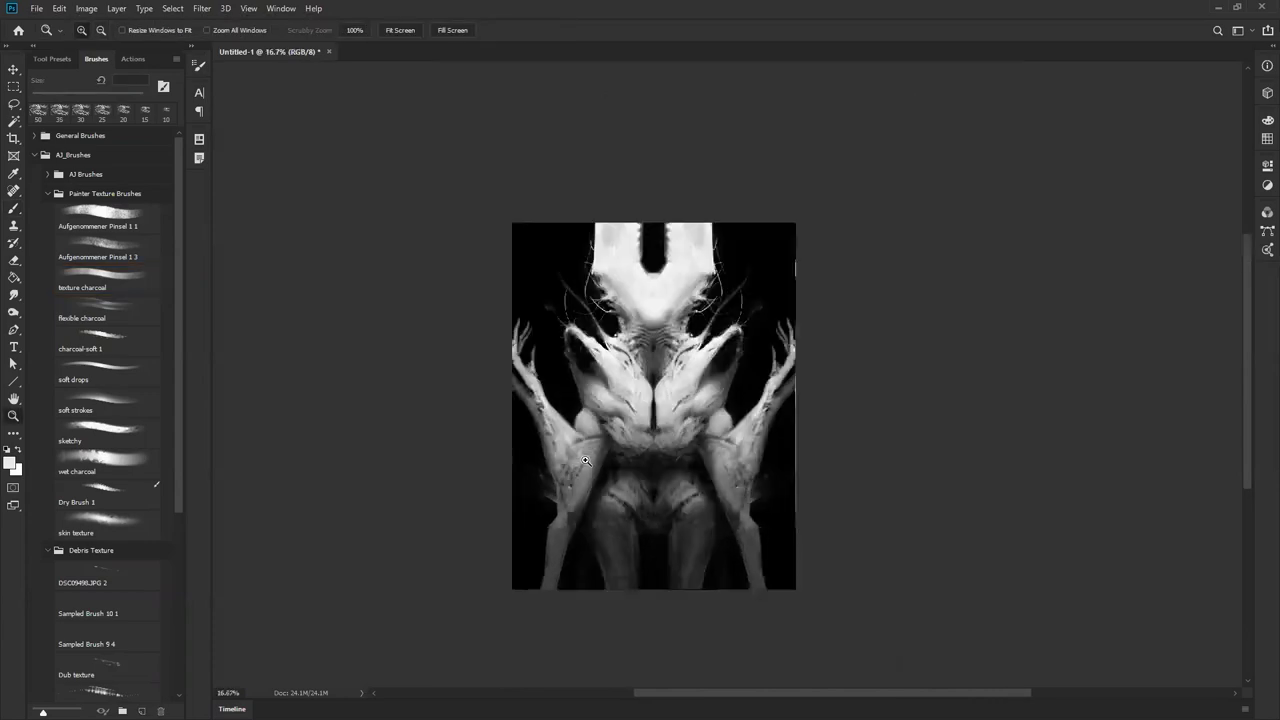
left_click(655, 372)
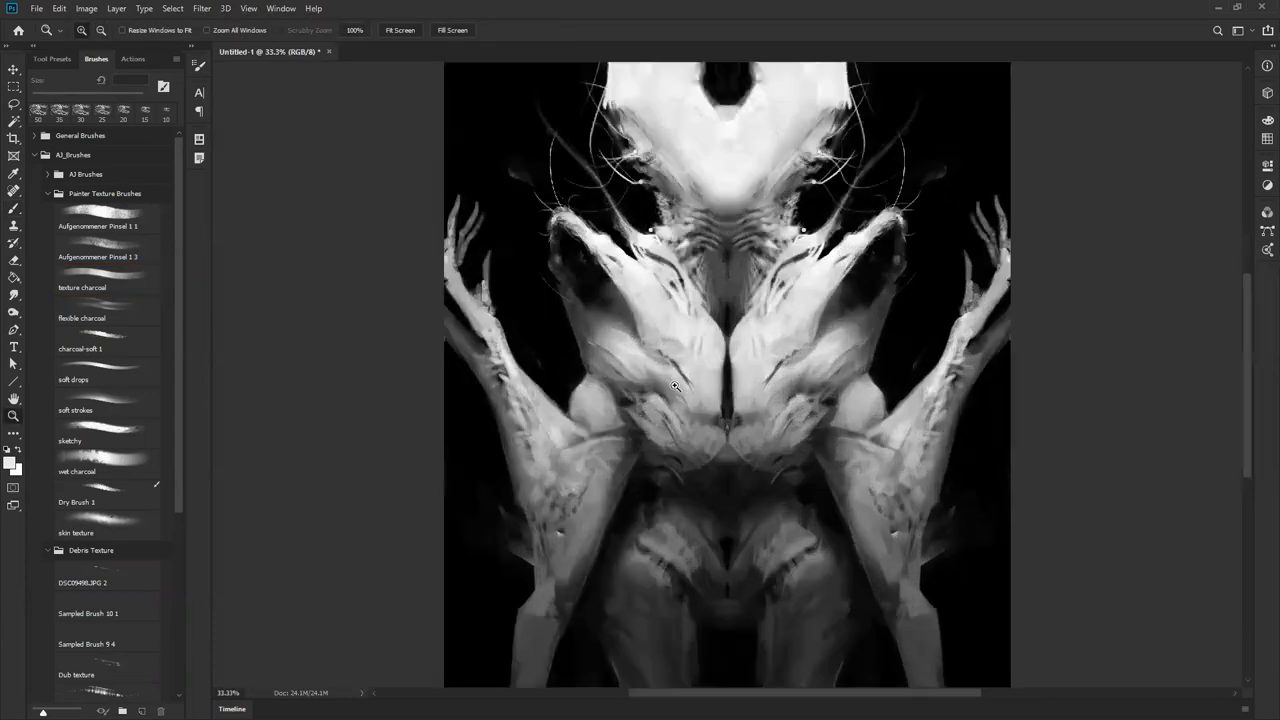
key("b")
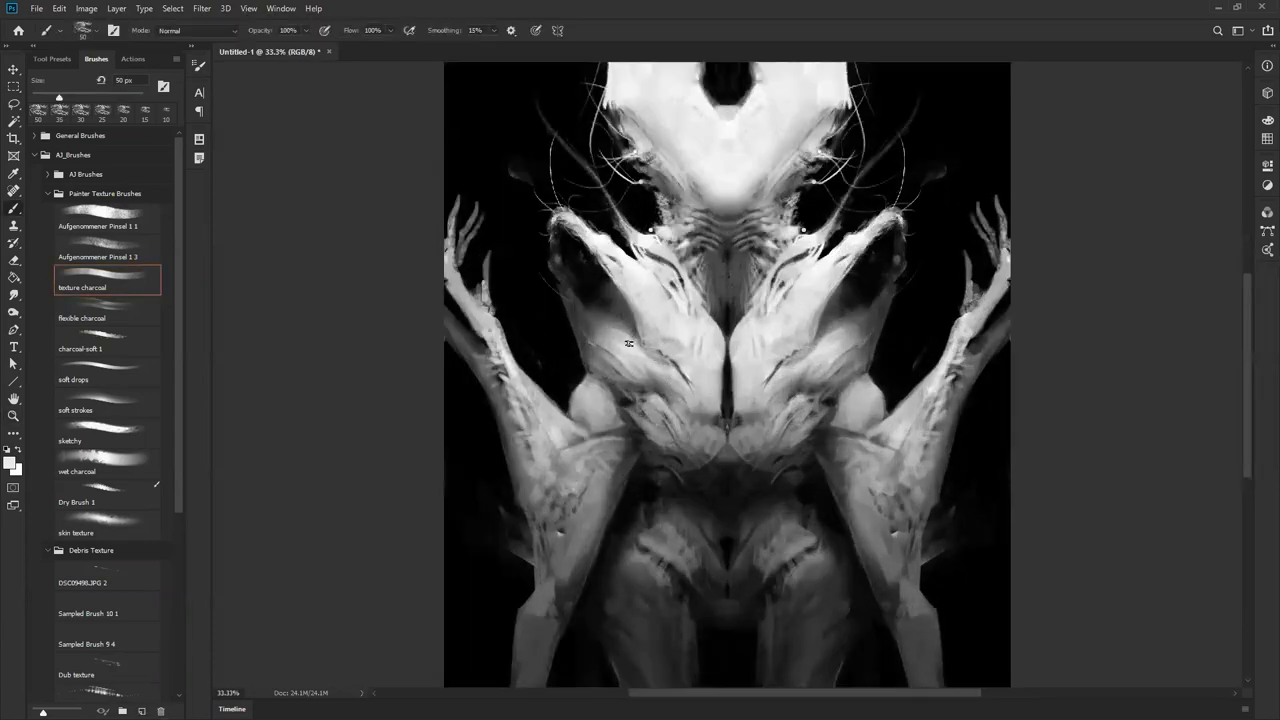
key("bracketleft")
key("bracketright")
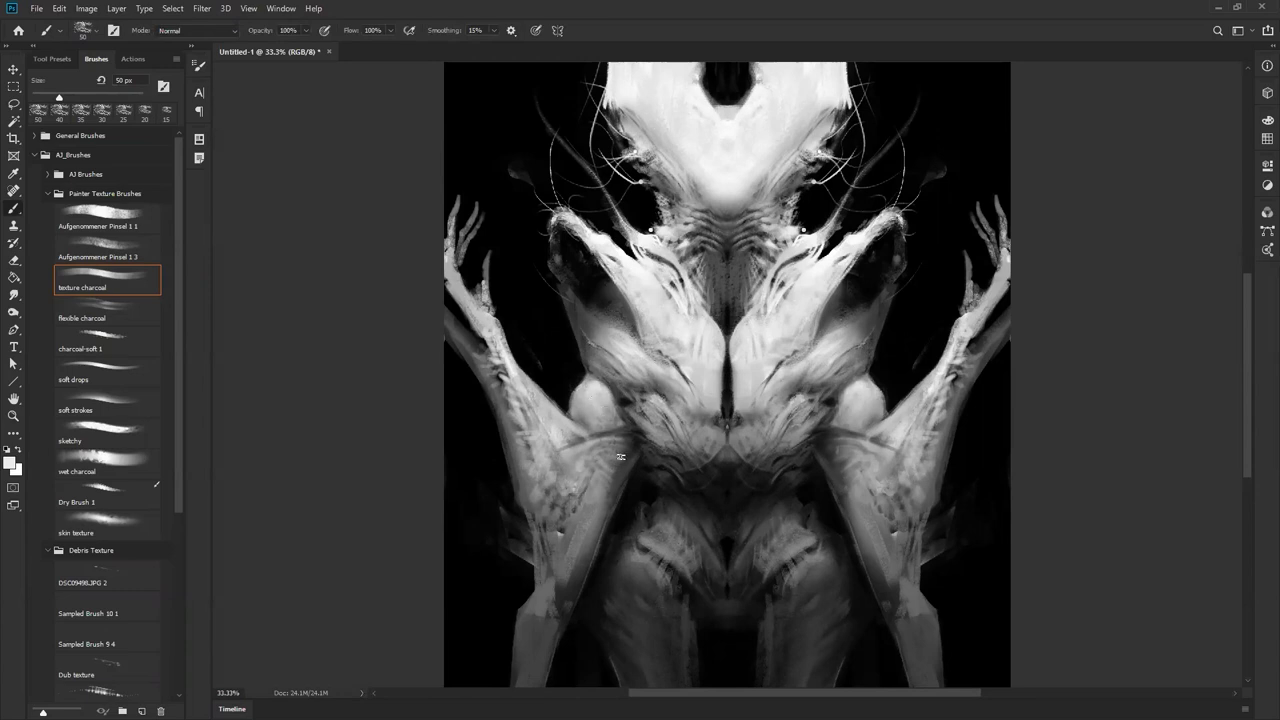
- Reduce the brush and touch up the neck's side with a tone sampled beneath the head
key("bracketleft")
key("bracketleft")
key("bracketleft")
left_click(634, 152, "alt")
left_click(633, 153)
- Cut fine black lines into the head's lower side edges with the texture charcoal brush at 15 to 20 px
left_click_drag(655, 160, 641, 218)
key("d")
key("bracketleft")
key("bracketleft")
key("bracketleft")
key("bracketleft")
key("bracketright")
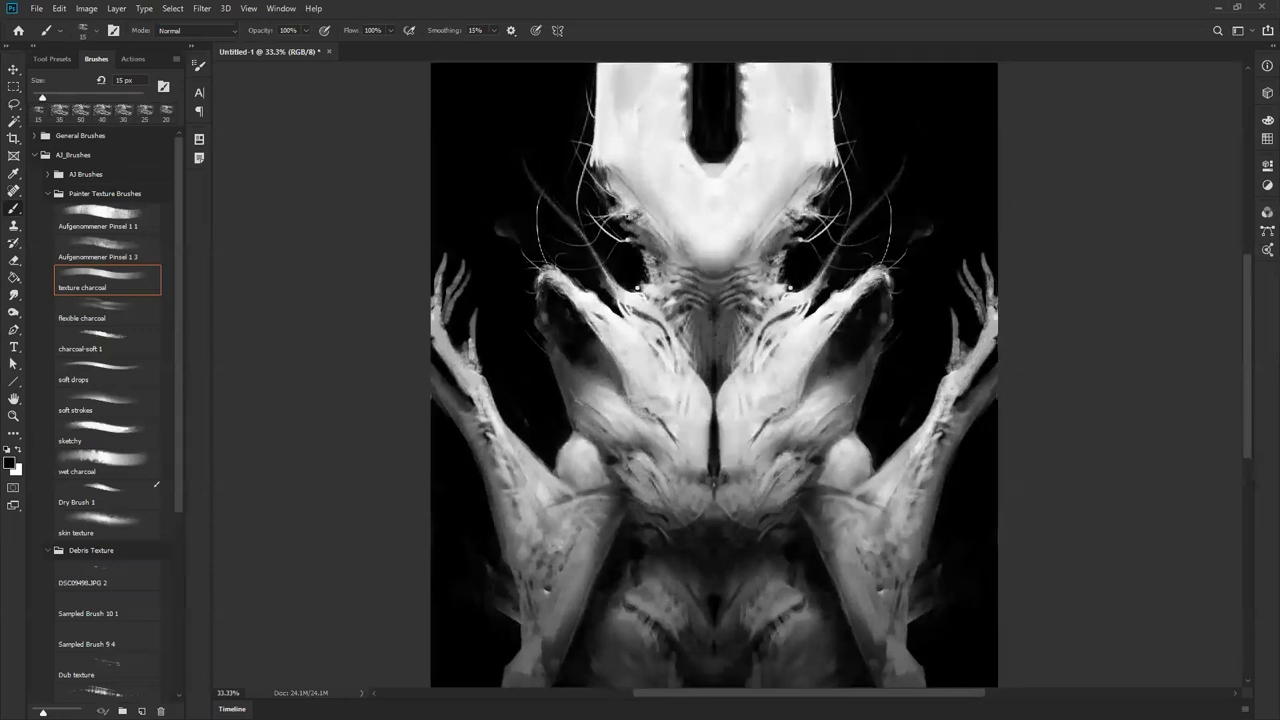
left_click_drag(634, 212, 618, 199)
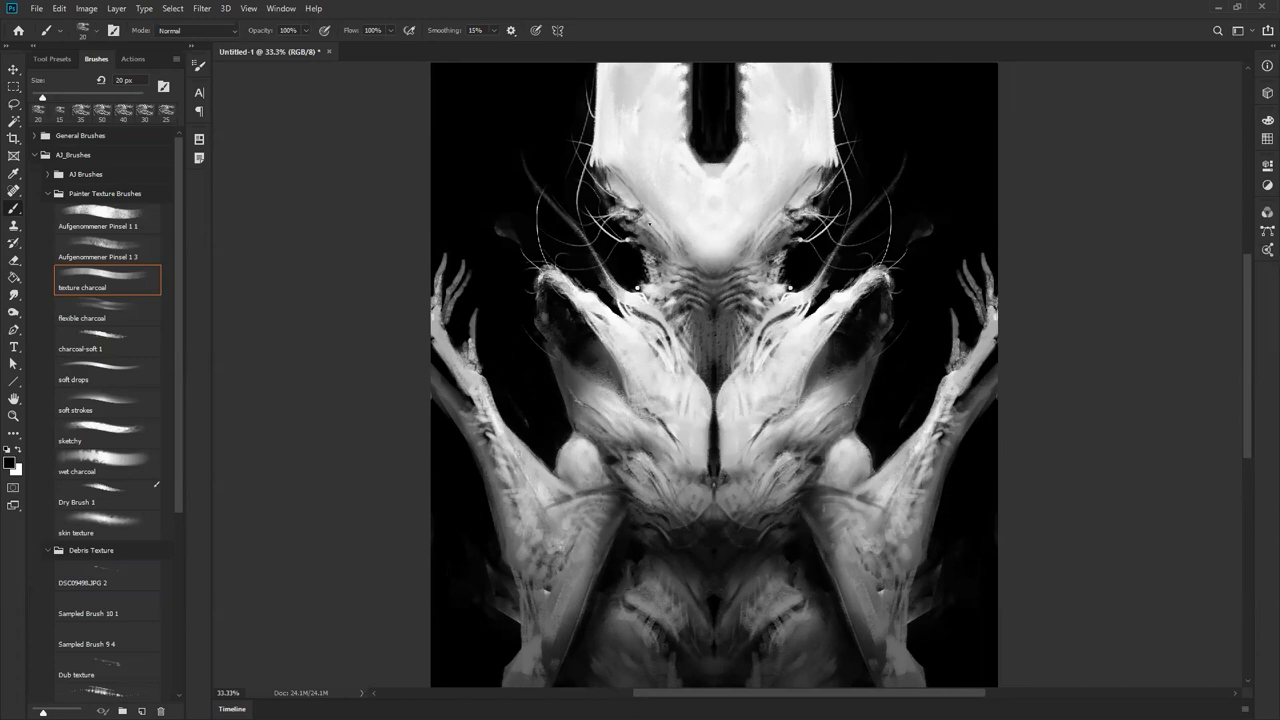
- Paint light strands down the sides of the neck below the head at 20 px
key("x")
mouse_move(637, 212)
left_mouse_down()
mouse_move(637, 226)
mouse_move(622, 212)
mouse_move(634, 228)
mouse_move(618, 216)
mouse_move(669, 245)
left_mouse_up()
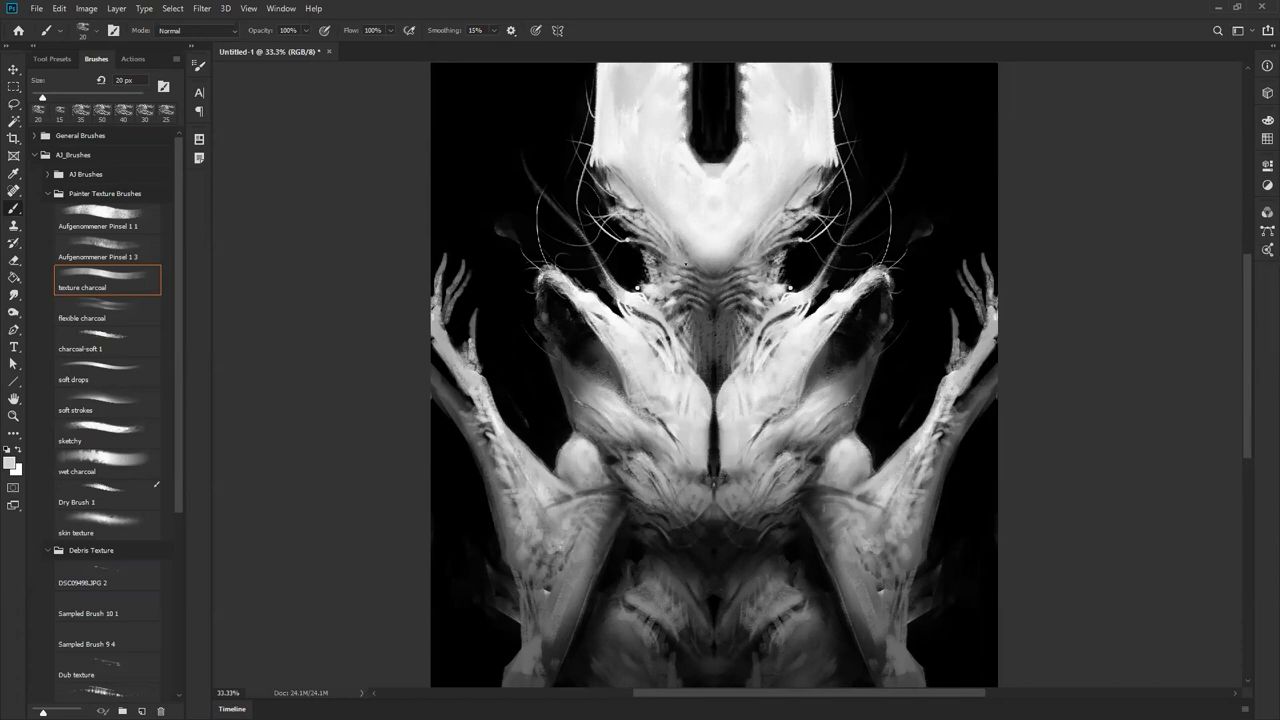
mouse_move(644, 250)
left_mouse_down()
mouse_move(652, 275)
mouse_move(640, 258)
left_mouse_up()
- Refine the shoulder and upper chest edges with black texture charcoal strokes at 40 to 45 px
key("x")
key("bracketright")
key("bracketright")
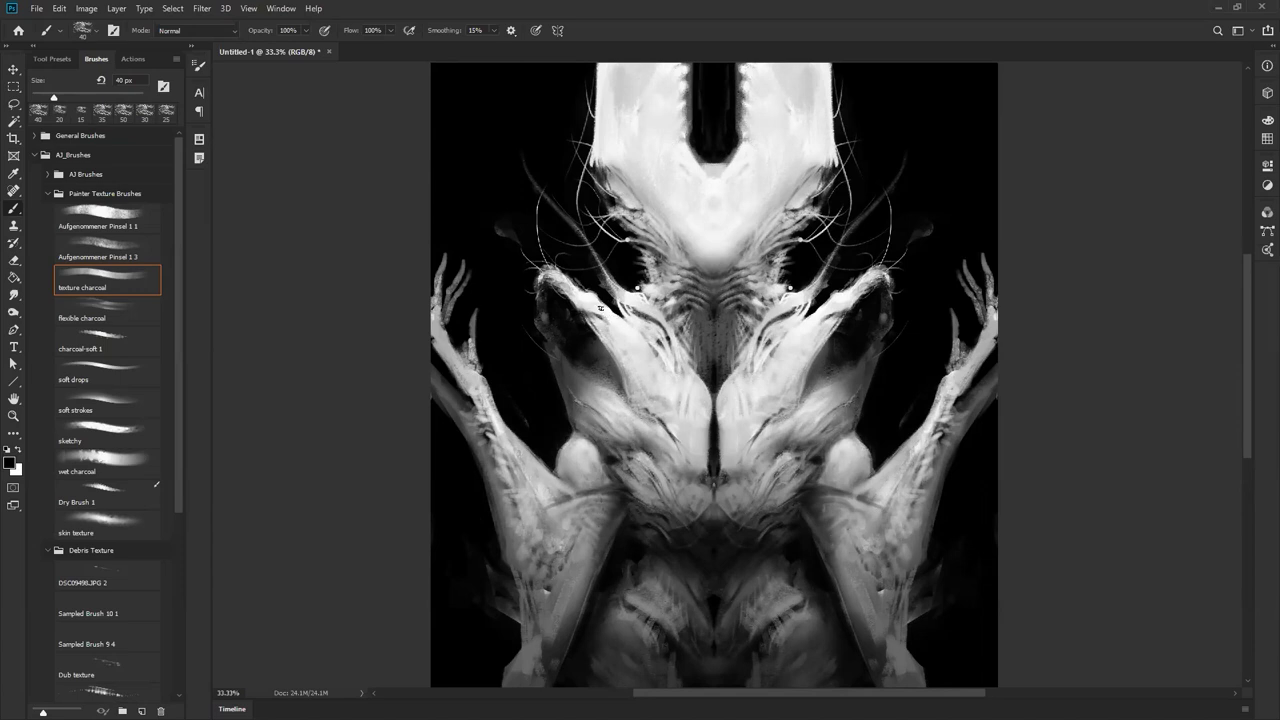
key("x")
key("x")
key("bracketright")
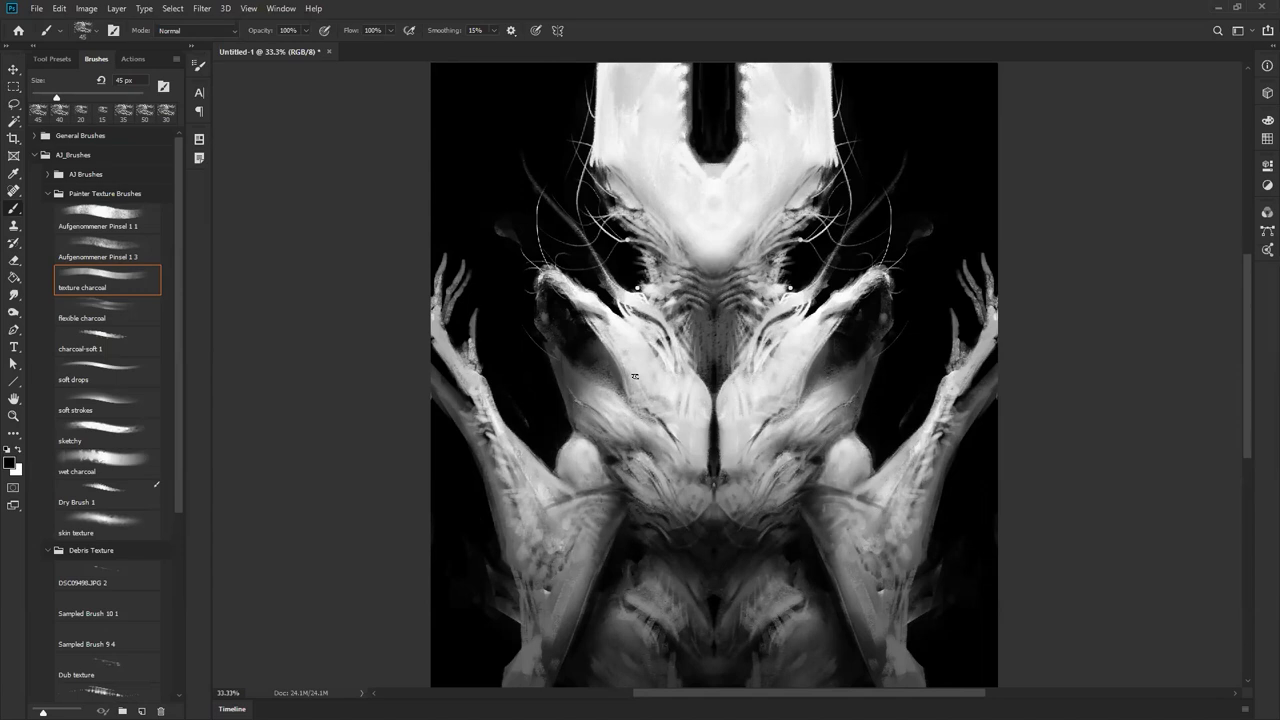
- Brighten the wrists and thumbs with white strokes, reducing the brush to 25 px
key("x")
key("bracketleft")
left_click_drag(436, 339, 466, 373)
key("bracketleft")
key("bracketleft")
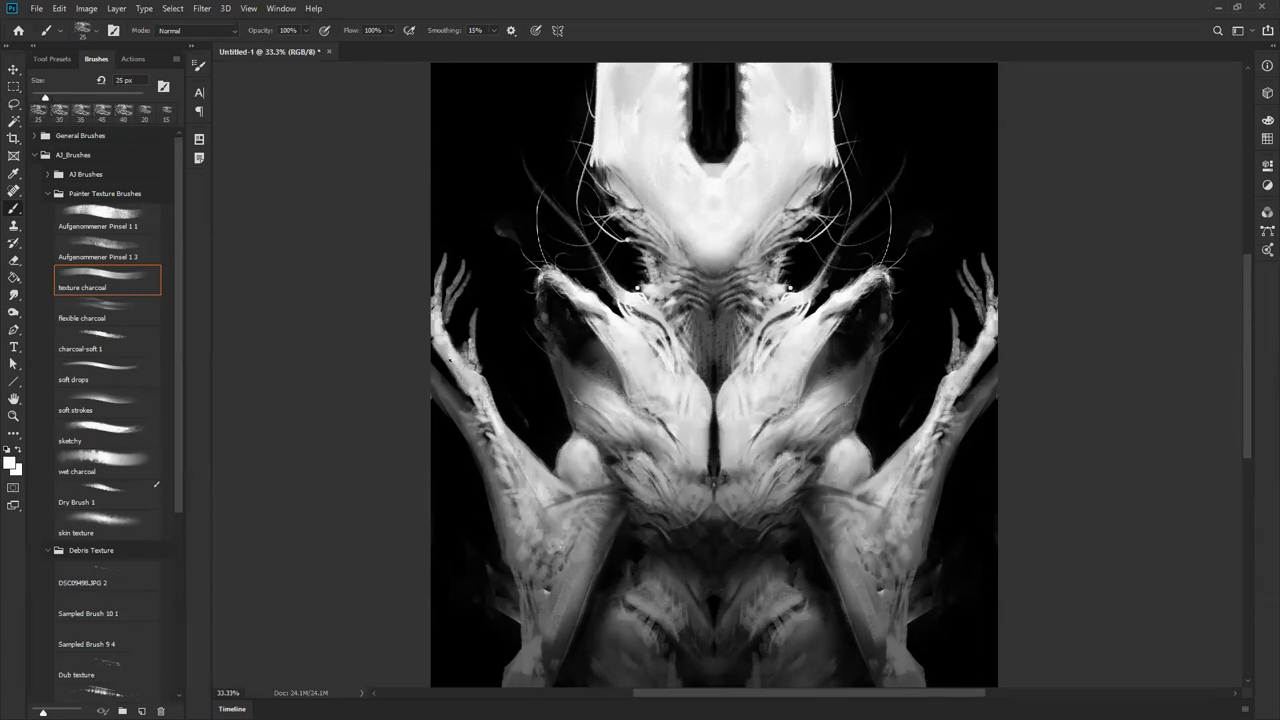
left_click_drag(470, 329, 475, 343)
- Highlight the outer edge of the chest plates and darken the hollows beside them with black at 175 px
left_click_drag(614, 349, 631, 401)
key("x")
left_click_drag(596, 344, 602, 350)
key("bracketright")
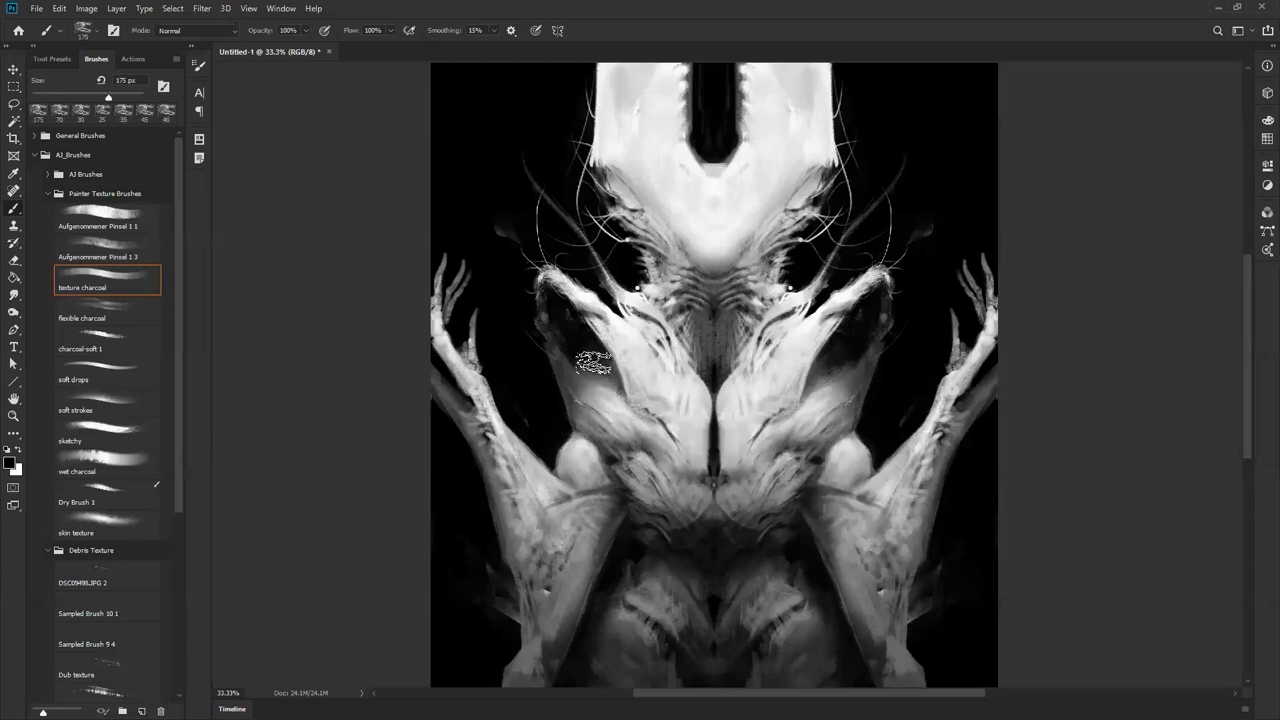
- Enlarge the texture charcoal brush to 250 px at full-figure view and sample a near-white tone from the head
key("z")
left_click(636, 435, "alt")
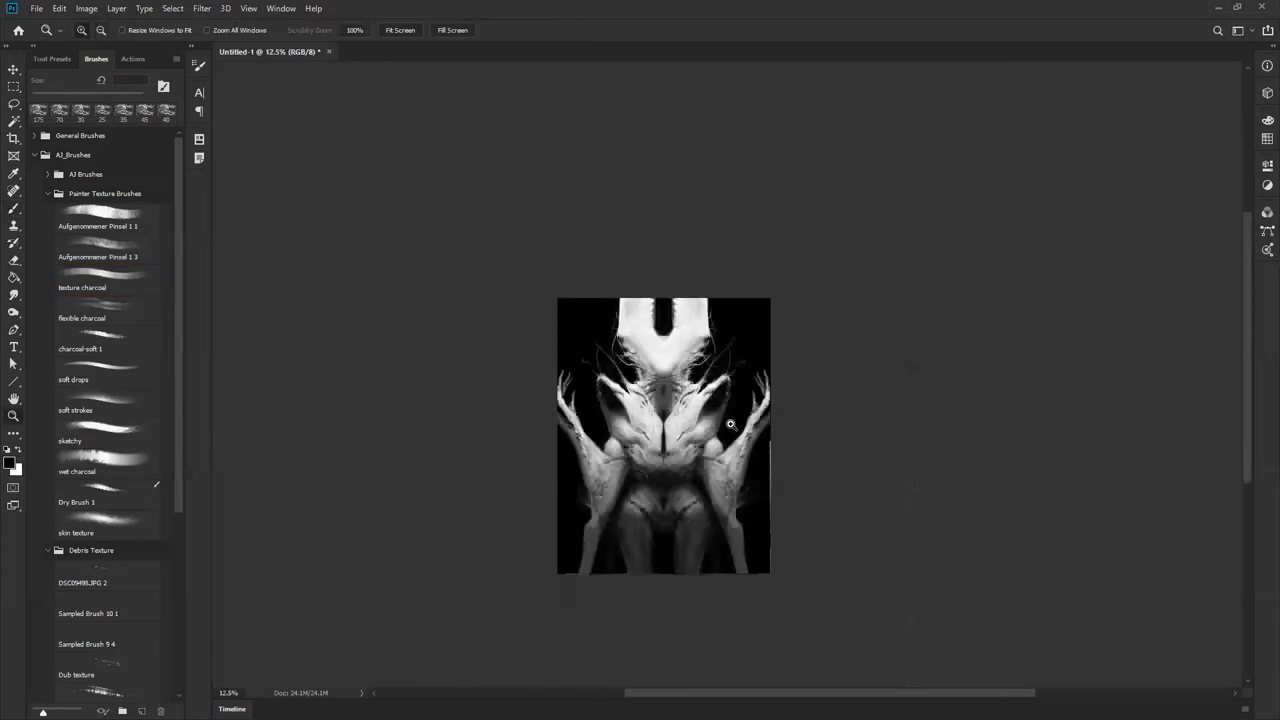
key("ctrl+plus")
key("b")
key("bracketleft")
key("bracketleft")
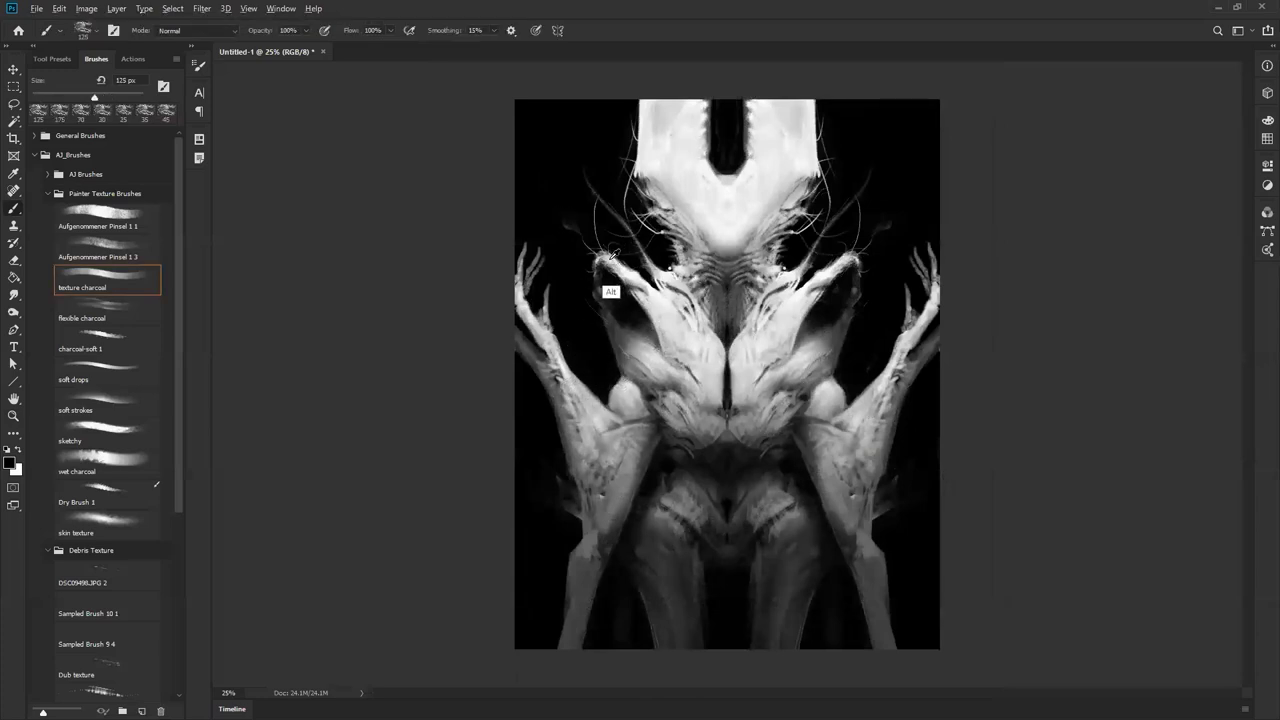
key("x")
key("bracketright")
key("bracketright")
key("bracketright")
key("bracketright")
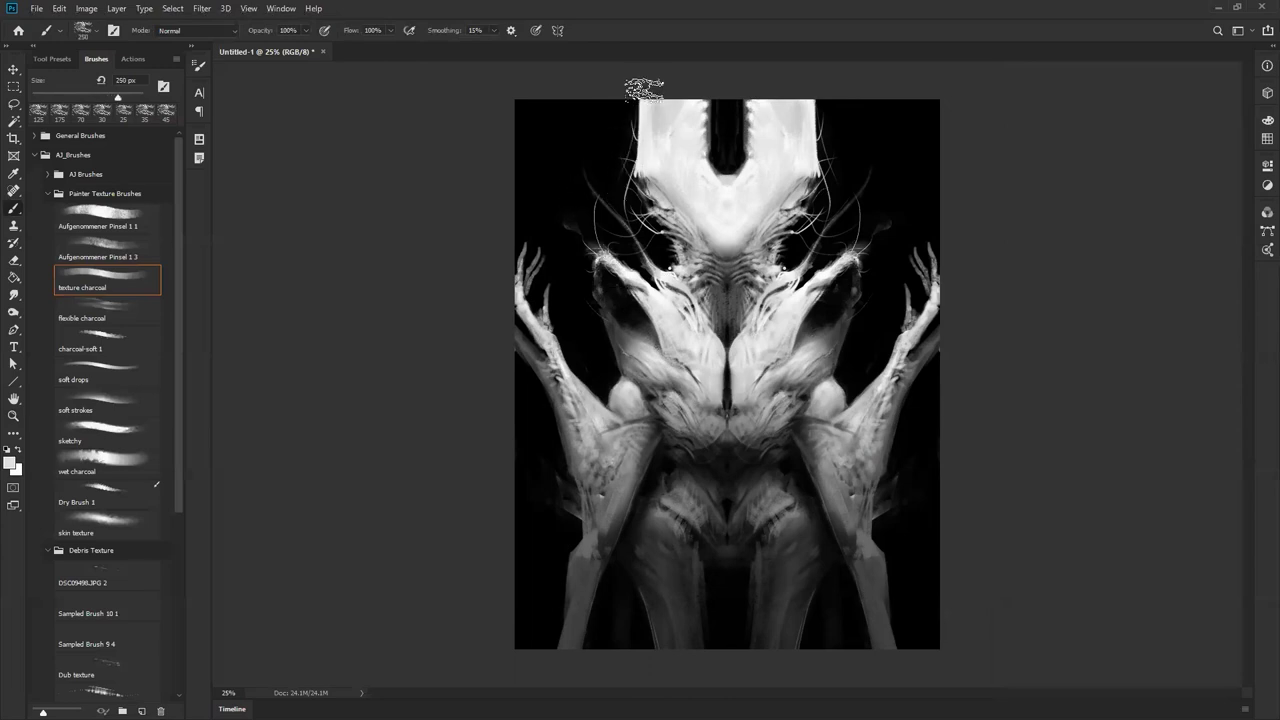
key("x")
key("alt")
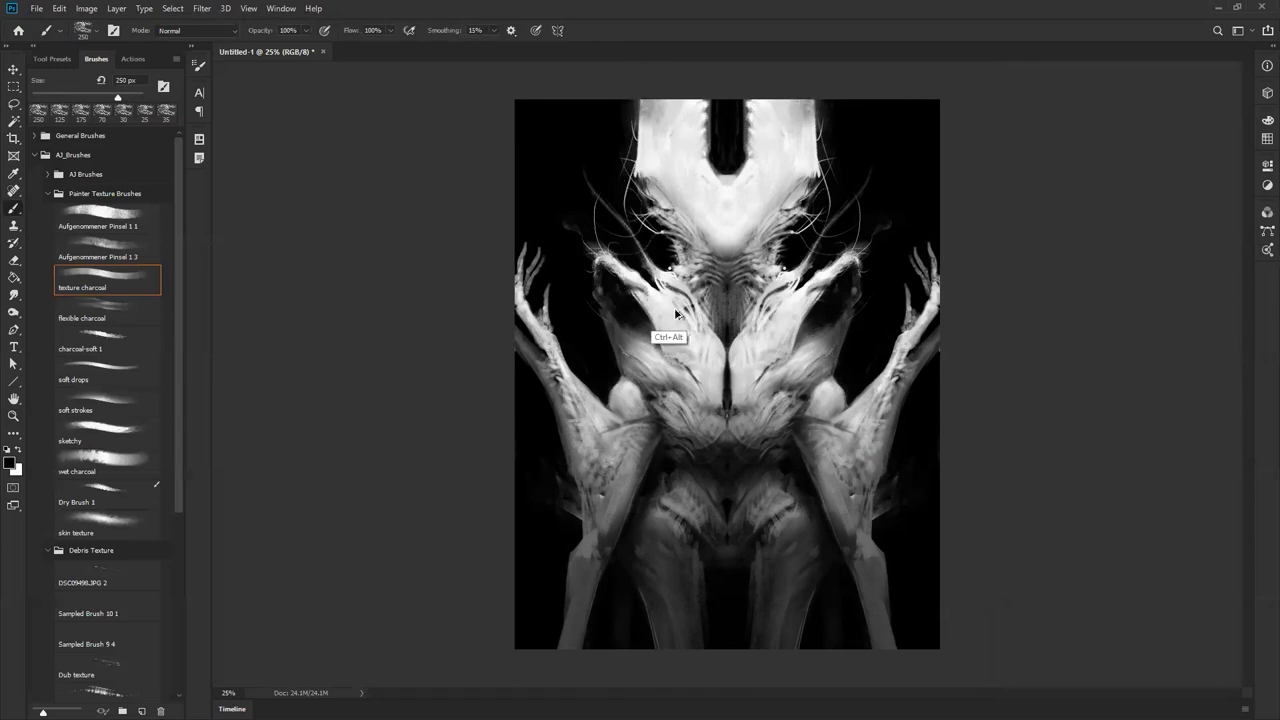
left_click(687, 130, "alt")
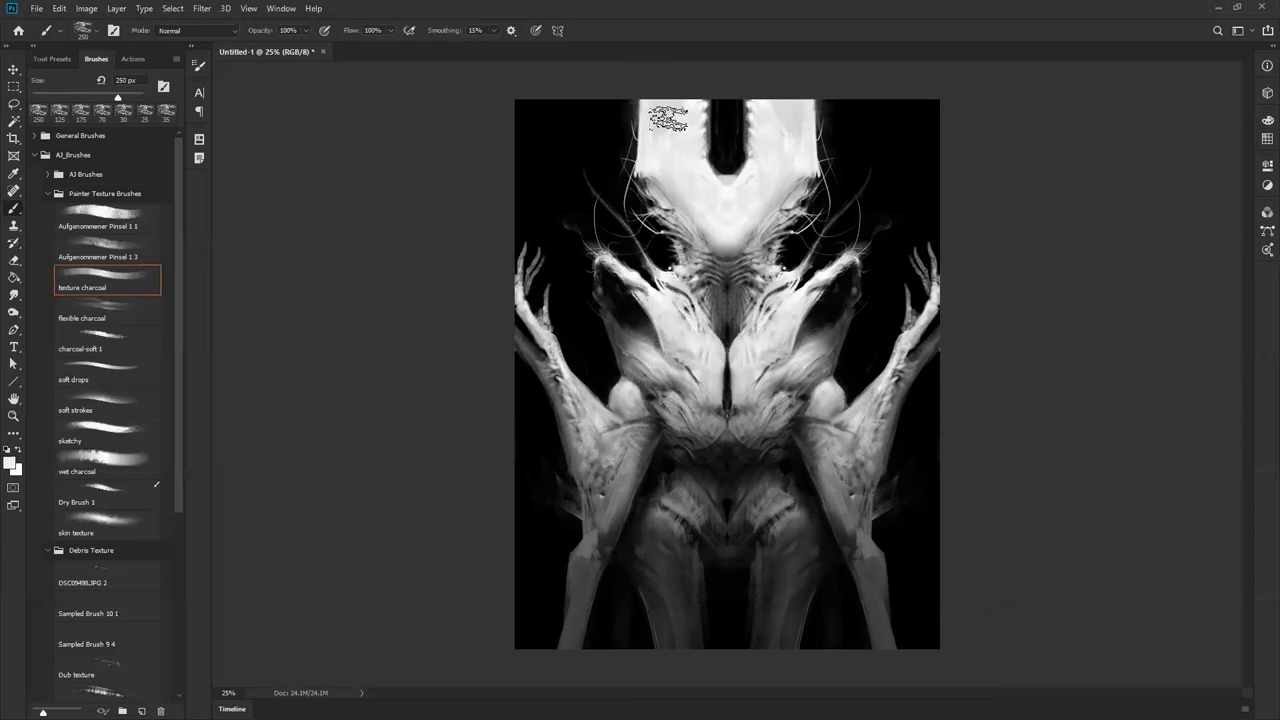
- Refine the head's lower side edges with near-white texture charcoal strokes, using brush sizes from 10 to 50 px
key("bracketleft")
key("bracketleft")
key("bracketleft")
key("bracketleft")
key("bracketleft")
key("bracketleft")
key("bracketleft")
key("bracketleft")
key("bracketleft")
key("bracketleft")
key("bracketleft")
key("bracketleft")
key("bracketleft")
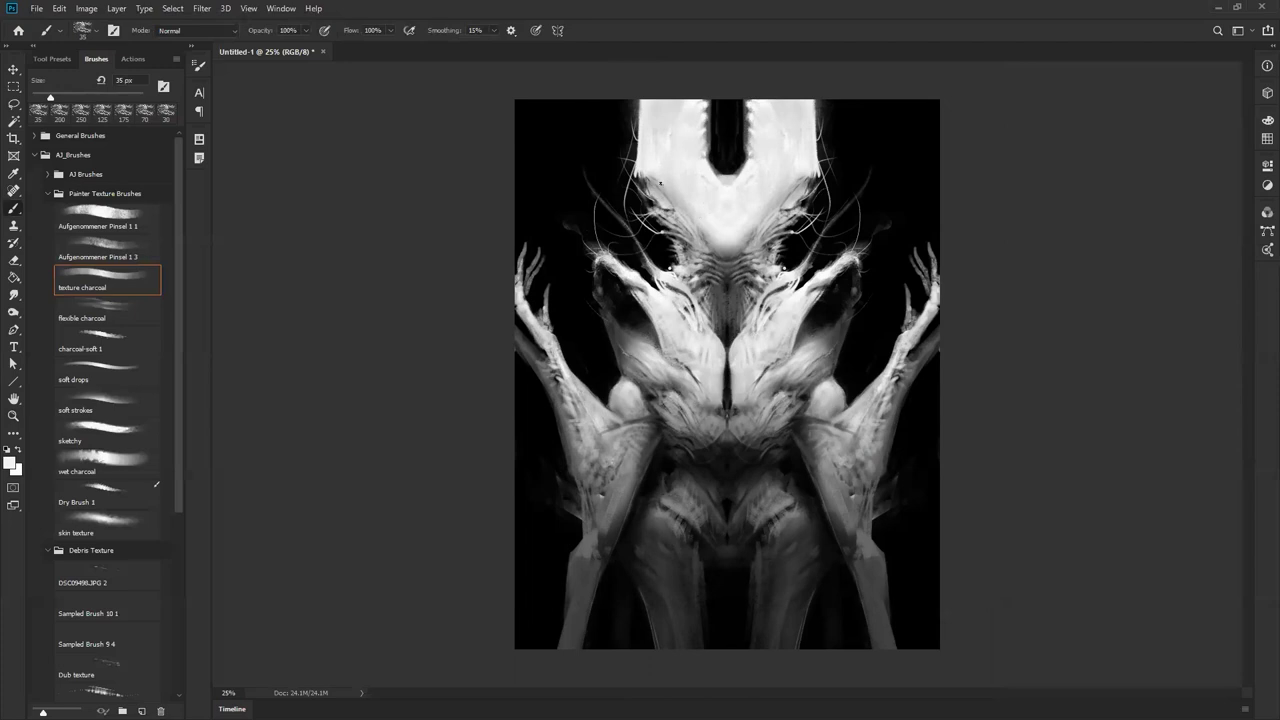
key("bracketleft")
key("bracketleft")
key("bracketleft")
key("bracketleft")
key("bracketleft")
key("bracketright")
key("bracketright")
key("bracketright")
key("bracketright")
key("bracketright")
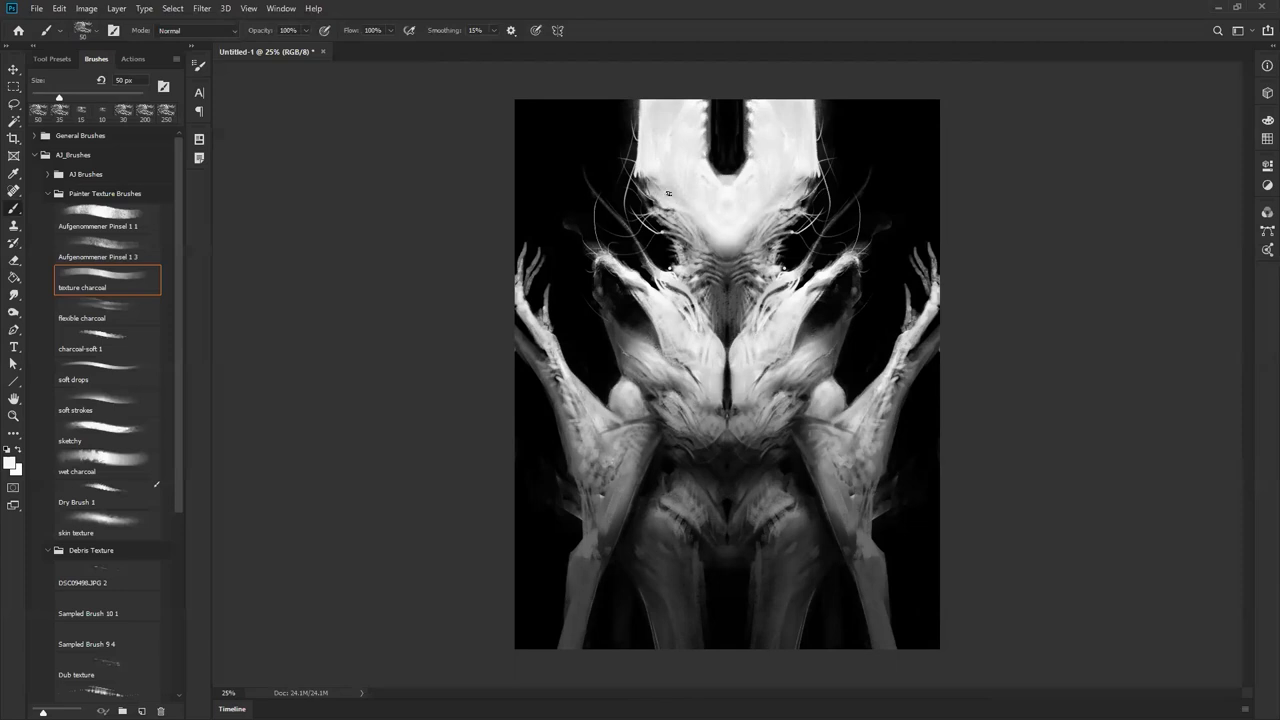
- Cut thin dark creases into the neck sides below the head with black, reducing the brush to 10 and 15 px
key("bracketleft")
scroll(716, 203, "up", 1)
key("x")
key("bracketleft")
key("bracketleft")
key("bracketleft")
key("bracketleft")
key("bracketleft")
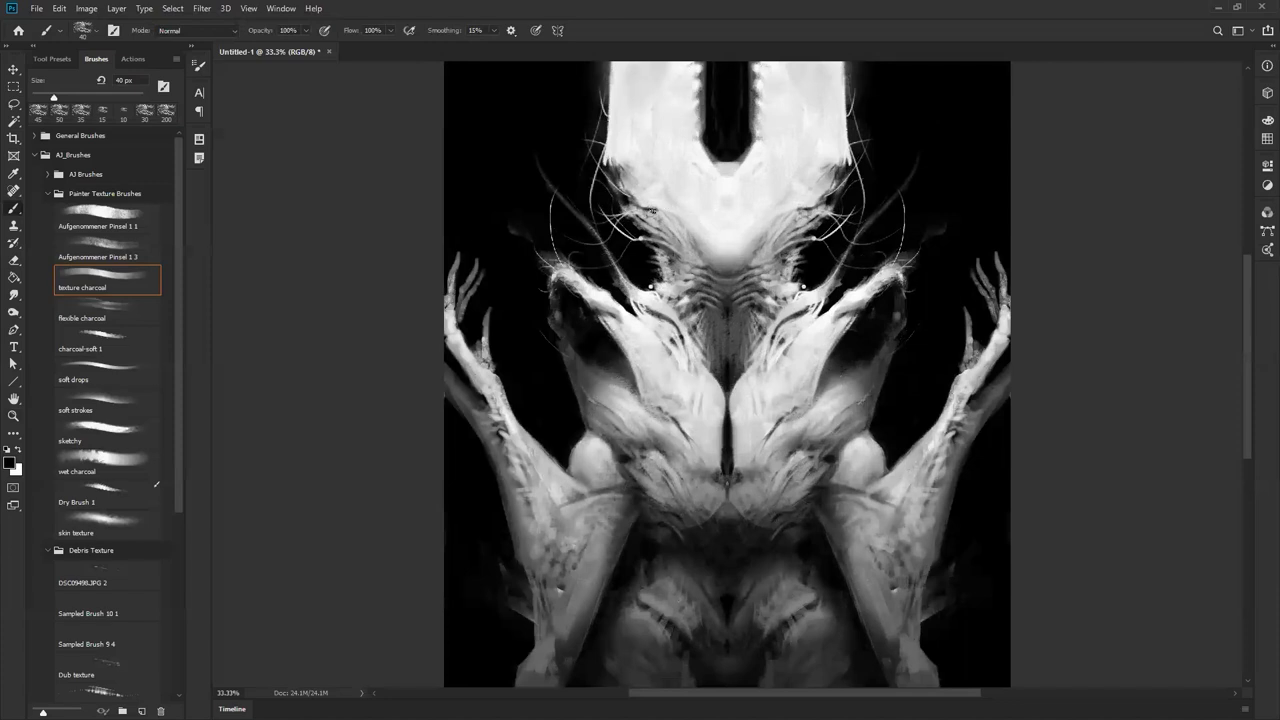
key("bracketleft")
key("bracketleft")
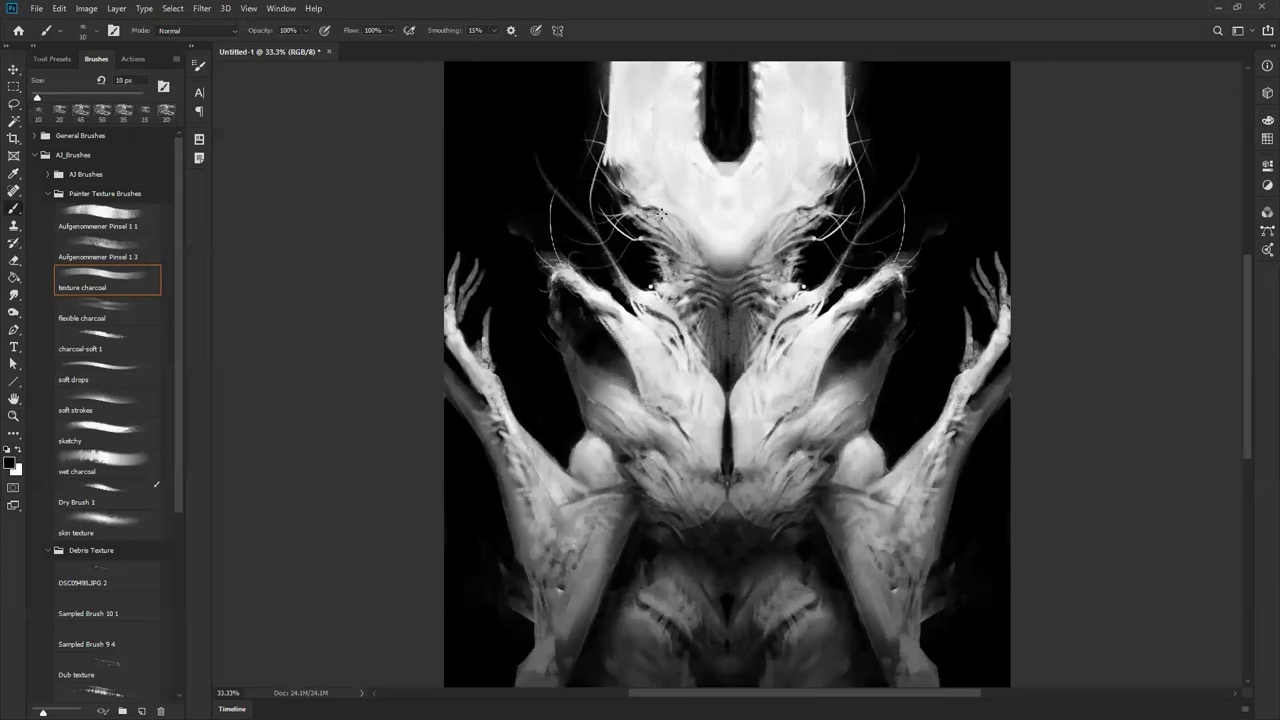
key("bracketright")
key("z")
left_click(775, 391, "alt")
left_click(775, 391, "alt")
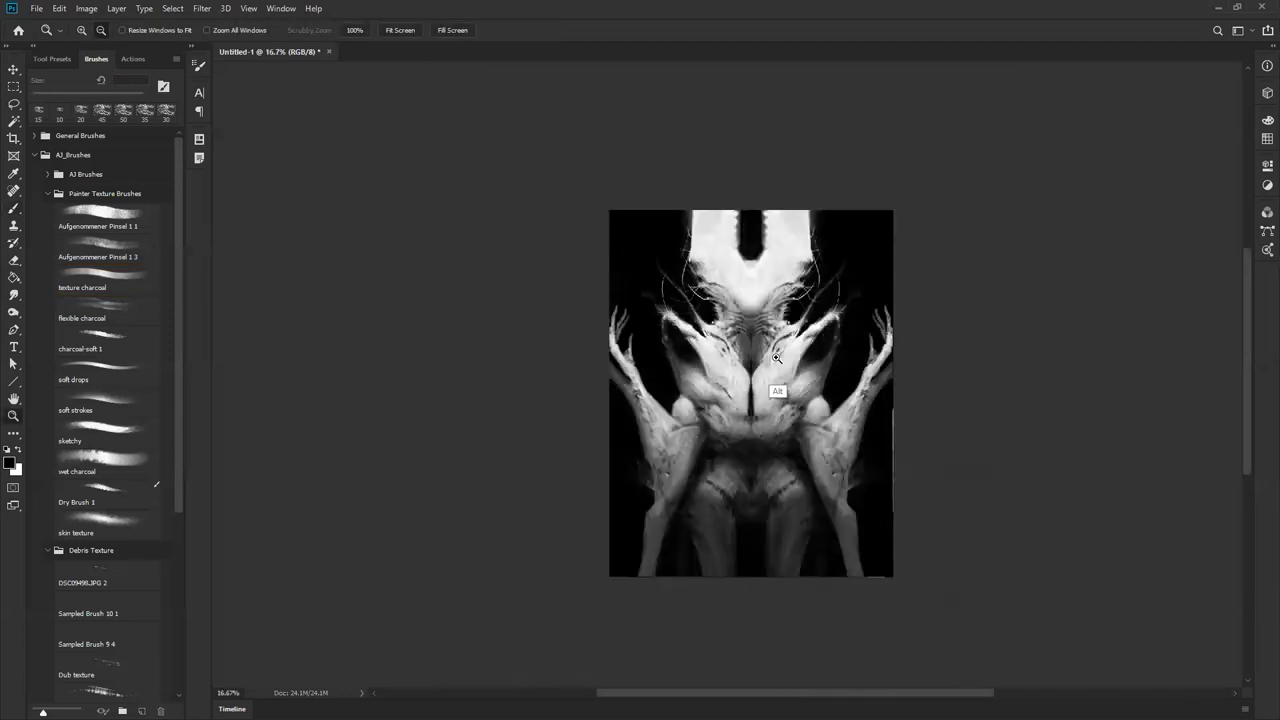
left_click(784, 403)
key("b")
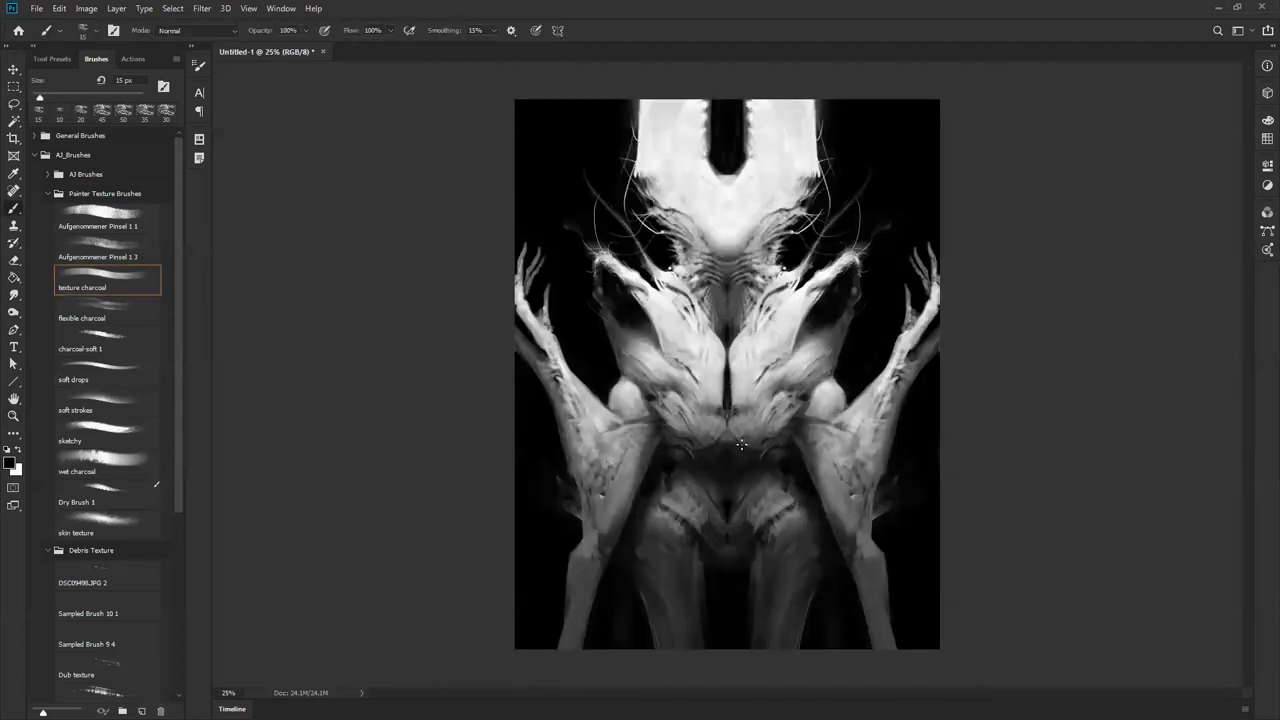
- Add light texture strokes to the upper arms with the texture charcoal brush at 45 px
key("x")
key("bracketright")
key("bracketright")
key("bracketright")
key("bracketright")
key("bracketright")
key("bracketright")
key("bracketright")
key("bracketright")
key("bracketright")
key("bracketright")
key("bracketright")
key("bracketleft")
key("bracketleft")
key("bracketleft")
key("bracketleft")
key("bracketleft")
key("bracketleft")
key("bracketleft")
key("bracketleft")
left_click_drag(602, 497, 611, 497)
key("bracketright")
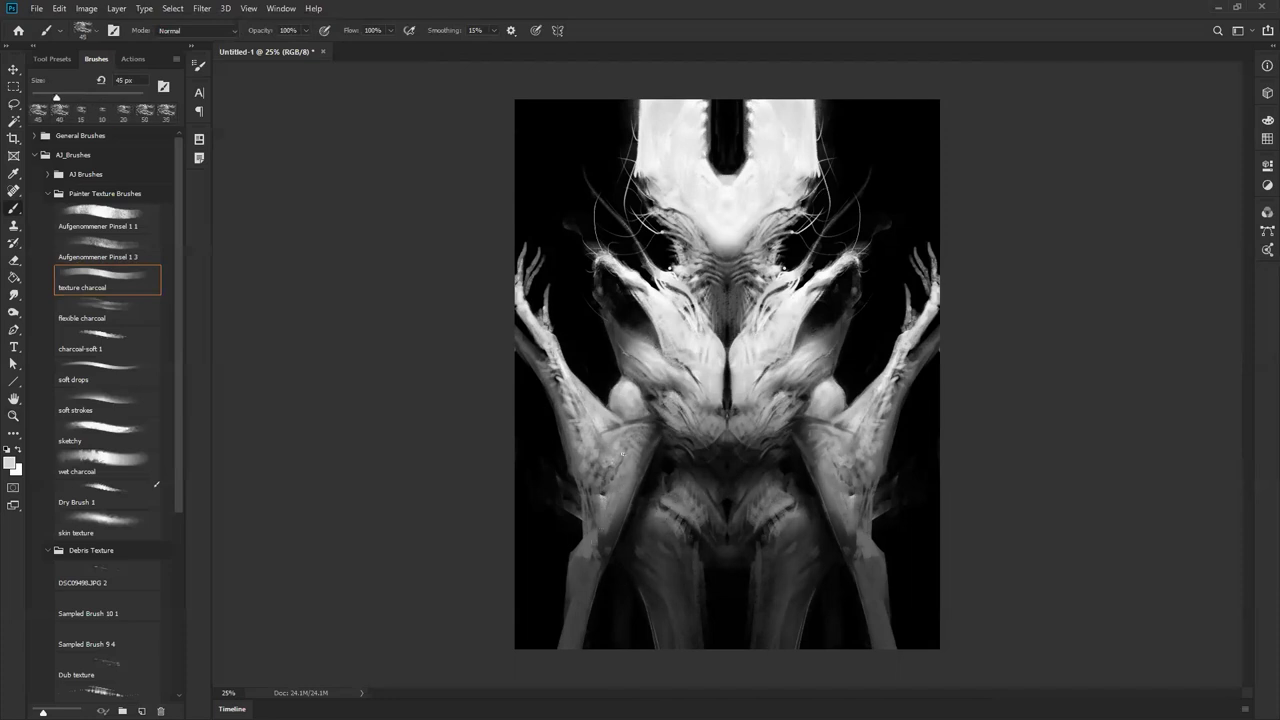
- Paint along the lower arms down to the canvas edge at 60 px and sample a mid-grey from the arm
key("bracketright")
key("bracketright")
left_click_drag(593, 541, 565, 645)
left_click(581, 588, "alt")
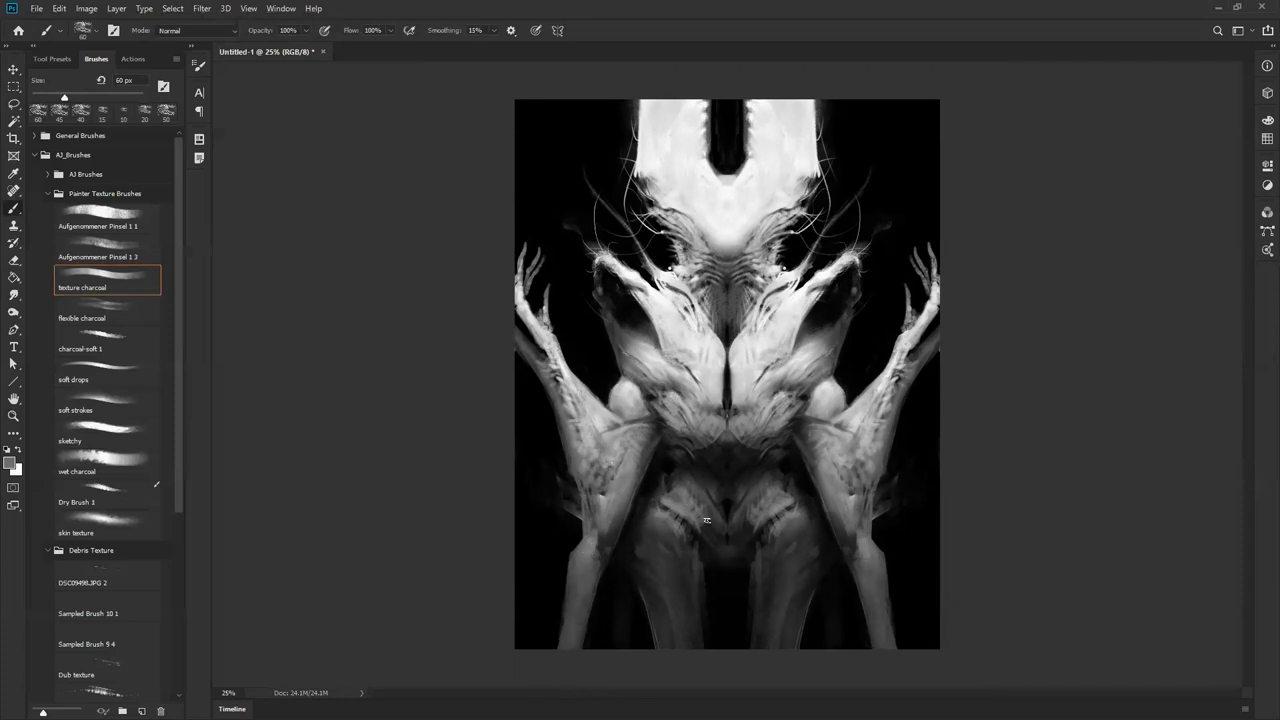
- Lighten the inner edges of the upper arms beside the waist with grey strokes at 25 px
key("bracketleft")
key("bracketleft")
key("bracketleft")
key("bracketleft")
key("bracketleft")
key("bracketleft")
left_click_drag(654, 455, 640, 476)
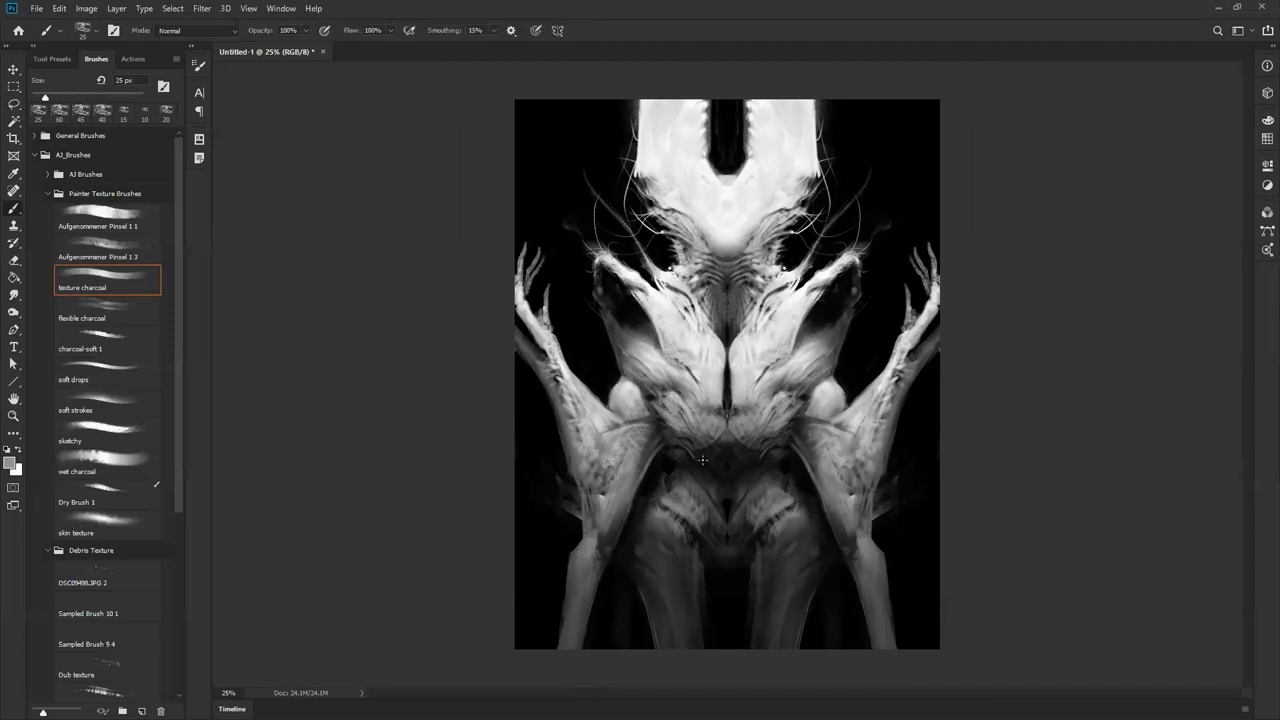
- Touch up the head's central opening and paint light wrinkles down the neck with sampled near-white at 25 and 20 px
left_click(714, 145, "alt")
left_click_drag(714, 112, 702, 143)
key("ctrl+space")
left_click(729, 221, "ctrl")
left_click(722, 243, "alt")
key("]")
left_click_drag(690, 254, 692, 252)
key("bracketleft")
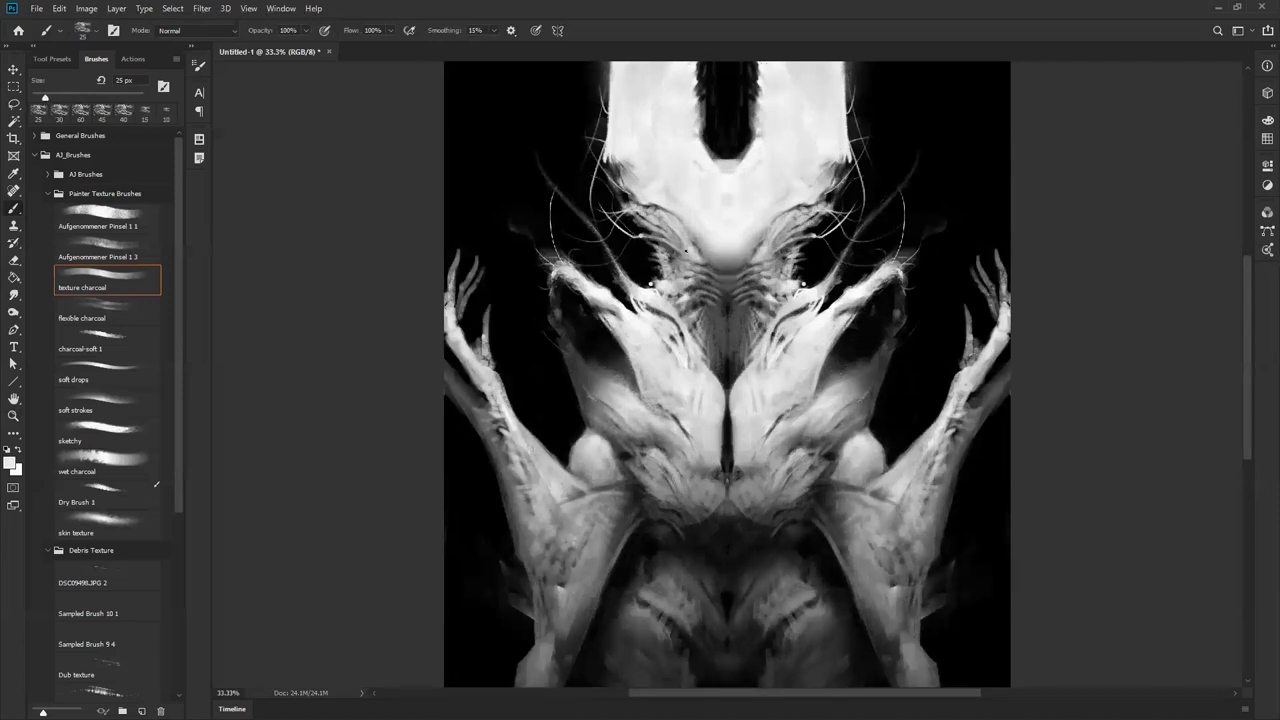
mouse_move(688, 250)
left_mouse_down()
mouse_move(657, 222)
mouse_move(645, 230)
mouse_move(693, 272)
left_mouse_up()
key("bracketleft")
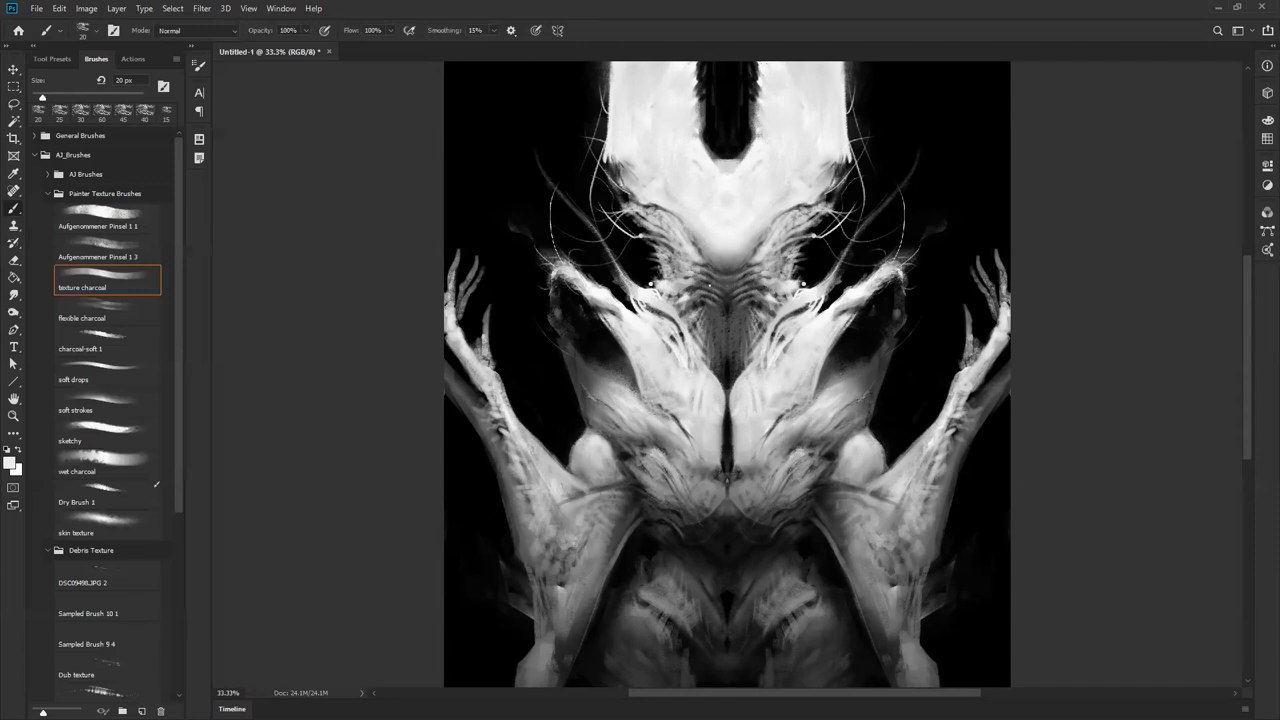
mouse_move(708, 306)
left_mouse_down()
mouse_move(710, 331)
mouse_move(716, 316)
left_mouse_up()
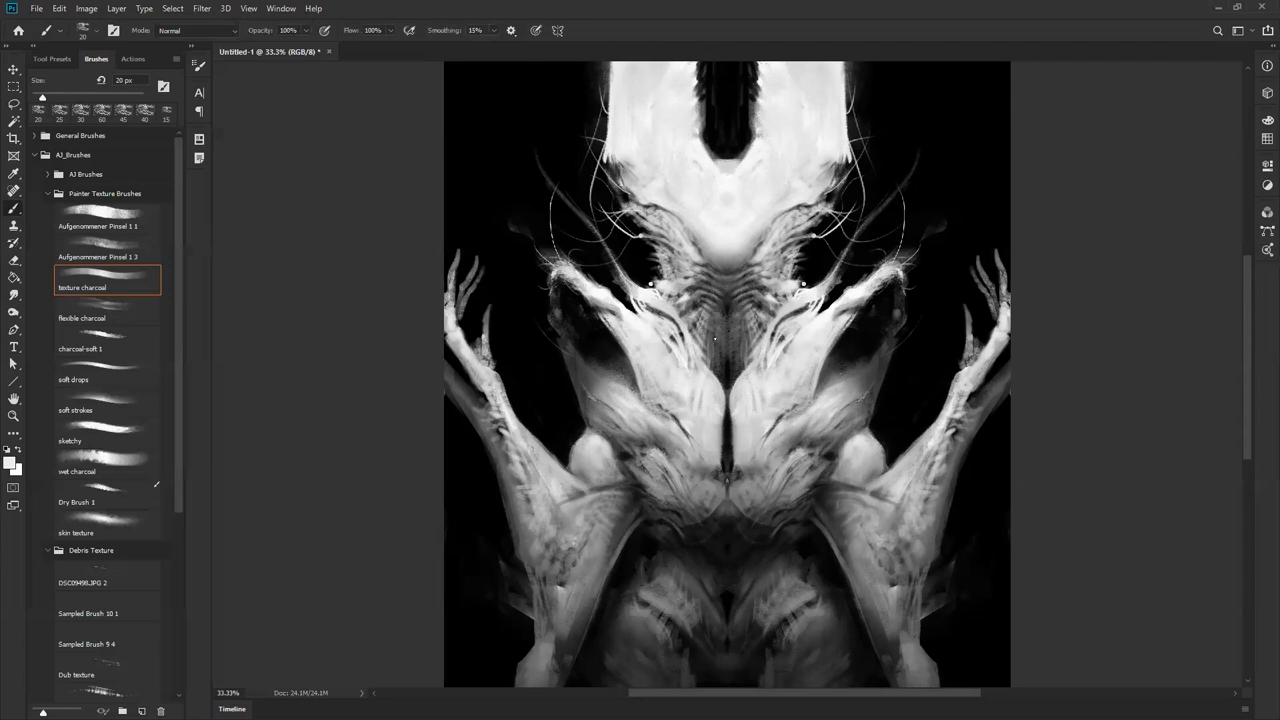
- Paint short light strands rising from the collar beside the neck at 20 px
key("z")
left_click(737, 423, "alt")
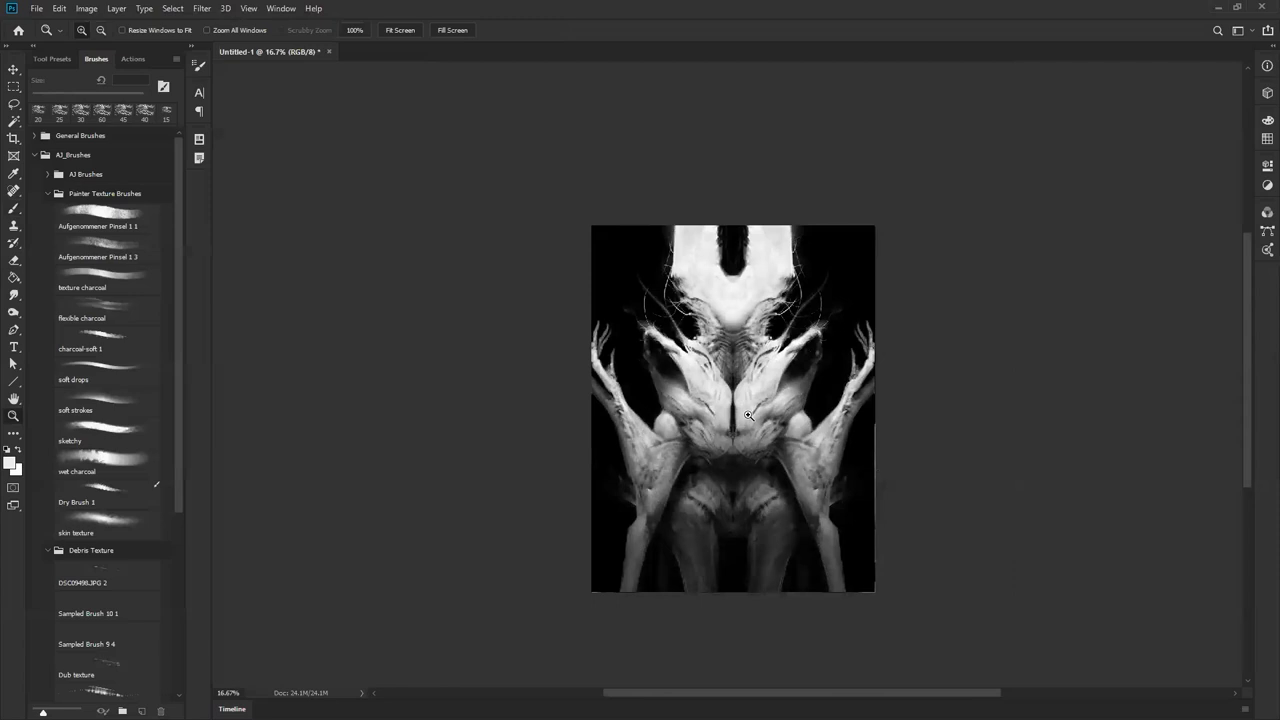
left_click(765, 330)
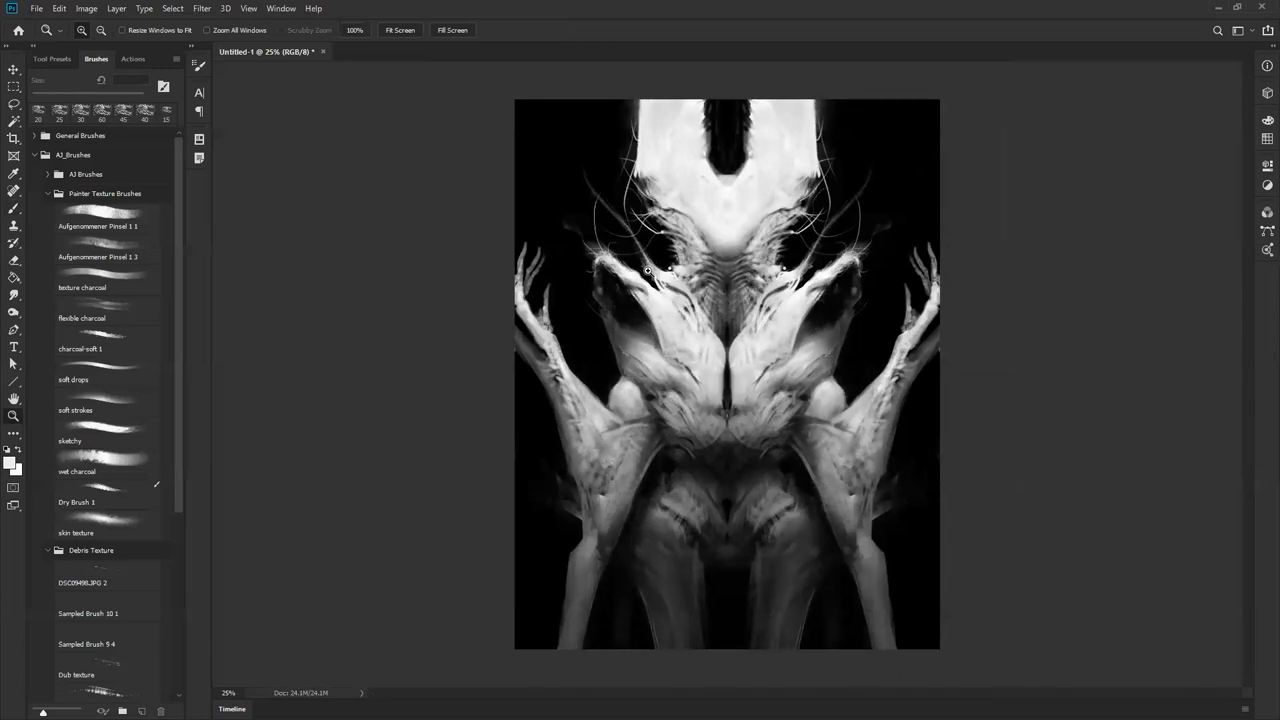
left_click(649, 274)
key("b")
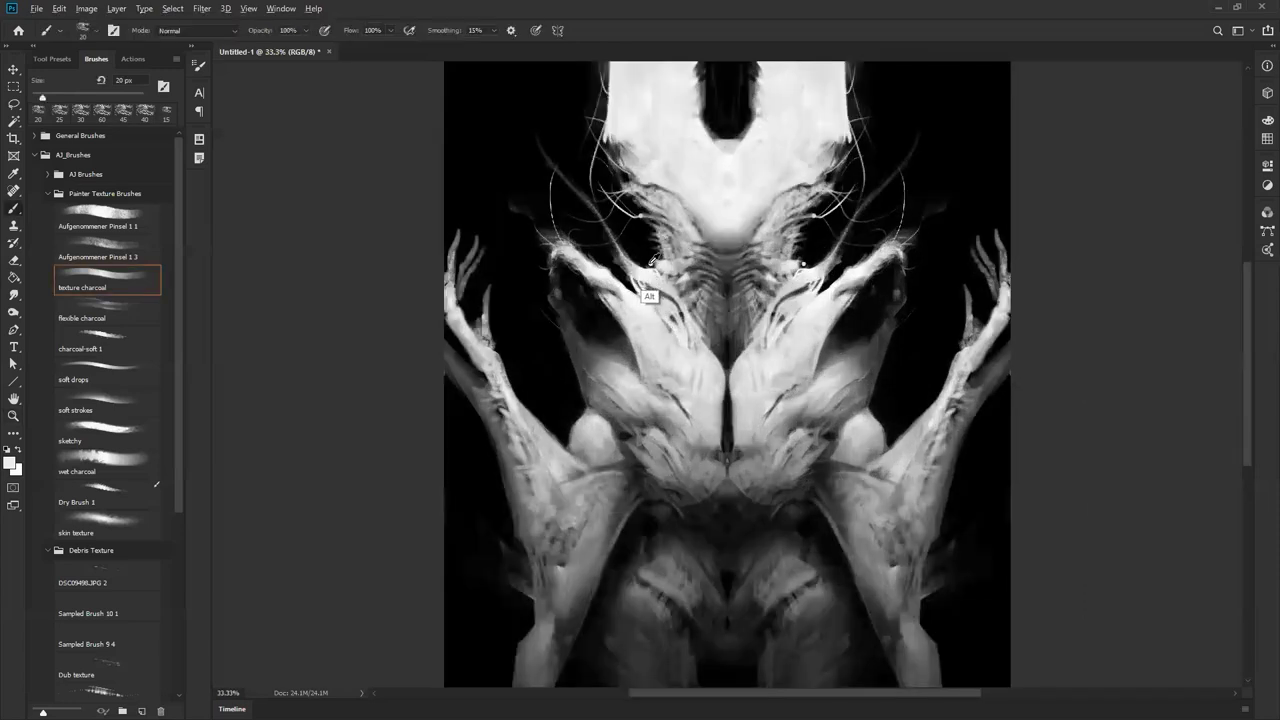
mouse_move(649, 260)
left_mouse_down()
mouse_move(628, 234)
mouse_move(646, 238)
left_mouse_up()
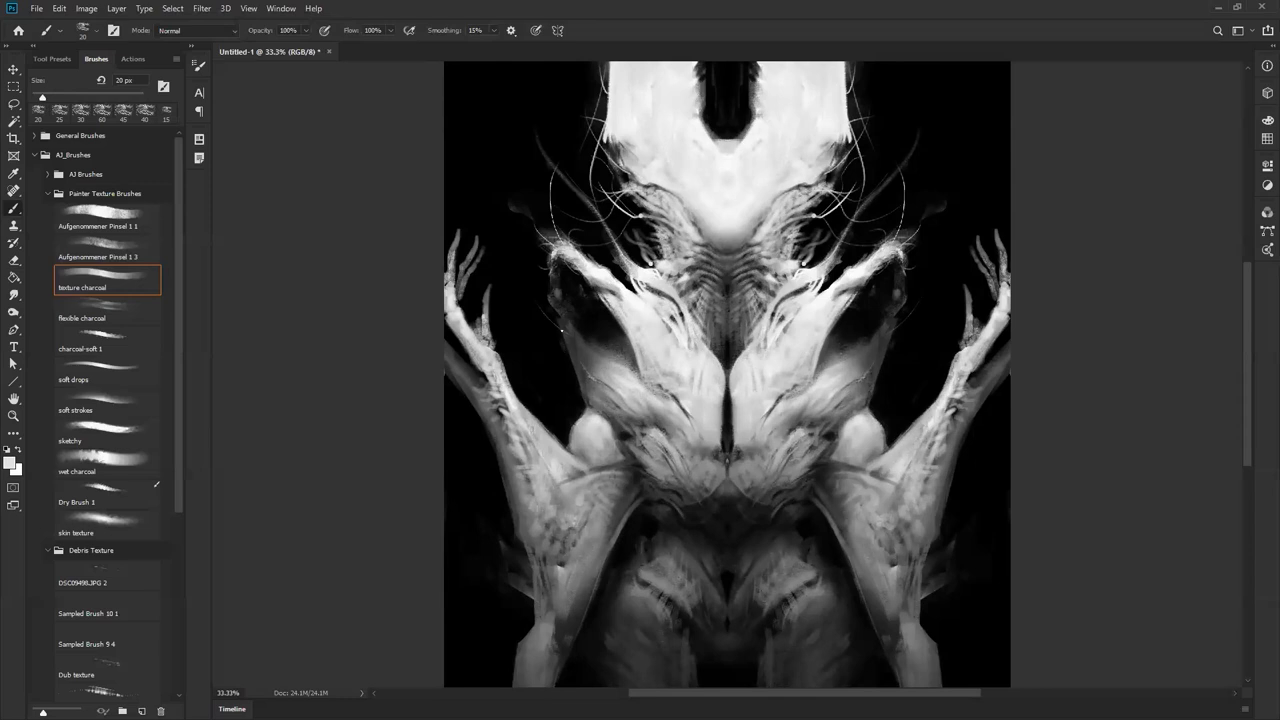
- Draw thin tendrils along the outer shoulder edges at 20 px and undo the last two strokes
mouse_move(570, 368)
left_mouse_down()
mouse_move(576, 420)
mouse_move(559, 349)
left_mouse_up()
key("ctrl+z")
key("ctrl+z")
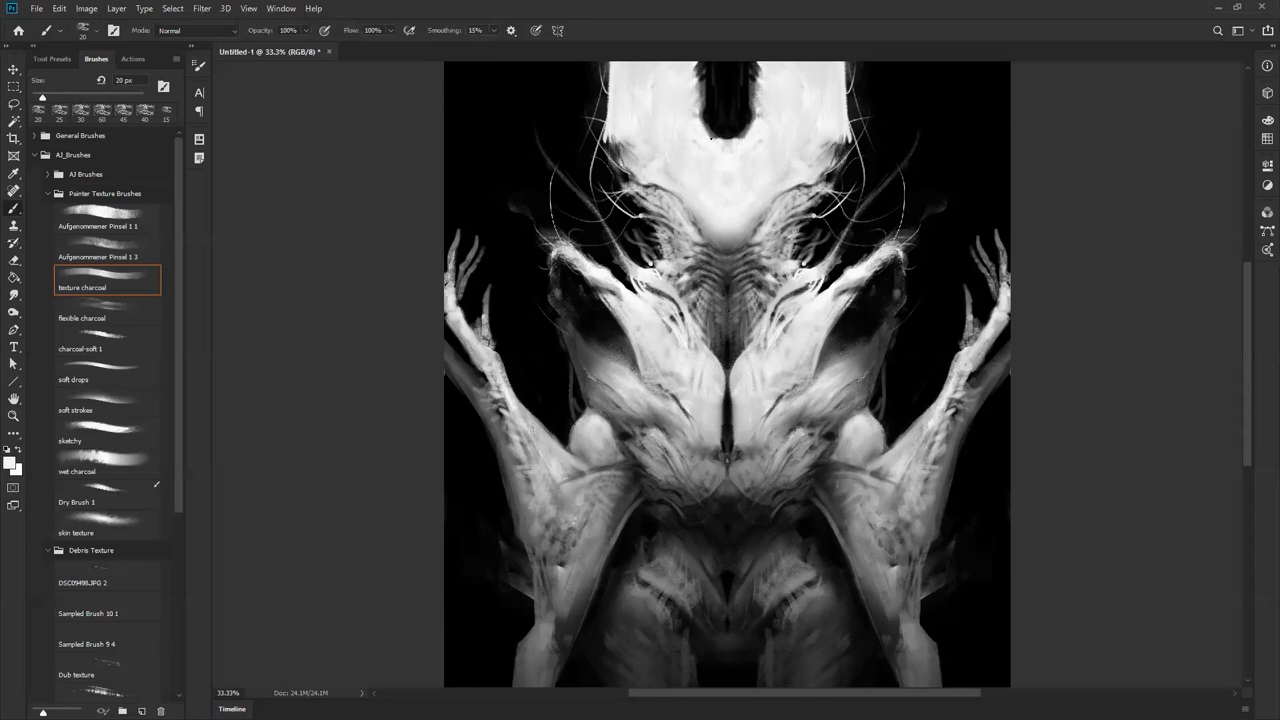
- Dab small white teeth around the lower rim of the head's opening and sample light tones near the neck
left_click(712, 135)
left_click(709, 131)
left_click(708, 126)
left_click(720, 246, "alt")
left_click(724, 237, "alt")
- Deepen the central neck creases with black at 9 px and brighten the ribs with sampled near-white at 20 px
key("d")
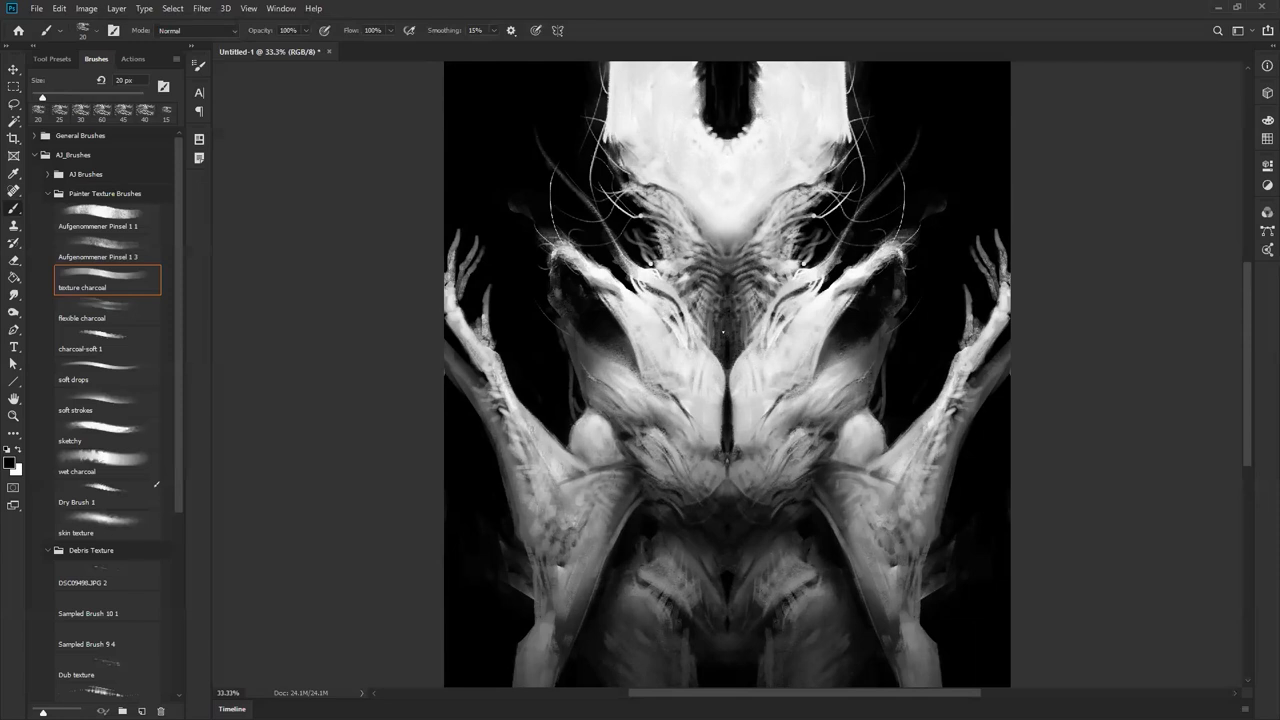
key("bracketleft")
key("bracketleft")
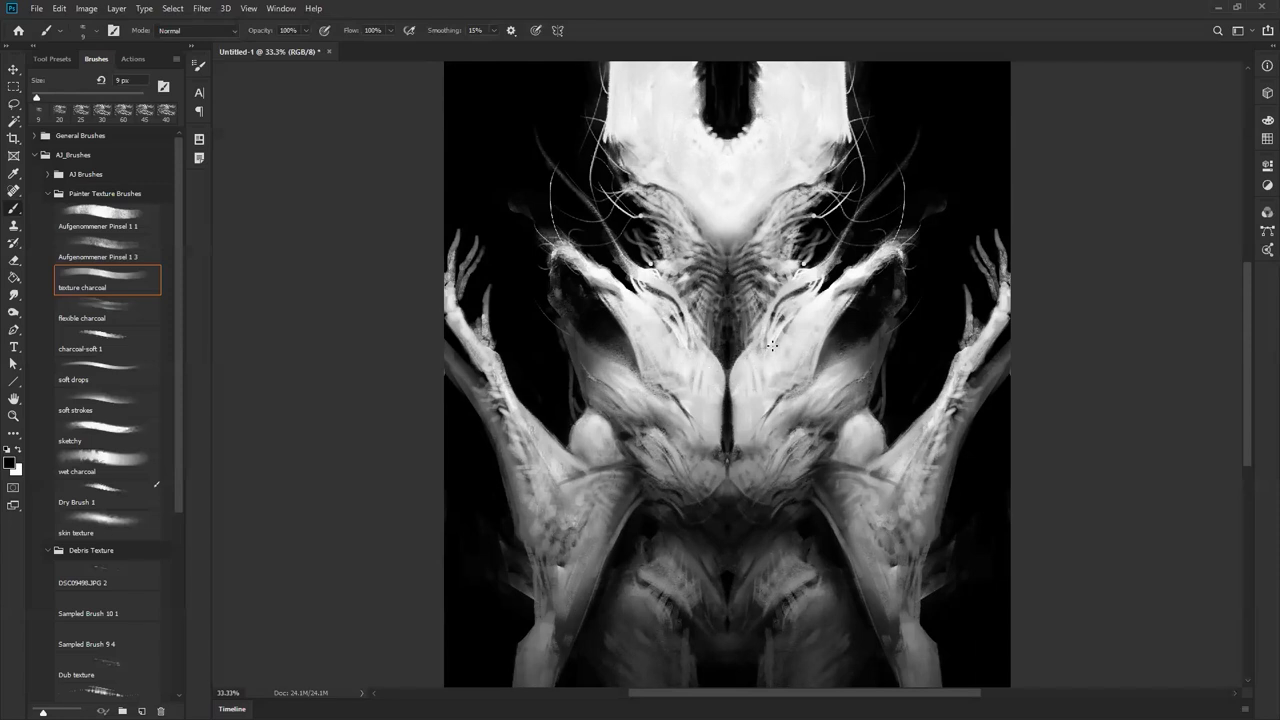
left_click(733, 219, "alt")
key("bracketright")
key("bracketright")
key("bracketright")
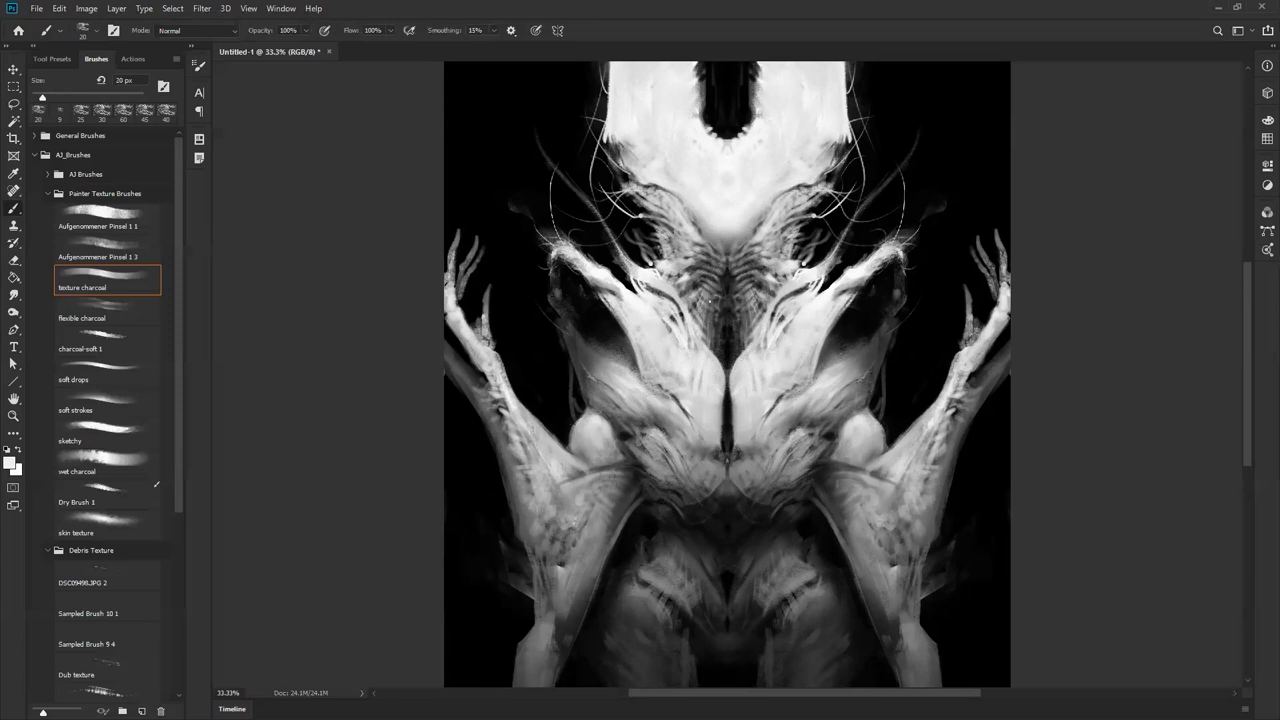
- Darken the folds on the upper chest plates and collar with black strokes, enlarging the brush to 45 px
key("d")
left_click_drag(662, 315, 672, 309)
key("bracketright")
key("bracketright")
left_click_drag(648, 280, 633, 280)
key("bracketright")
key("bracketright")
key("bracketright")
key("z")
left_click(706, 372)
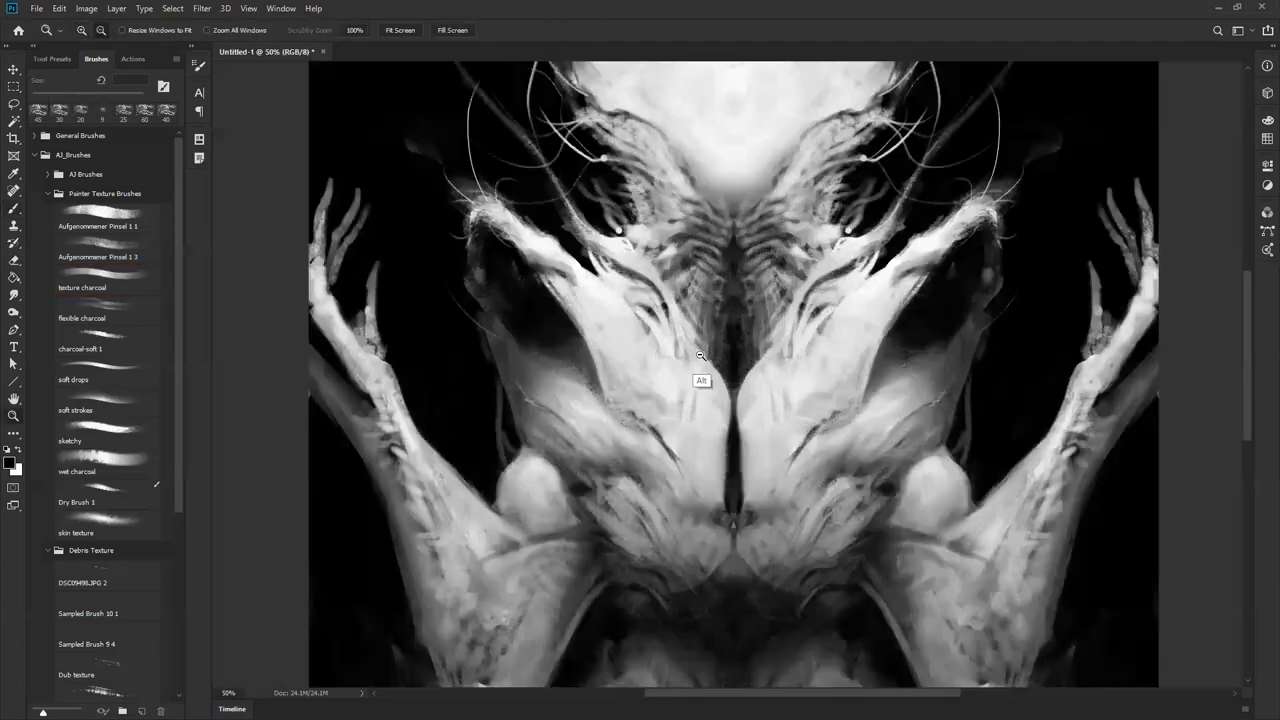
left_click(706, 398, "alt")
left_click(707, 402, "alt")
left_click(709, 402, "alt")
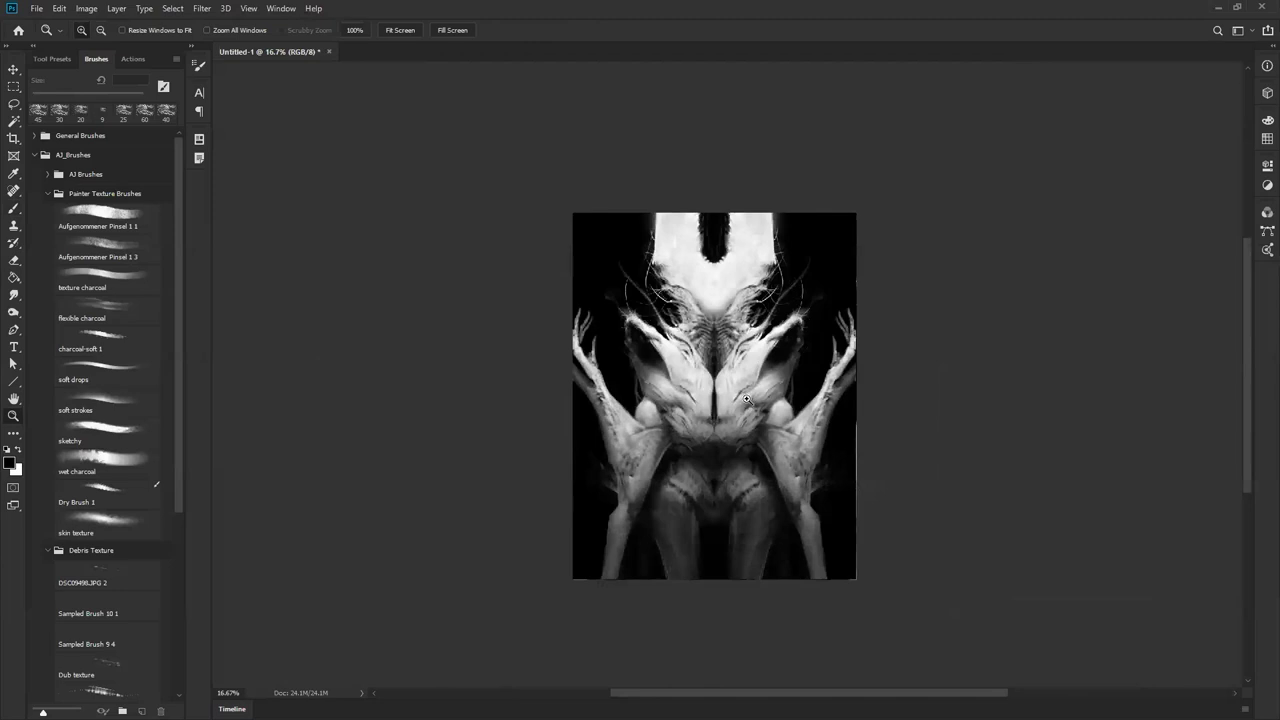
left_click(746, 398)
left_click(758, 372)
key("b")
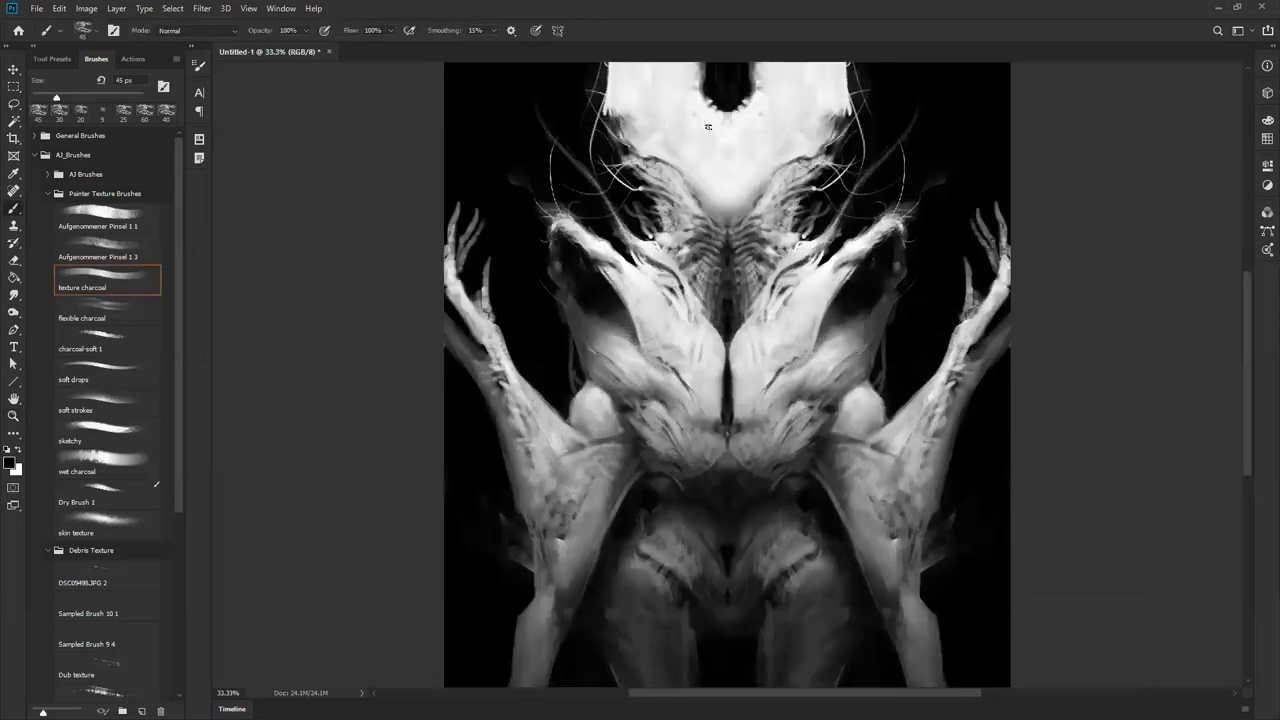
- Carve dark notches into the rim of the head's opening with the texture charcoal brush at 10 to 20 px
left_click_drag(700, 121, 686, 189)
key("bracketleft")
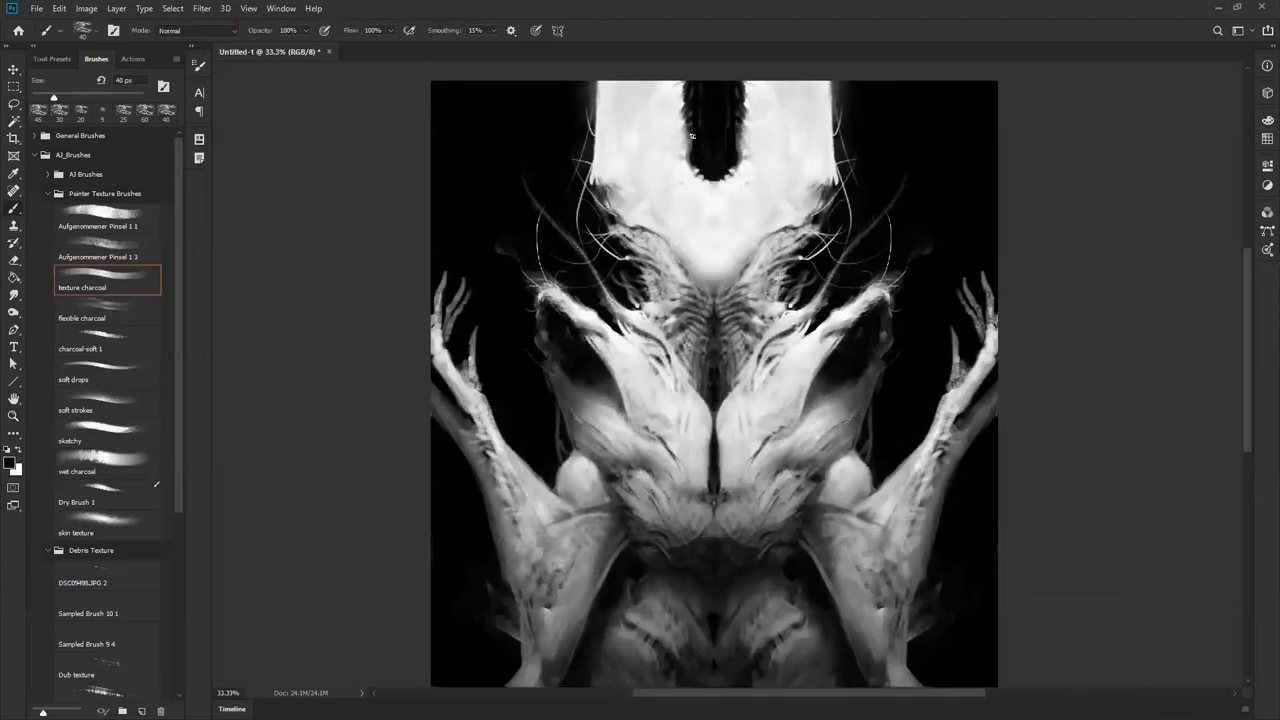
key("bracketleft")
key("bracketleft")
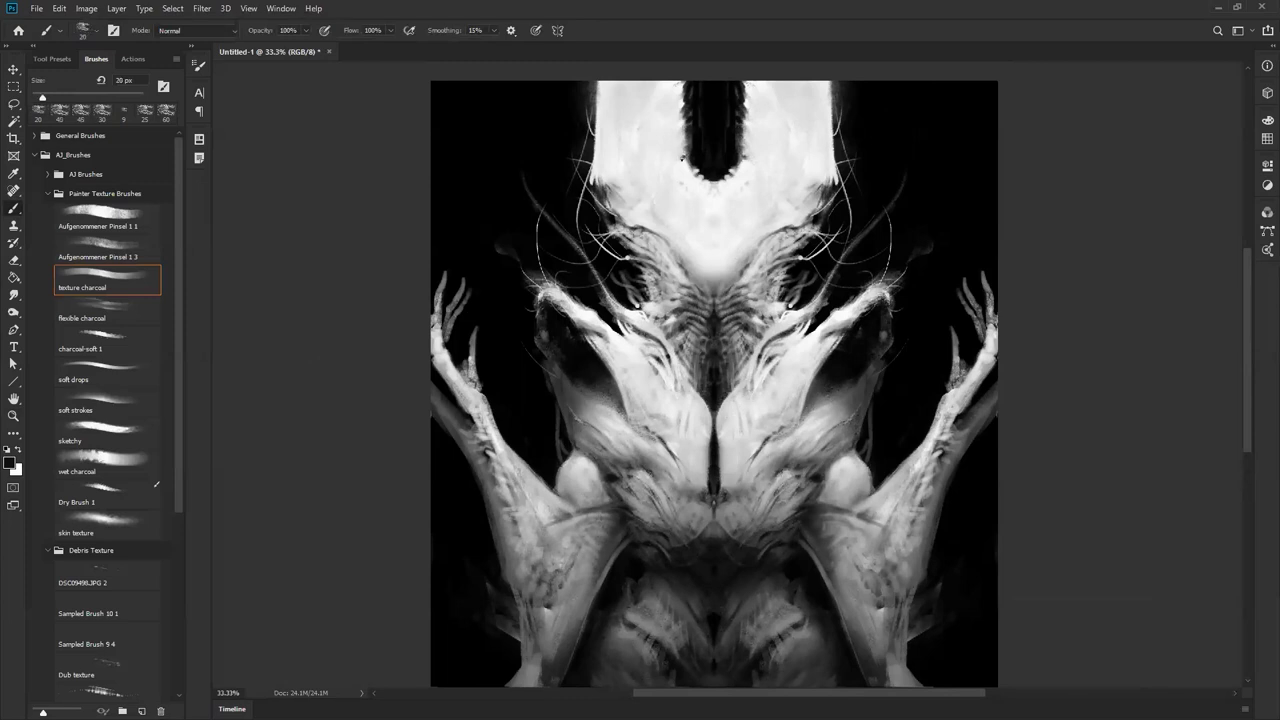
key("bracketleft")
key("x")
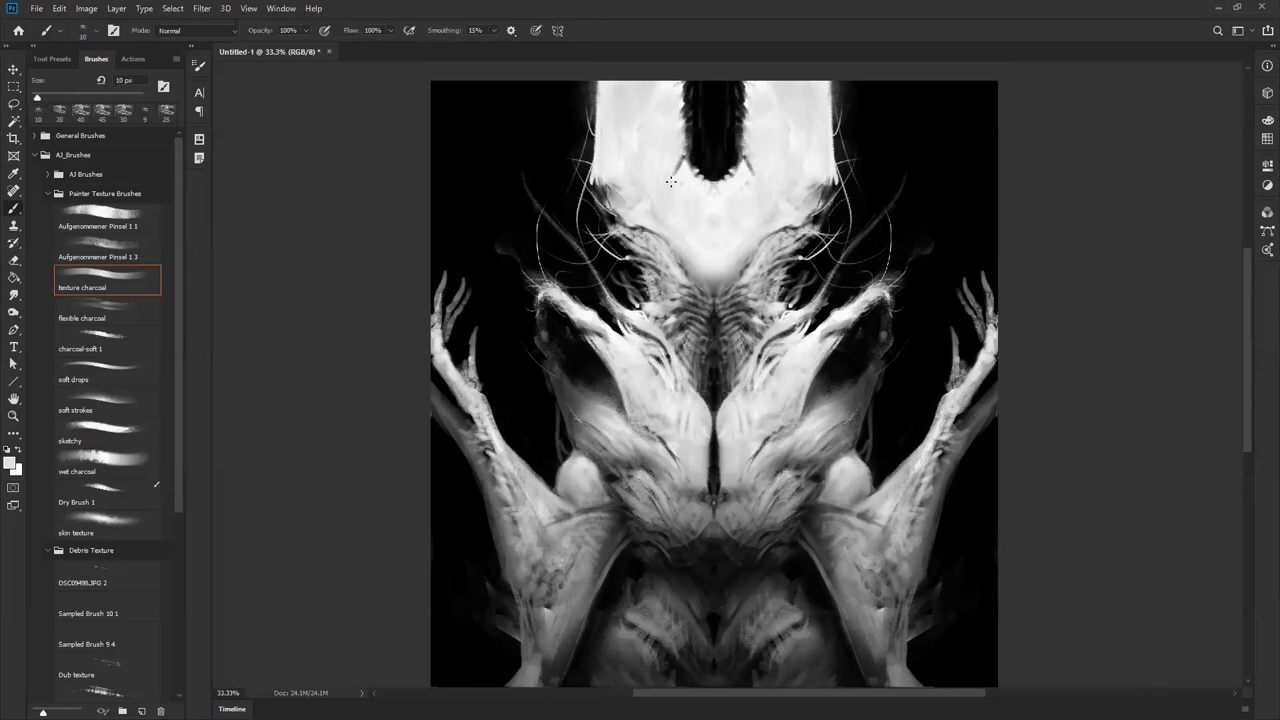
key("bracketright")
key("alt")
left_click(696, 153, "alt")
key("bracketright")
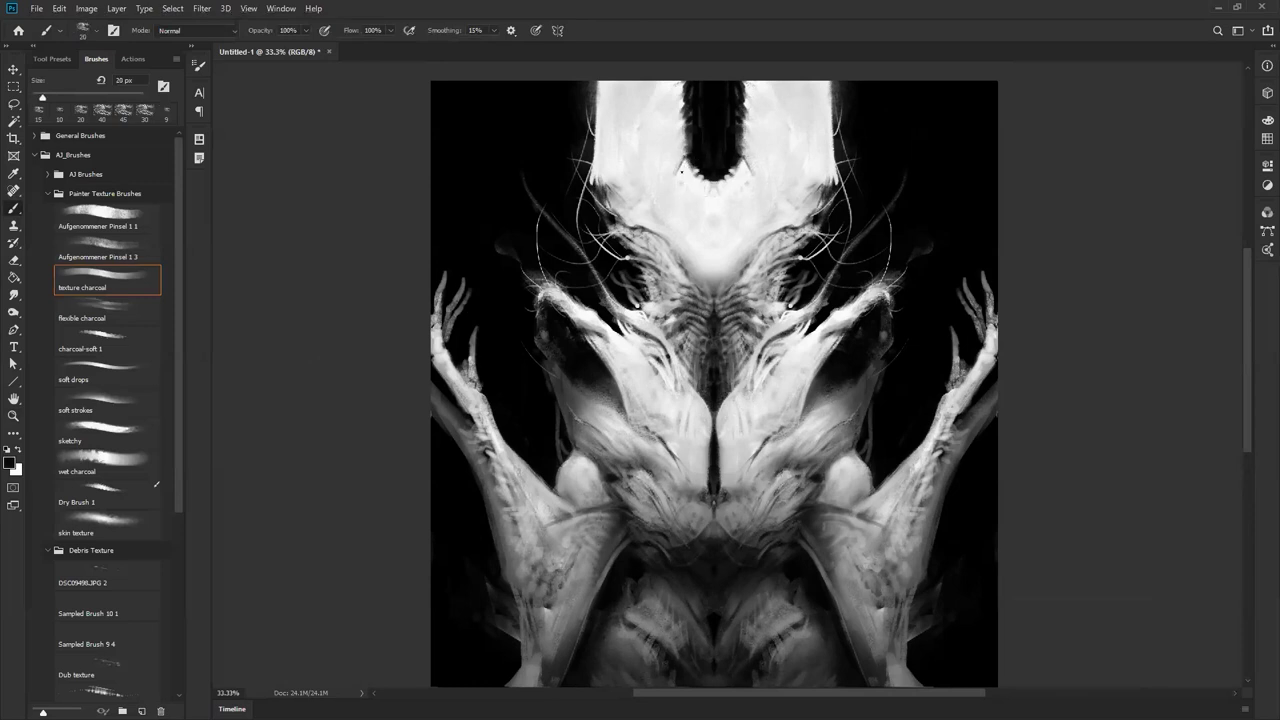
- Paint small white teeth along the side of the head's opening at 15 px
key("x")
key("bracketleft")
left_click_drag(682, 159, 692, 138)
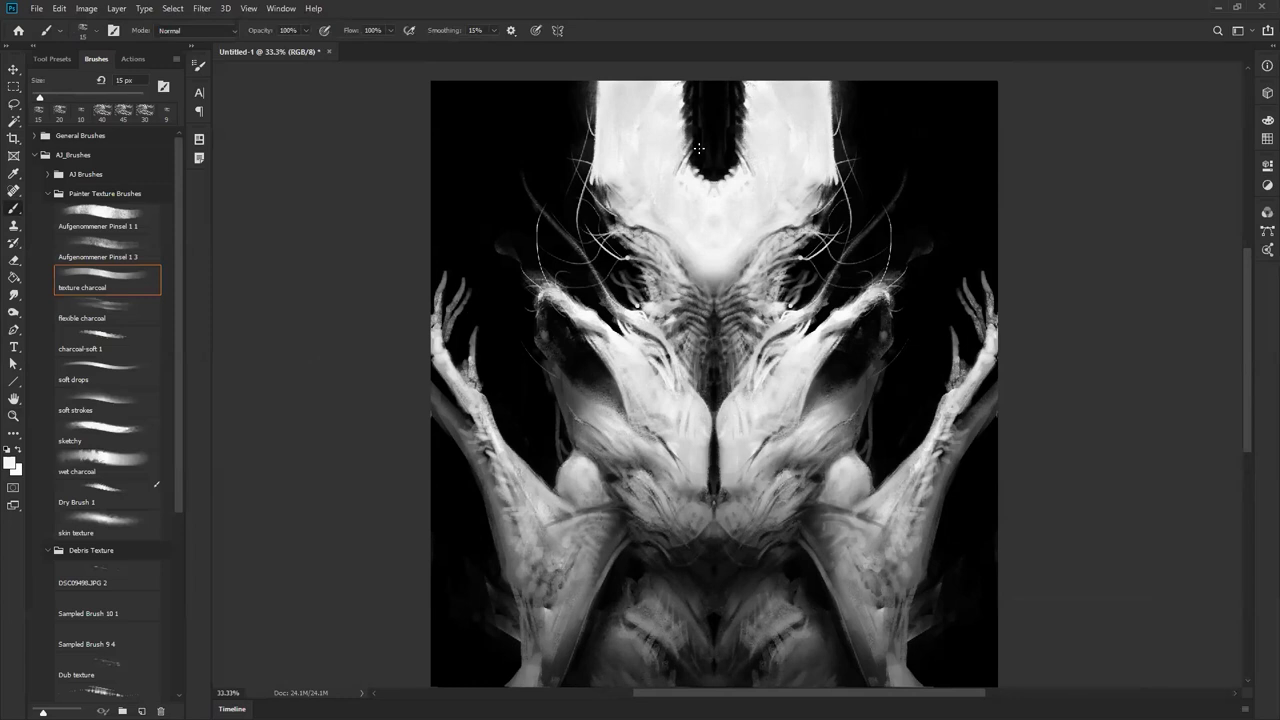
- Soften the shading on the chest plates with broad texture charcoal strokes at 125 px
key("x")
key("bracketright")
key("bracketright")
key("bracketright")
key("bracketright")
key("bracketright")
key("bracketright")
key("bracketright")
key("bracketright")
key("bracketright")
key("bracketright")
mouse_move(644, 417)
left_mouse_down()
mouse_move(669, 422)
mouse_move(650, 408)
left_mouse_up()
key("x")
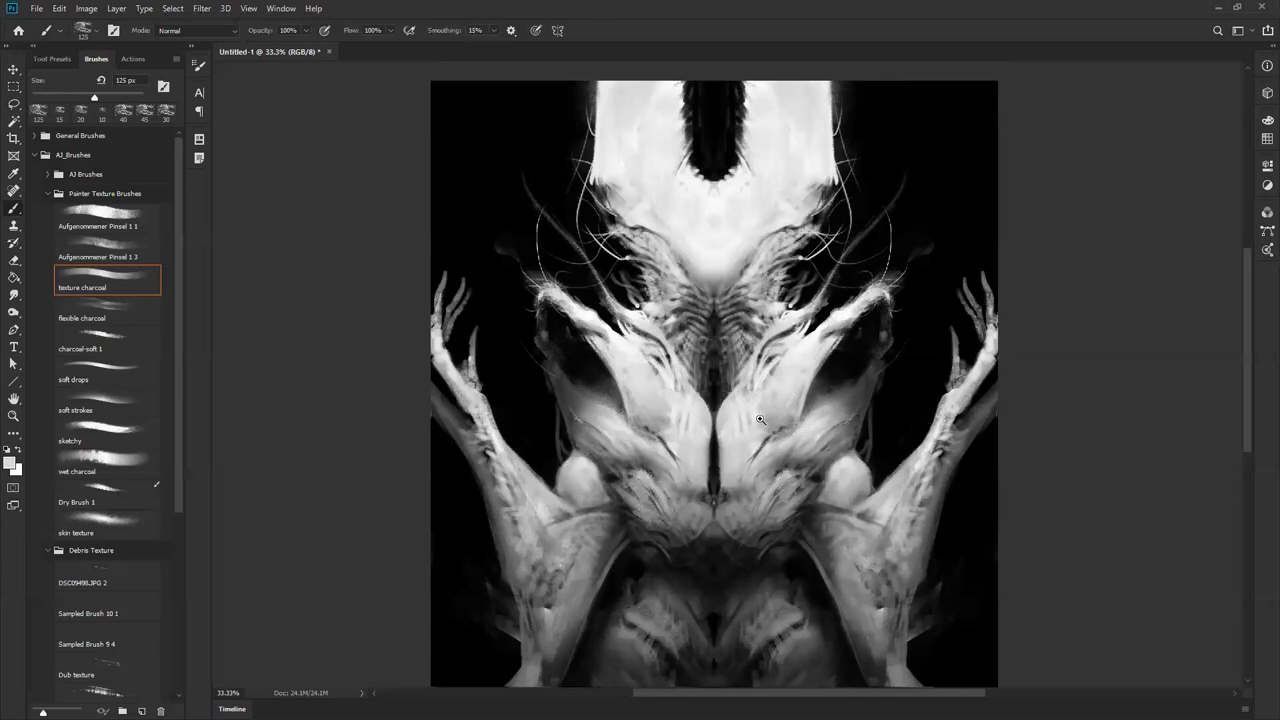
- Review the whole painting in full-screen view with the interface hidden
key("ctrl+minus")
key("Tab")
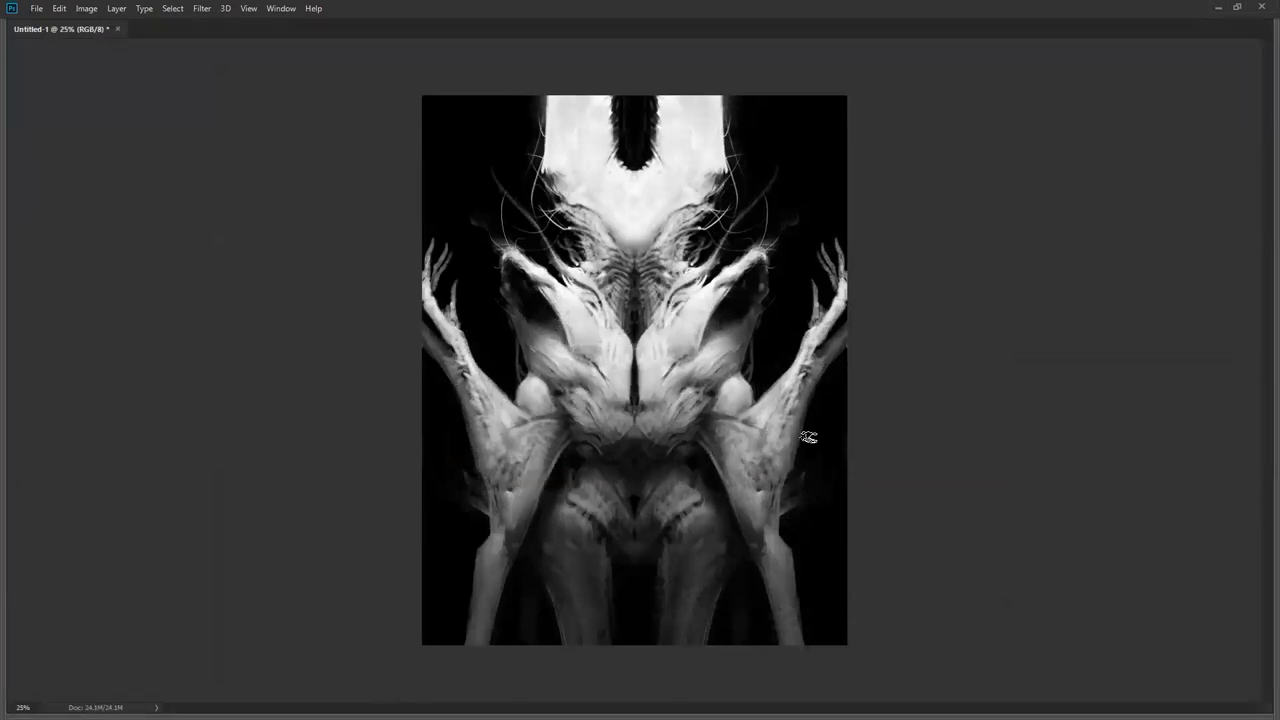
key("f")
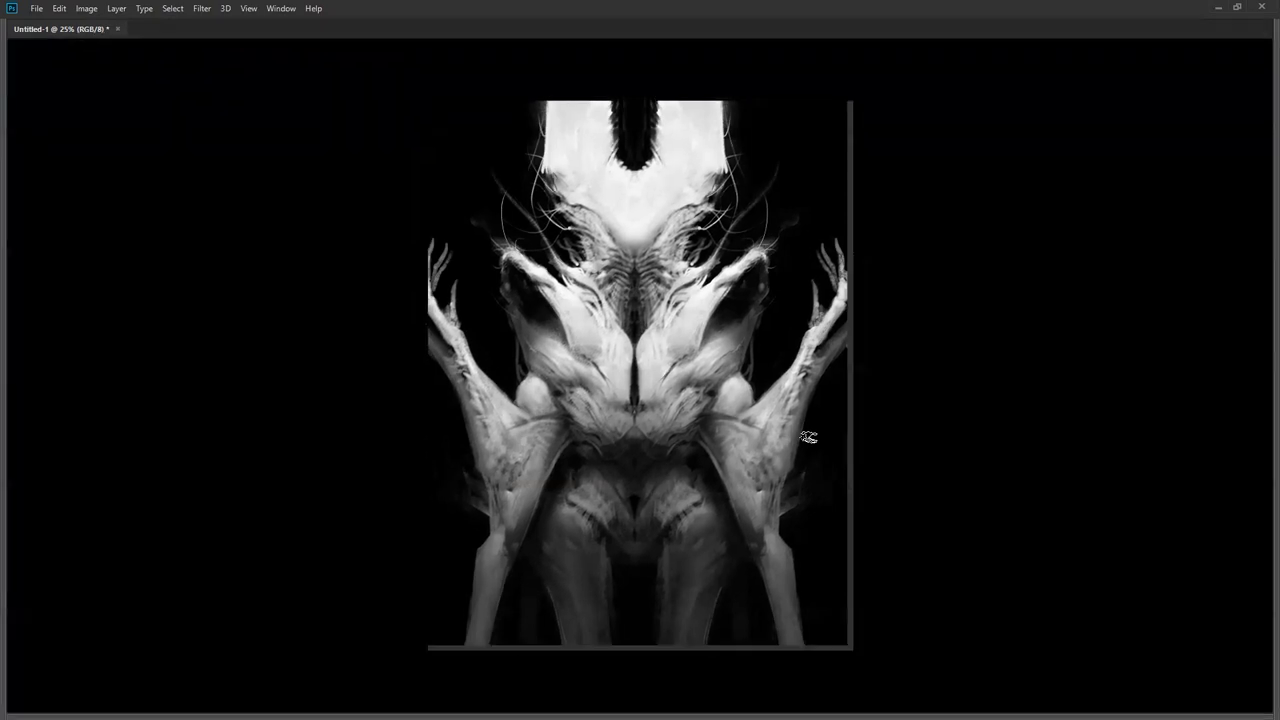
key("ctrl+plus")
left_click_drag(663, 311, 669, 281)
key("f")
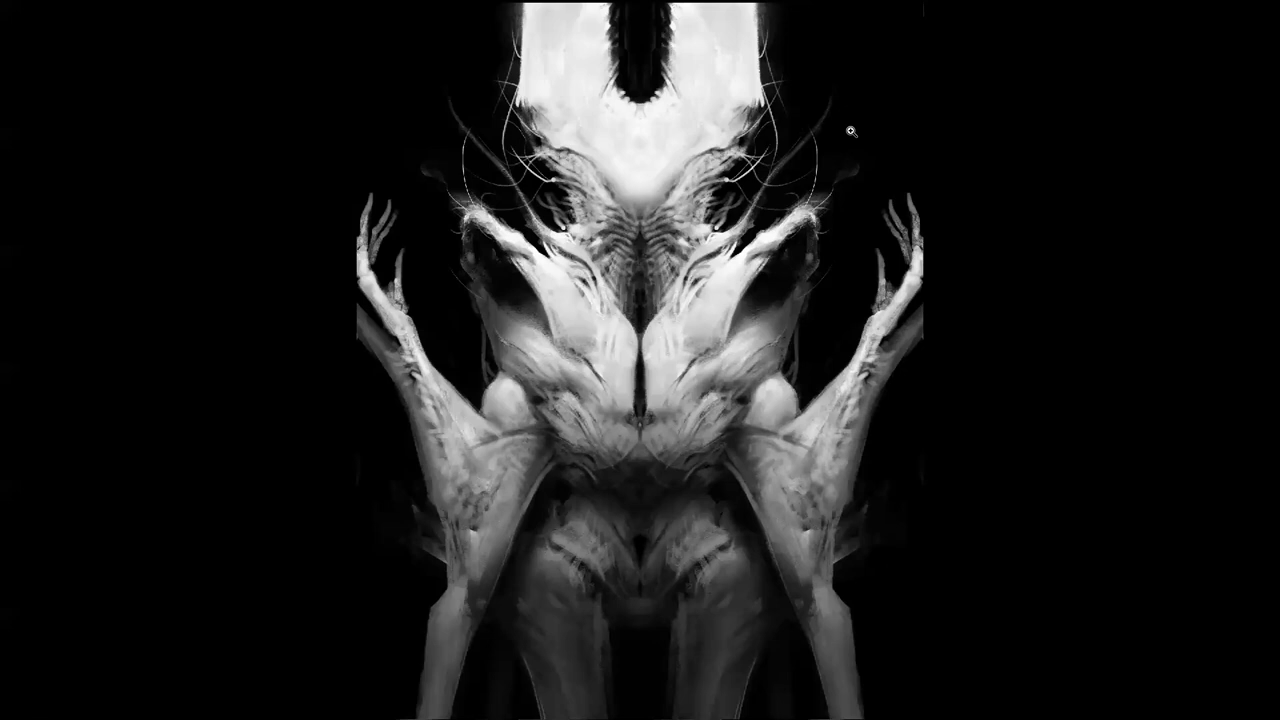
key("f")
- Start saving the painting as a new file and go to Dropbox (Robotpencil) > Robotpencil Team Folder > AJ Artworks > New > PromoBlast 2019
key("ctrl+shift+s")
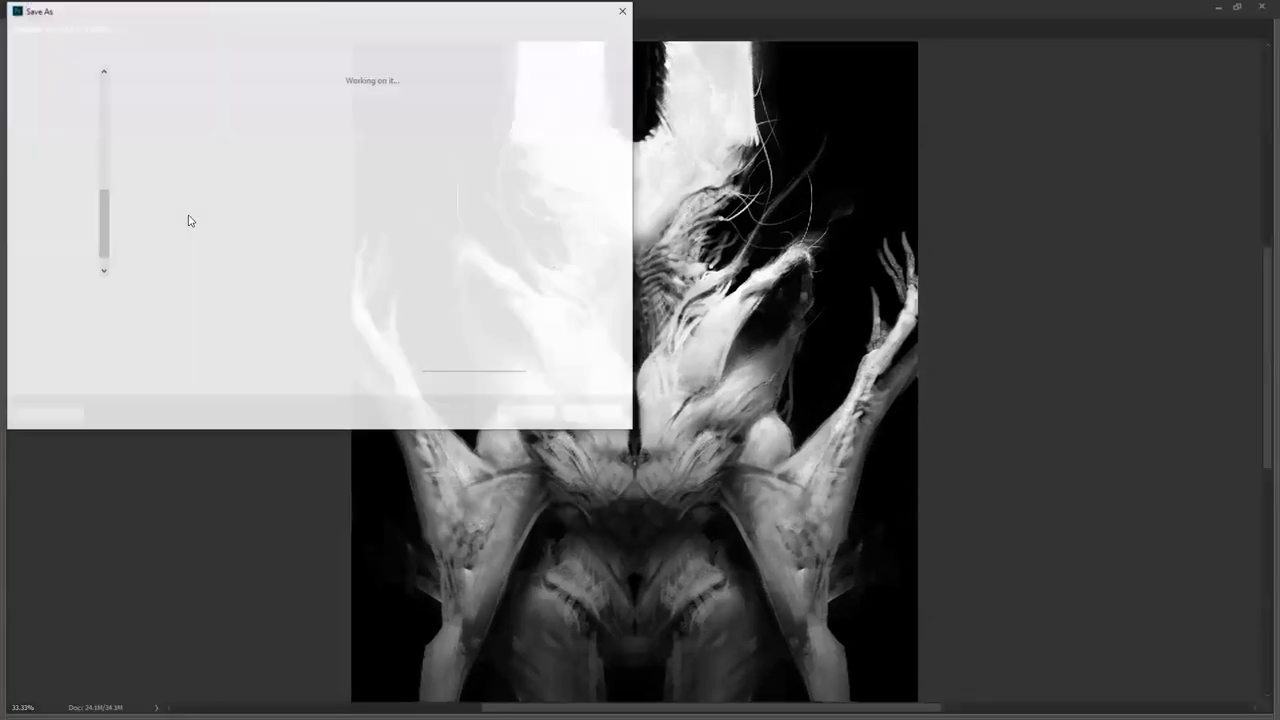
left_click(105, 98)
left_click(105, 98)
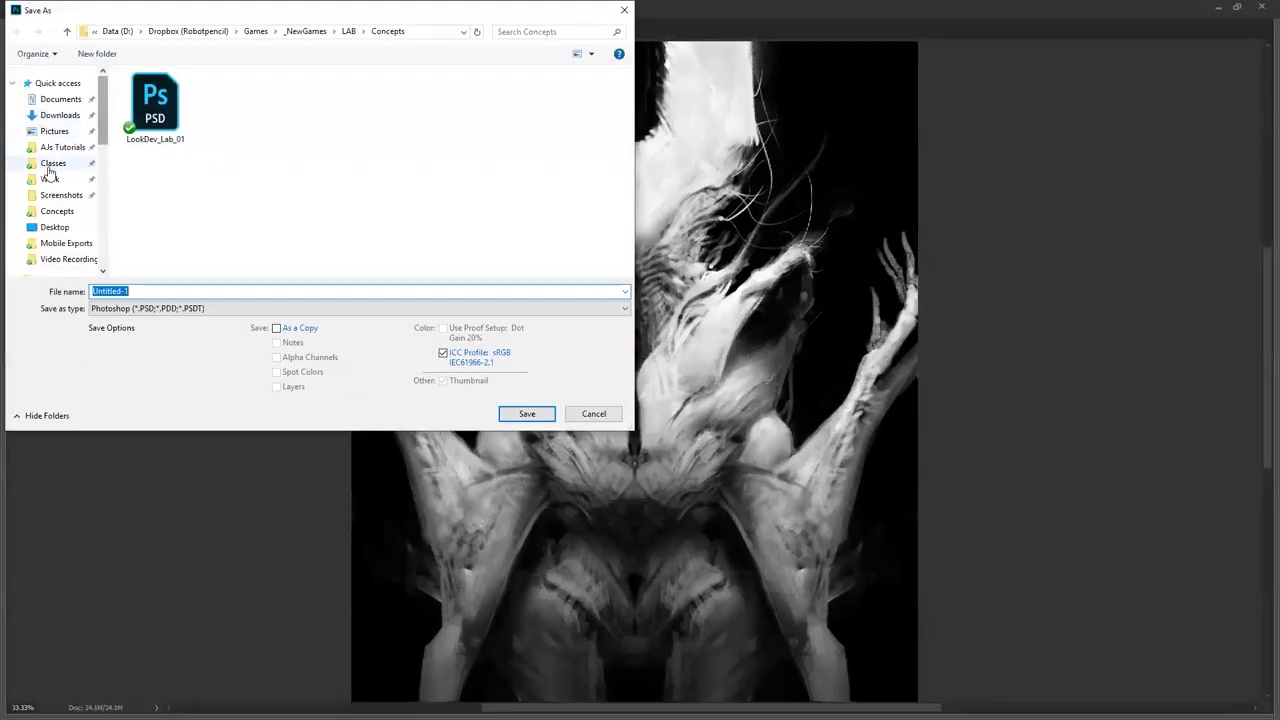
scroll(52, 190, "down", 3)
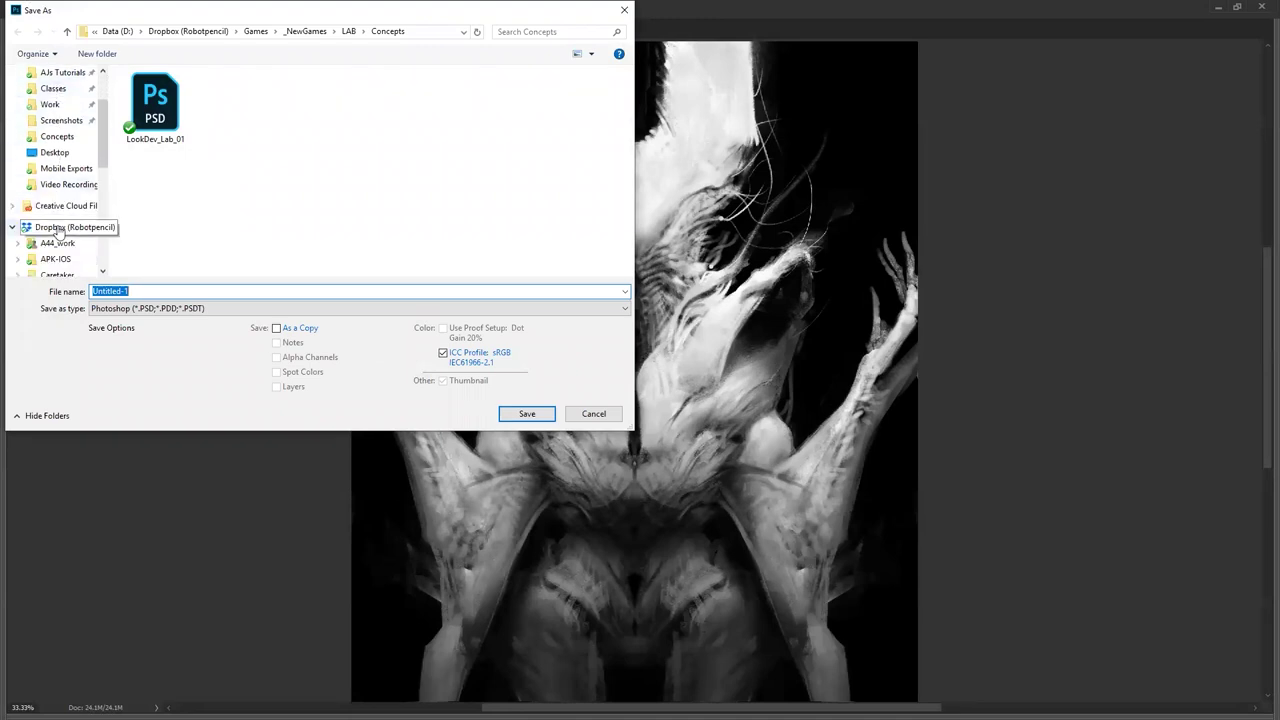
scroll(57, 232, "down", 1)
left_click(70, 195)
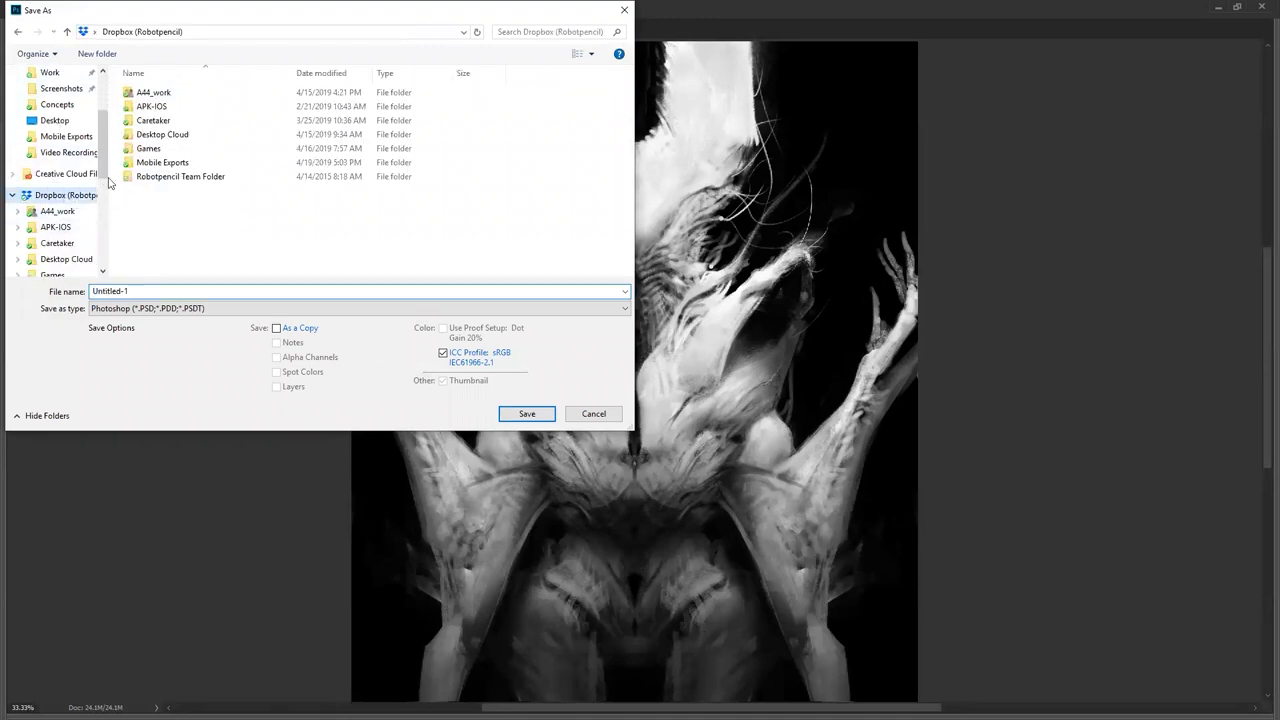
double_click(175, 176)
left_click(175, 106)
left_click(175, 94)
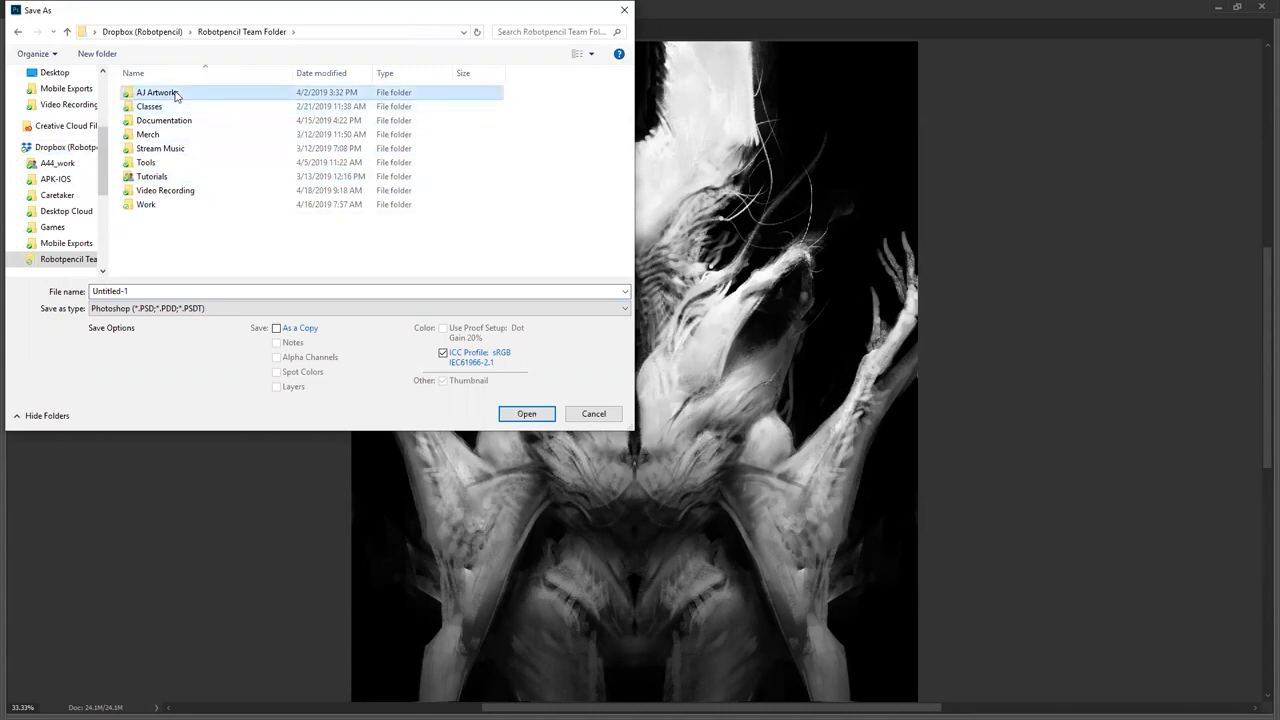
double_click(175, 93)
double_click(140, 162)
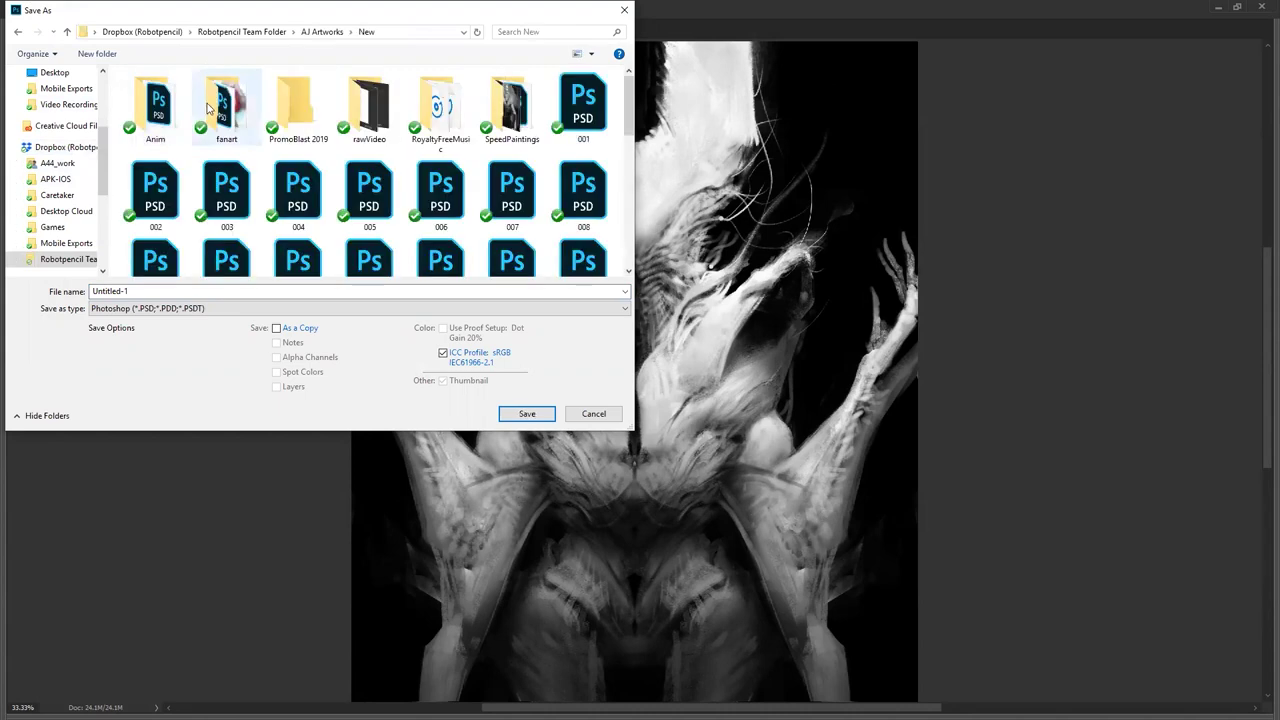
left_click(303, 106)
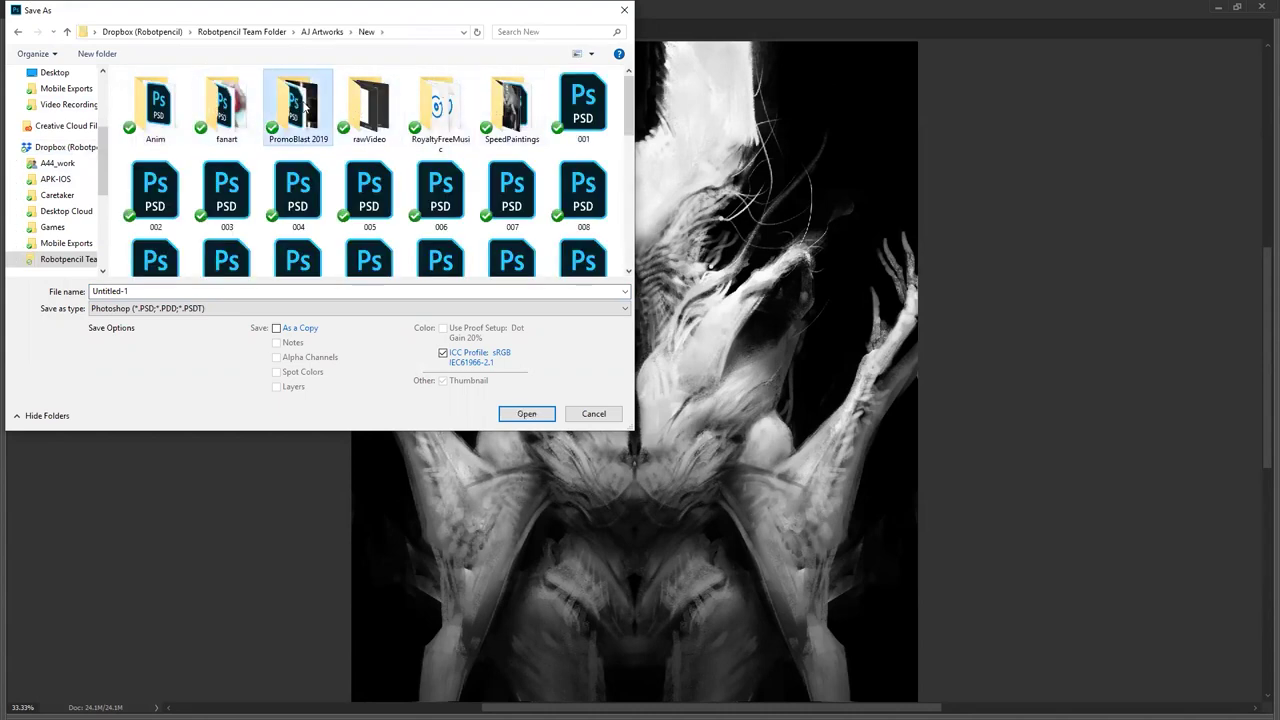
double_click(305, 106)
- Name the file 012 - LabConcept and save it in Photoshop PSD format in the PromoBlast 2019 folder
left_click(305, 290)
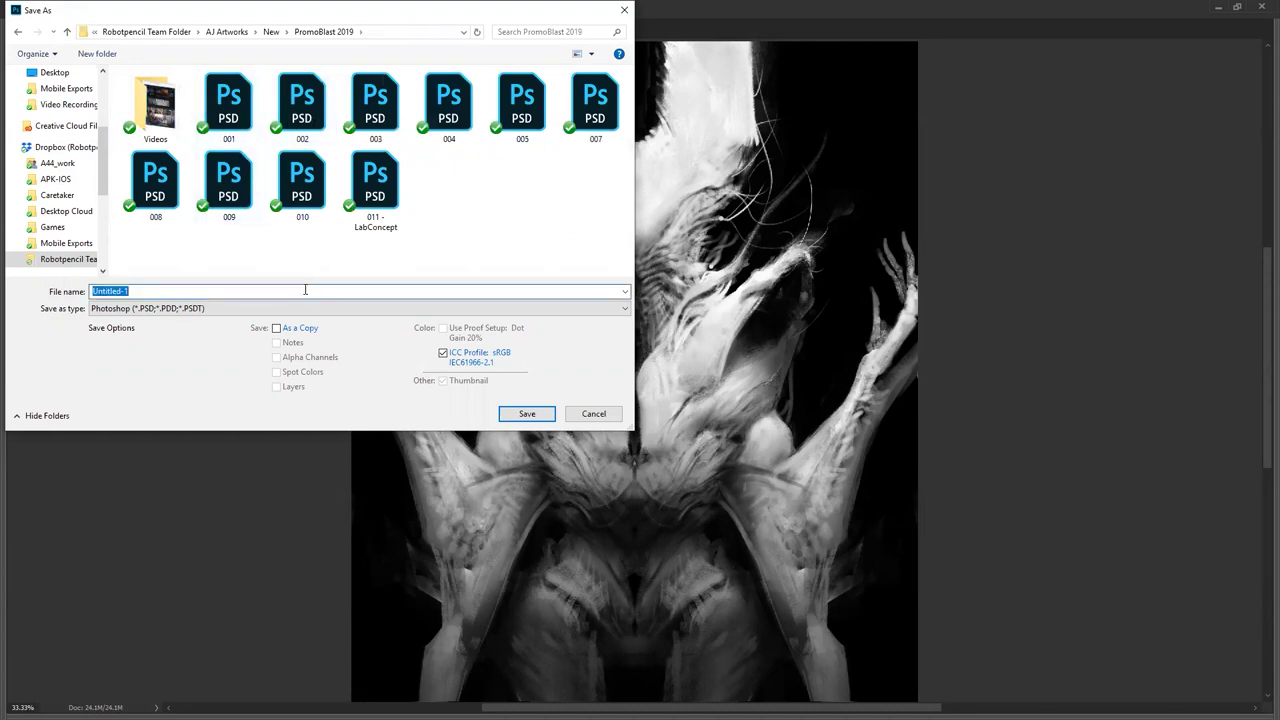
type("012 - LabConcept")
key("Return")
- Save another version of the painting as a JPEG named 012 - LabConcept in the same folder
key("ctrl+shift+s")
left_click(200, 308)
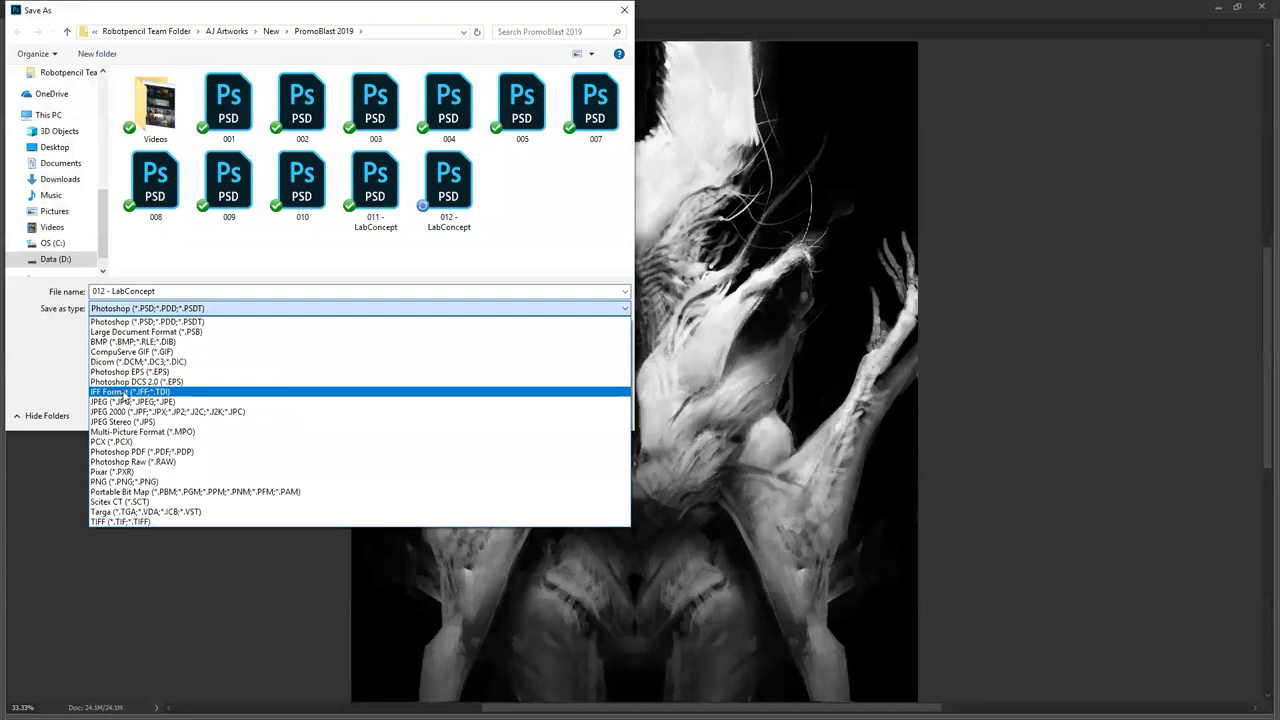
left_click(480, 400)
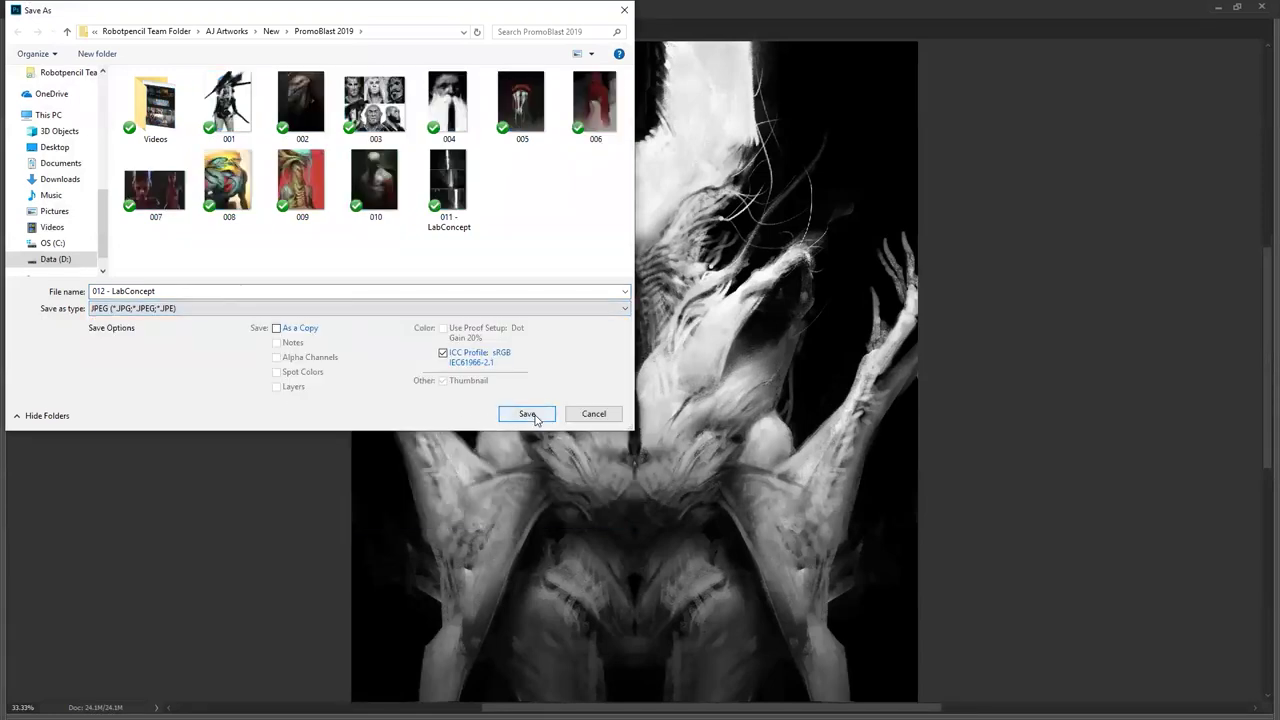
left_click(531, 414)
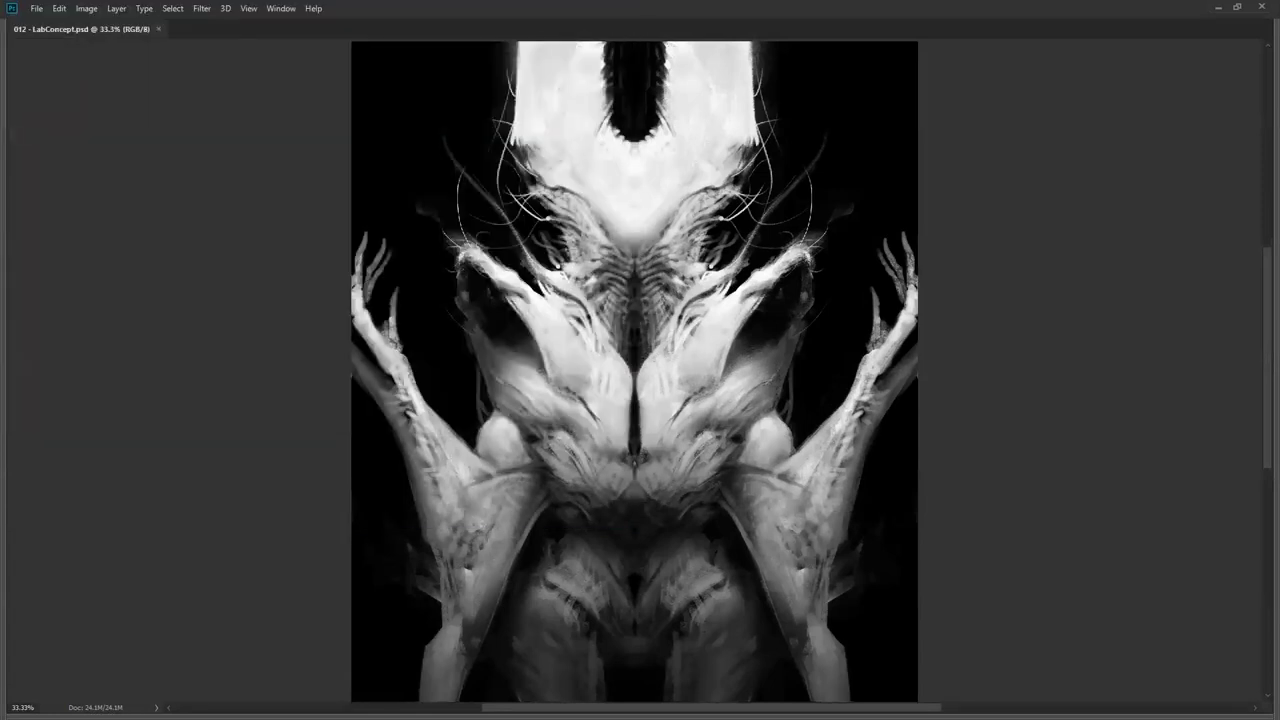